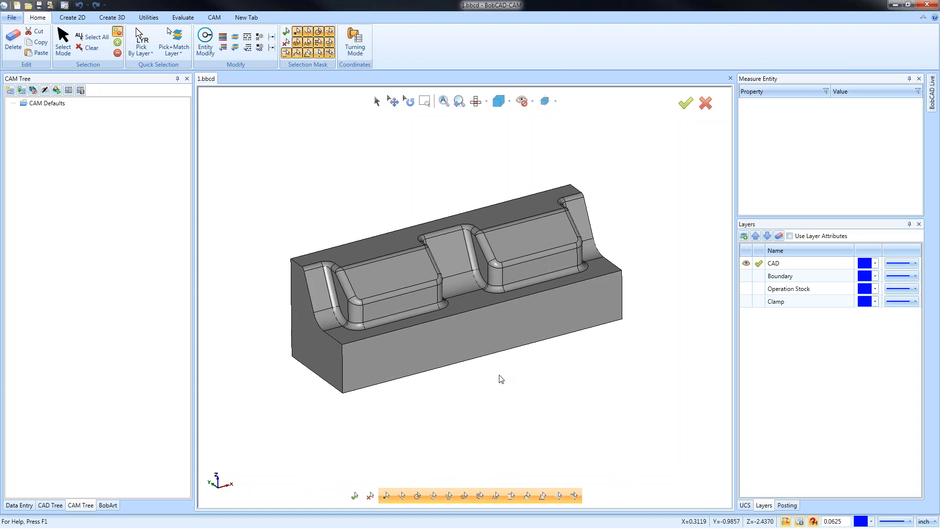
middle_click_drag(500, 379, 514, 356)
scroll(504, 349, "up", 2)
scroll(504, 350, "down", 2)
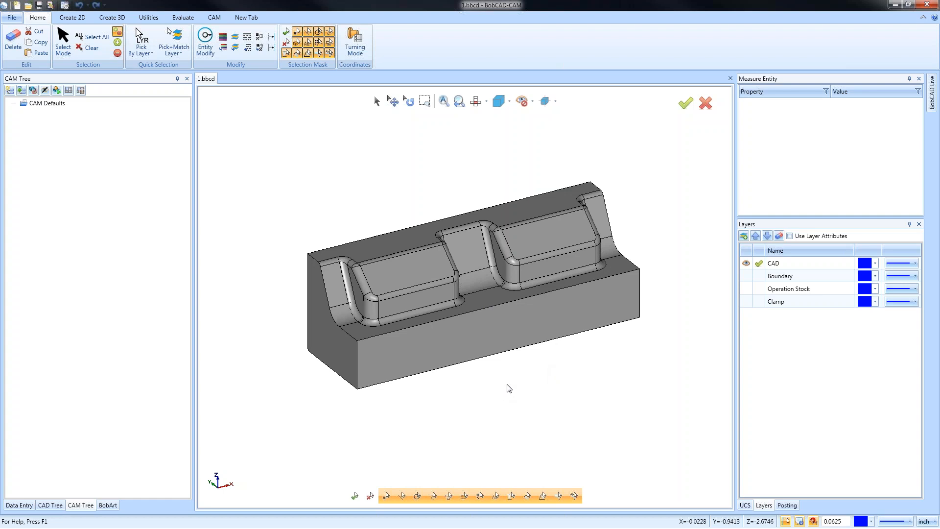
middle_click_drag(536, 357, 503, 361)
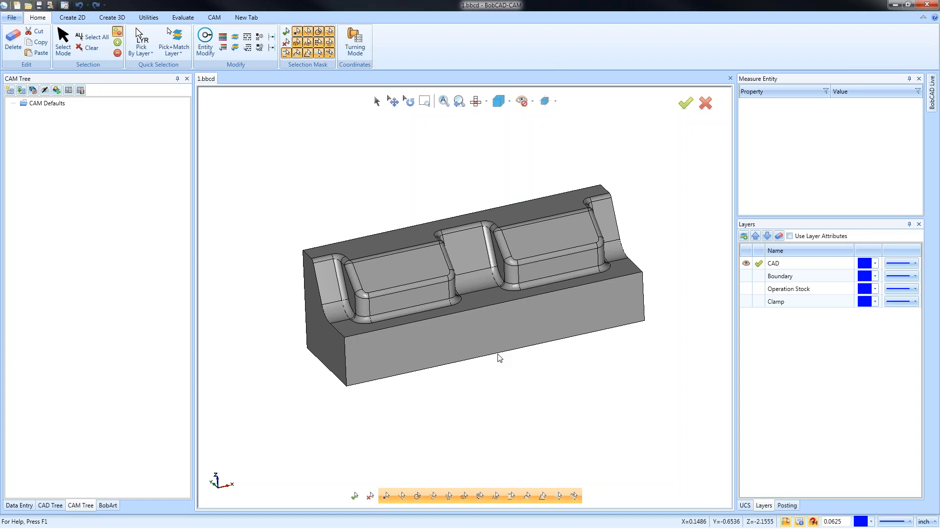
Create a new milling job from the template 3D Boot Camp Day 3 and expand it in the CAM tree
left_click(22, 90)
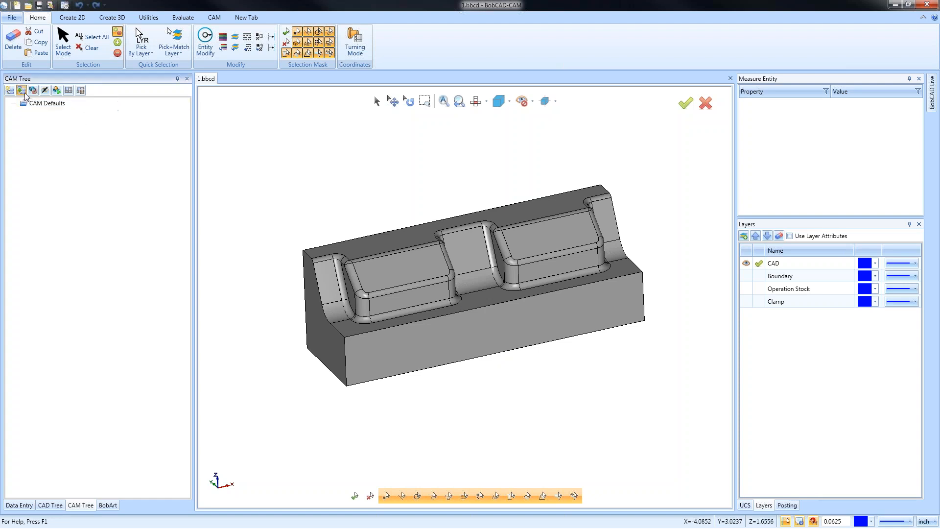
left_click(137, 187)
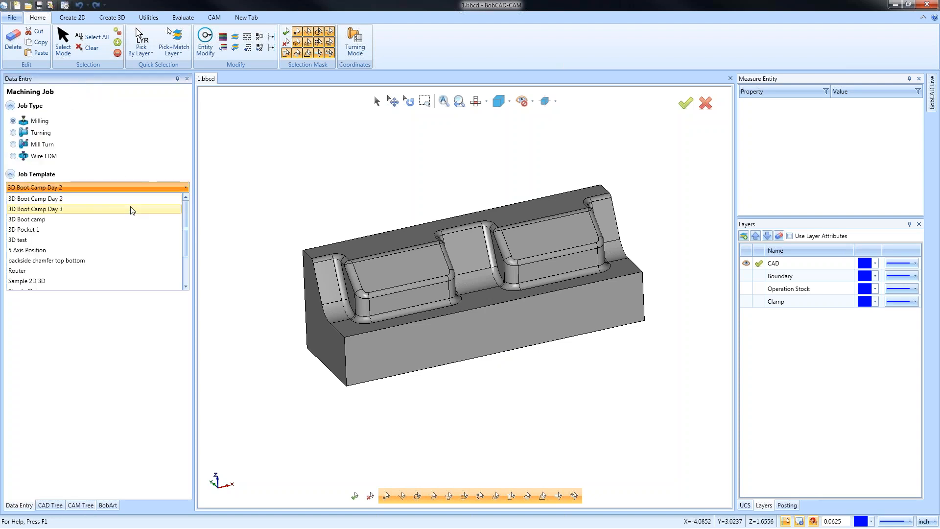
left_click(132, 210)
left_click(104, 208)
left_click(14, 116)
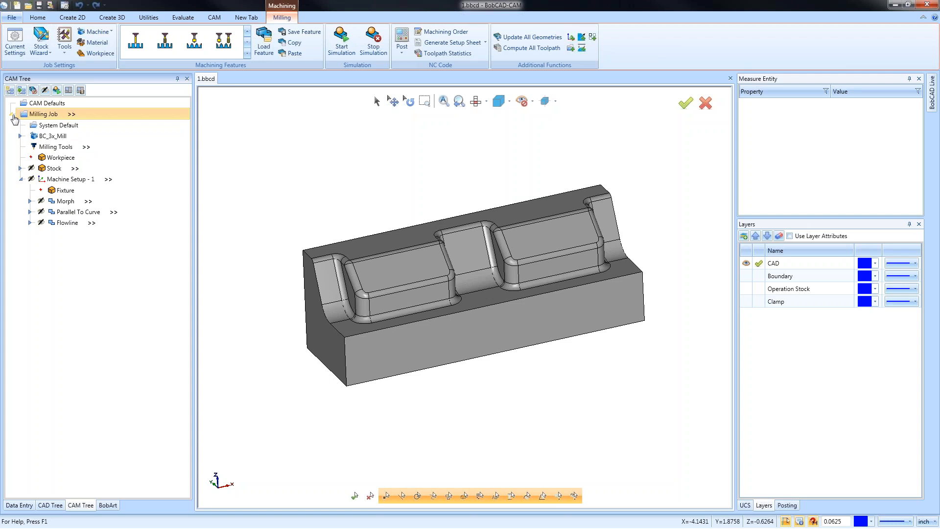
Examine the milling job's tools, stock material and machine setup, and its Morph, Parallel To Curve and Flowline features
left_click(86, 148)
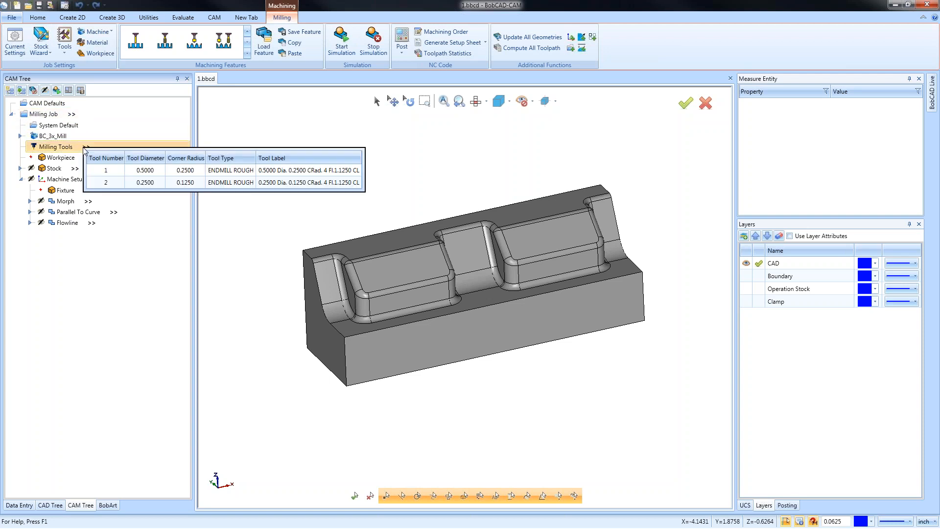
left_click(54, 169)
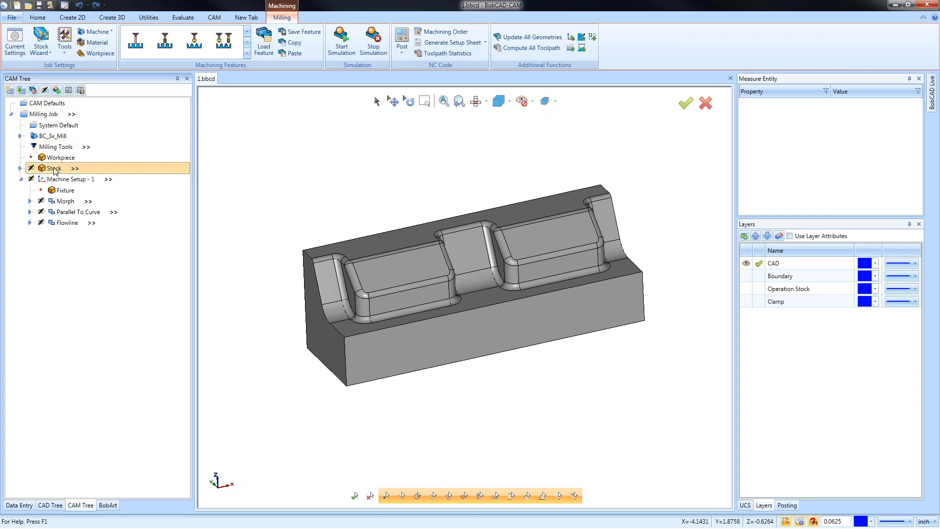
left_click(21, 168)
left_click(65, 193)
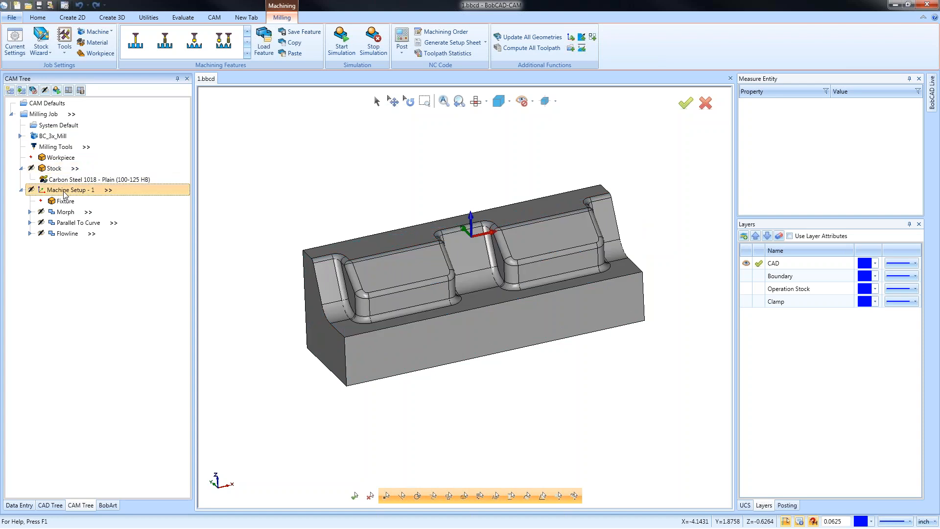
left_click(30, 211)
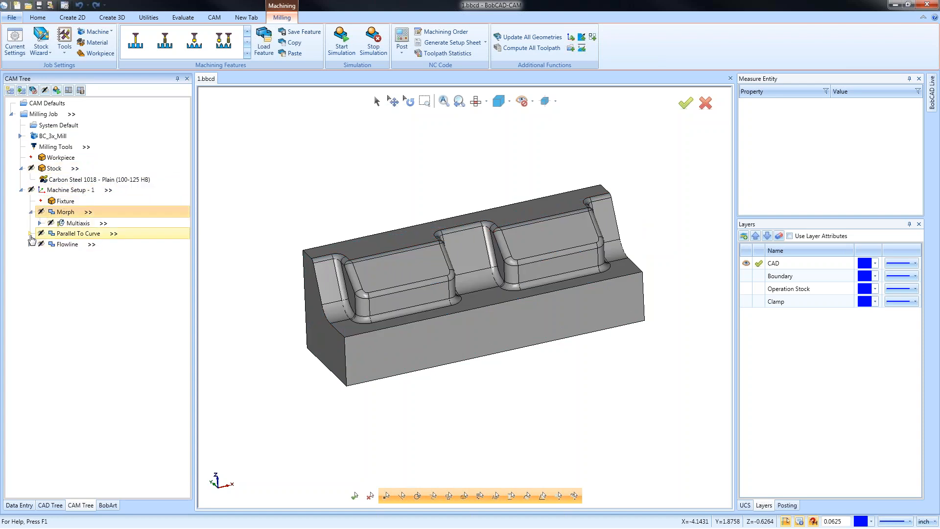
left_click(30, 233)
left_click(30, 288)
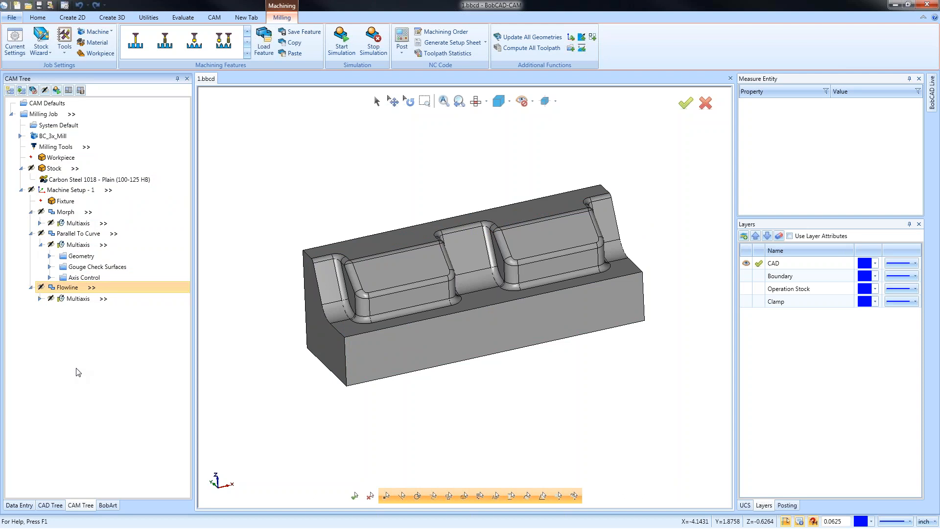
left_click(30, 212)
left_click(30, 223)
left_click(31, 233)
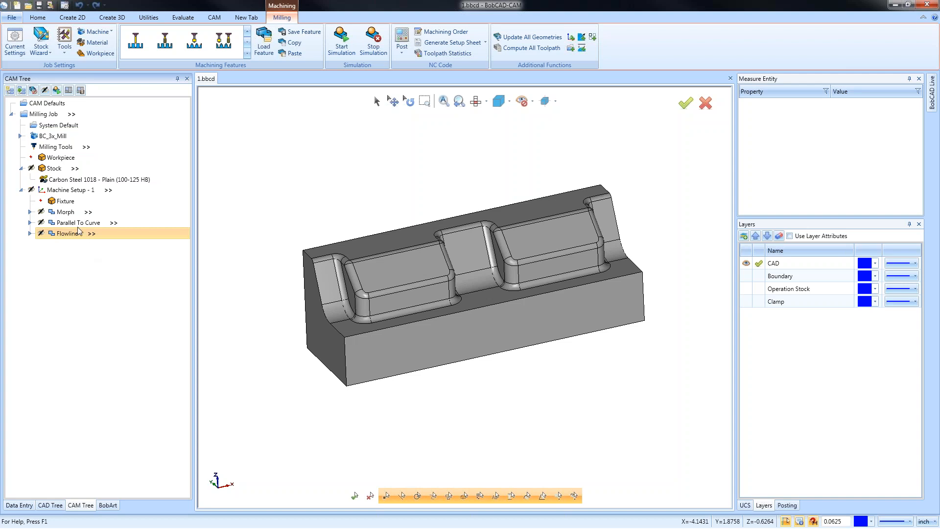
left_click(68, 213)
left_click(80, 224)
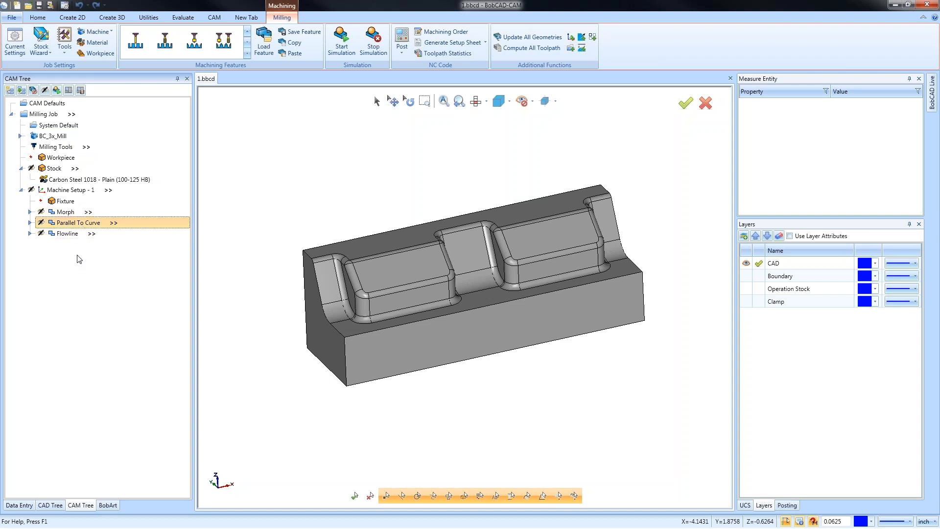
left_click(70, 236)
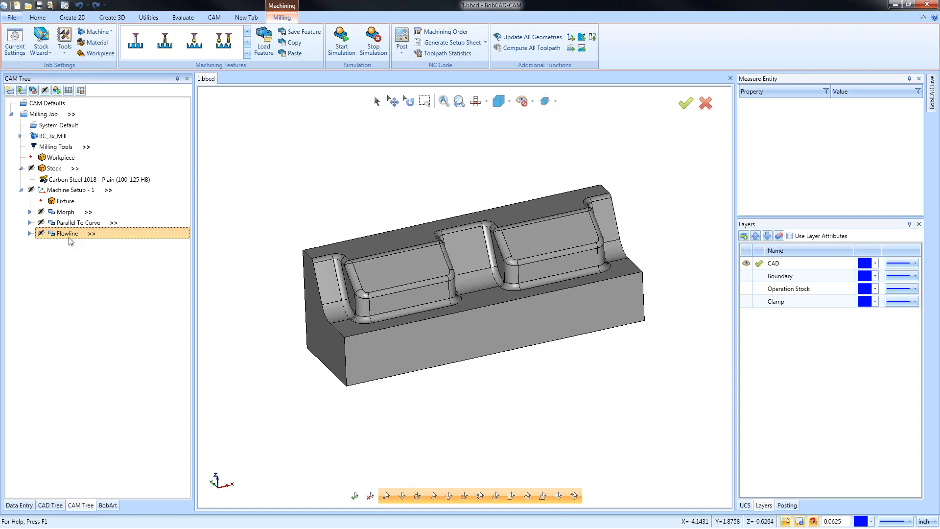
Add a Mill Multiaxis feature to Machine Setup - 1, going through the surface toolpath types and choosing Flowline
right_click(94, 191)
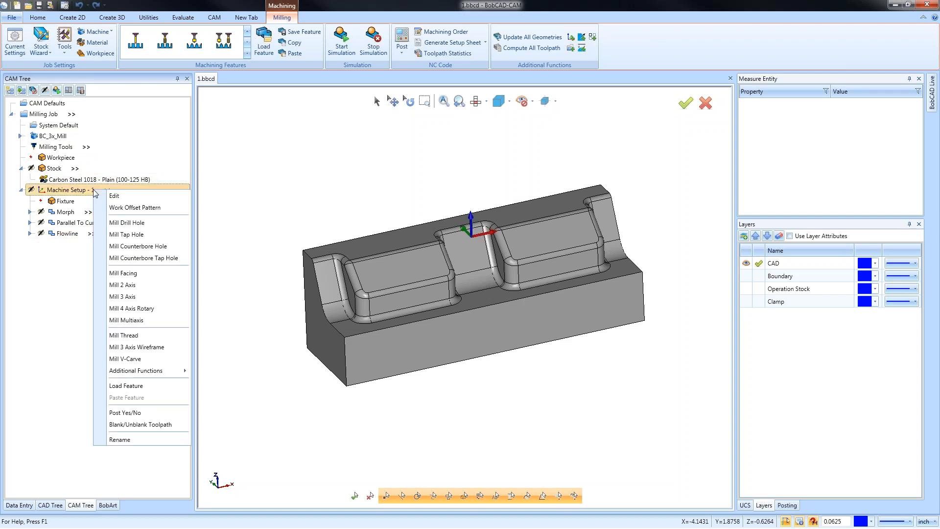
left_click(160, 321)
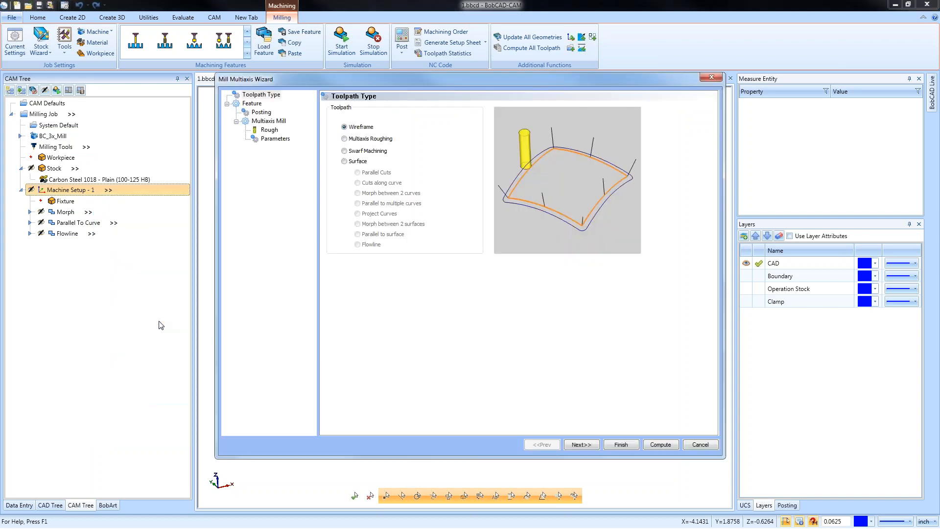
left_click(344, 162)
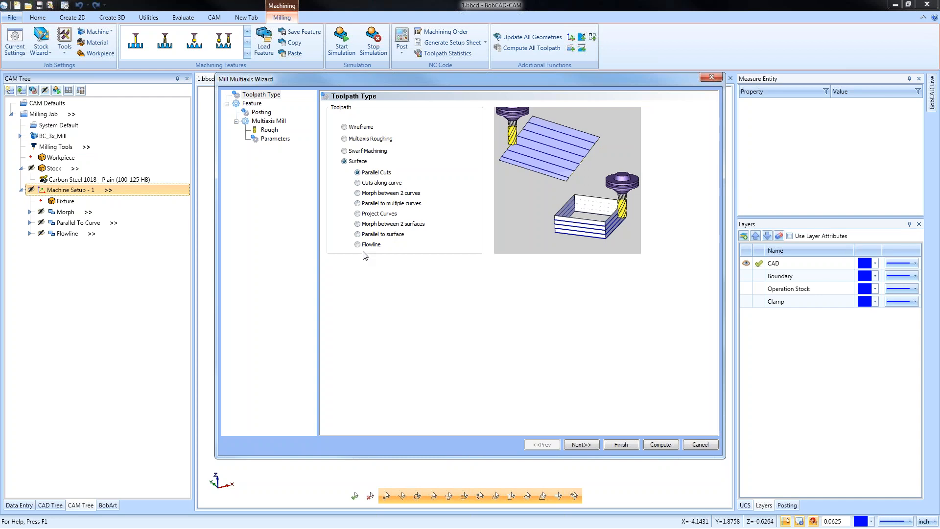
left_click(358, 182)
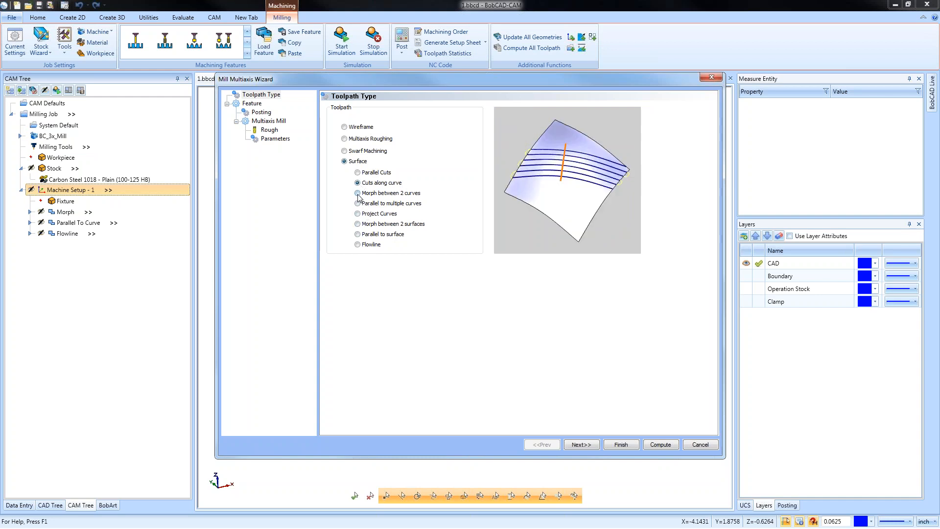
left_click(357, 193)
left_click(359, 204)
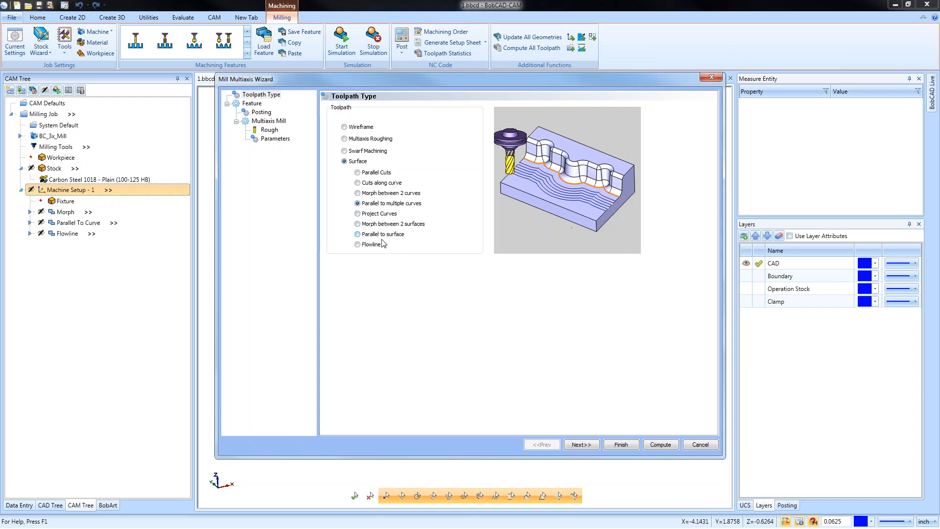
left_click(363, 214)
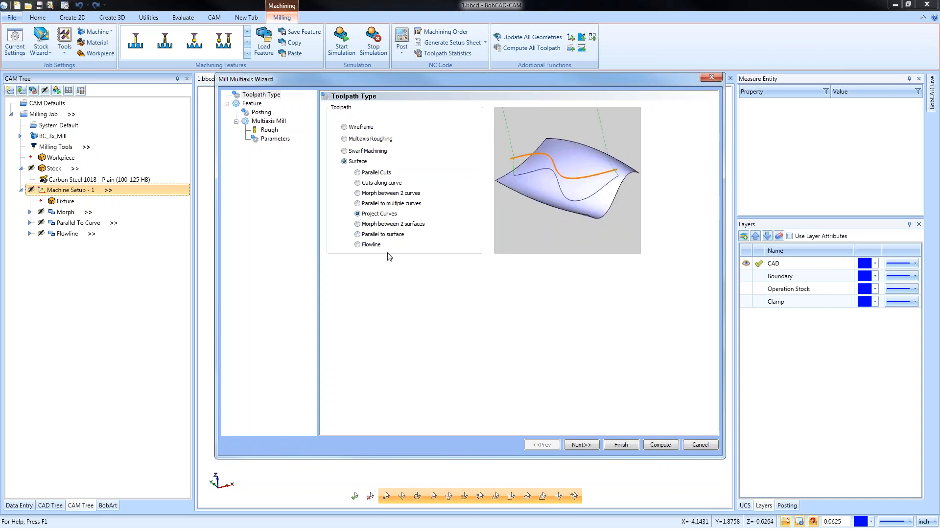
left_click(358, 224)
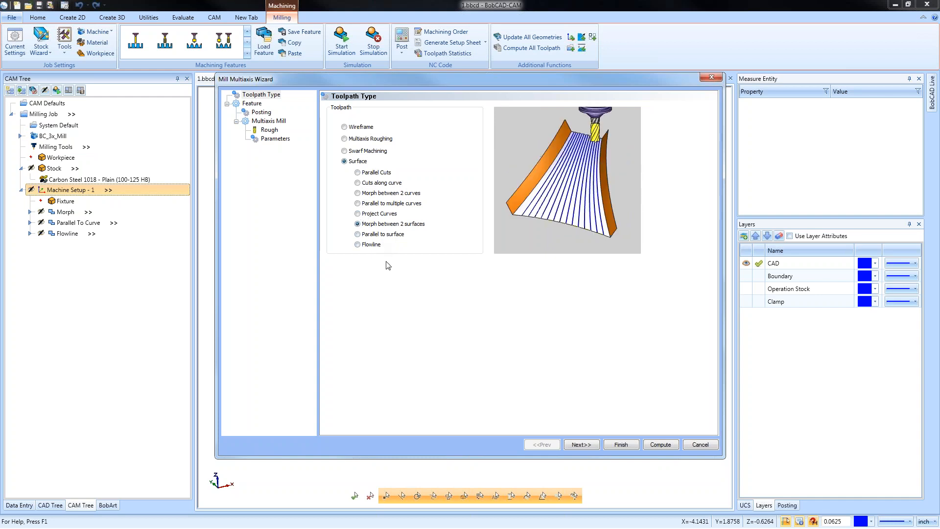
left_click(358, 234)
left_click(357, 244)
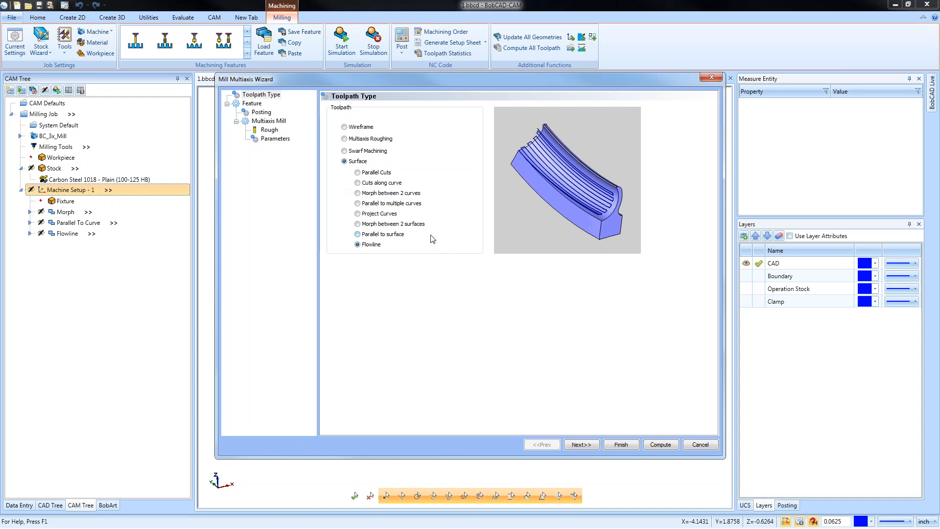
left_click(621, 444)
Review the software's license status for the licensed mill modules, including 3 Axis Premium, 4 Axis Pro and 5 Axis Pro
left_click(12, 17)
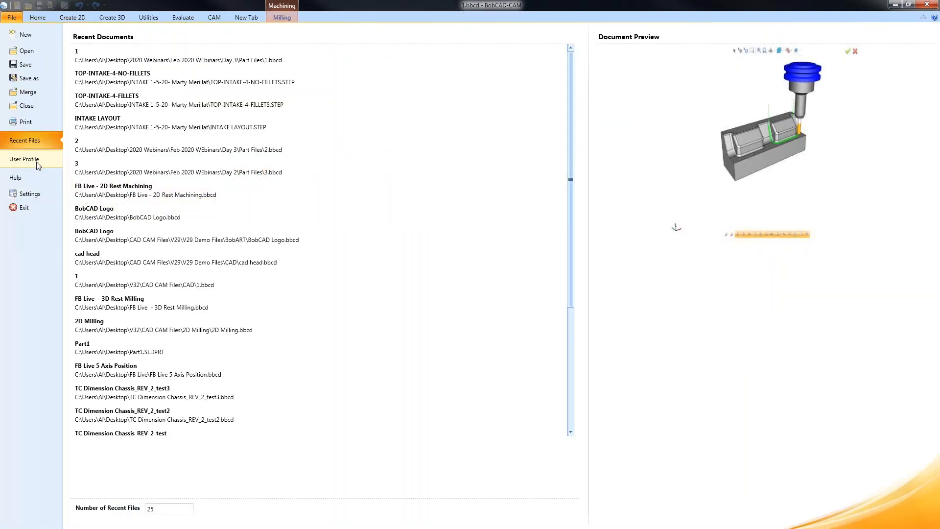
left_click(28, 182)
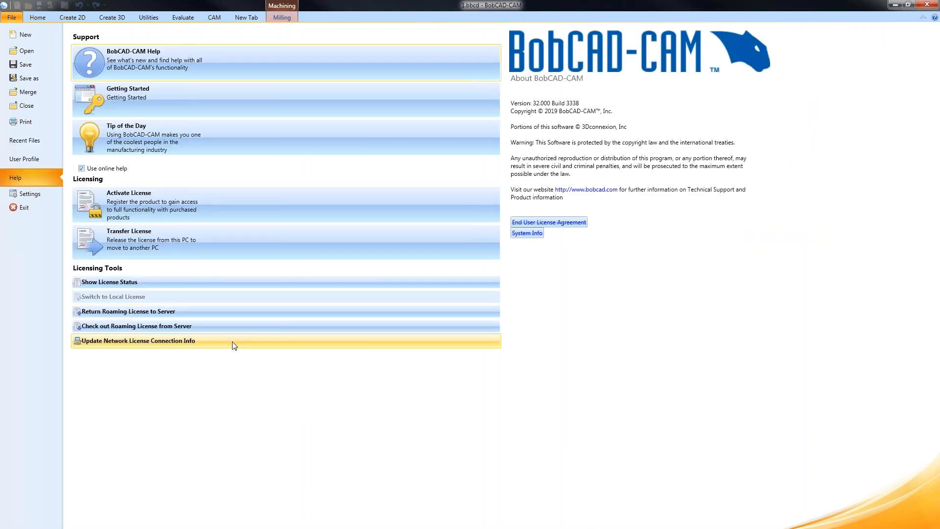
left_click(182, 281)
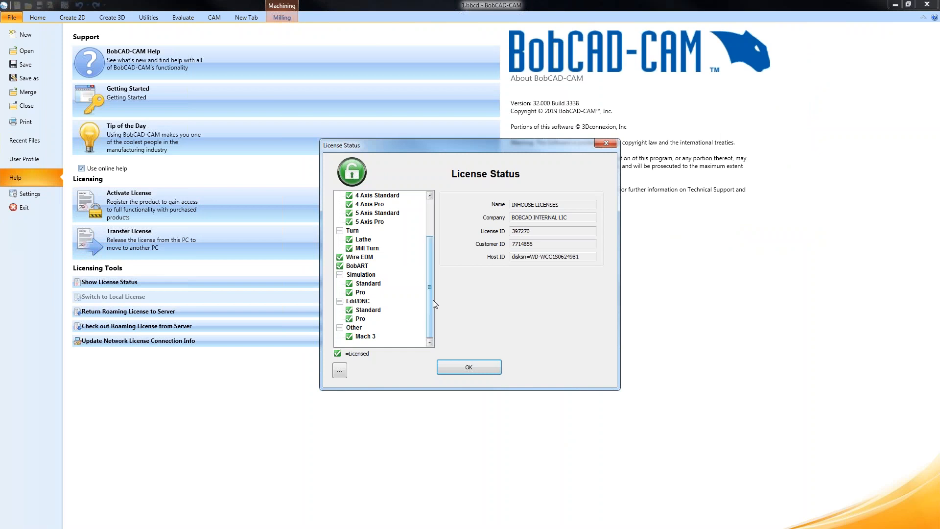
left_click_drag(430, 293, 433, 213)
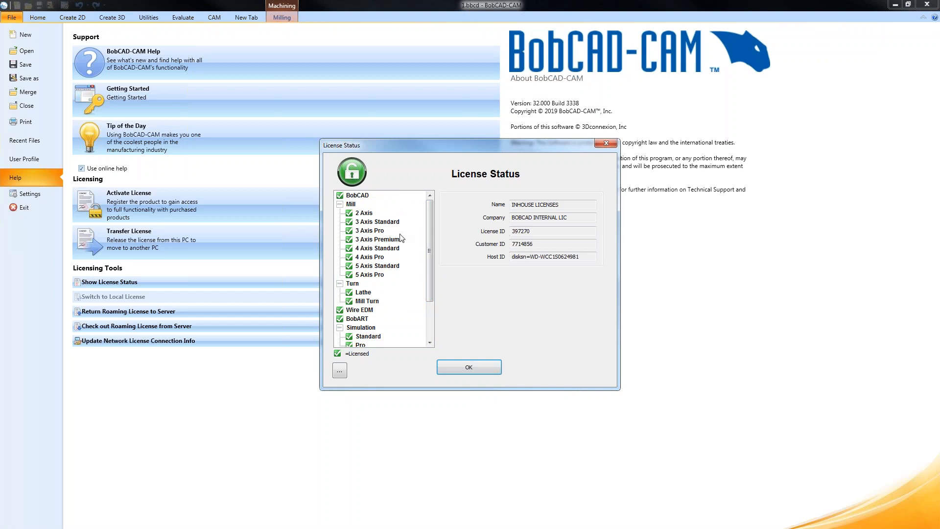
left_click(390, 240)
left_click(384, 258)
left_click(379, 275)
left_click(468, 367)
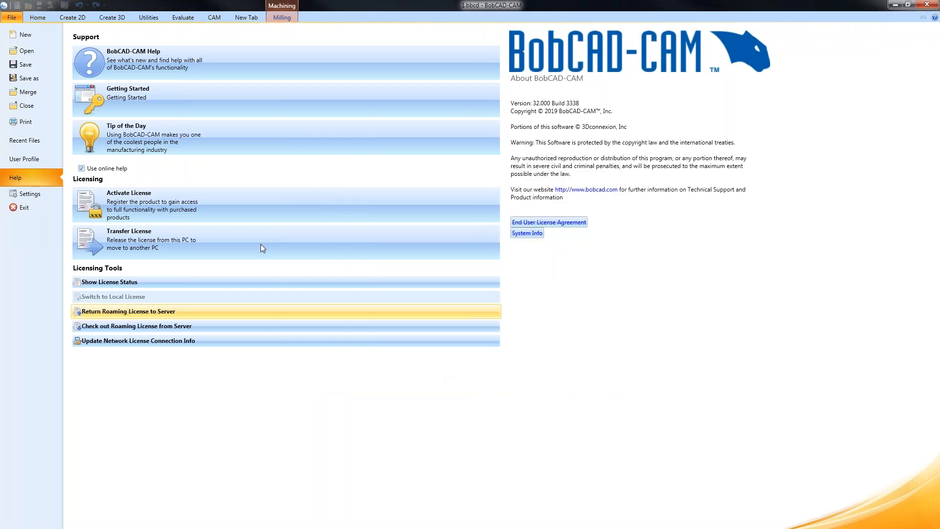
left_click(38, 19)
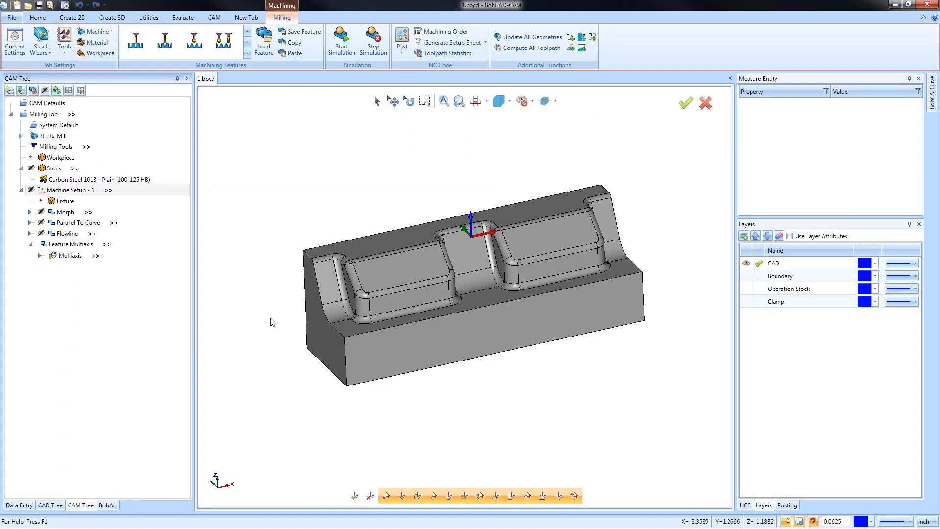
Delete the Feature Multiaxis item from Machine Setup - 1
left_click(80, 246)
key("Delete")
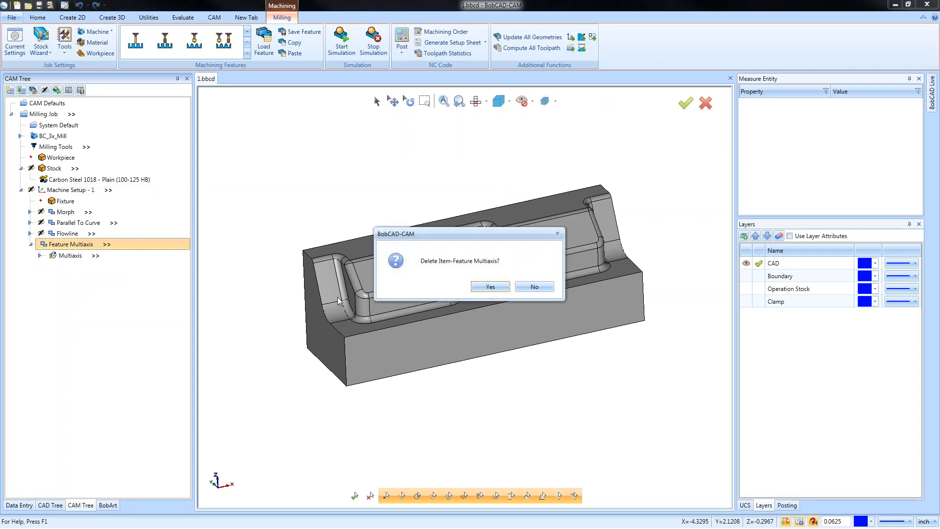
left_click(489, 283)
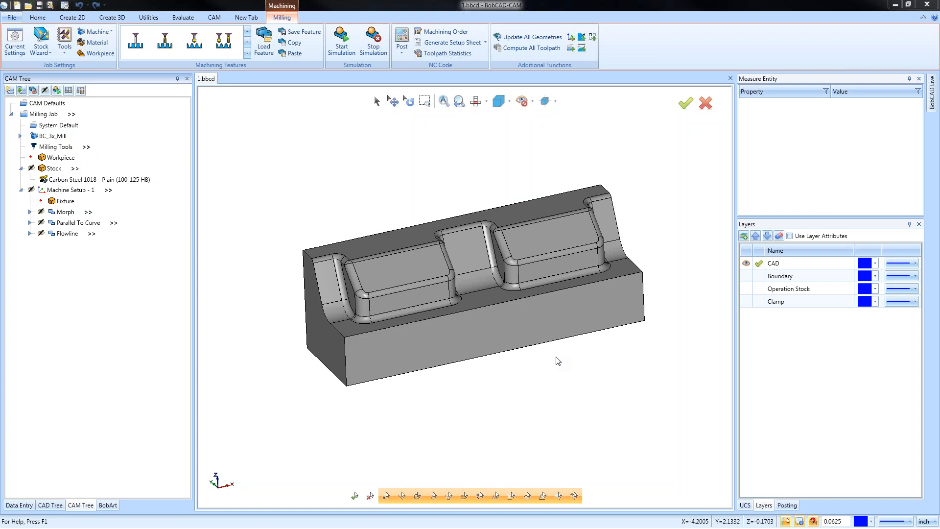
Look over the three toolpath features and expand the Flowline feature's Multiaxis operation down to its geometry entries
scroll(505, 365, "up", 3)
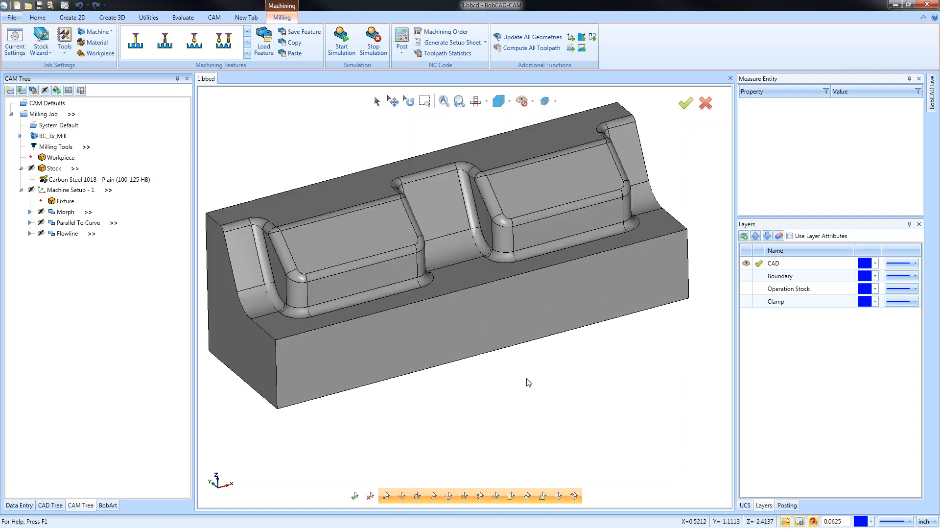
left_click(60, 214)
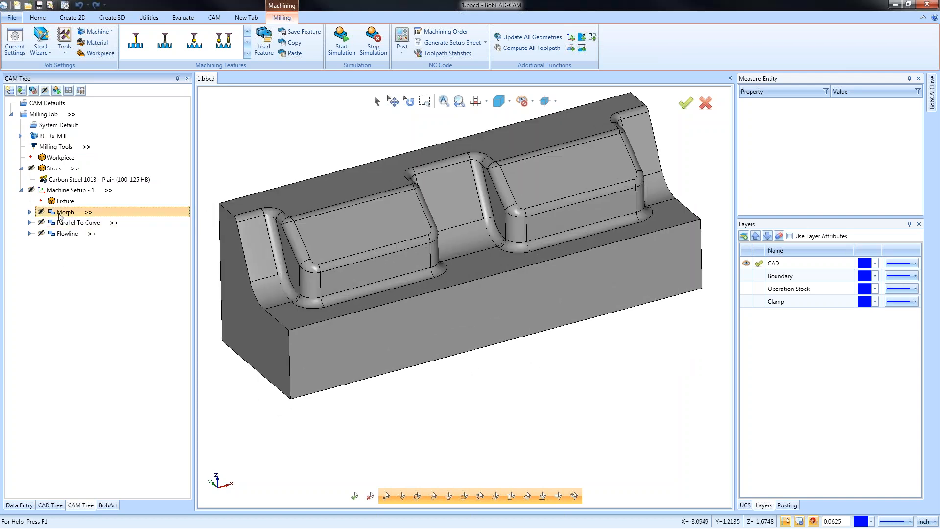
left_click(69, 223)
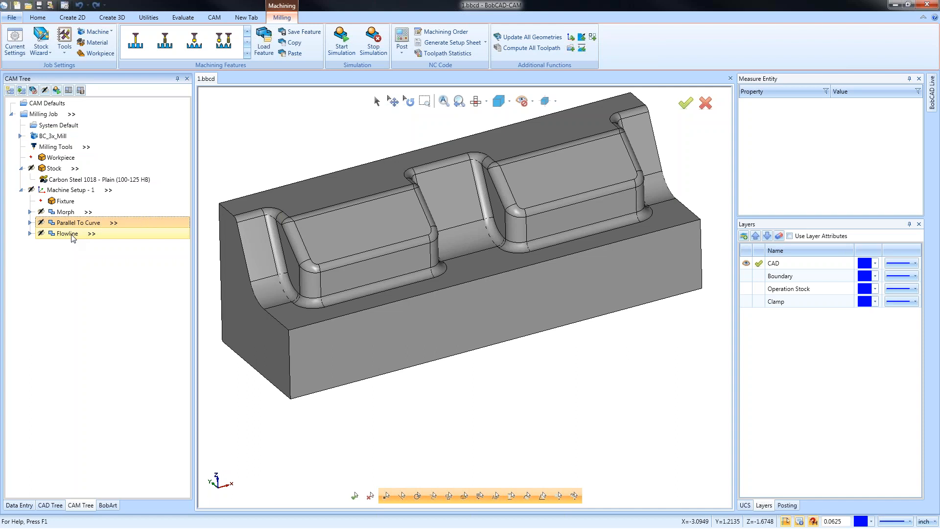
left_click(68, 234)
left_click(29, 234)
left_click(41, 245)
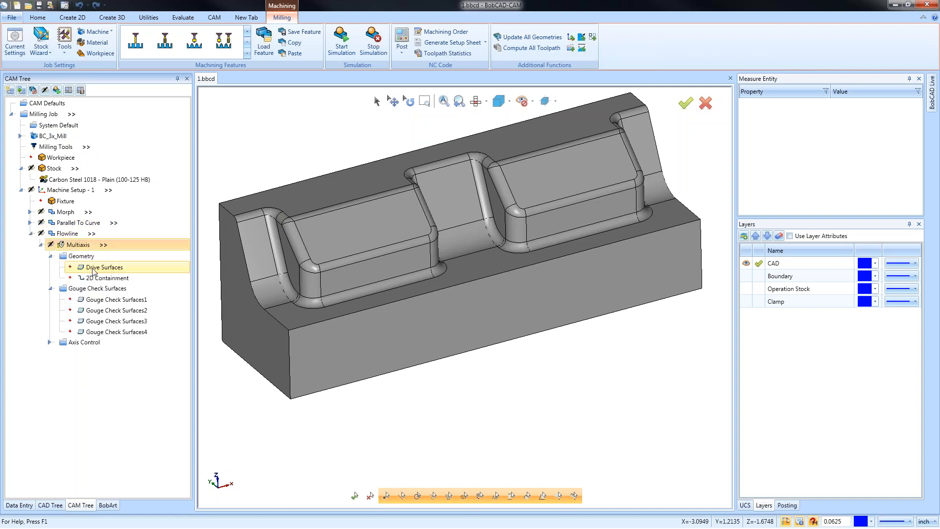
right_click(91, 268)
left_click(118, 276)
scroll(540, 385, "down", 2)
left_click_drag(275, 181, 725, 448)
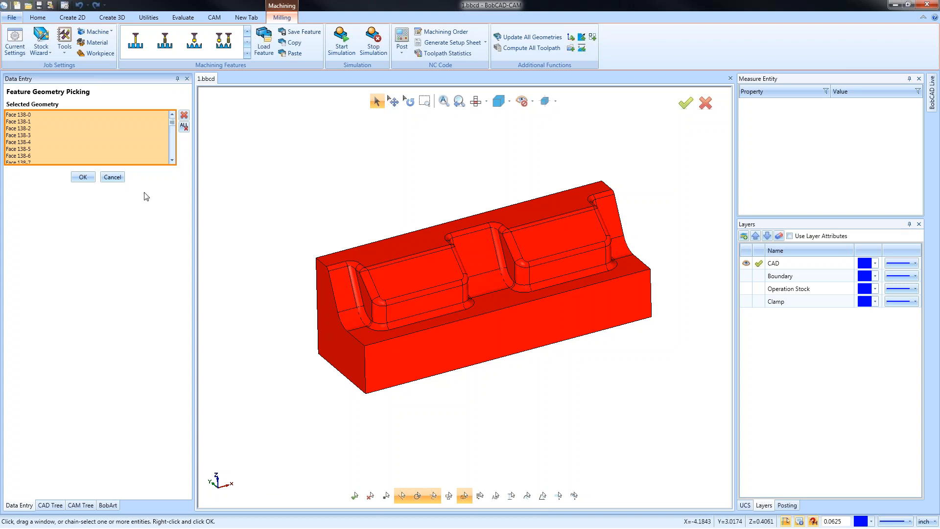
left_click(113, 177)
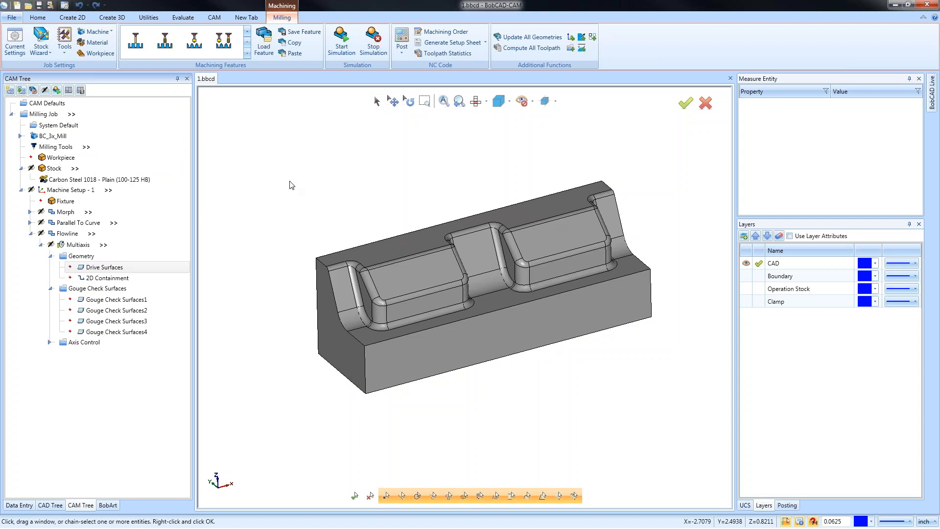
Assign the sloped face of the left raised block as the Flowline drive surface and compute the Multiaxis toolpath
right_click(105, 267)
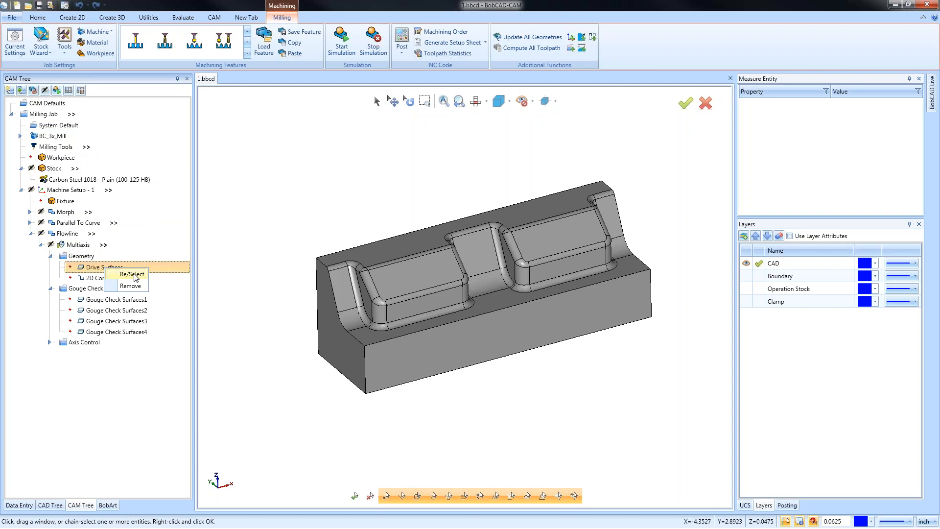
left_click(132, 274)
left_click(430, 271)
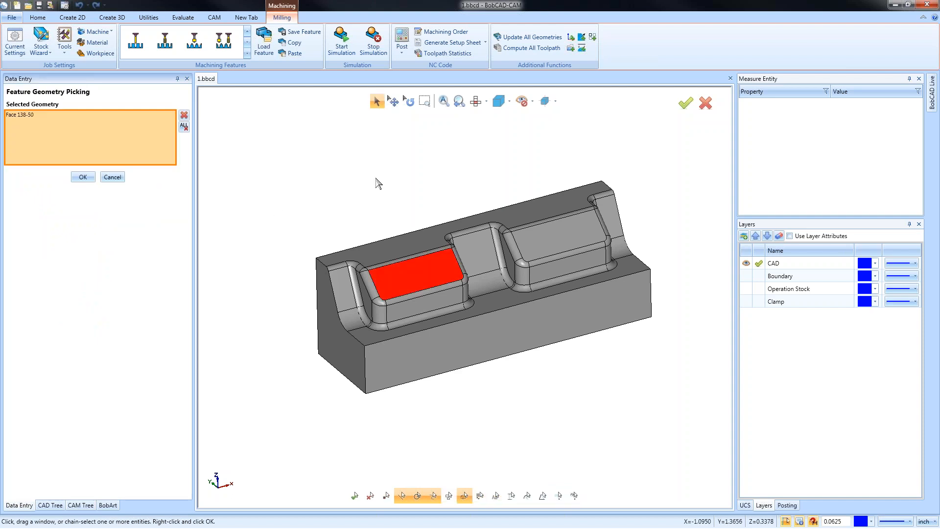
left_click(82, 177)
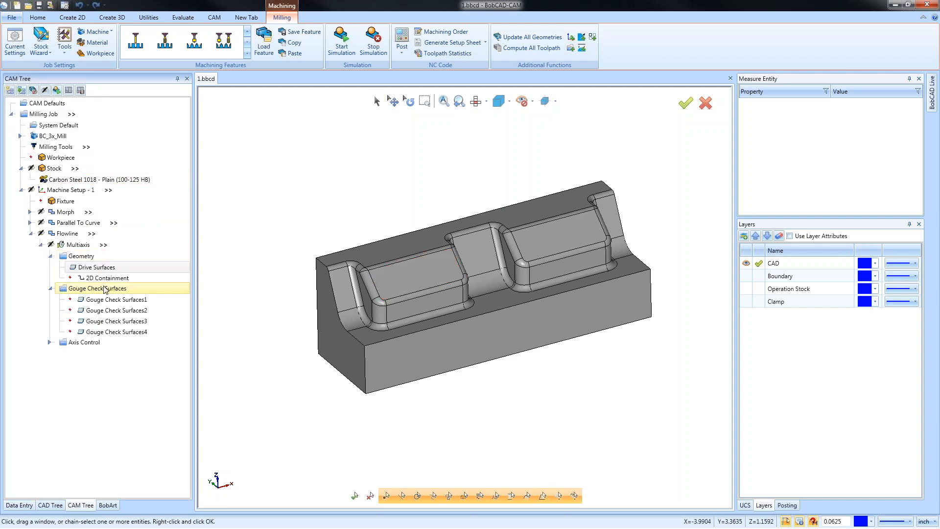
right_click(78, 245)
left_click(119, 267)
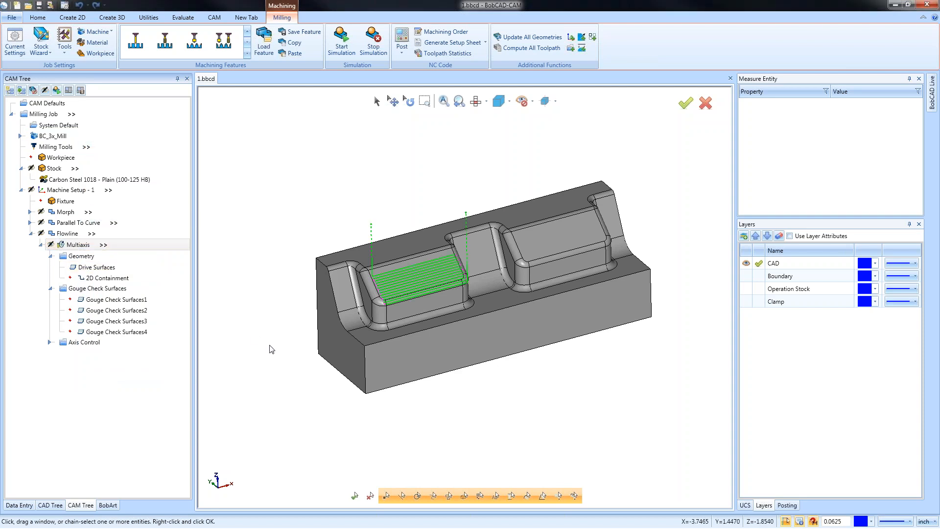
middle_click_drag(522, 340, 538, 354)
Replace the Flowline drive surface with the narrow fillet face in the recess beside the right raised block
right_click(103, 267)
left_click(130, 284)
middle_click_drag(450, 397, 515, 392)
right_click(106, 267)
left_click(137, 272)
left_click(499, 244)
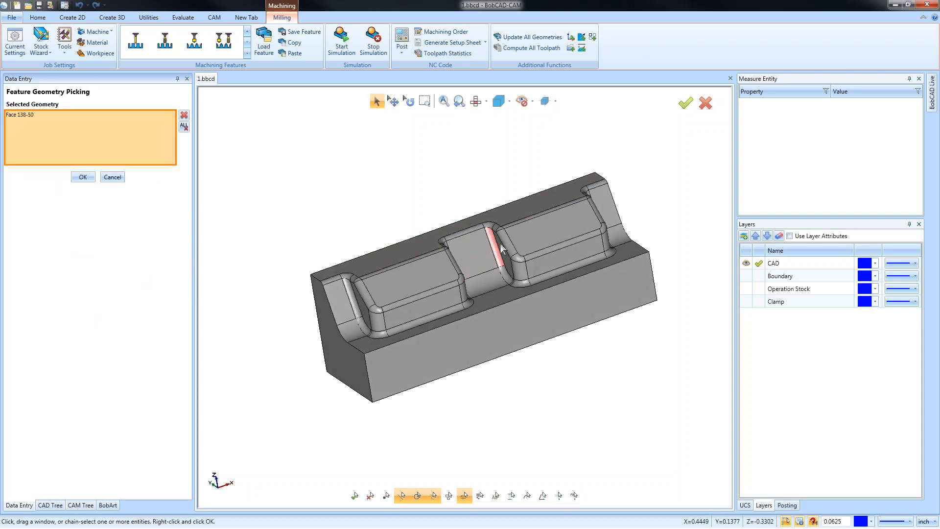
left_click(82, 176)
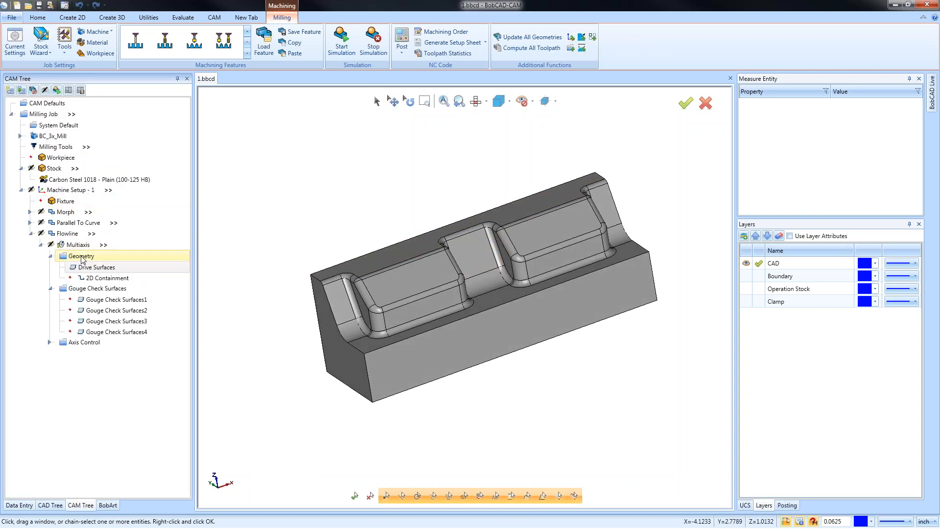
Compute the Multiaxis toolpath for the narrow fillet face and view it on the part
left_click(77, 244)
right_click(77, 245)
left_click(123, 267)
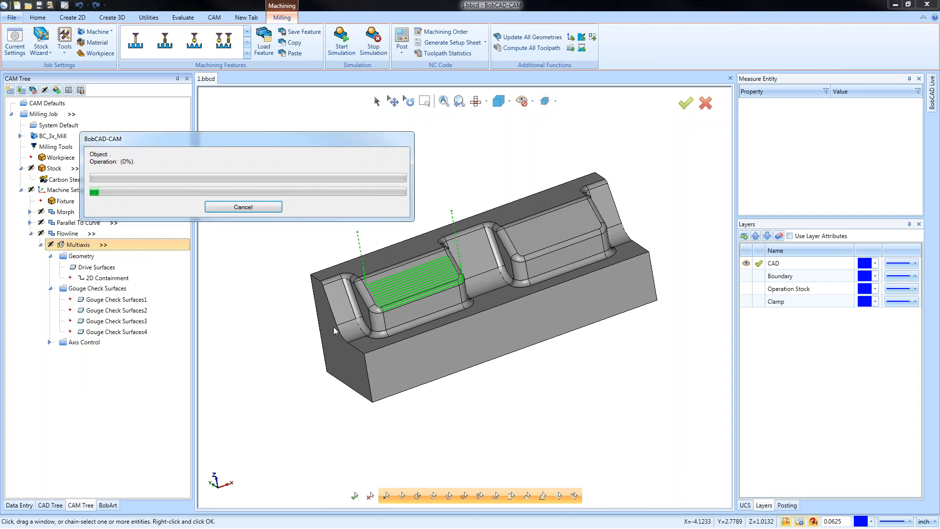
middle_click_drag(337, 331, 442, 298)
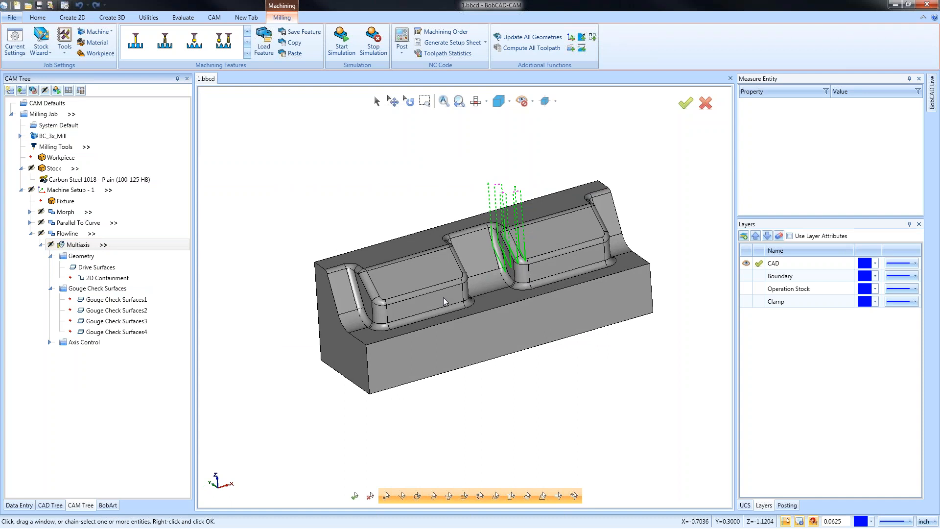
Reassign the Flowline drive surface to the long flat top face of the part and recompute the Multiaxis toolpath
right_click(93, 267)
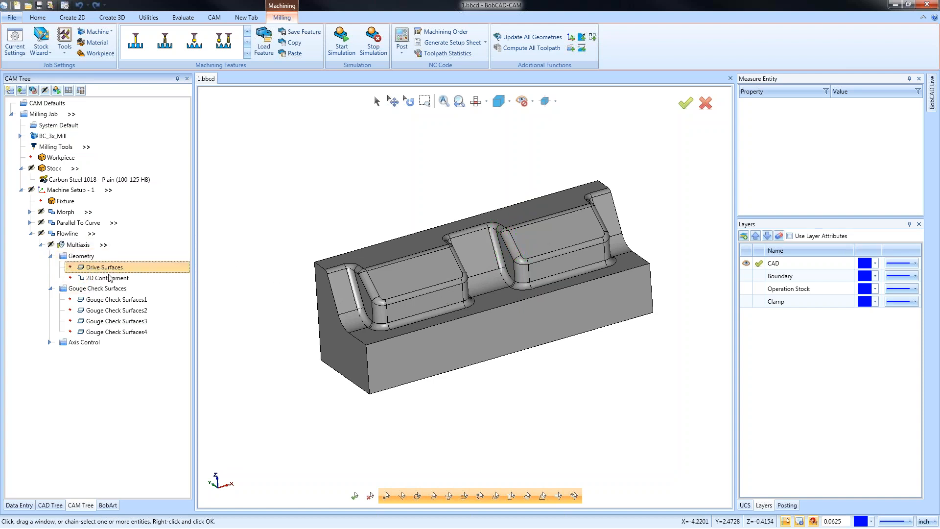
left_click(121, 274)
left_click(410, 245)
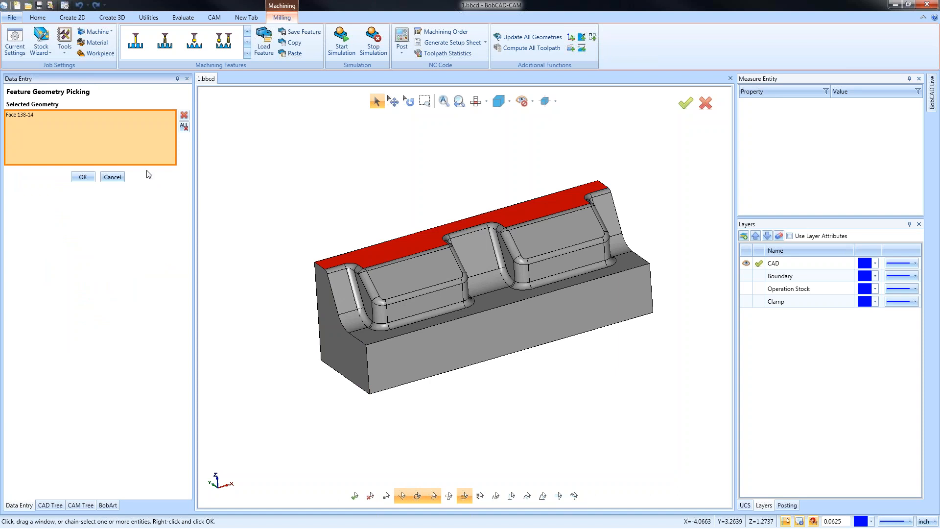
left_click(83, 177)
right_click(78, 245)
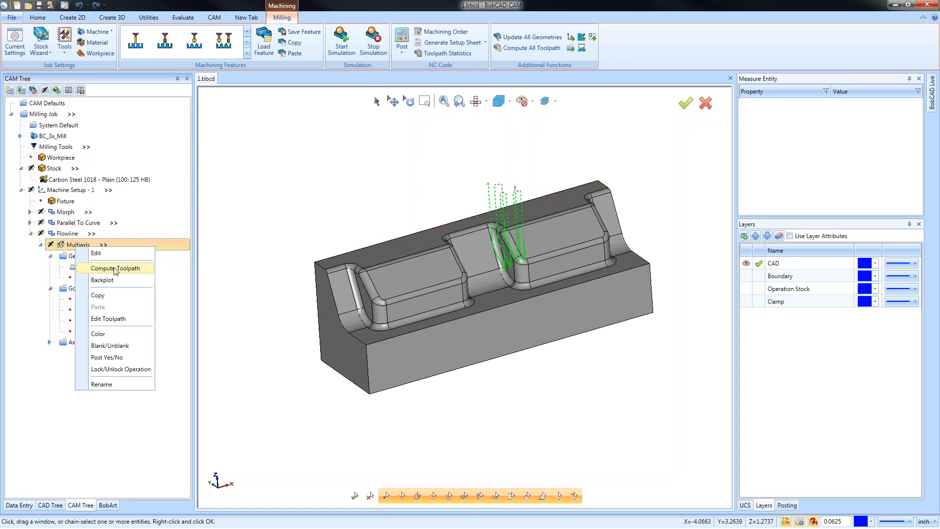
left_click(152, 268)
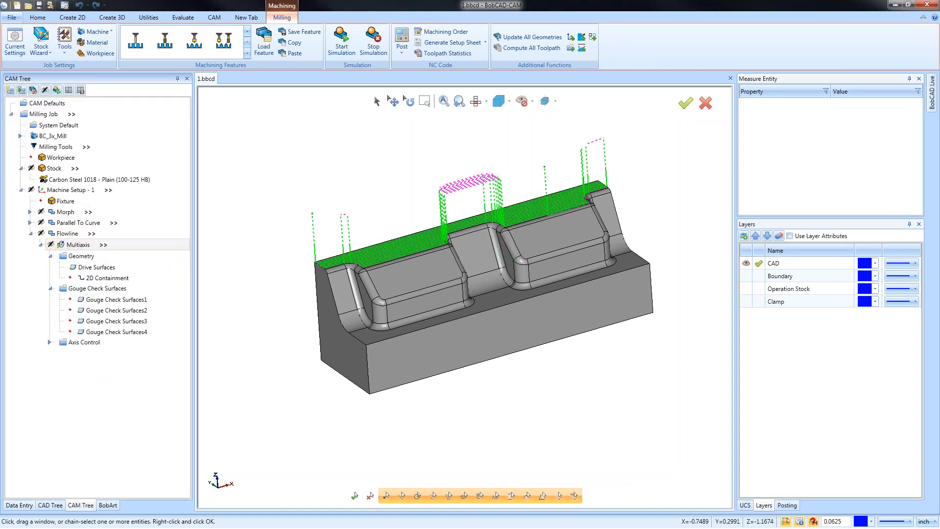
middle_click_drag(421, 299, 494, 313)
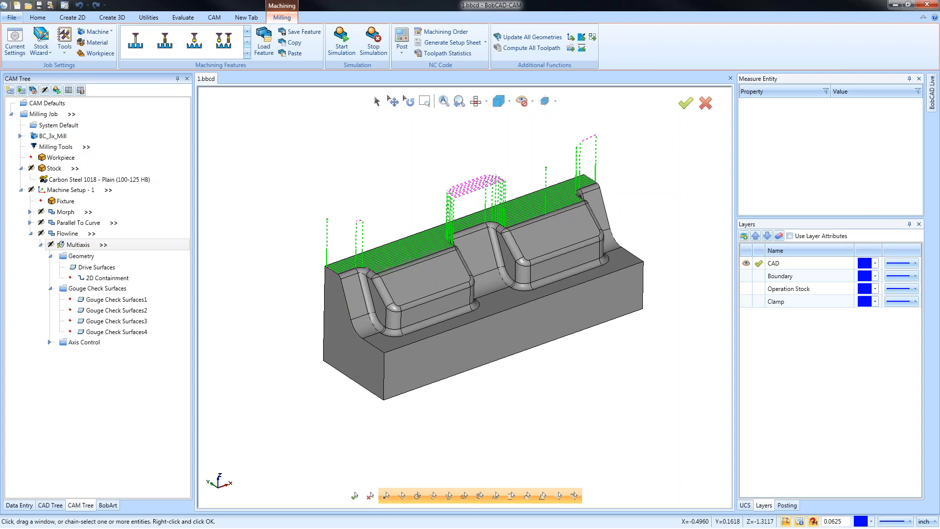
Display the surface normals with the Flowline toolpath out of view and examine their directions across the part's faces
left_click(68, 234)
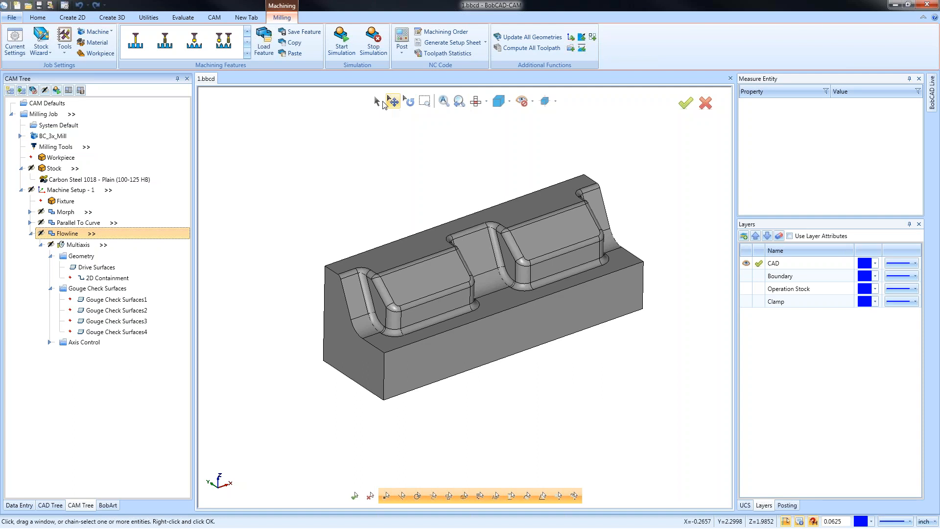
left_click(546, 105)
middle_click_drag(580, 338, 544, 330)
middle_click_drag(515, 337, 512, 389)
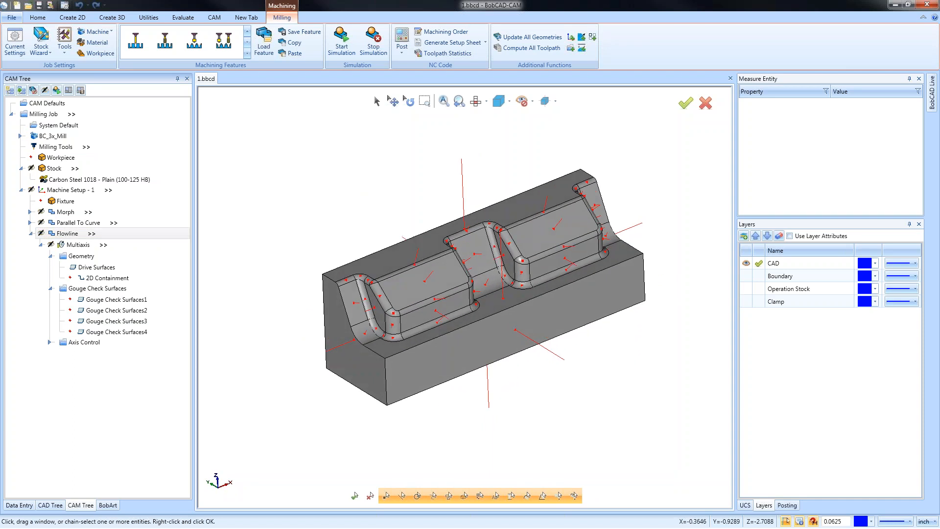
middle_click_drag(495, 389, 553, 333)
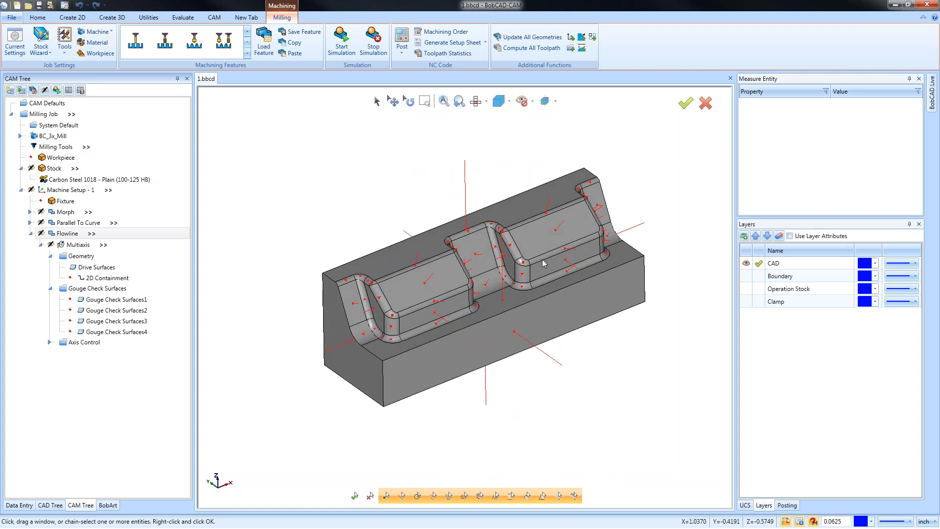
scroll(543, 263, "up", 3)
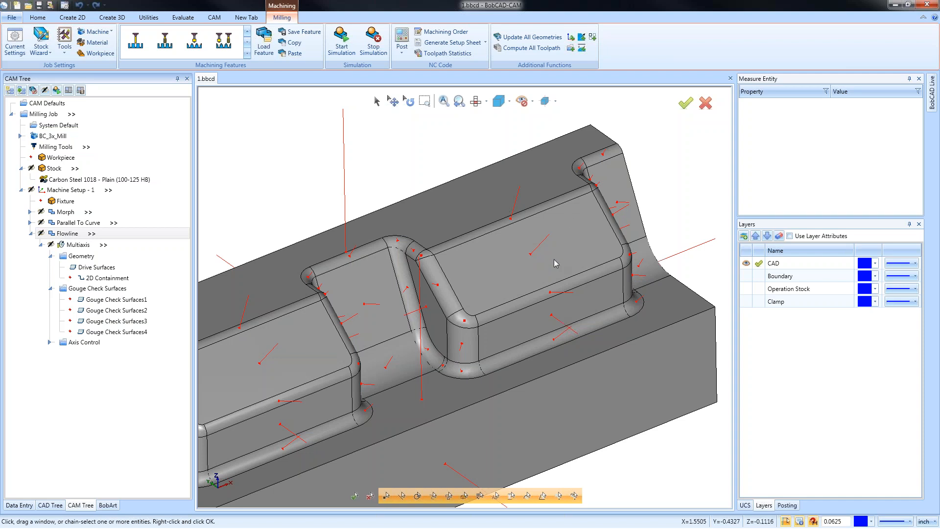
middle_click_drag(517, 240, 558, 327)
scroll(547, 264, "down", 3)
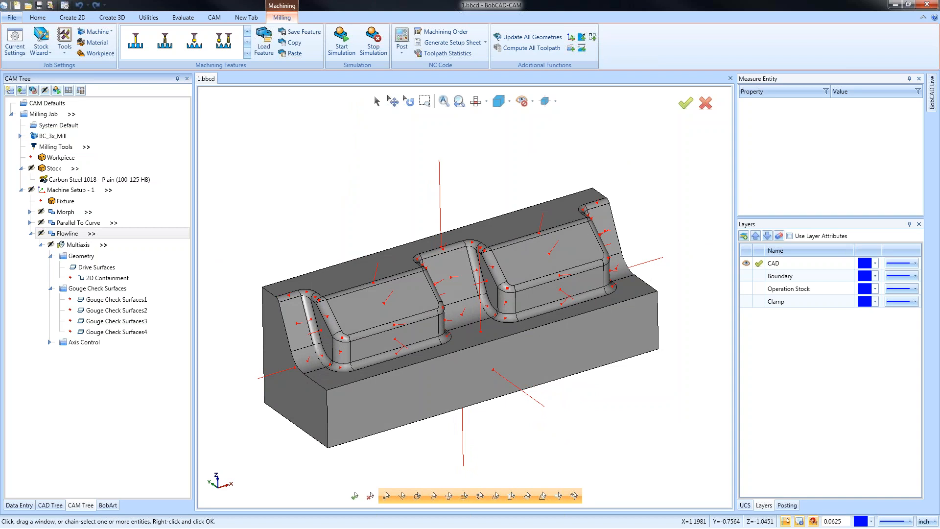
Apply Reverse Surface Normal to the long flat top face of the part
left_click(78, 18)
left_click(112, 18)
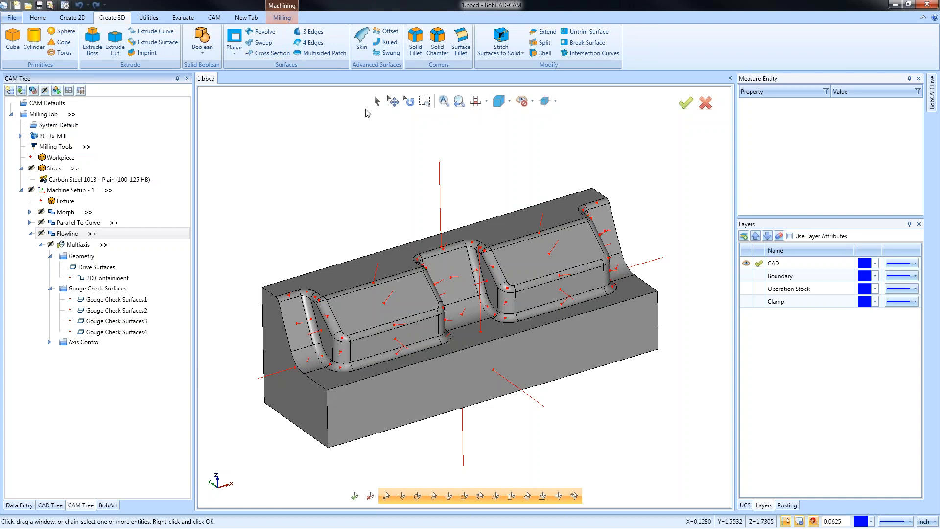
left_click(149, 17)
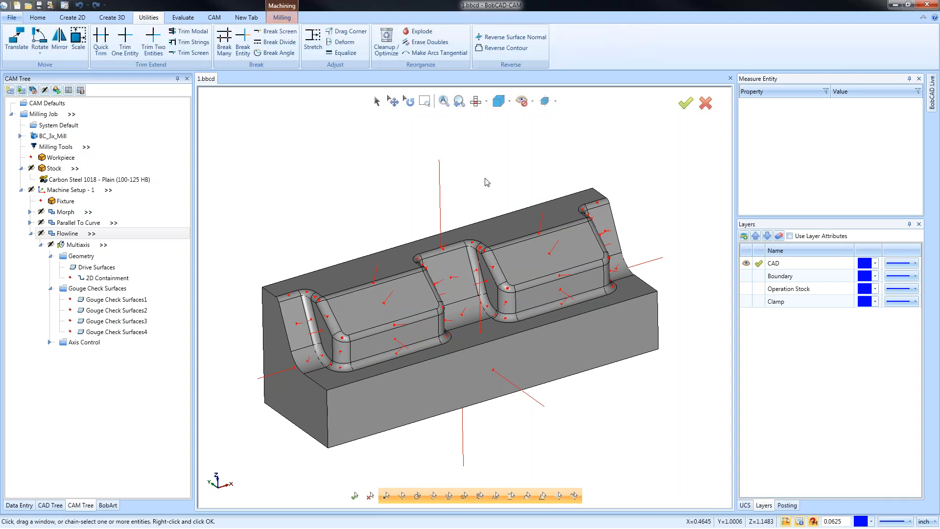
left_click(528, 42)
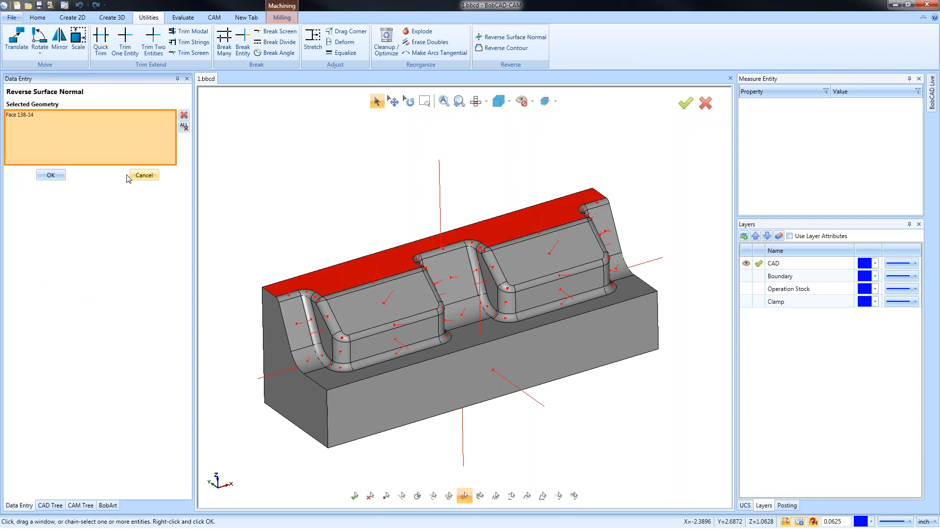
left_click(51, 175)
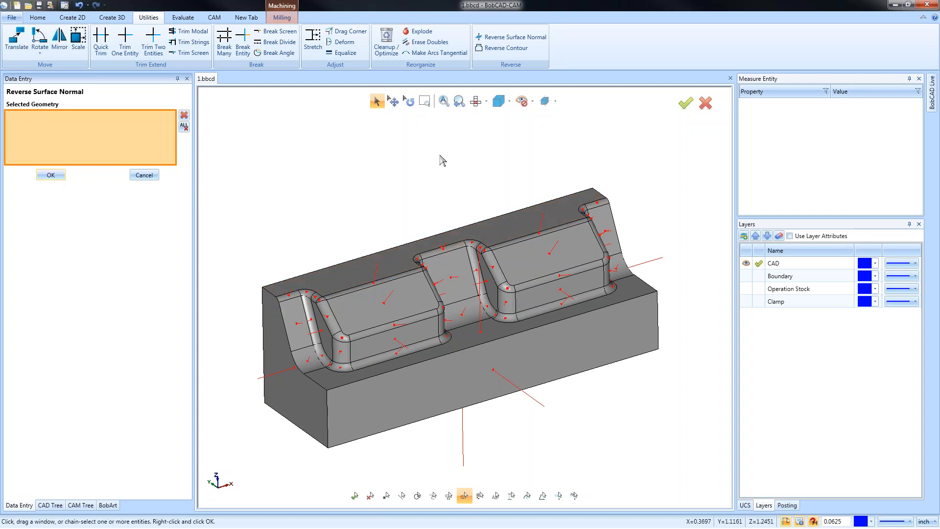
Reverse the top face's normal back to its original direction and close the Reverse Surface Normal command
left_click(384, 257)
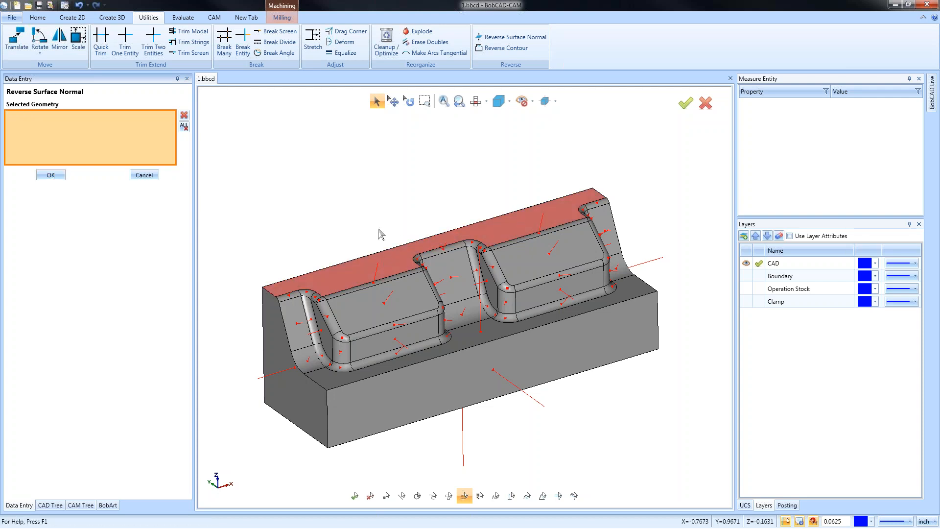
left_click(51, 174)
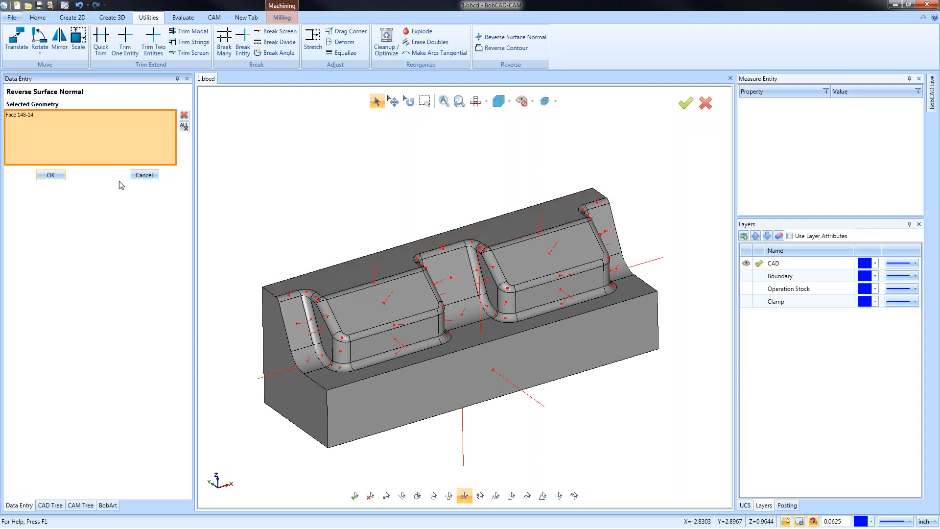
left_click(144, 175)
middle_click_drag(467, 313, 482, 362)
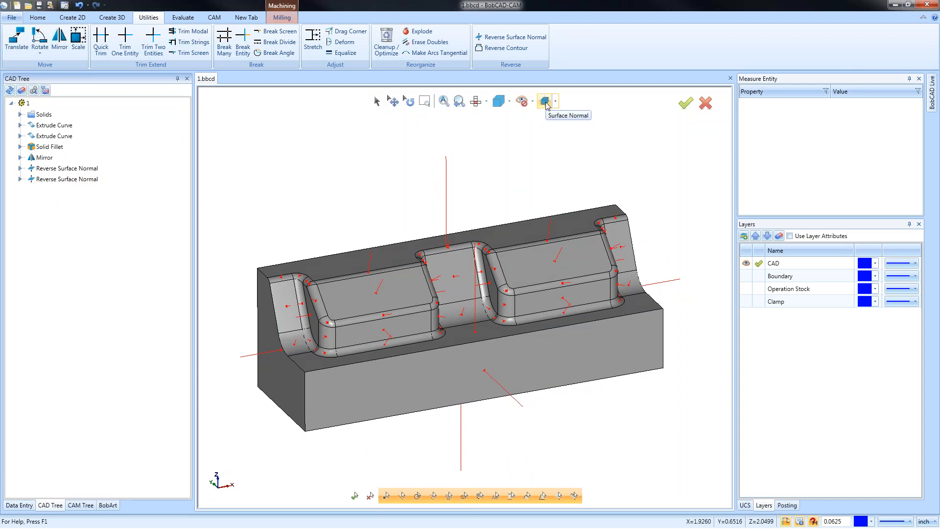
Toggle the surface normal display off, on and off again, returning to the CAM Tree in between
left_click(544, 101)
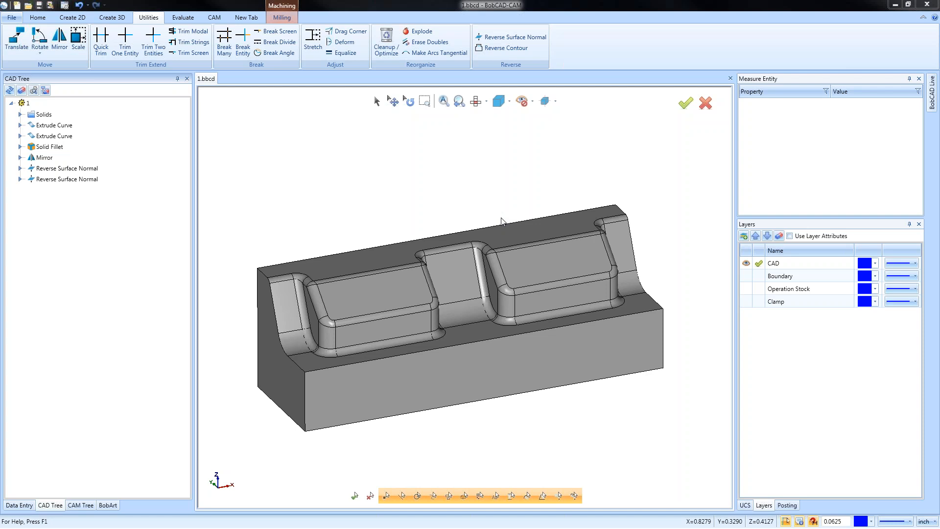
left_click(80, 505)
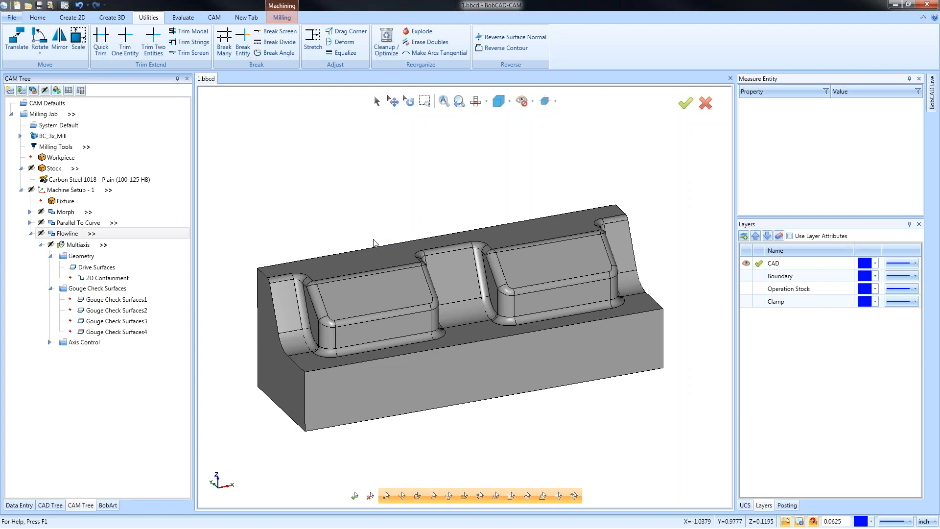
left_click(544, 101)
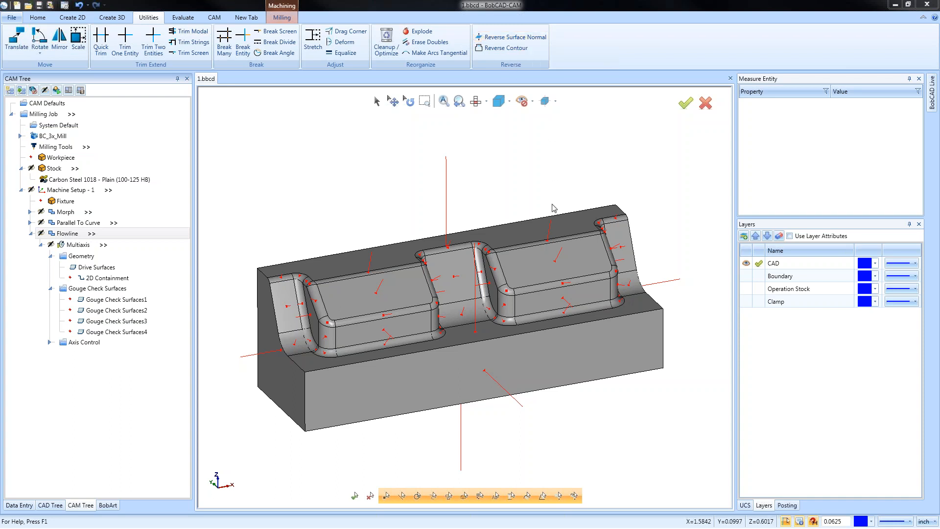
right_click(495, 162)
left_click(538, 183)
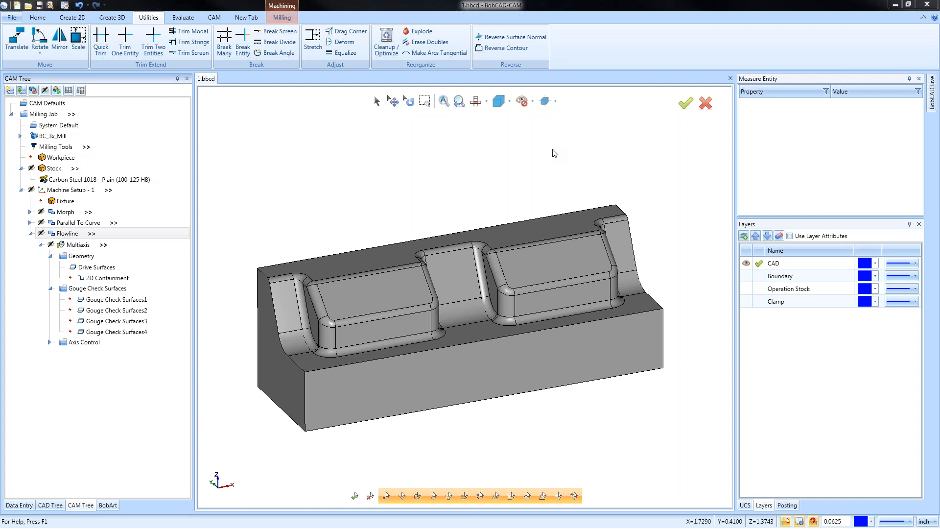
Replace the Flowline operation's drive surface with the sloped face of the left raised block
left_click(74, 234)
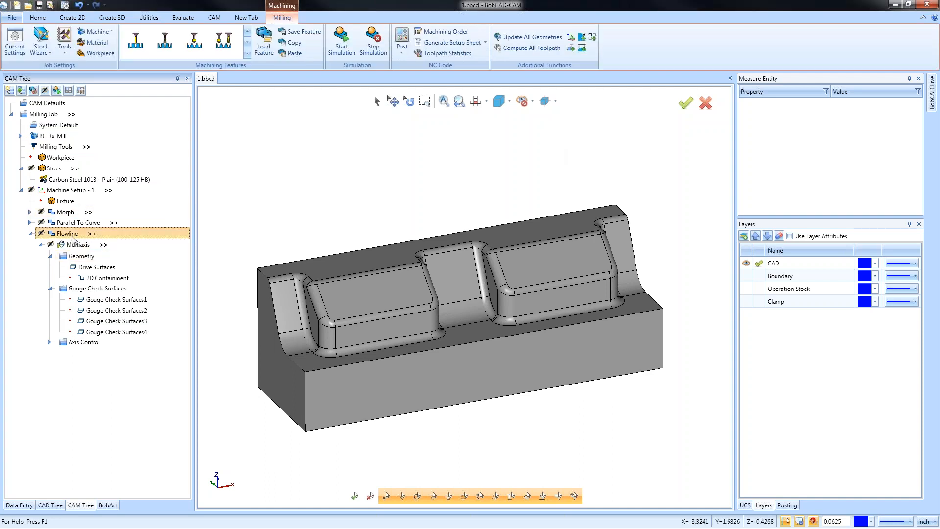
left_click(77, 246)
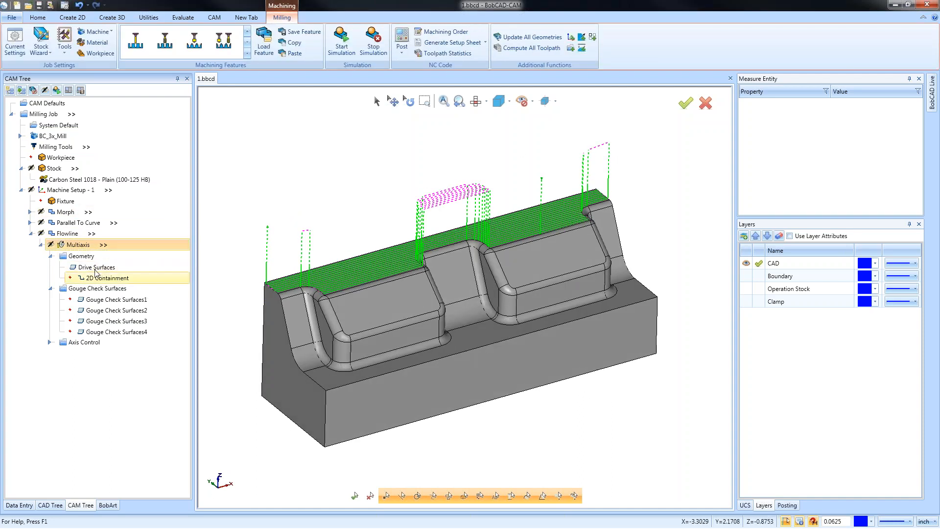
right_click(95, 269)
left_click(126, 286)
right_click(88, 267)
left_click(123, 274)
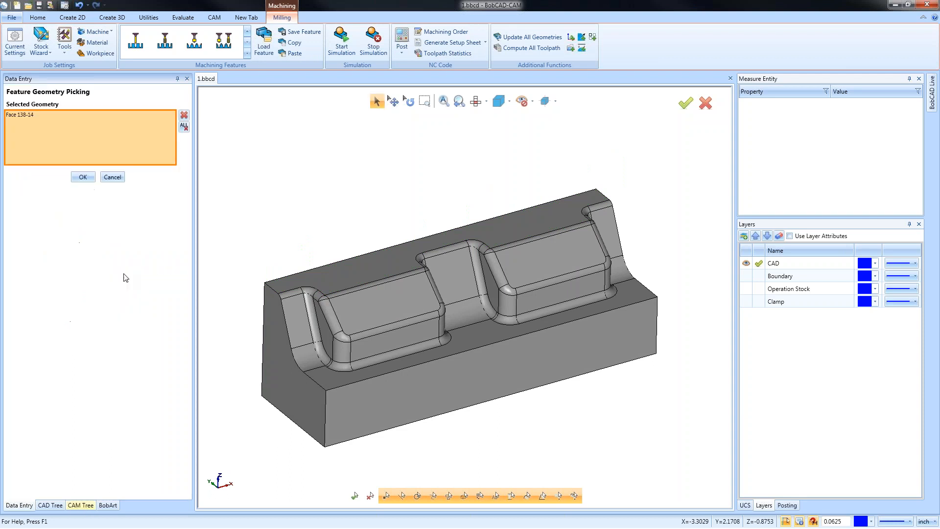
left_click(392, 307)
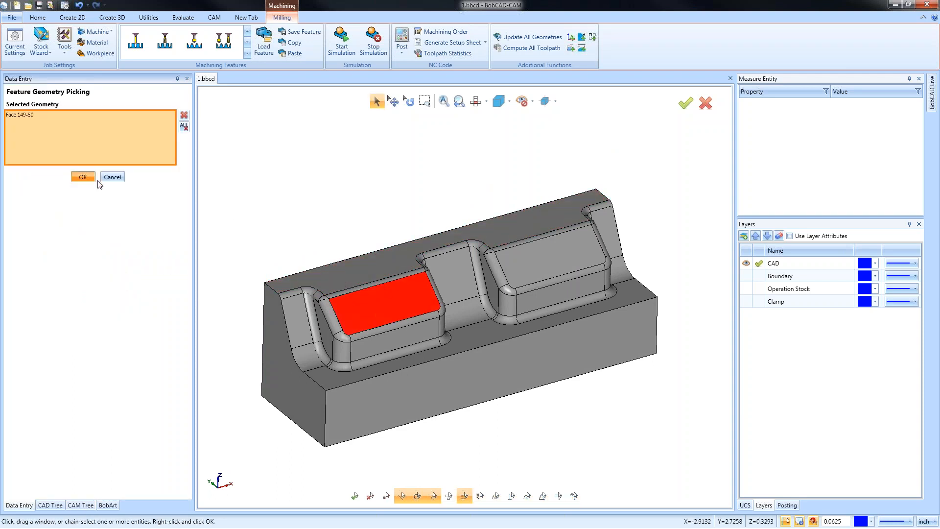
left_click(83, 177)
Compute the Flowline Multiaxis toolpath for the newly assigned sloped face and view it on the part
right_click(78, 246)
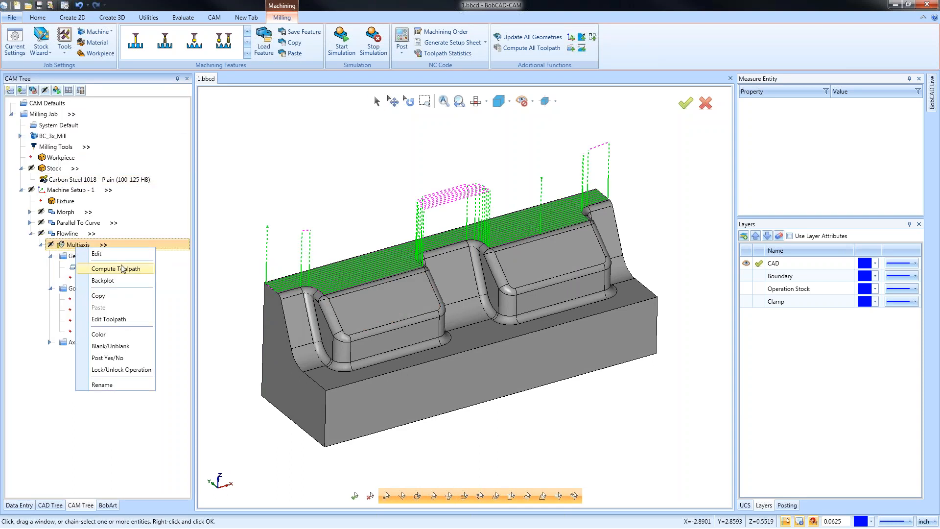
left_click(137, 268)
middle_click_drag(474, 356, 483, 354)
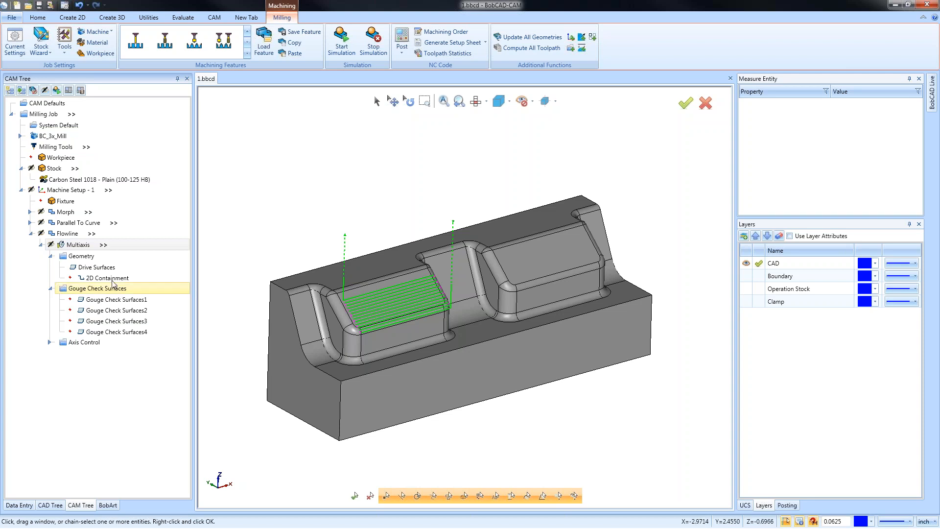
Open the Flowline operation's tool axis control parameters and try the 4 Axis and 5 Axis output formats before returning to 3 Axis
right_click(97, 245)
left_click(97, 252)
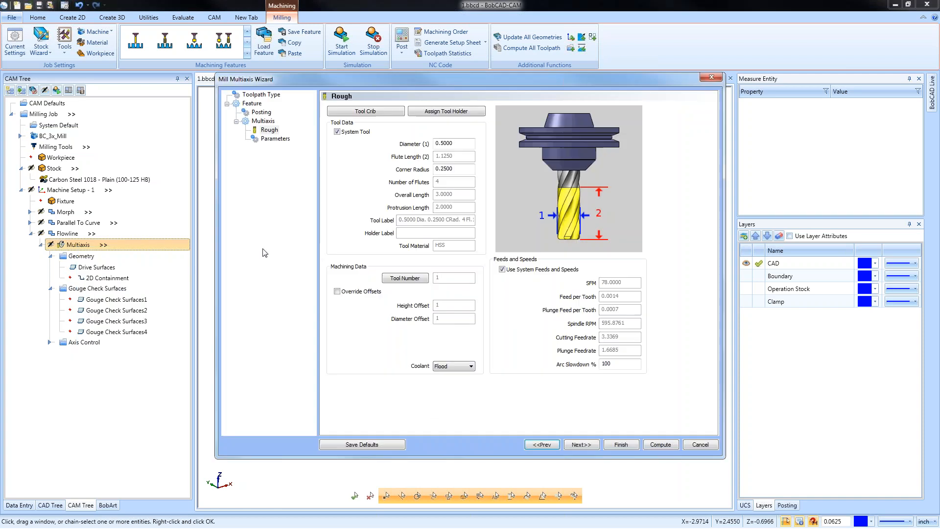
left_click(281, 140)
left_click(390, 109)
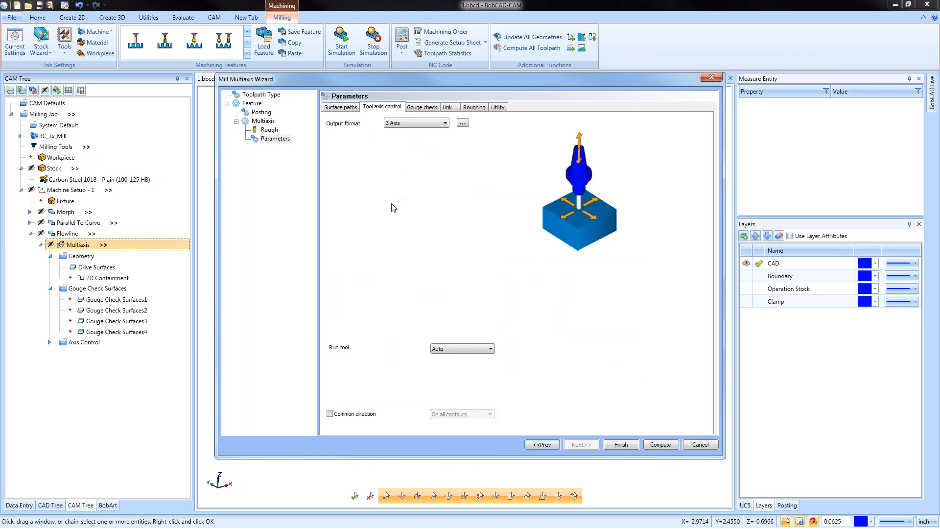
left_click(429, 125)
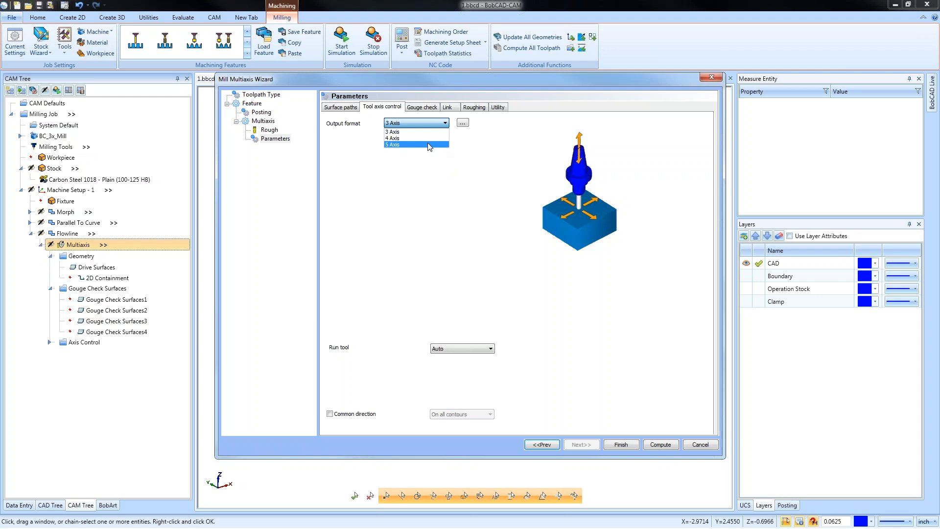
left_click(417, 132)
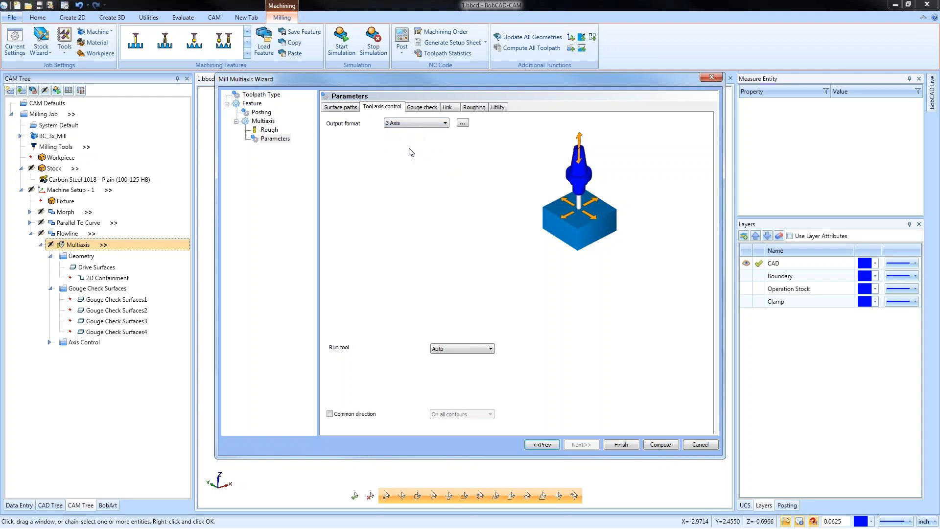
left_click(416, 124)
left_click(415, 138)
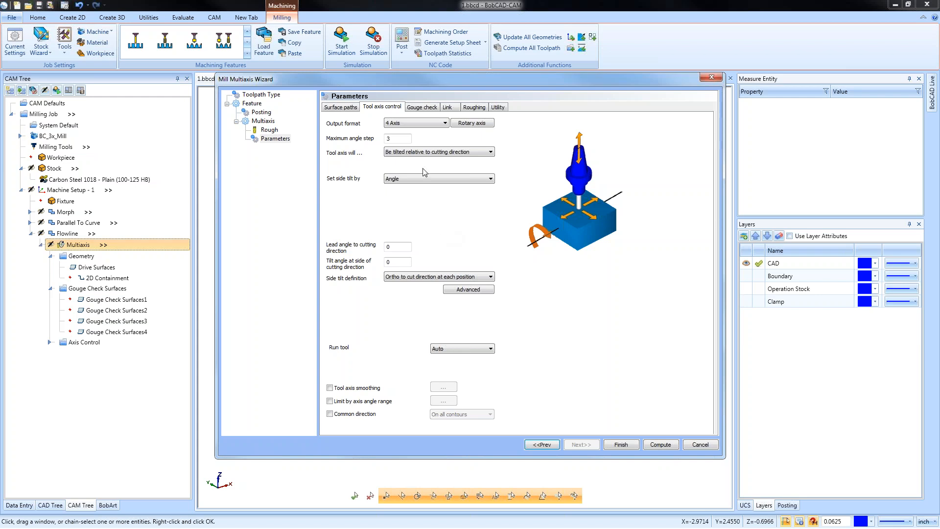
left_click(419, 124)
left_click(420, 144)
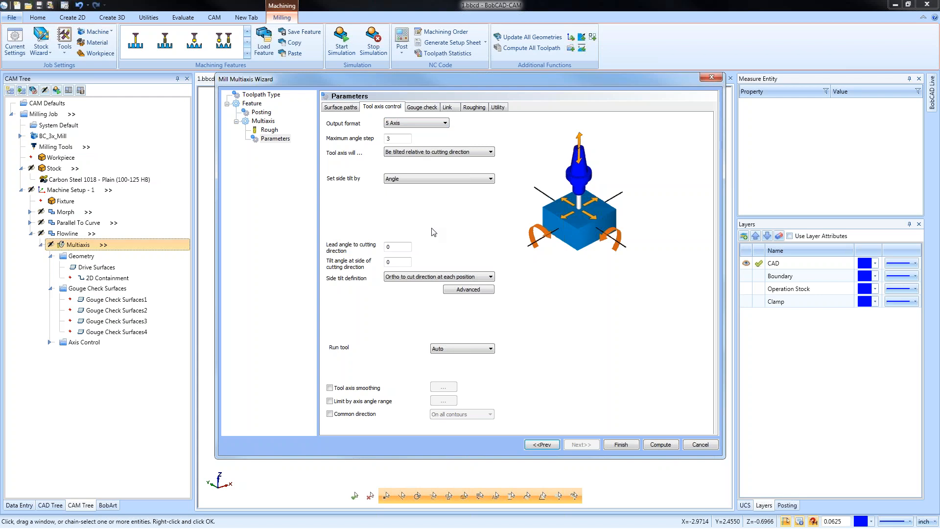
left_click(421, 124)
left_click(406, 134)
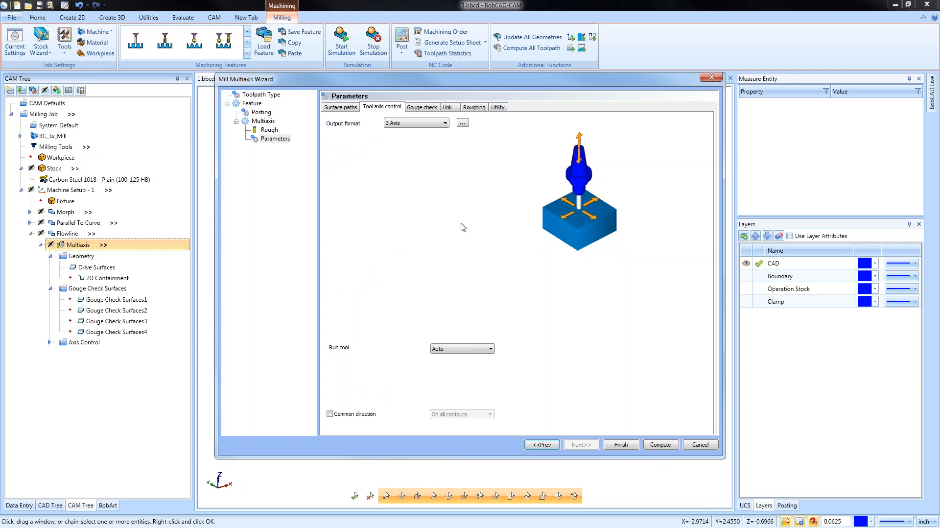
Cycle the Flowline operation's output format through 4 Axis, 5 Axis and 3 Axis once more and cancel the edit
left_click(407, 123)
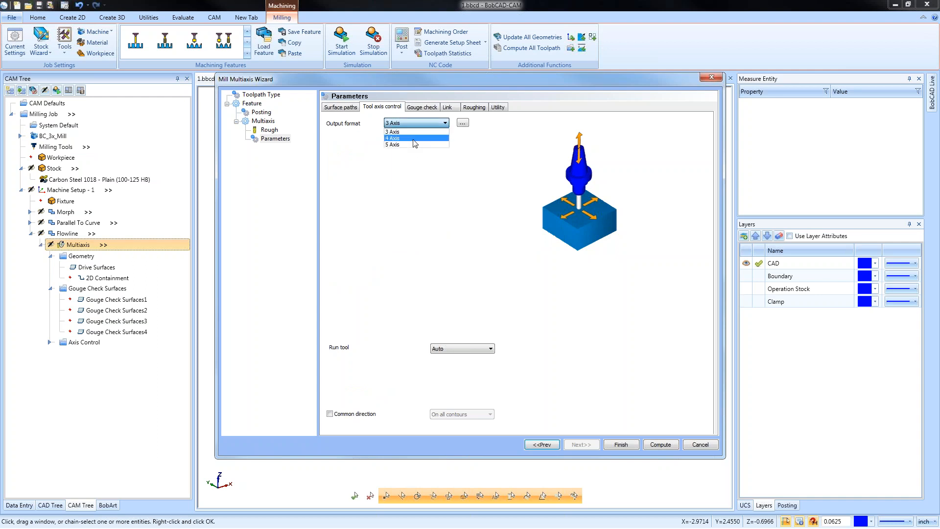
left_click(411, 141)
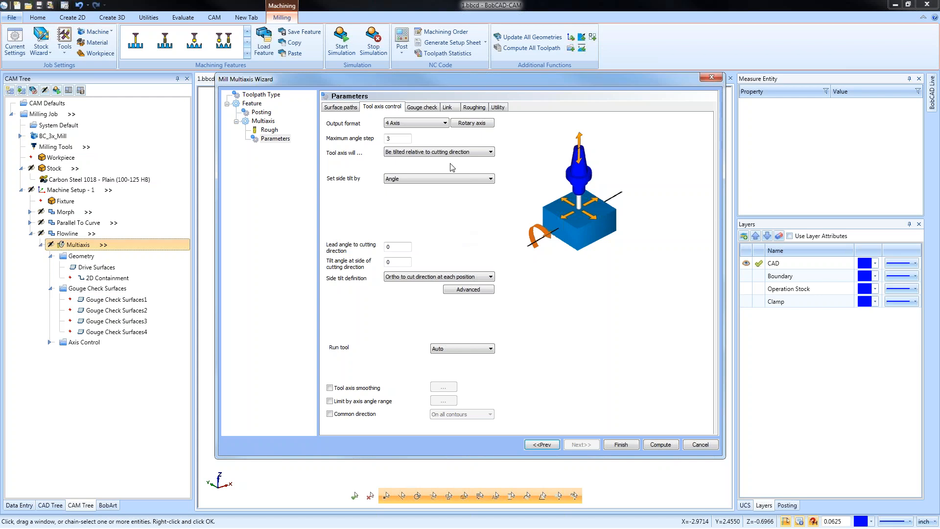
left_click(425, 124)
left_click(424, 144)
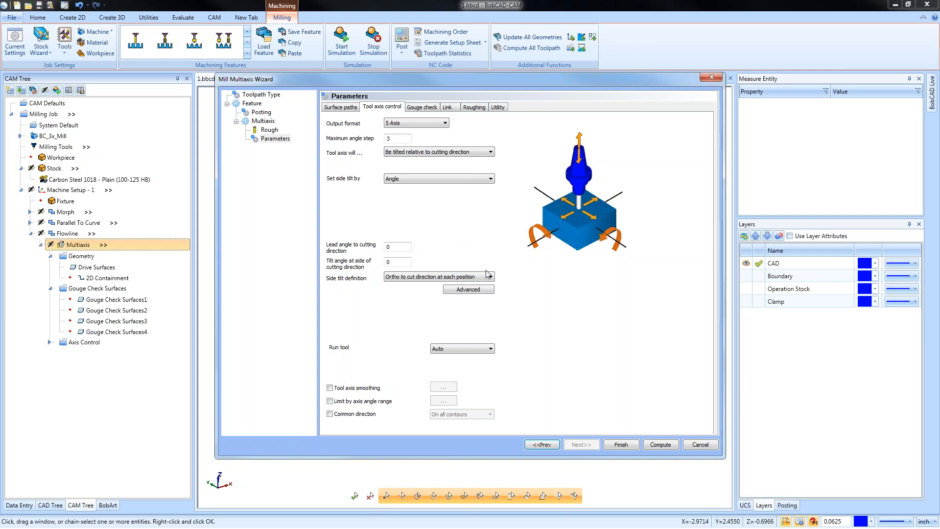
left_click(422, 123)
left_click(423, 131)
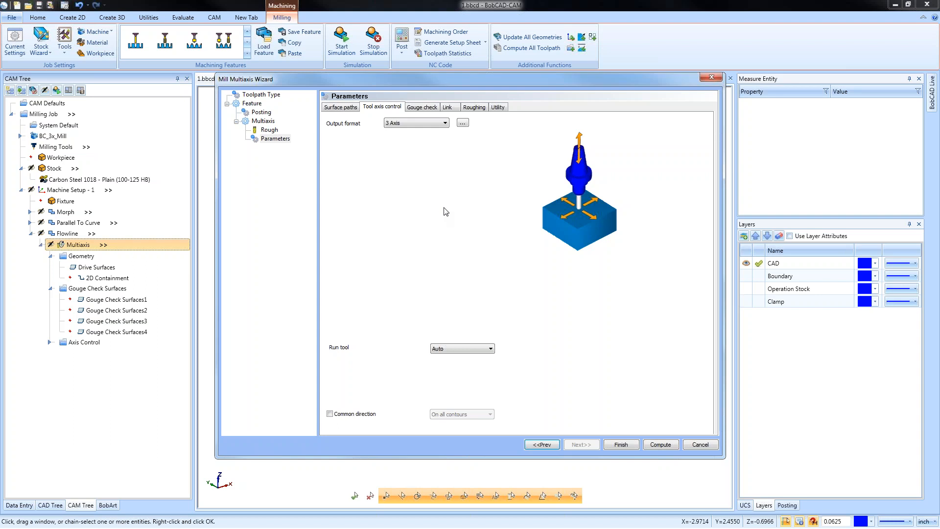
left_click(700, 443)
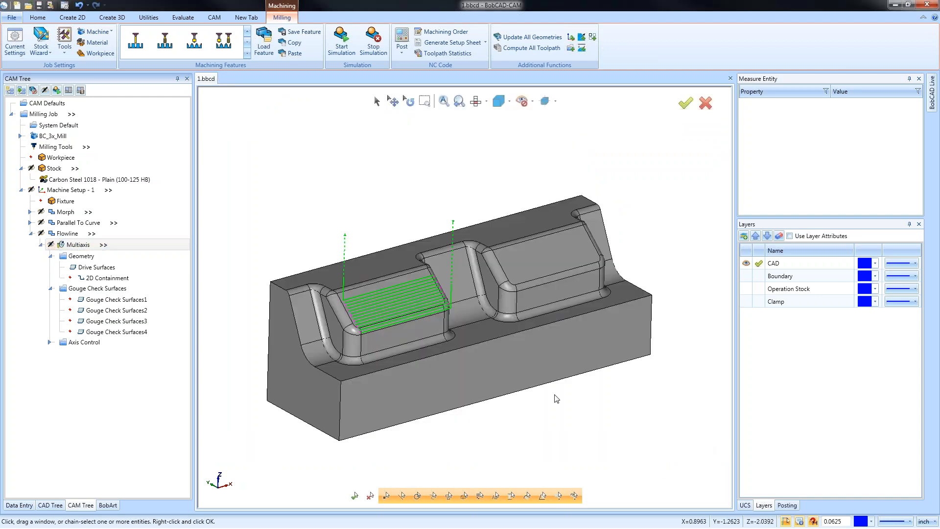
Remove the drive surface assigned to the existing Flowline operation and collapse that feature in the CAM Tree
left_click(30, 234)
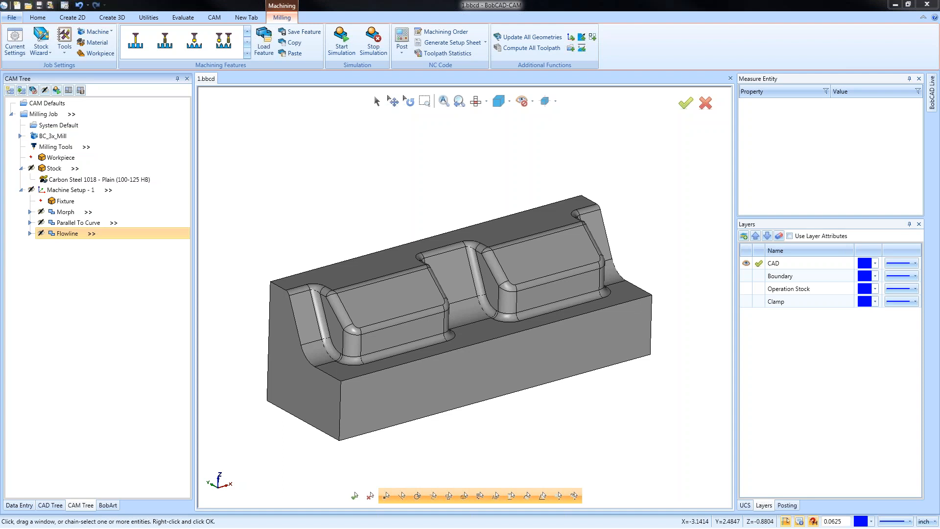
middle_click_drag(509, 420, 441, 372)
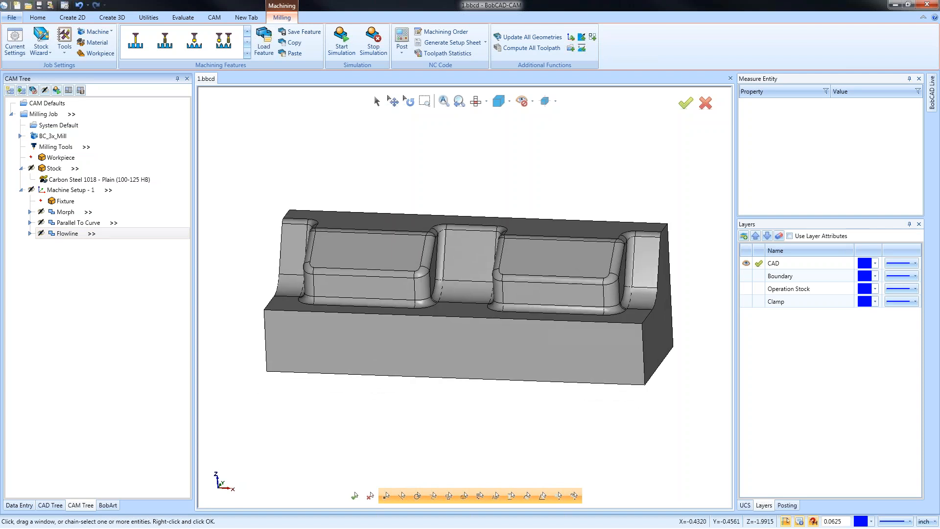
left_click(29, 212)
left_click(30, 212)
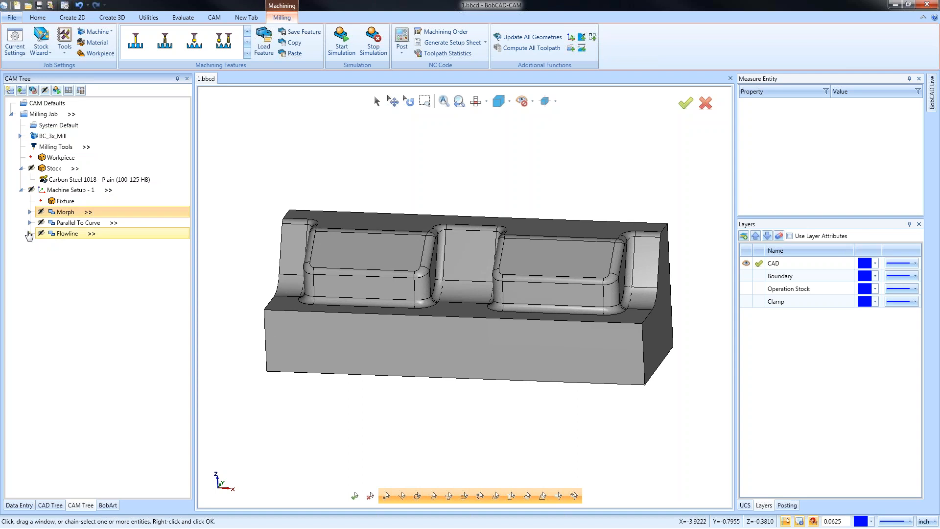
left_click(31, 233)
left_click(84, 267)
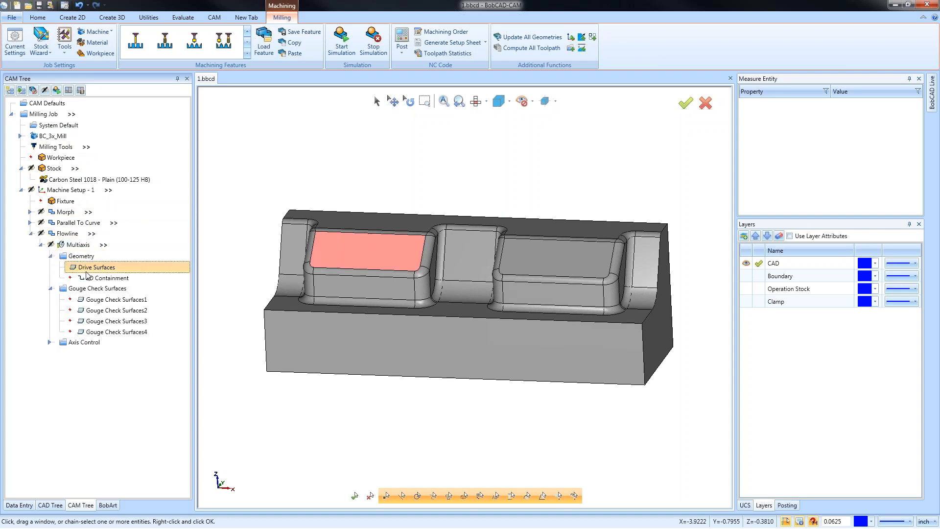
right_click(88, 269)
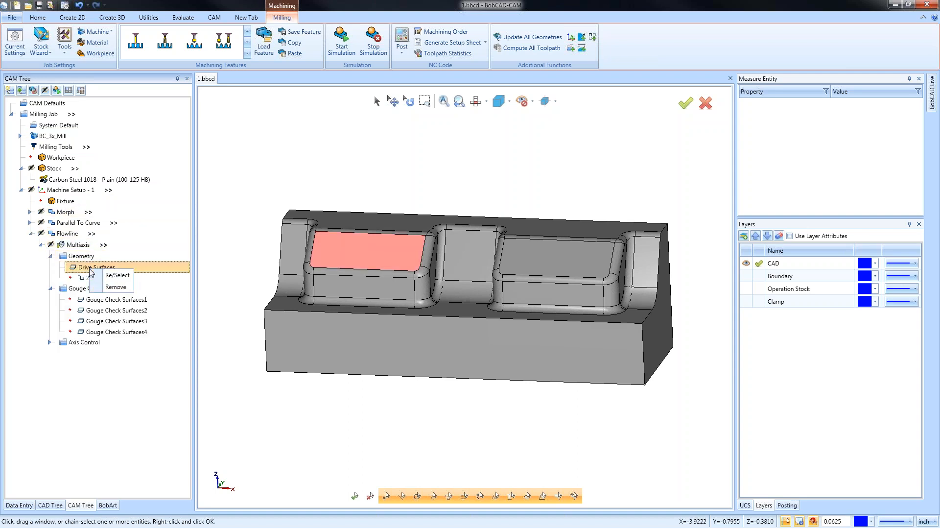
left_click(112, 288)
left_click(30, 233)
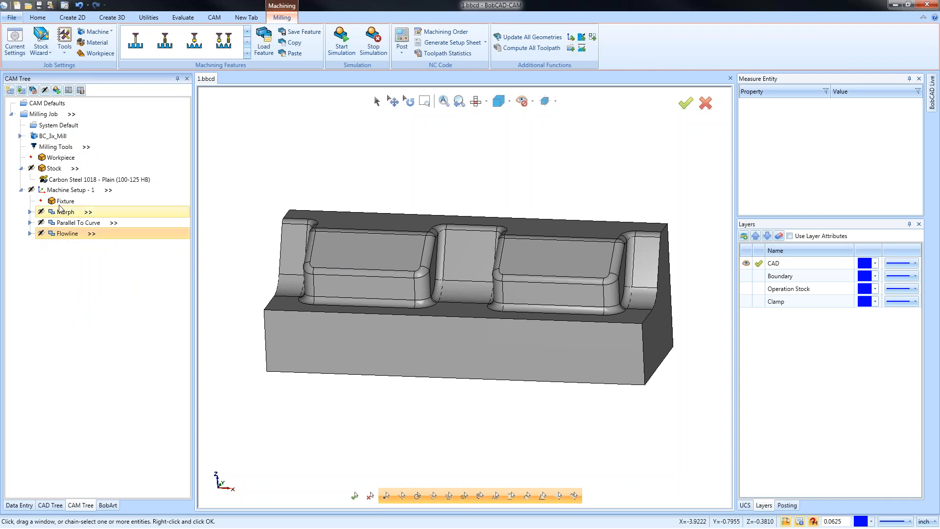
Add a new Mill Multiaxis feature to Machine Setup - 1 using the Surface toolpath type Flowline
right_click(73, 190)
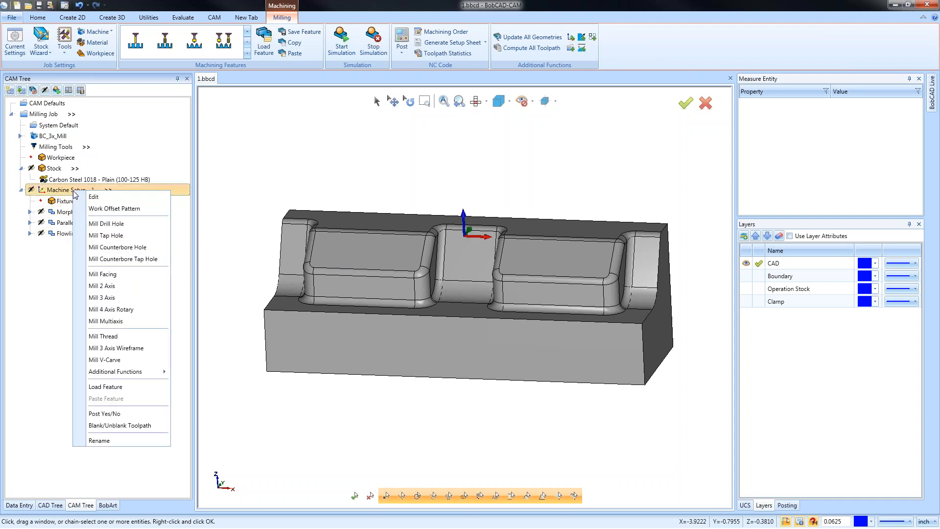
left_click(141, 322)
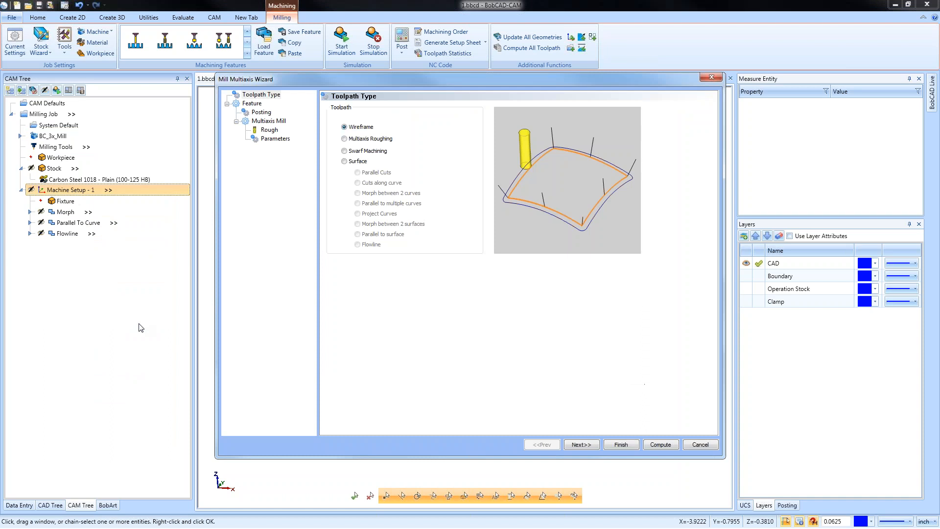
left_click(344, 162)
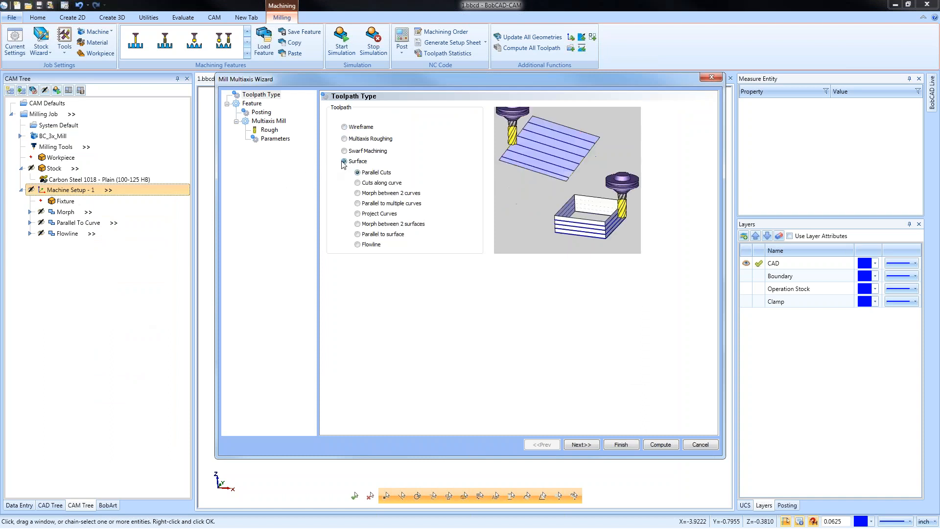
left_click(357, 244)
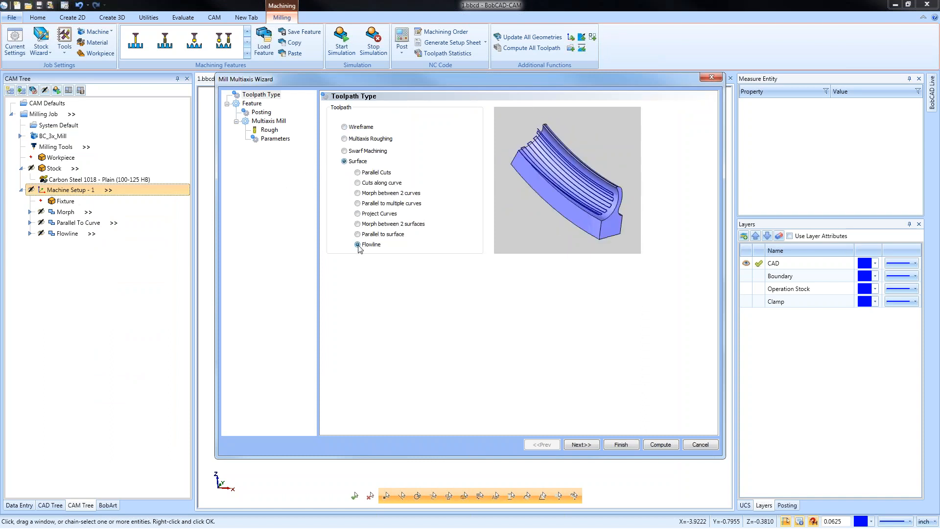
left_click(585, 445)
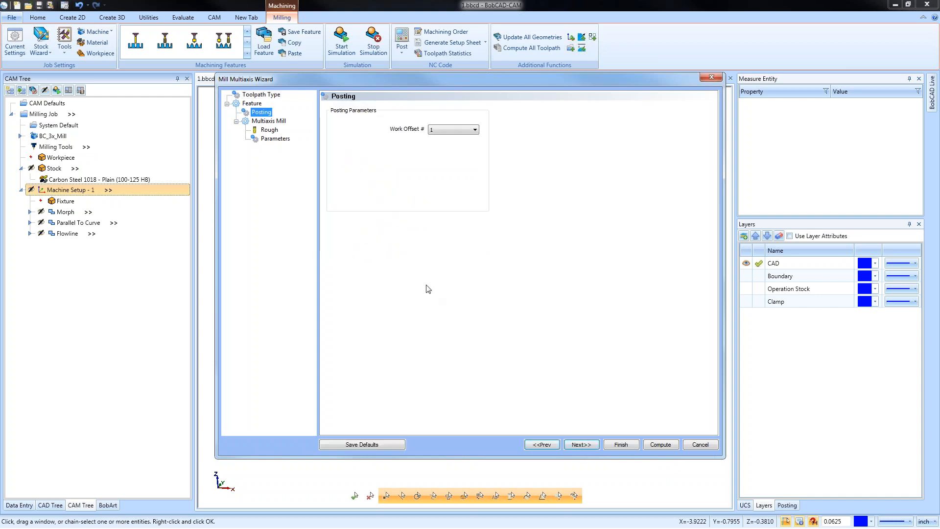
Keep the default posting settings and set the rough tool's corner radius to .25
left_click(582, 444)
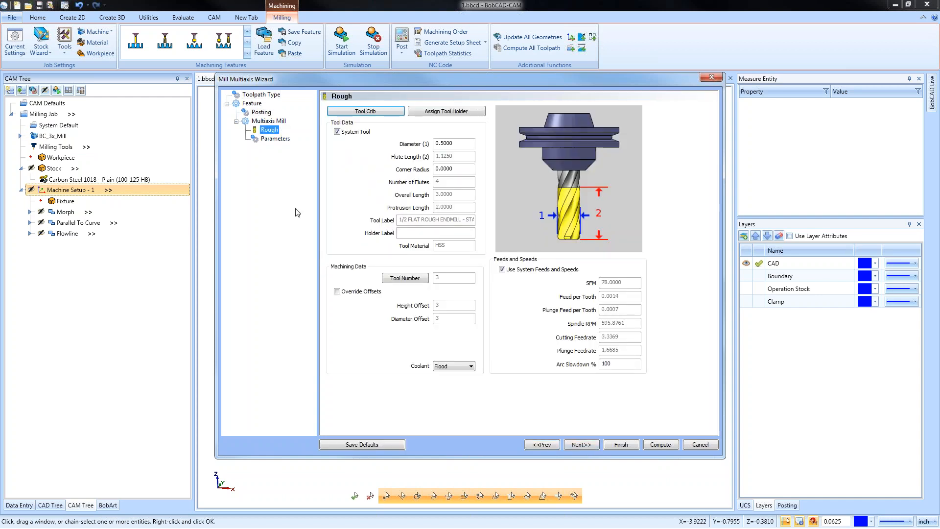
double_click(443, 169)
type(".25")
key("Tab")
Review the new feature's surface path, tool axis, gouge check, link, roughing and utility parameters
left_click(278, 141)
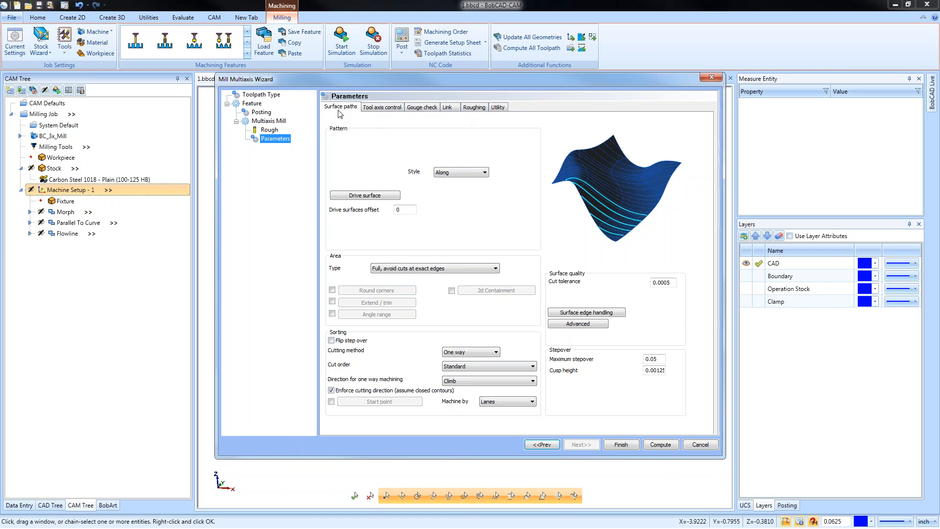
left_click(381, 108)
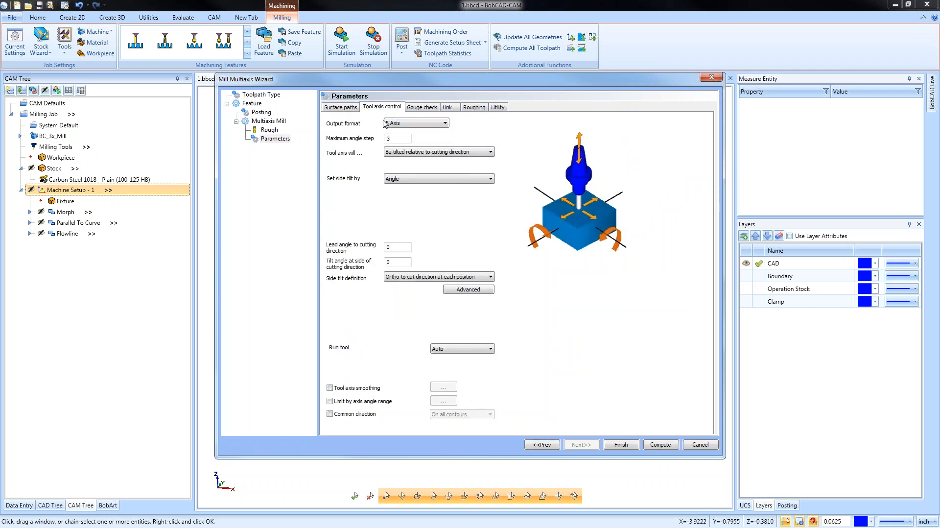
left_click(422, 107)
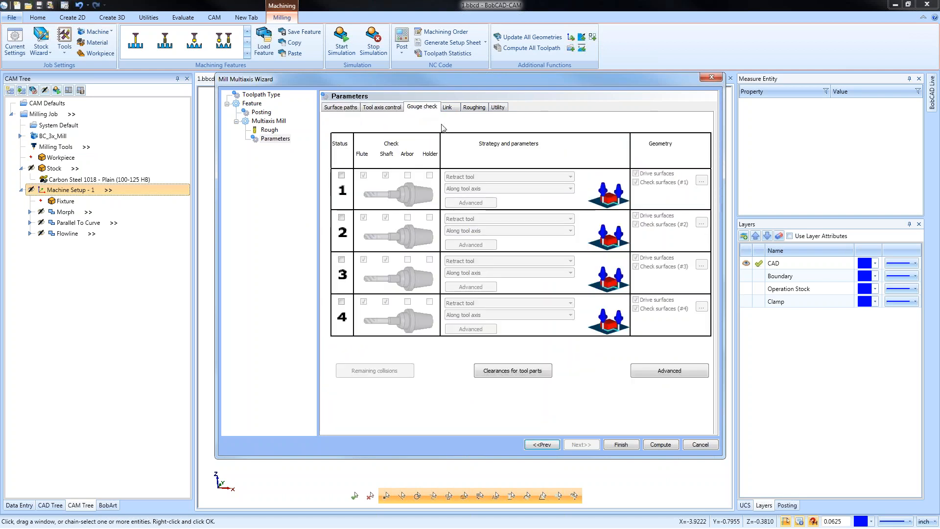
left_click(453, 109)
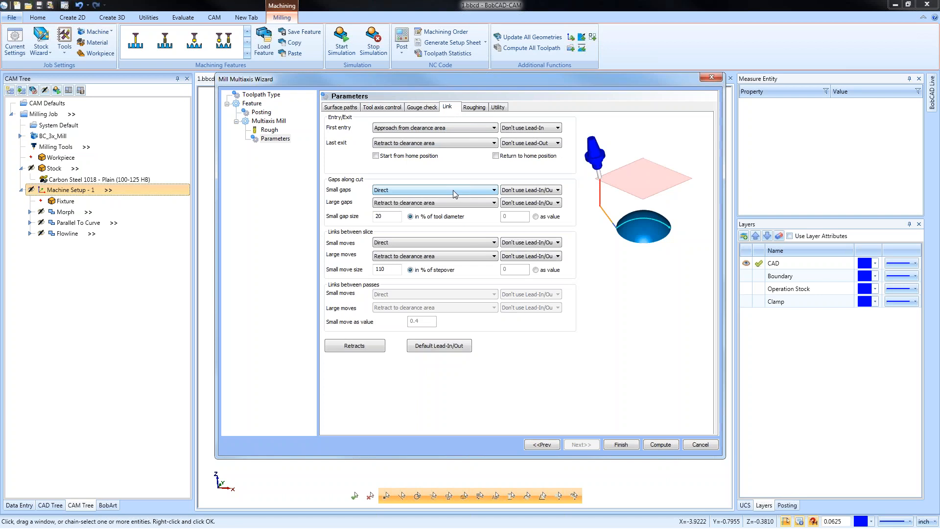
left_click(474, 107)
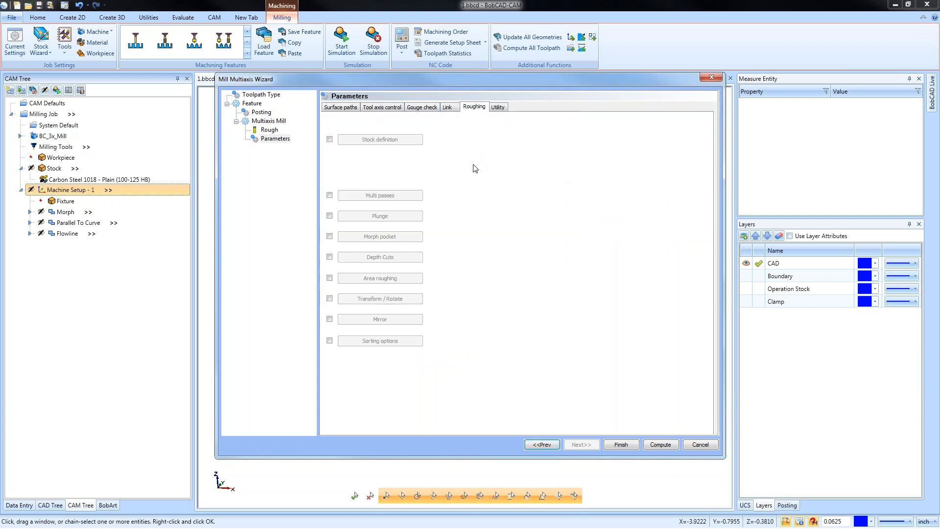
left_click(498, 108)
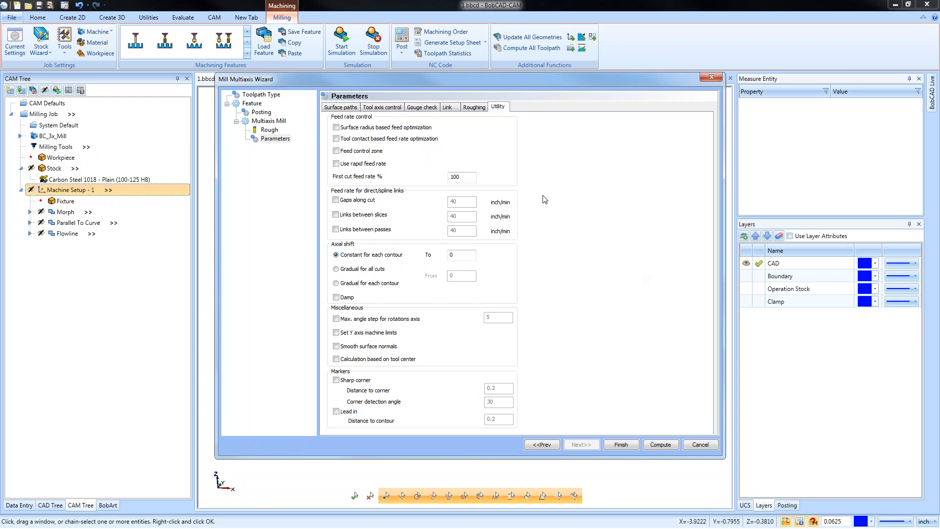
left_click(474, 107)
left_click(447, 107)
left_click(412, 107)
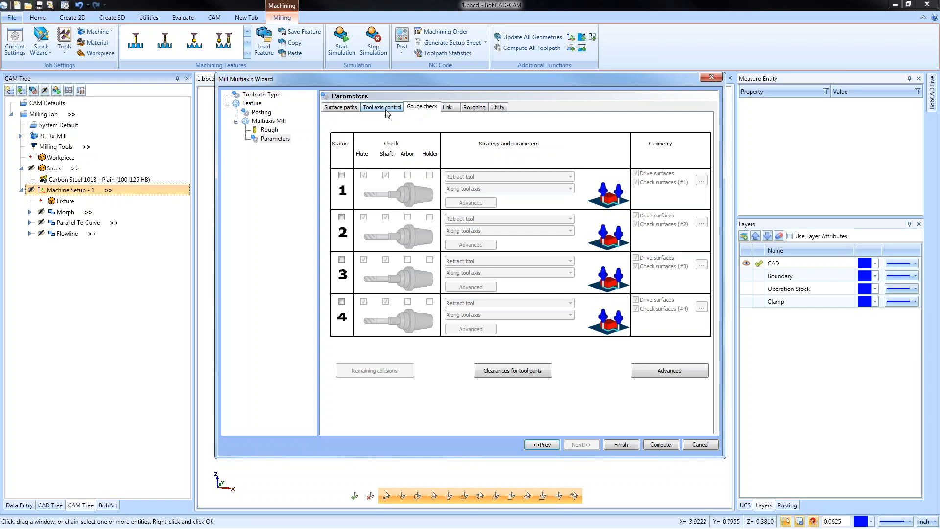
Set the new Flowline feature's tool axis output format to 3 Axis
left_click(382, 107)
left_click(420, 124)
left_click(417, 131)
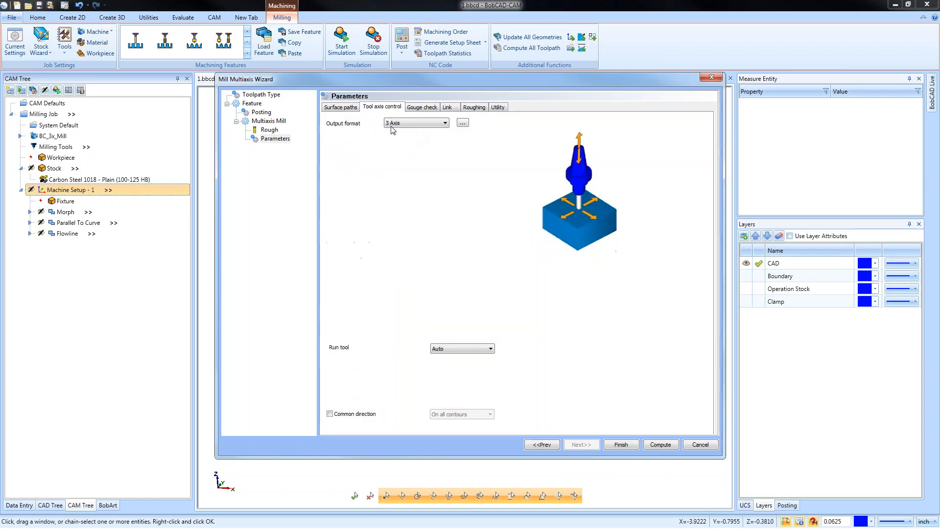
Assign the sloped upper face of the right-hand raised block as the Flowline feature's drive surface
left_click(341, 107)
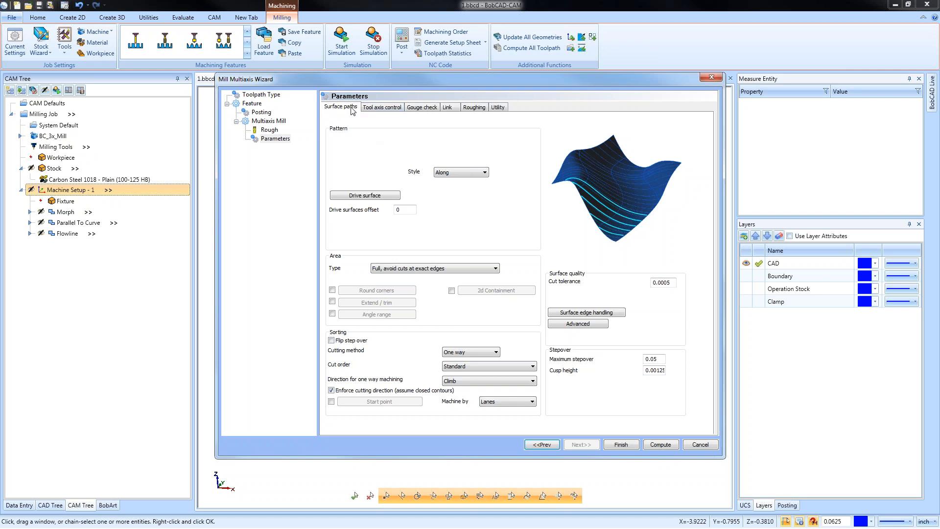
left_click(366, 196)
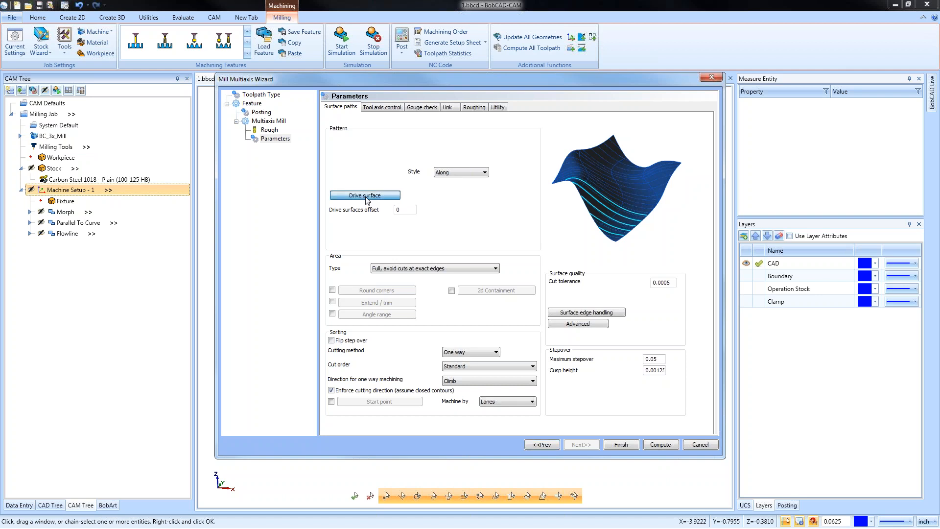
left_click(558, 257)
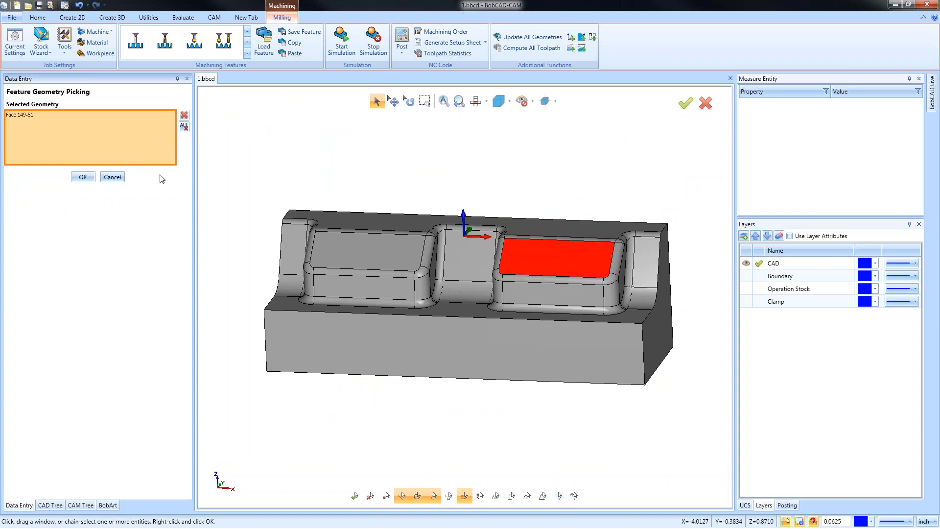
left_click(83, 177)
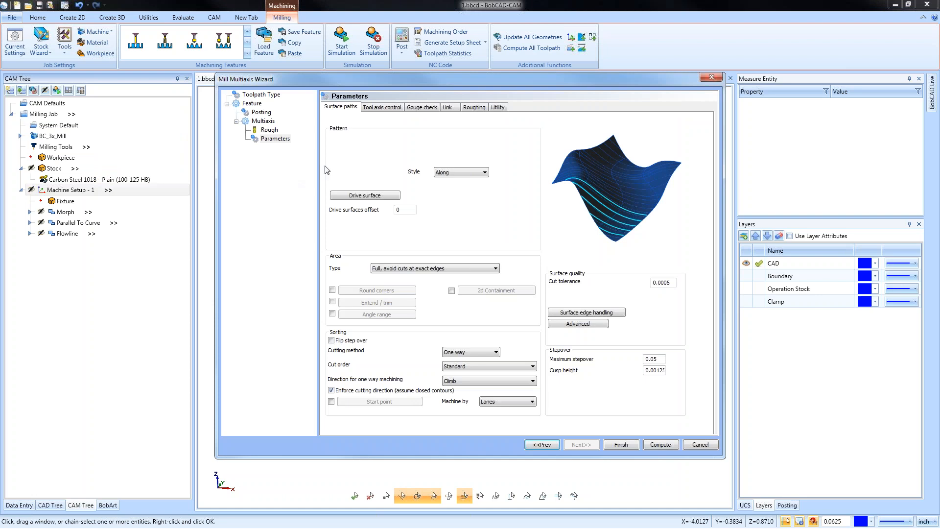
Review the tool axis, gouge check and link parameters, and compute the new Flowline toolpath
left_click(382, 107)
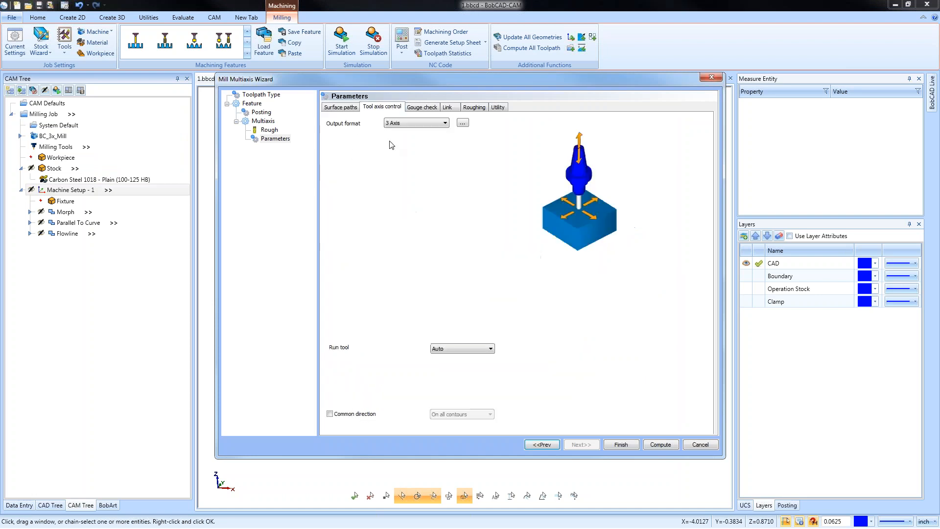
left_click(424, 107)
left_click(451, 107)
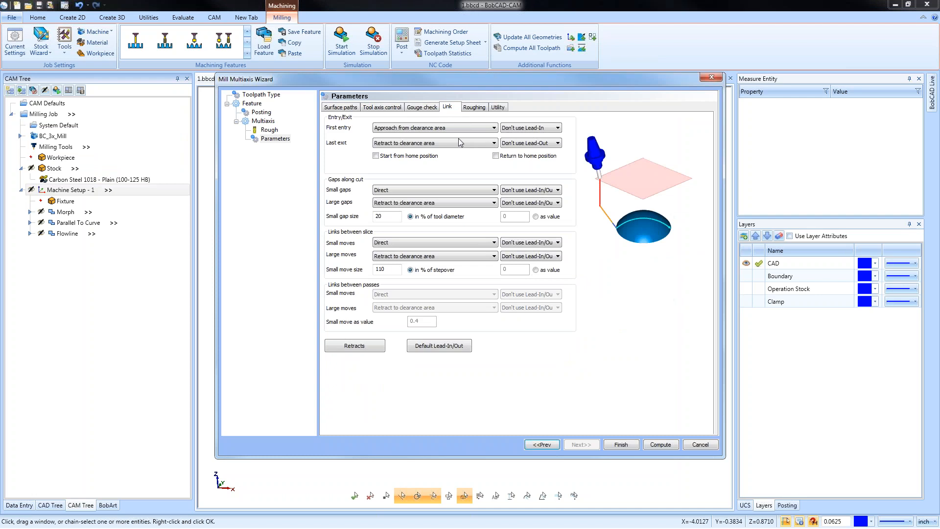
left_click(343, 107)
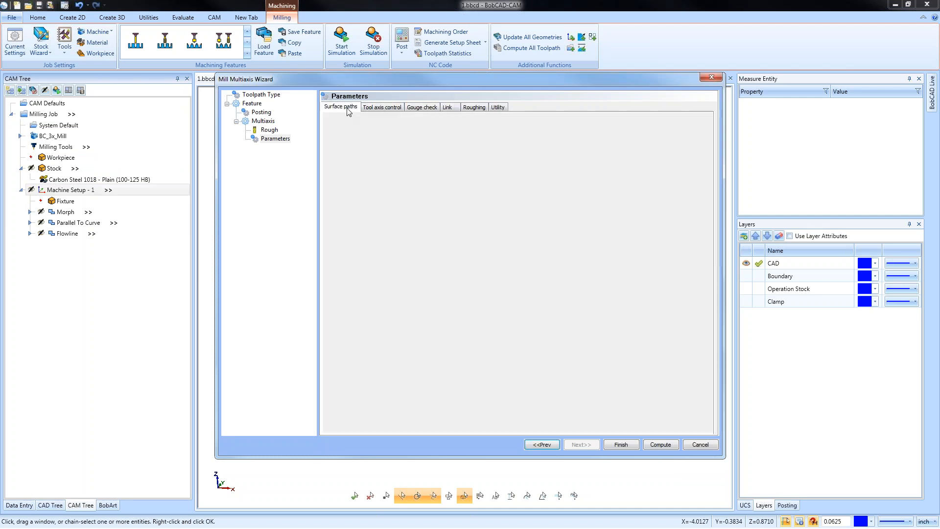
left_click(659, 445)
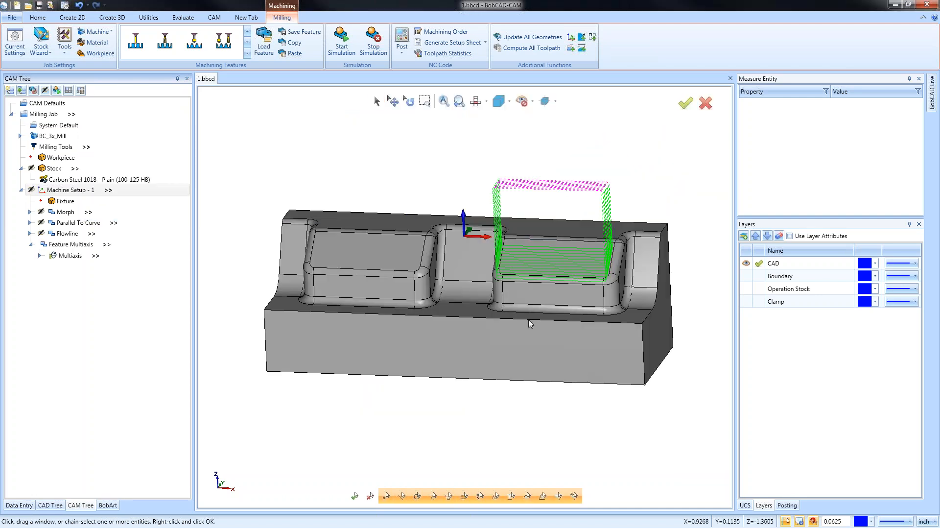
middle_click_drag(479, 318, 439, 311)
scroll(487, 301, "down", 3)
scroll(484, 299, "up", 4)
middle_click_drag(363, 290, 364, 285)
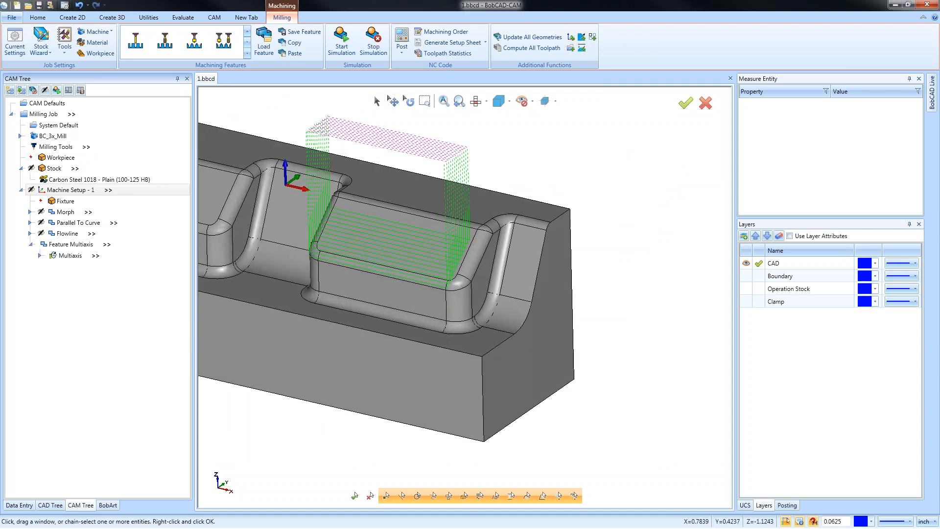
scroll(363, 291, "down", 2)
scroll(347, 295, "down", 2)
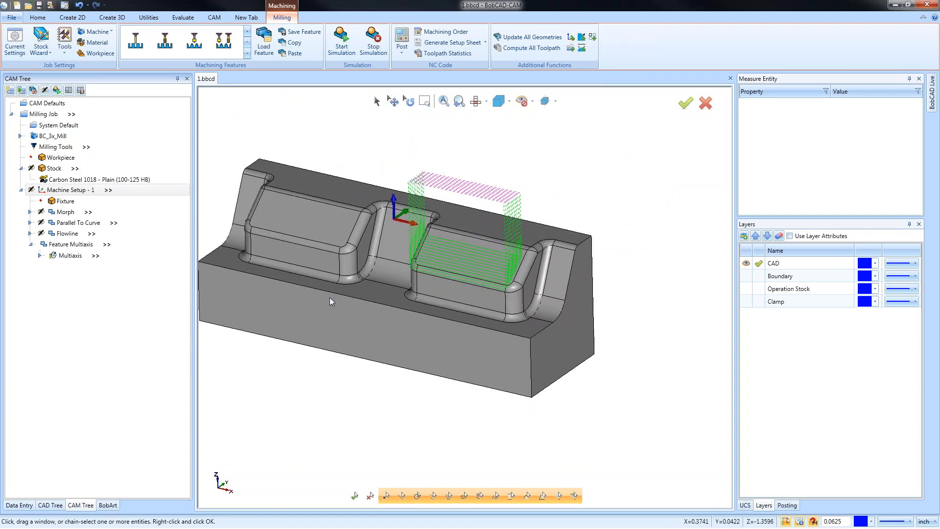
Backplot the new Multiaxis operation, scrub through its full progress and close the backplot
right_click(69, 256)
left_click(100, 288)
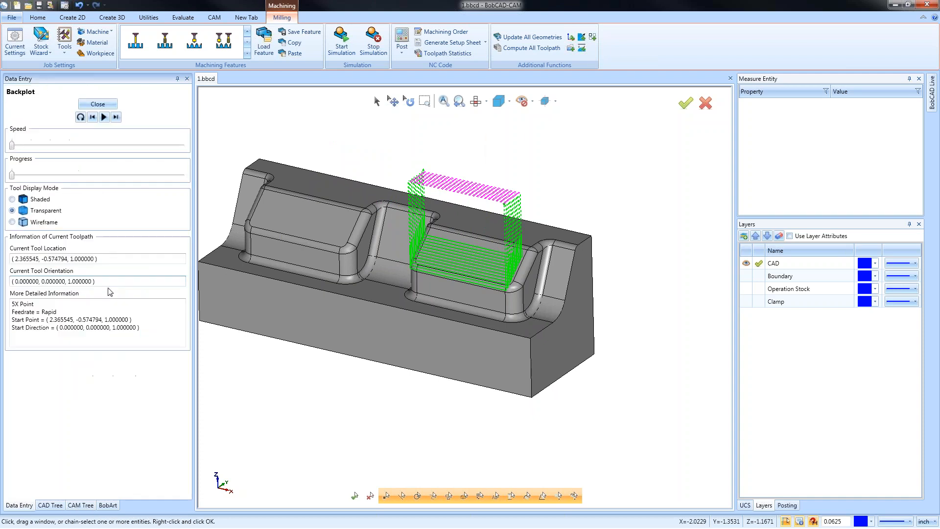
left_click_drag(12, 175, 189, 189)
left_click(108, 104)
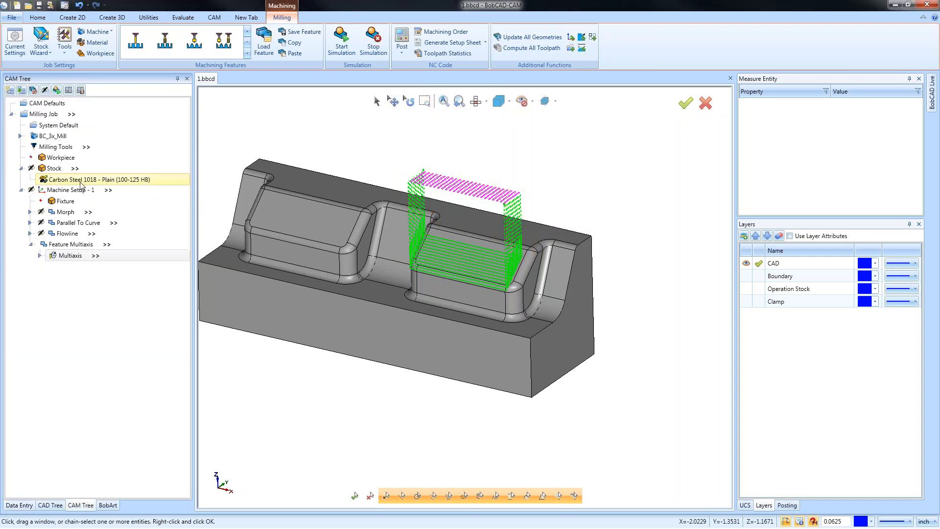
Backplot the Multiaxis operation again from the front view, advancing move by move to examine the one-way passes, and close it
right_click(73, 255)
left_click(98, 288)
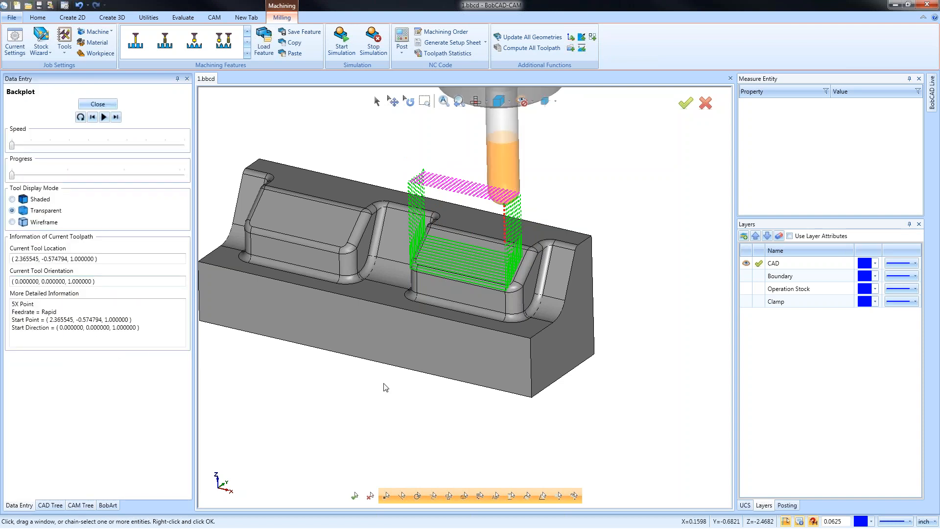
key("t")
key("f")
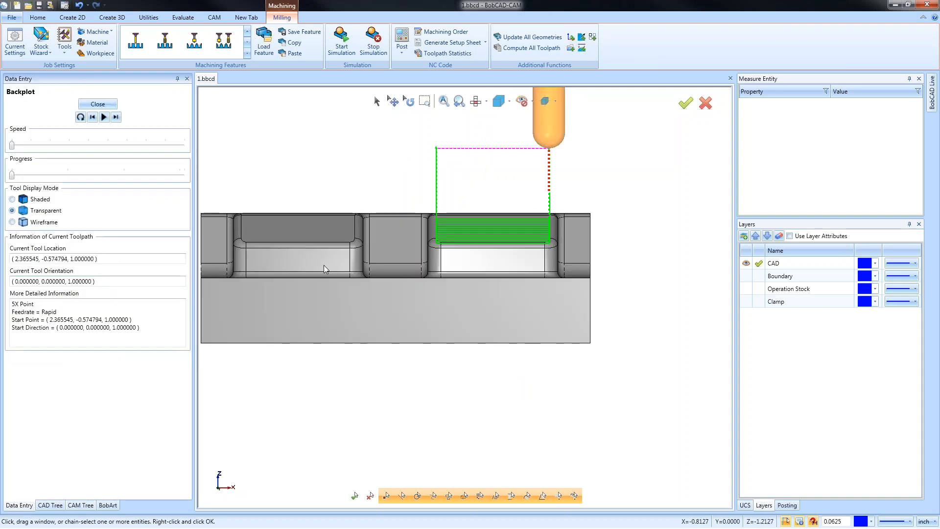
left_click(116, 117)
left_click(116, 117)
left_click(116, 117)
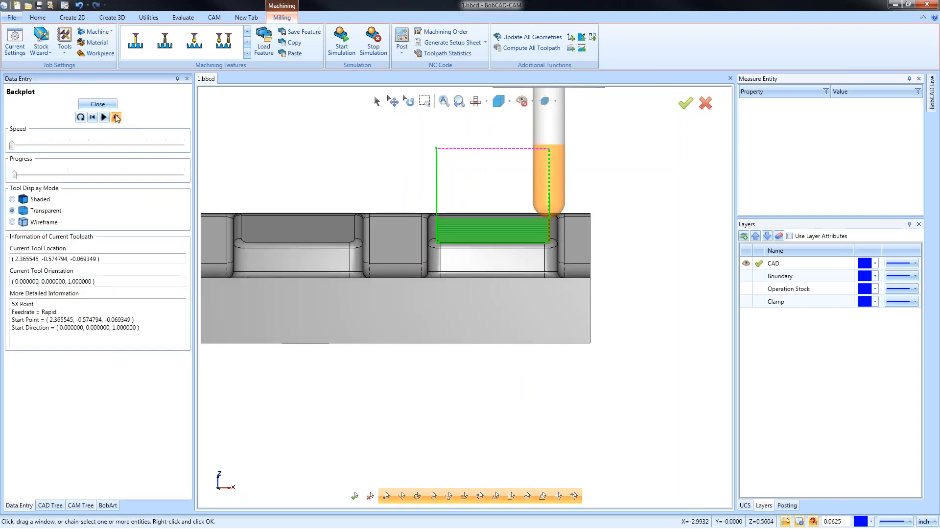
left_click(116, 118)
left_click(116, 118)
left_click(116, 117)
left_click(116, 118)
left_click(116, 117)
left_click(116, 118)
left_click(116, 118)
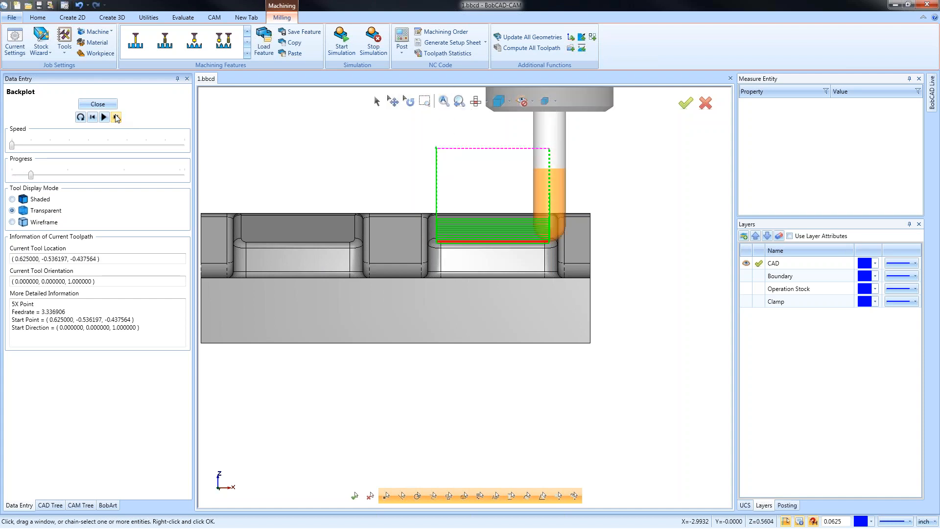
left_click(116, 117)
left_click(116, 117)
left_click(116, 117)
left_click(116, 117)
left_click(116, 117)
left_click(116, 118)
left_click(116, 117)
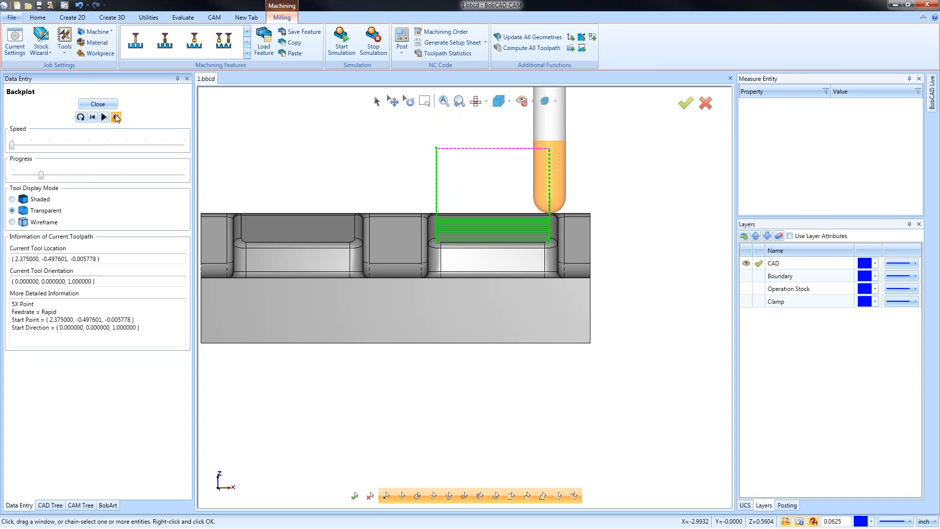
left_click(116, 118)
left_click(116, 118)
left_click(116, 117)
left_click(116, 118)
left_click(116, 117)
left_click(116, 117)
left_click(116, 117)
left_click(116, 117)
left_click(116, 117)
left_click(116, 118)
left_click(116, 117)
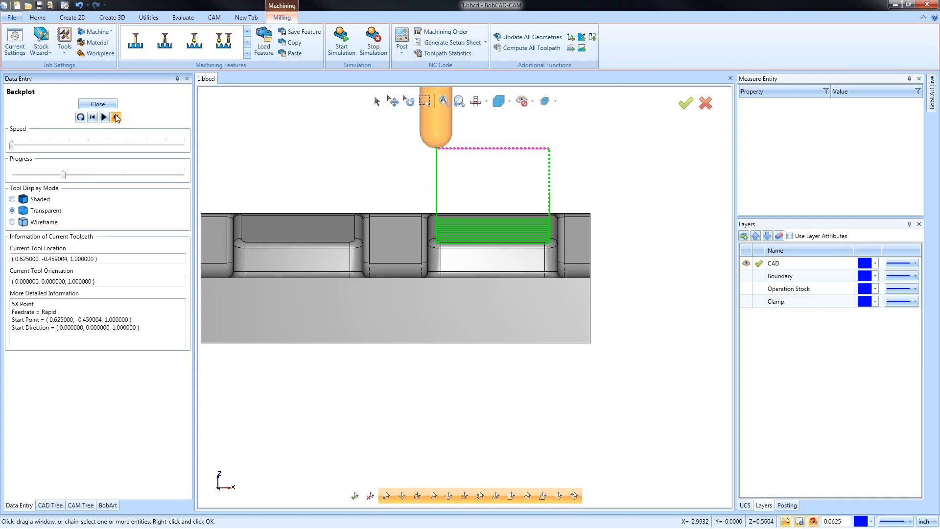
left_click(116, 118)
left_click(116, 118)
left_click(116, 118)
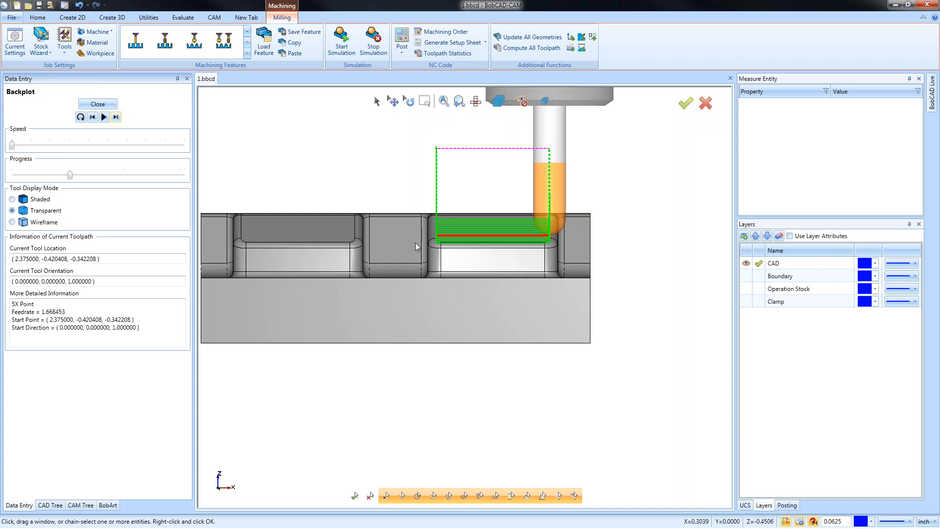
left_click(102, 104)
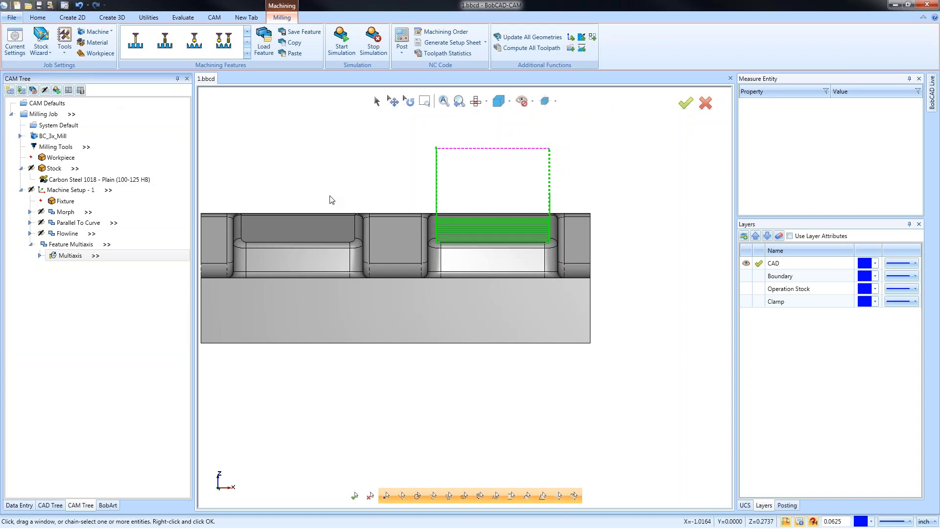
Edit the Multiaxis operation's surface path parameters to enable Extend / trim and open its settings
right_click(74, 255)
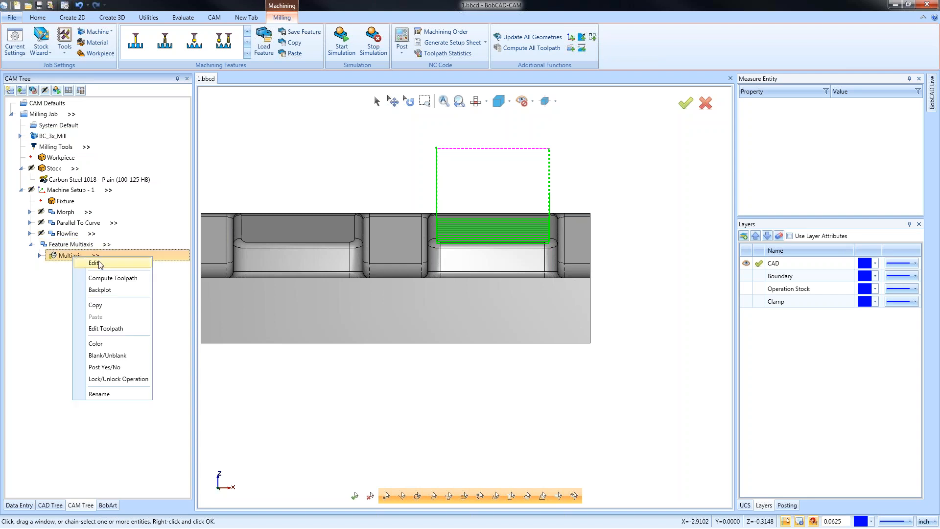
left_click(100, 264)
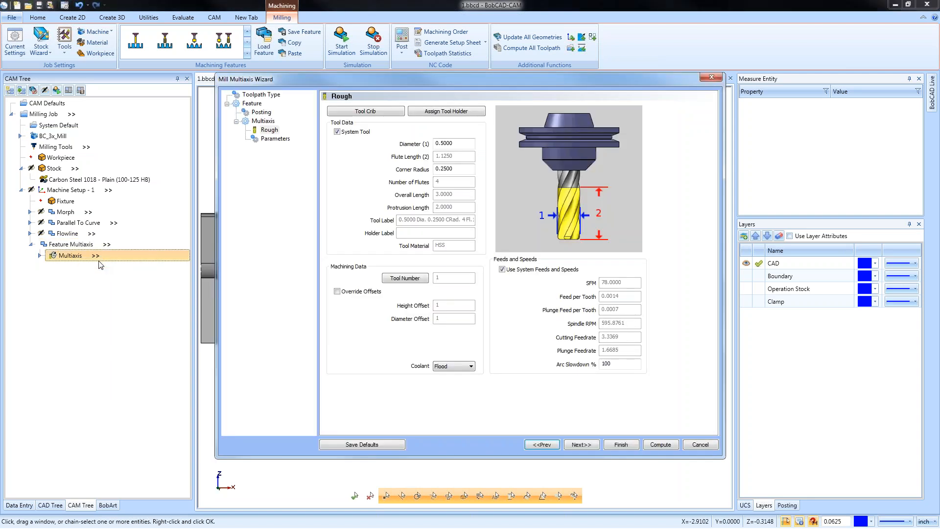
left_click(274, 139)
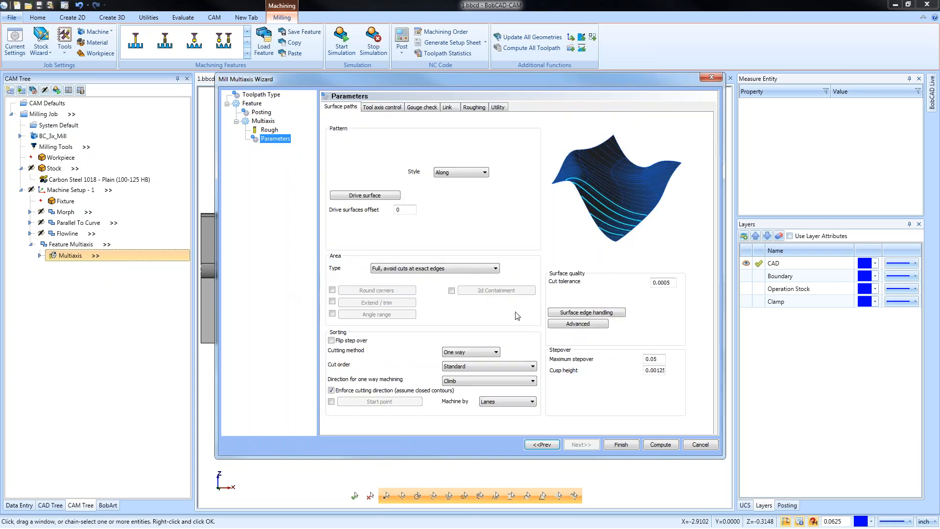
left_click(332, 301)
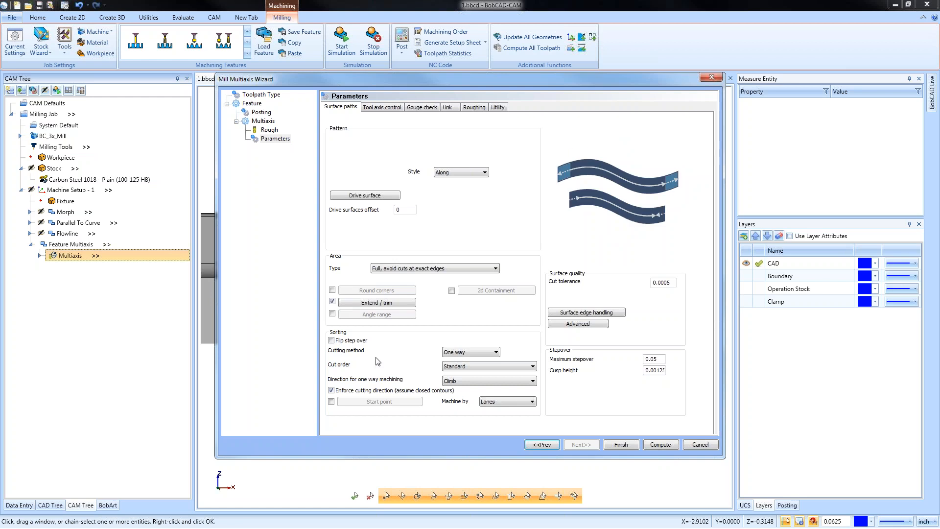
left_click(395, 302)
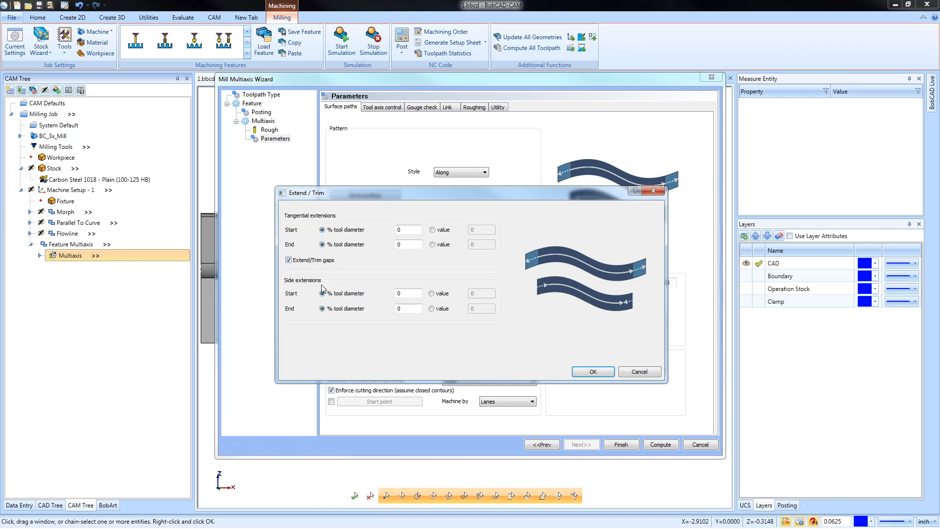
Set the tangential start and end extensions to 100% of tool diameter and recompute the toolpath
left_click(416, 293)
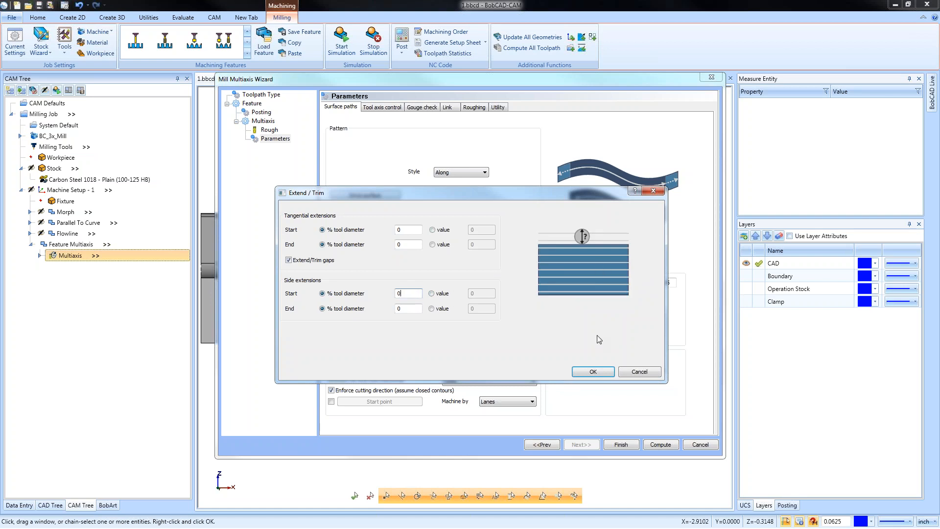
left_click(412, 230)
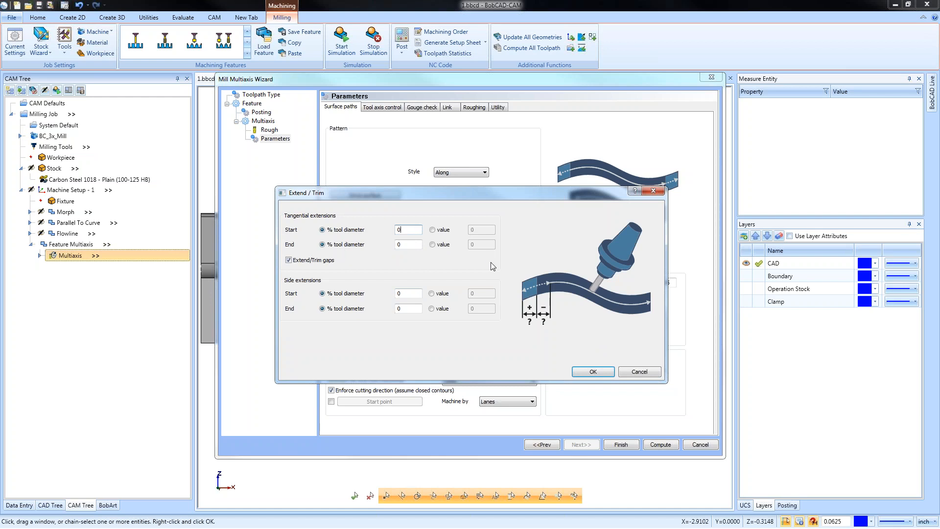
left_click(415, 294)
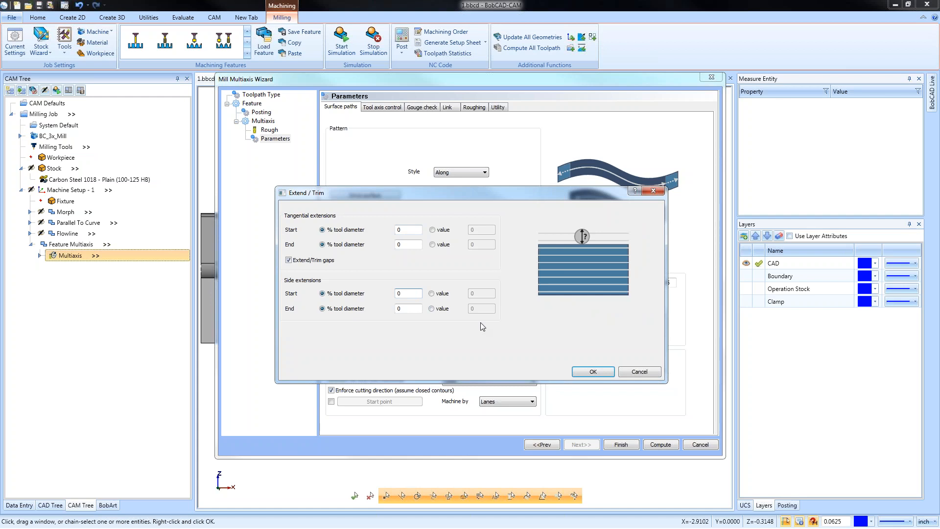
left_click(411, 232)
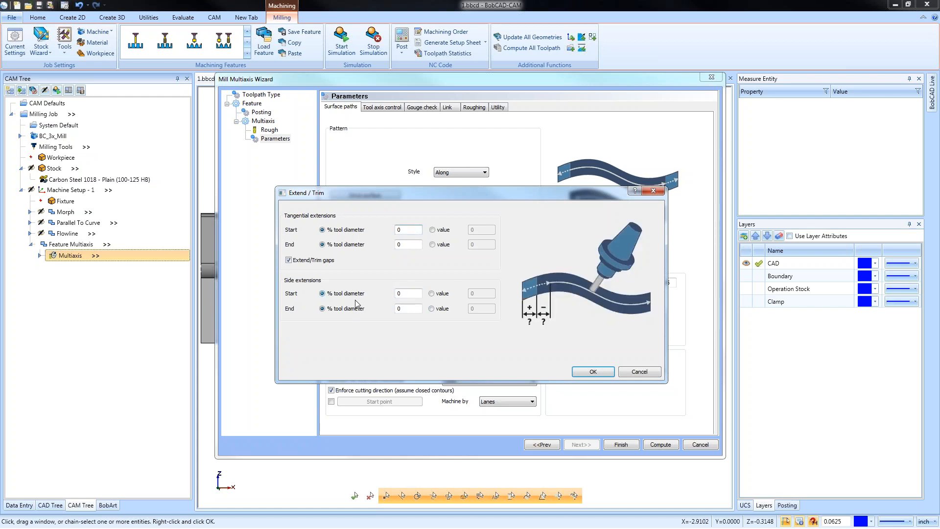
type("100")
key("Tab")
type("100")
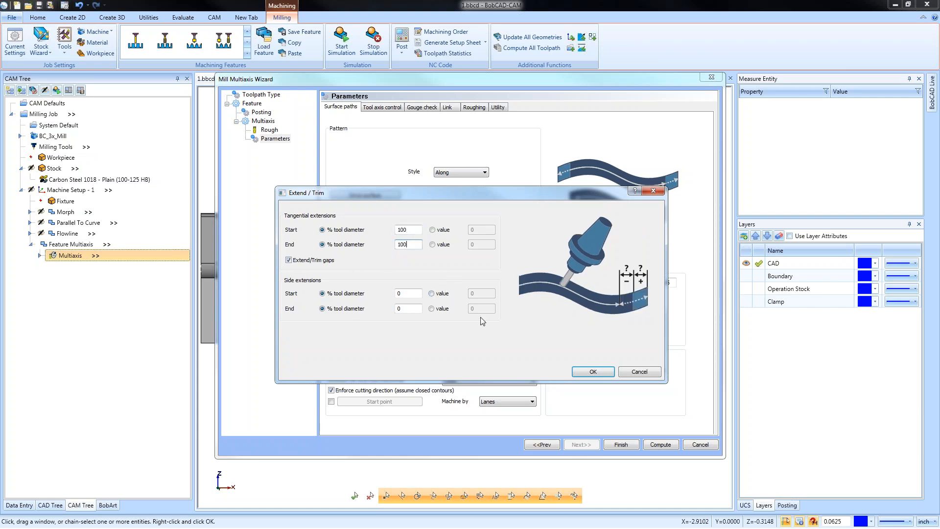
left_click(593, 372)
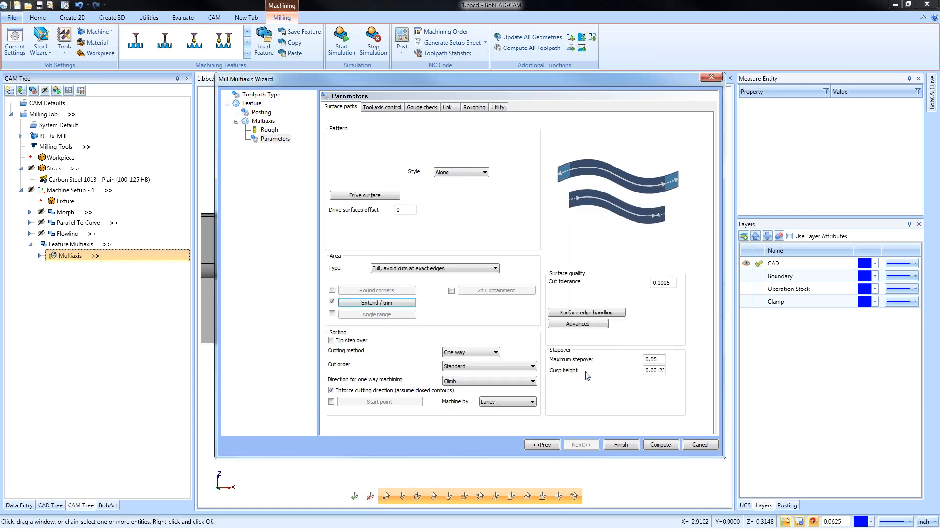
left_click(660, 444)
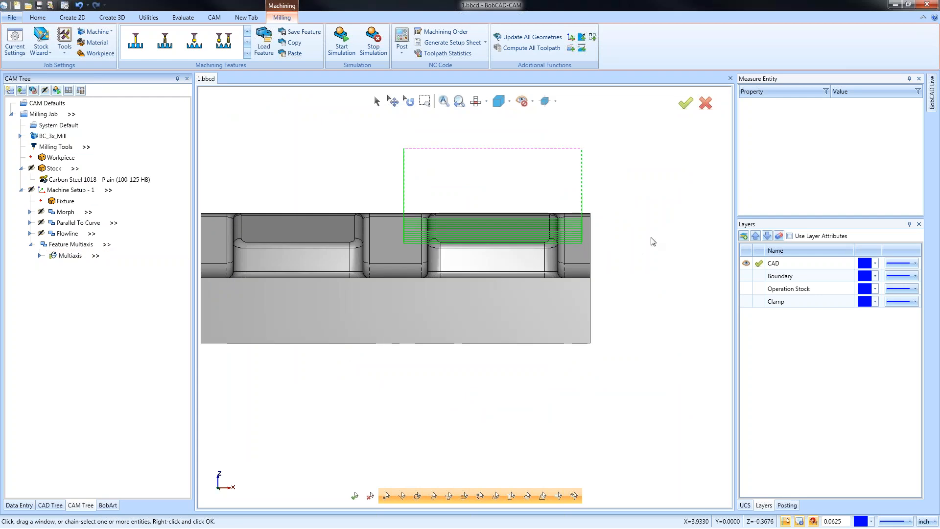
middle_click_drag(471, 330, 500, 351)
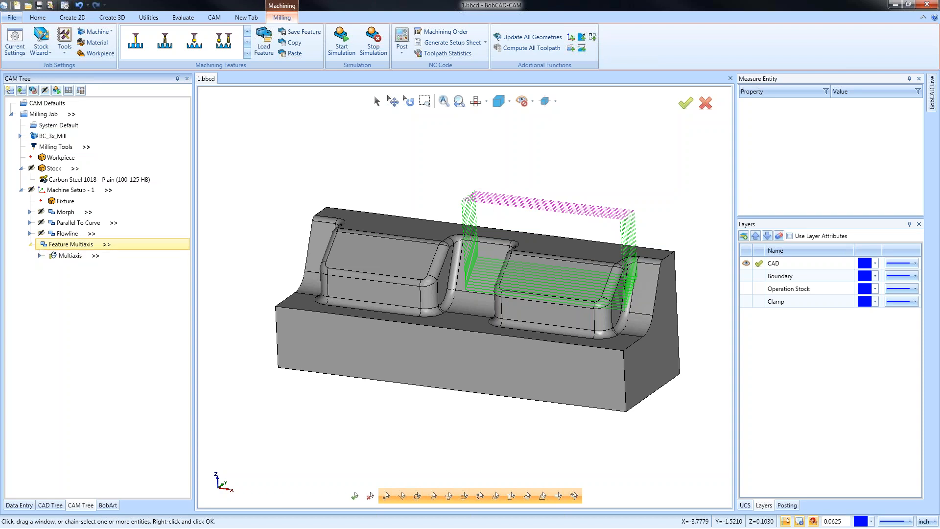
Delete the Feature Multiaxis entry from Machine Setup - 1
left_click(71, 244)
double_click(69, 245)
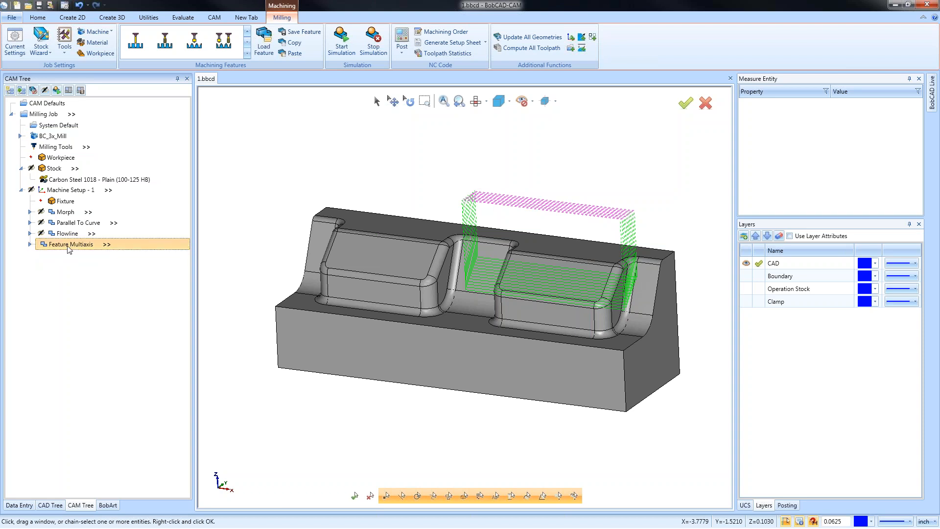
key("Delete")
left_click(467, 287)
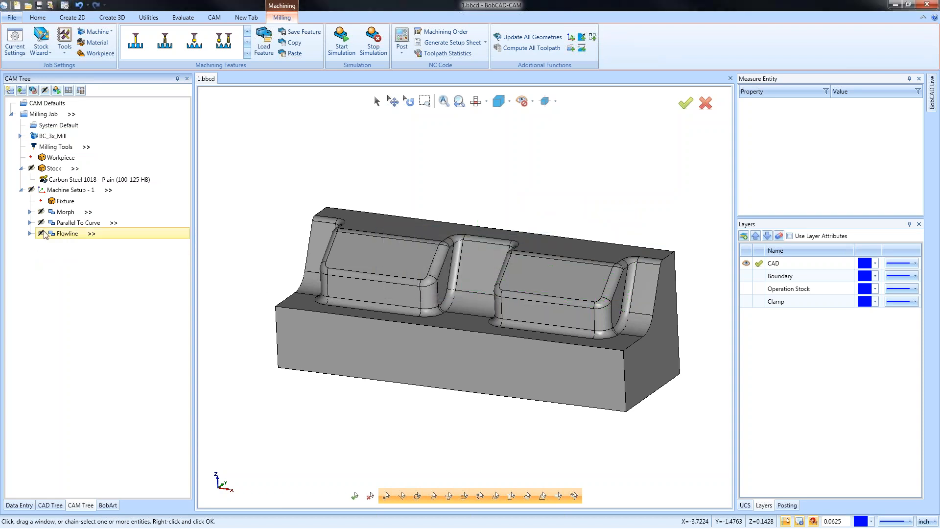
Expand the Morph feature's Multiaxis geometry and examine its Drive Surfaces, First/Upper Edge Curve and Second/Lower Edge Curves entries
left_click(30, 212)
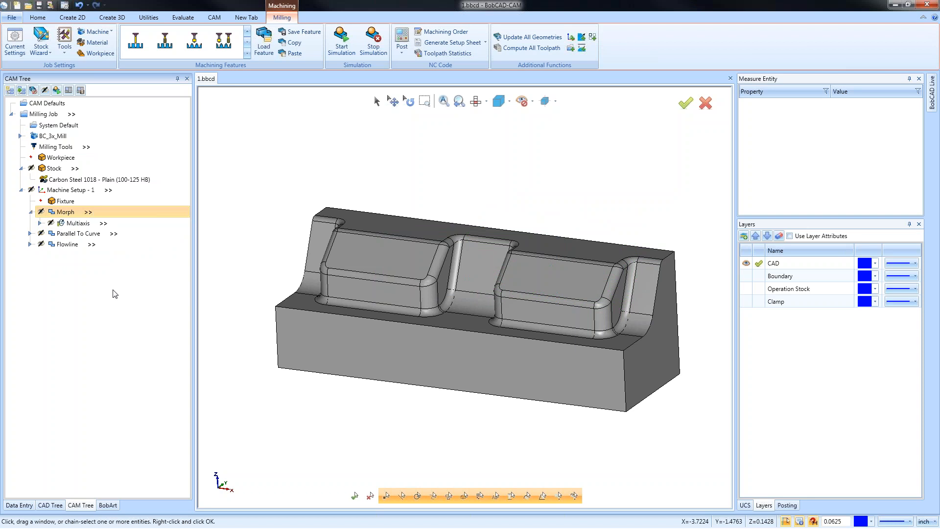
left_click(40, 223)
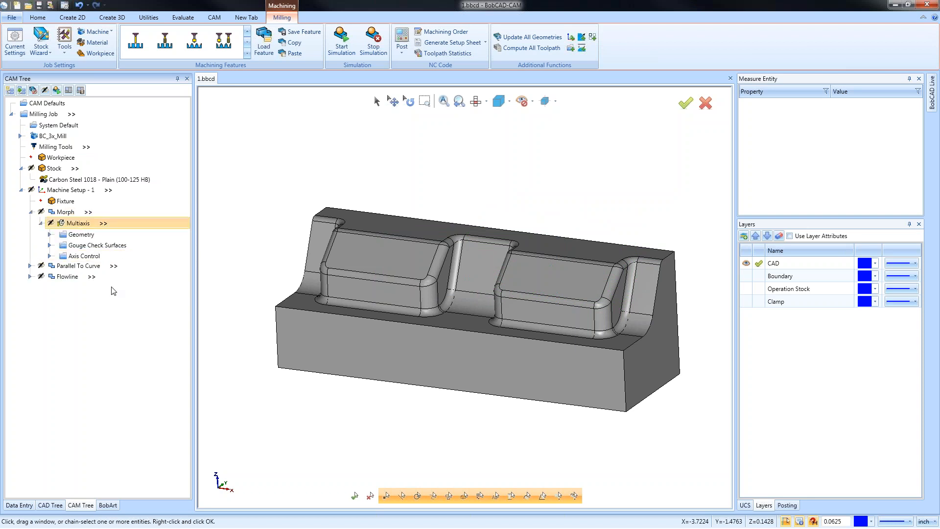
left_click(49, 234)
middle_click_drag(350, 386, 525, 388)
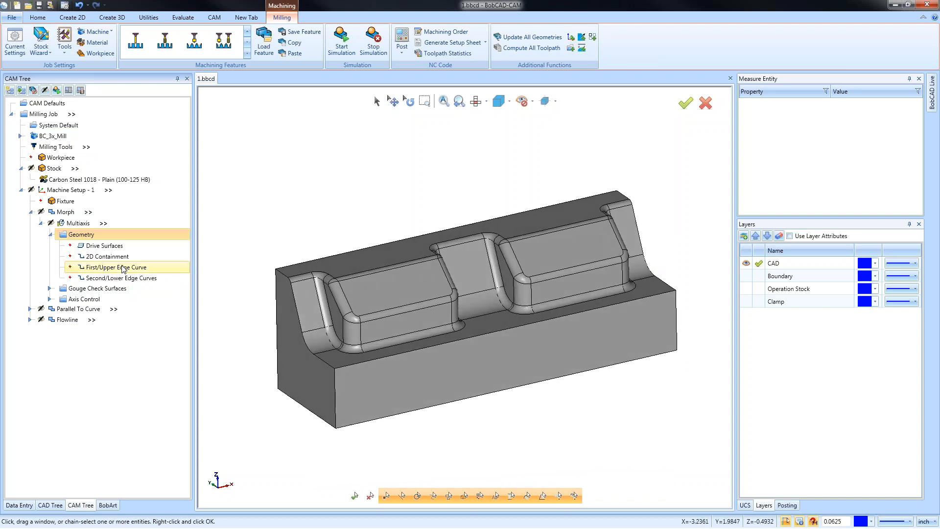
left_click(106, 246)
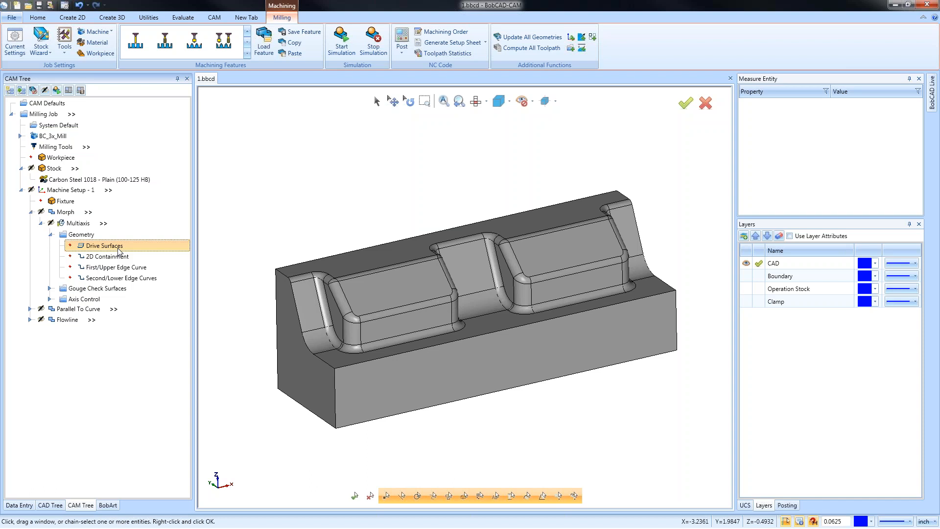
left_click(120, 267)
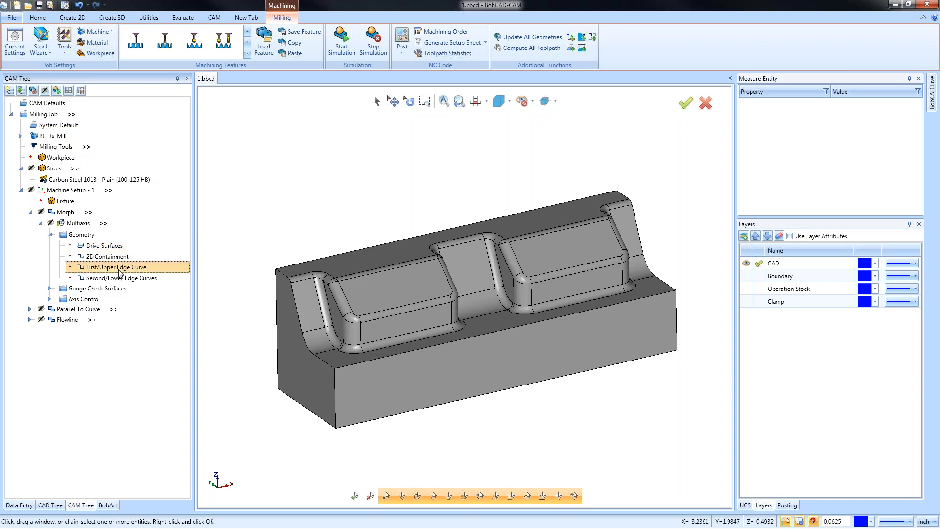
left_click(120, 278)
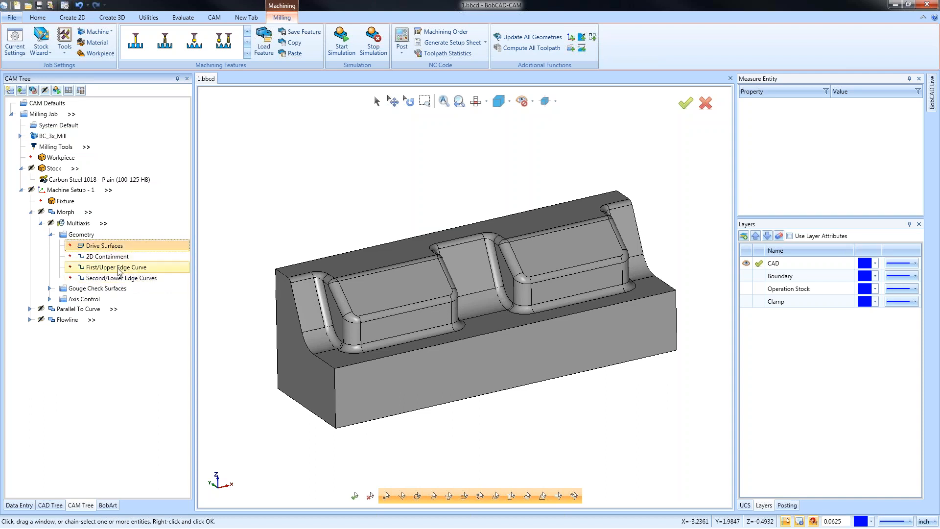
left_click(119, 269)
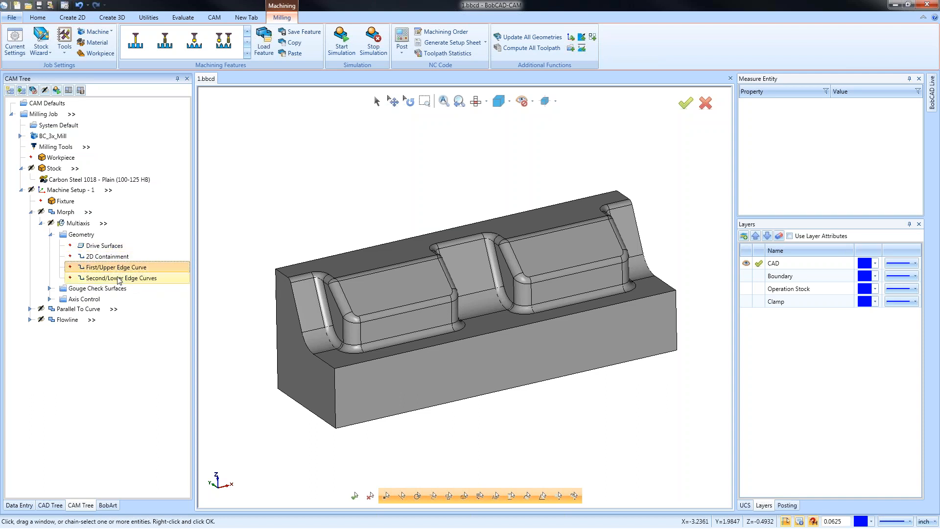
left_click(118, 278)
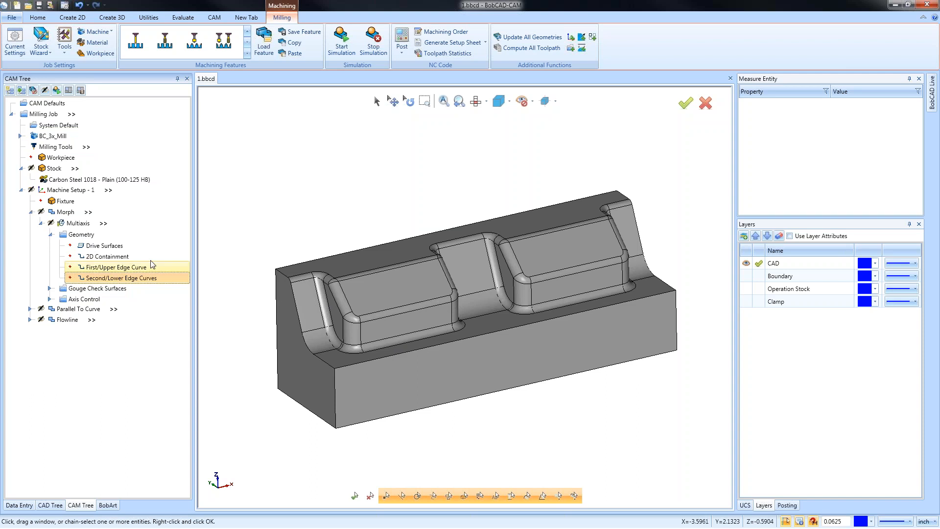
Assign the five fillet faces bordering the sloped face of the left raised block as the Morph operation's drive surfaces
left_click(111, 246)
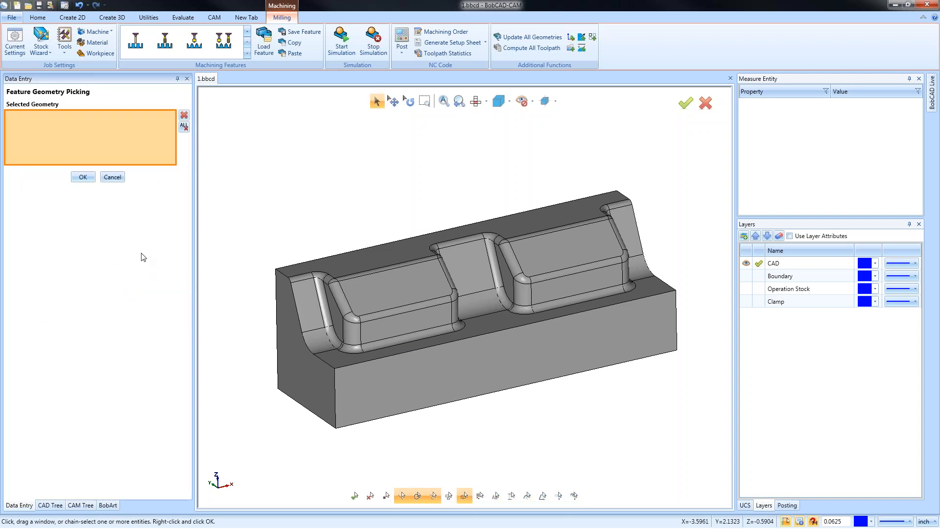
left_click(341, 299)
left_click(356, 322)
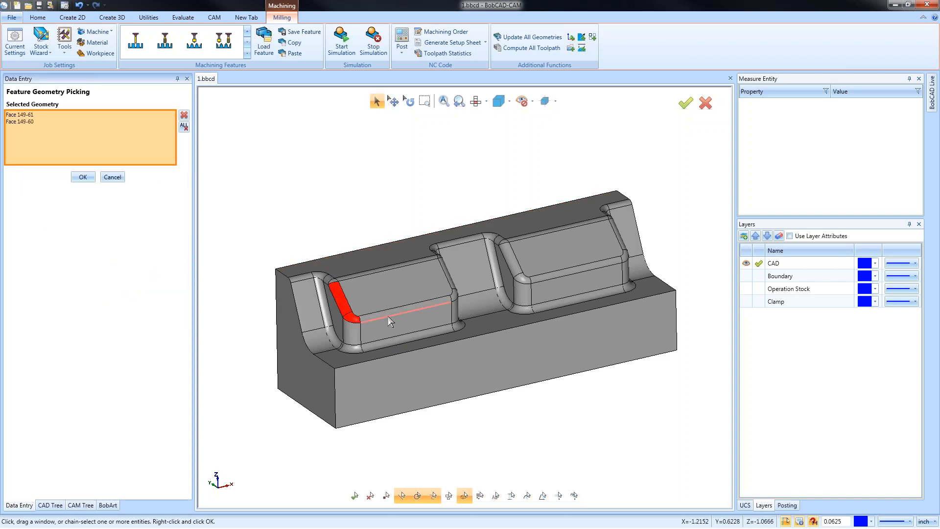
left_click(416, 305)
left_click(454, 295)
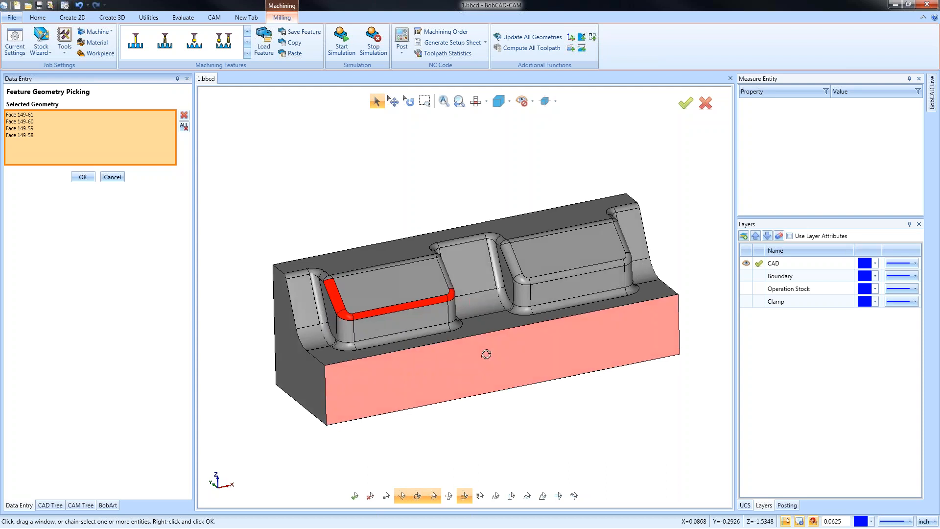
middle_click_drag(455, 338, 450, 271)
left_click(436, 269)
middle_click_drag(427, 373, 469, 312)
middle_click_drag(544, 267, 551, 310)
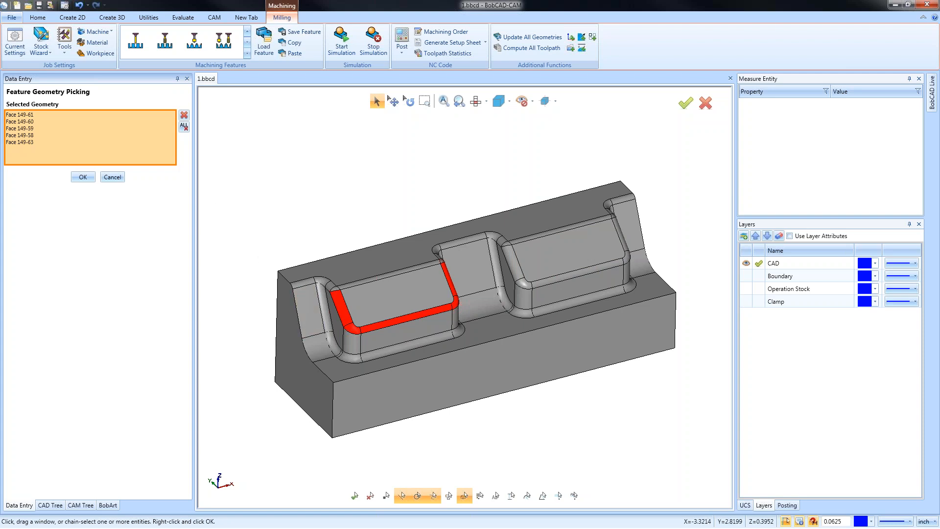
left_click(83, 177)
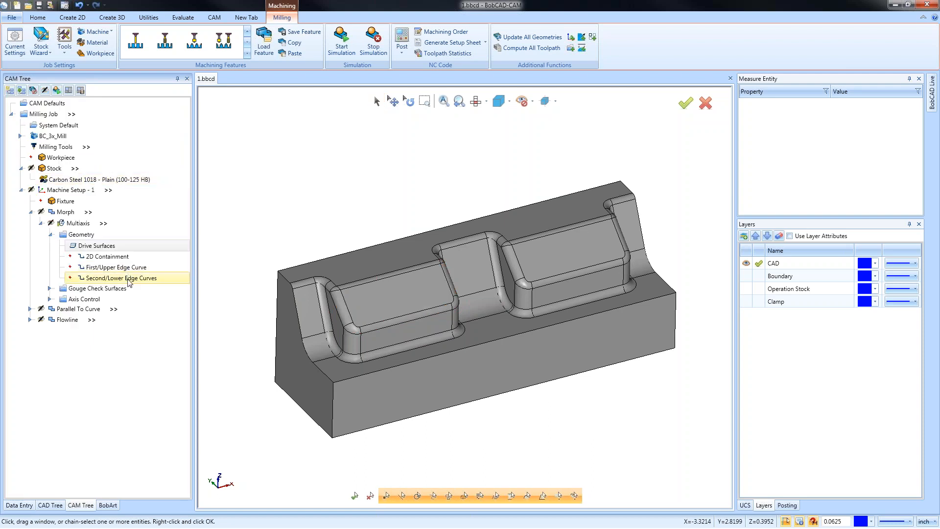
Assign the inner fillet edges along the left side, corner and front of the block's sloped face as the First/Upper Edge Curve
right_click(112, 270)
left_click(129, 272)
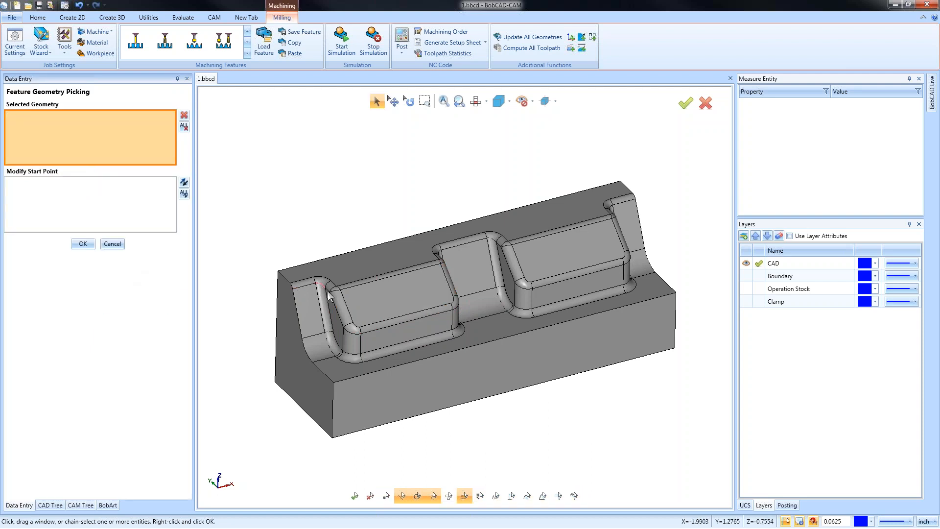
left_click(343, 300)
left_click(379, 321)
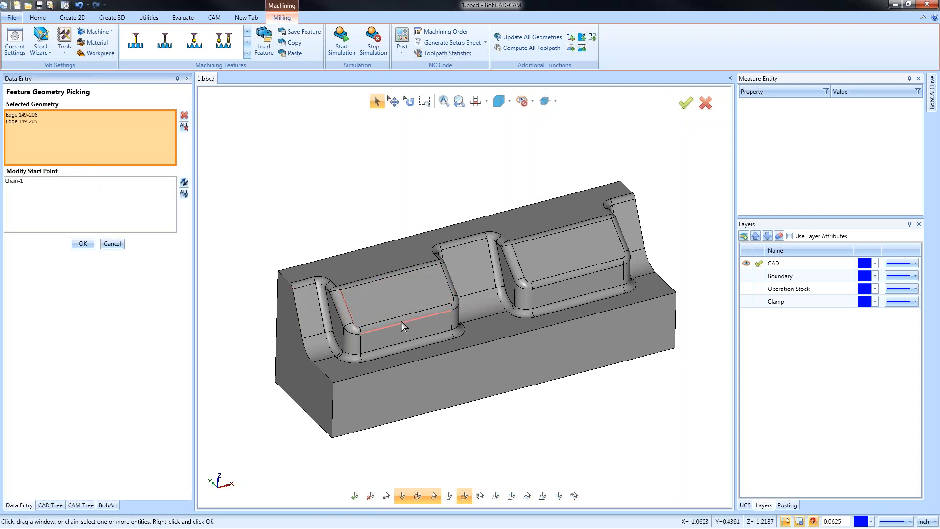
left_click(402, 316)
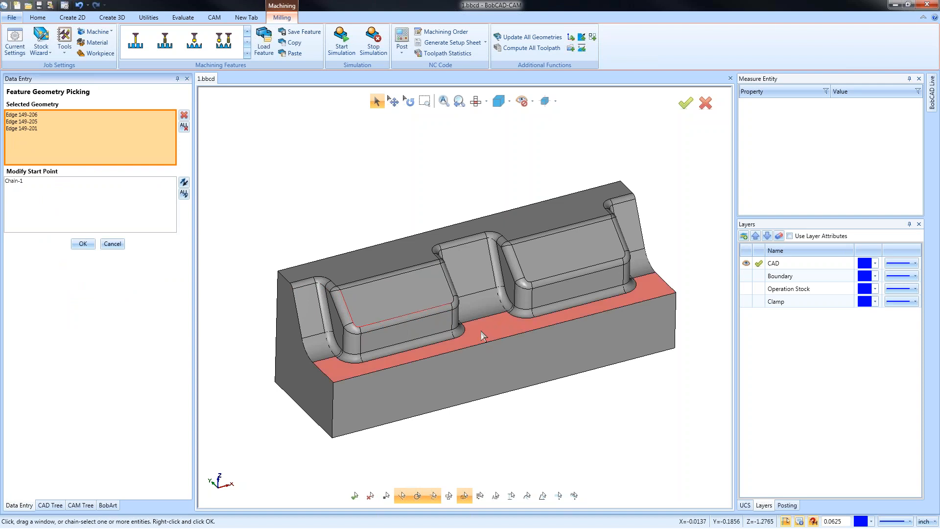
left_click(83, 243)
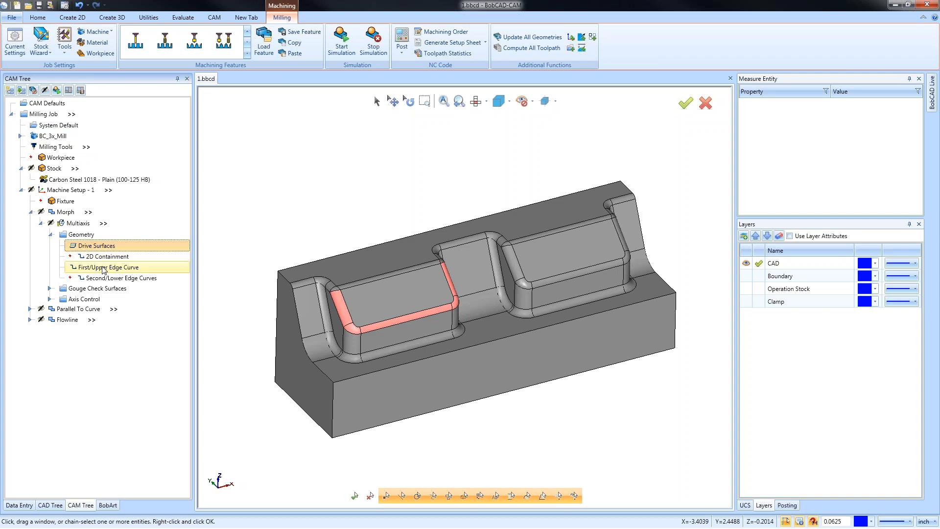
Reselect the First/Upper Edge Curve to add the inner fillet edges at the right corner and right side of the sloped face
middle_click_drag(372, 324, 331, 263)
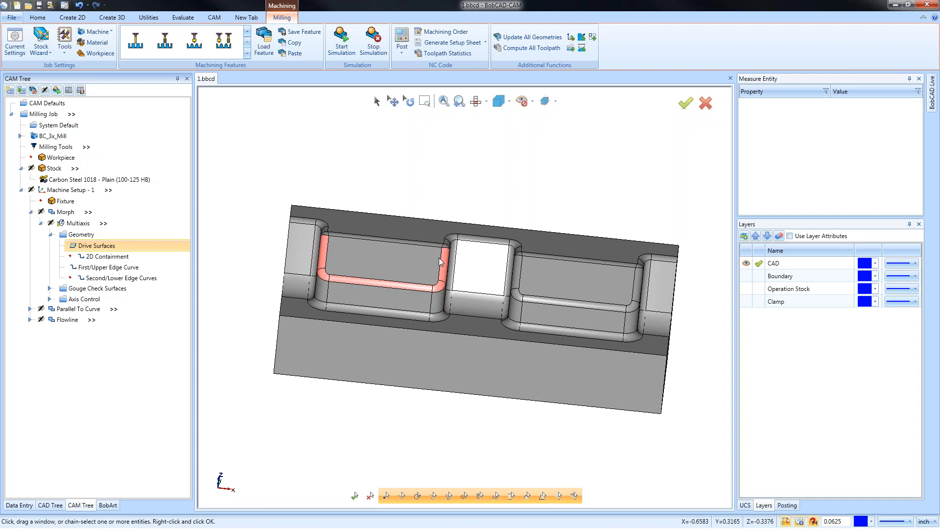
left_click(107, 268)
right_click(108, 269)
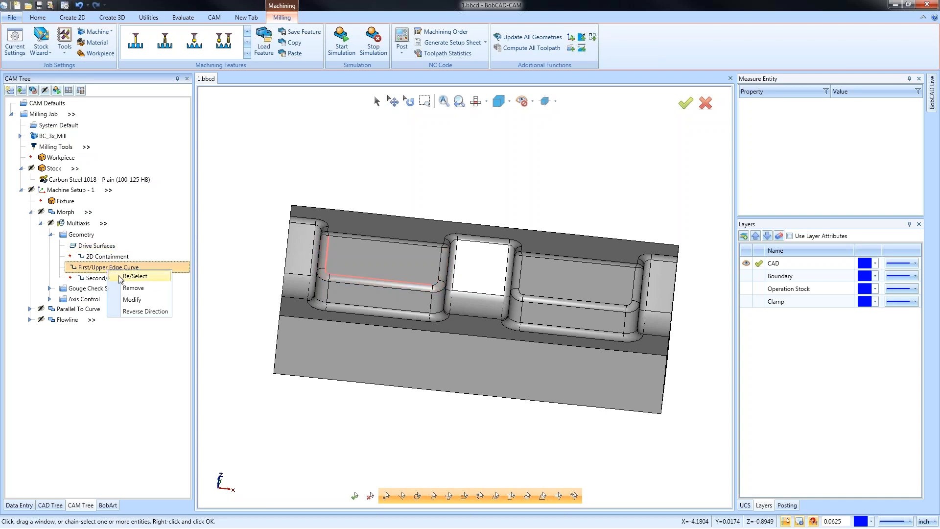
left_click(129, 277)
middle_click_drag(485, 388, 451, 378)
scroll(446, 263, "up", 3)
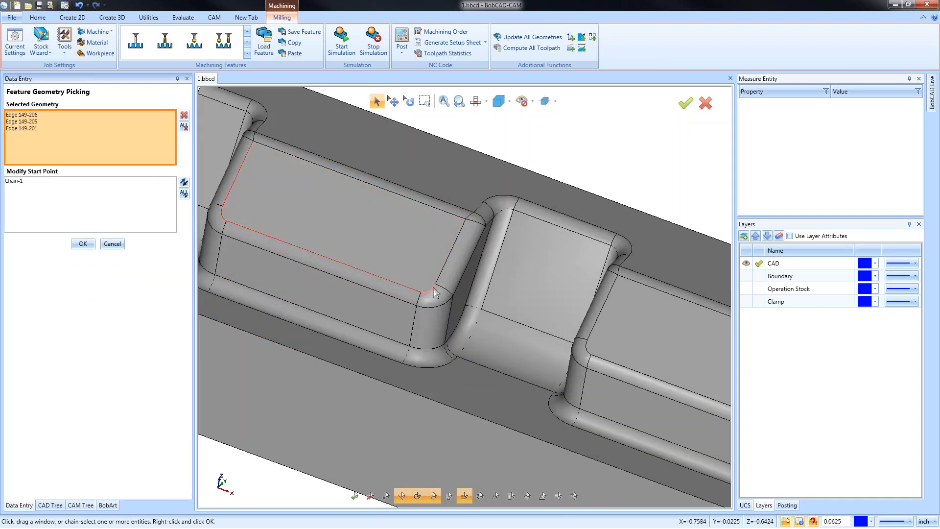
left_click(432, 289)
left_click(447, 260)
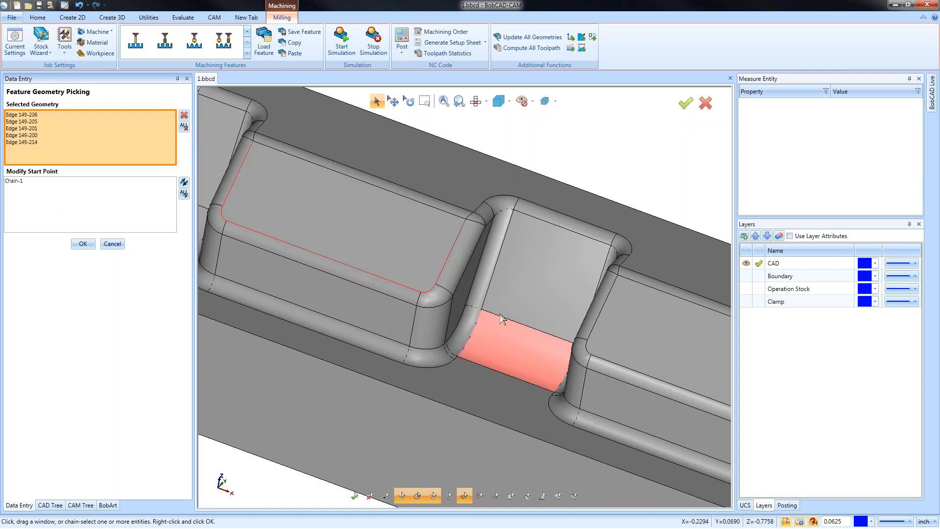
scroll(500, 315, "down", 3)
left_click(82, 245)
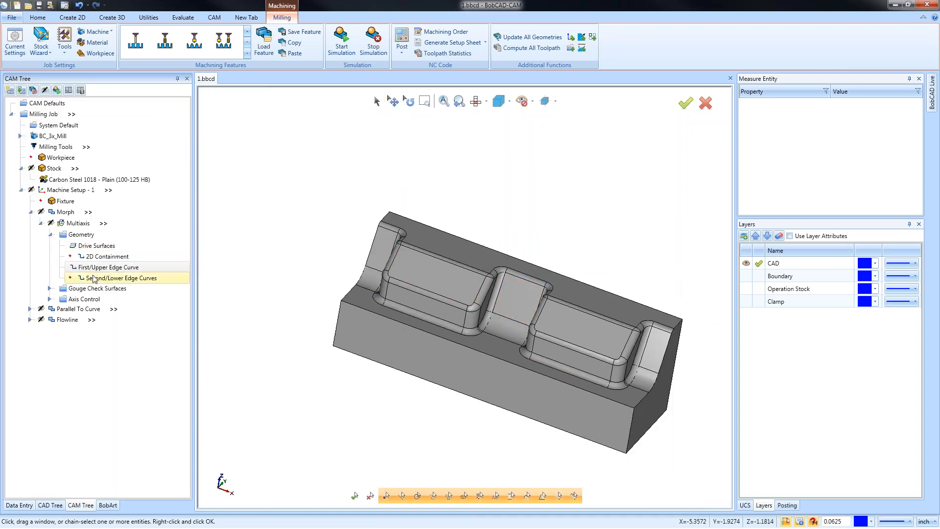
Assign the five outer fillet edges around the left raised block as the Second/Lower Edge Curves, using wireframe display to pick the right side edge
right_click(97, 280)
left_click(133, 285)
middle_click_drag(449, 410, 522, 410)
middle_click_drag(455, 359, 424, 328)
scroll(402, 330, "up", 2)
left_click(404, 327)
left_click(435, 348)
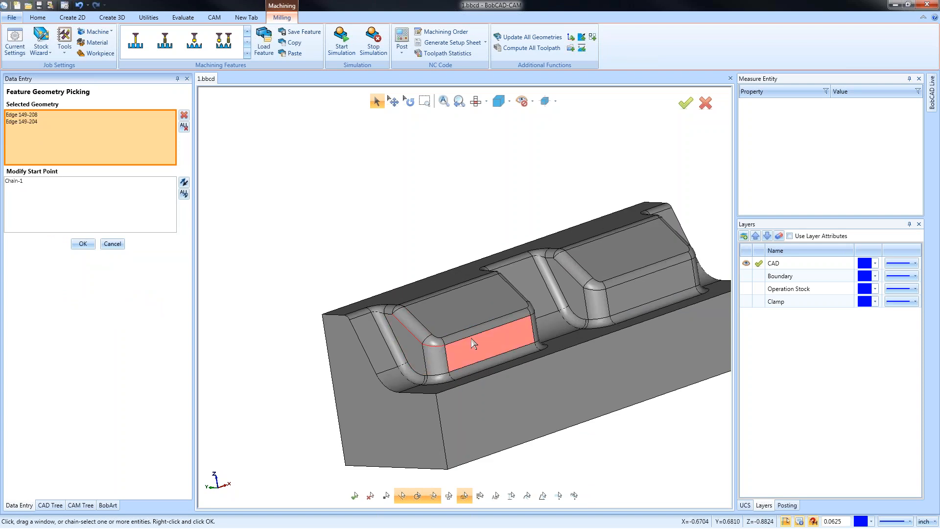
left_click(471, 336)
middle_click_drag(471, 336, 501, 301)
left_click(560, 195)
middle_click_drag(560, 195, 531, 182)
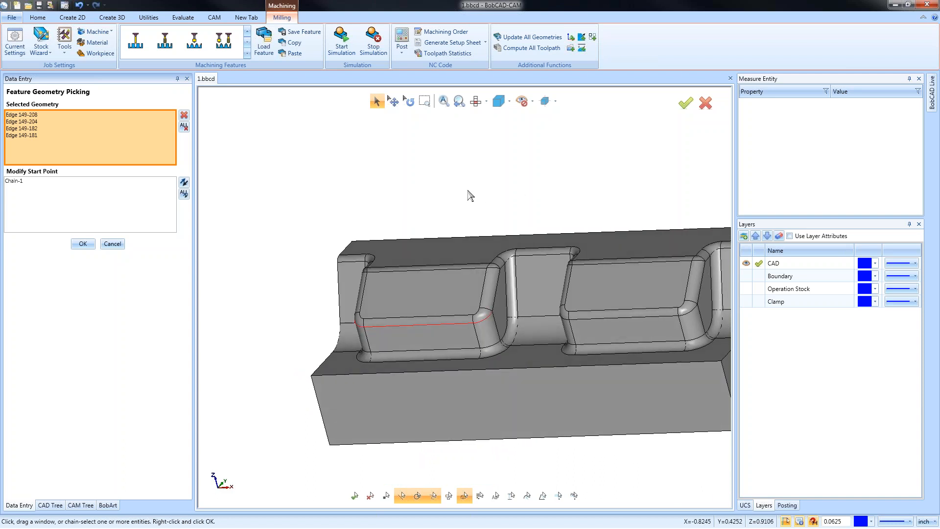
key("ctrl+w")
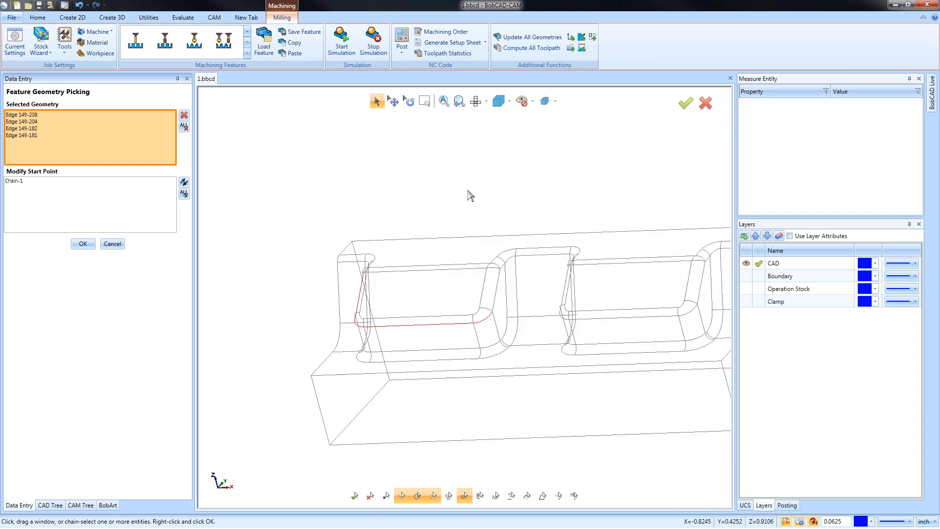
left_click(494, 303)
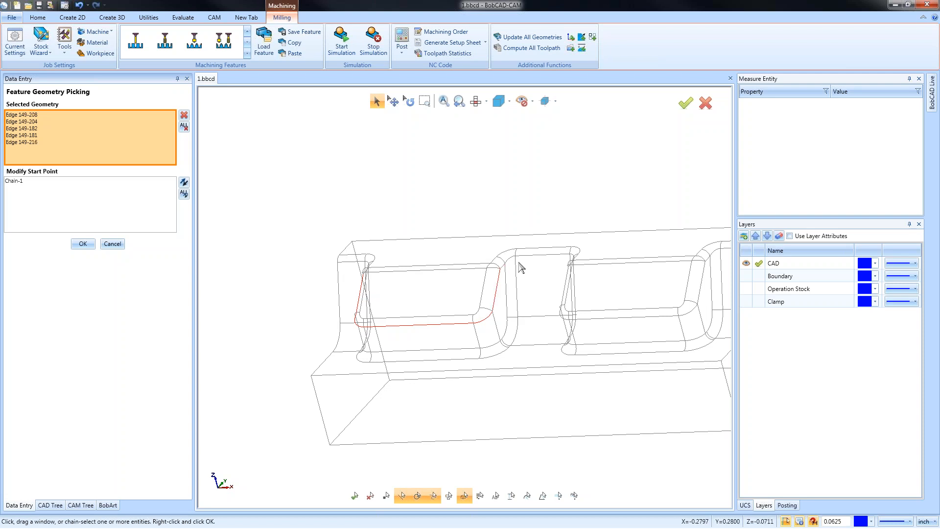
key("ctrl+w")
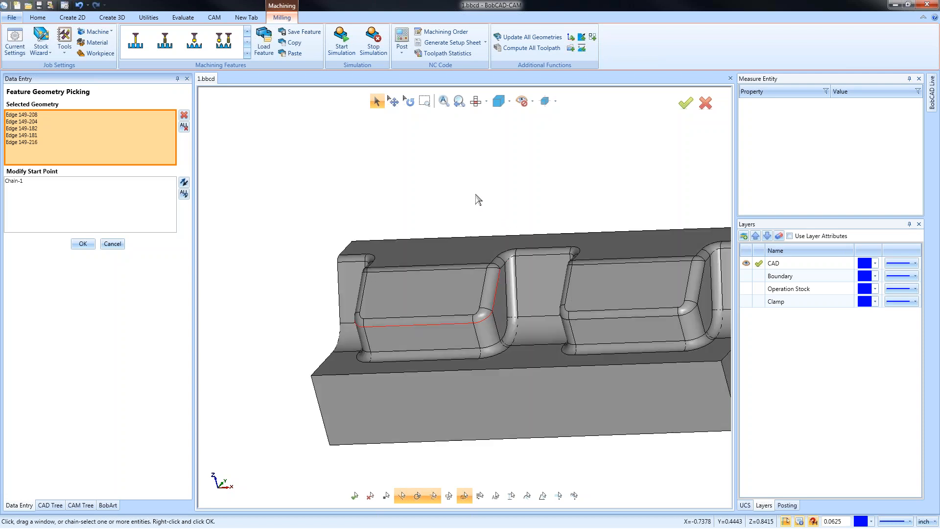
left_click(82, 243)
Check the assigned drive surfaces and both edge curves, and compute the Morph Multiaxis toolpath
left_click(97, 245)
middle_click_drag(431, 342, 430, 272)
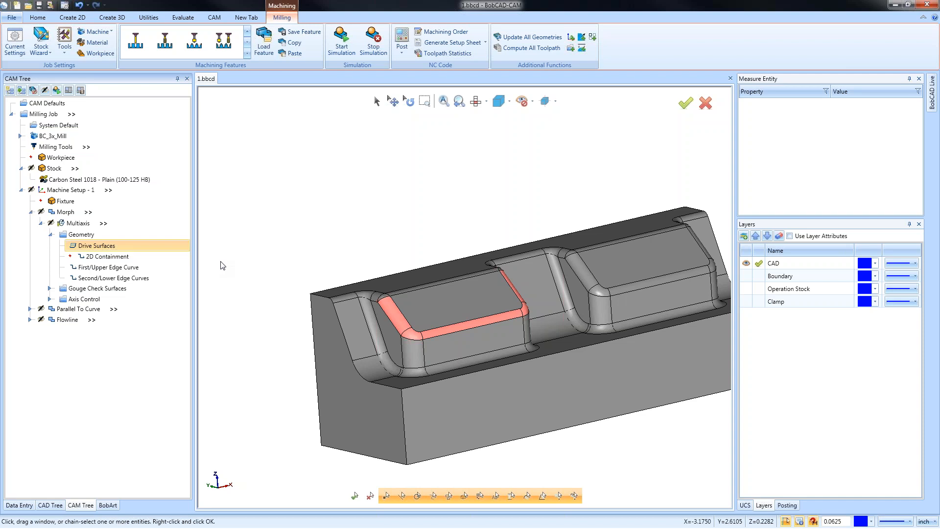
left_click(129, 268)
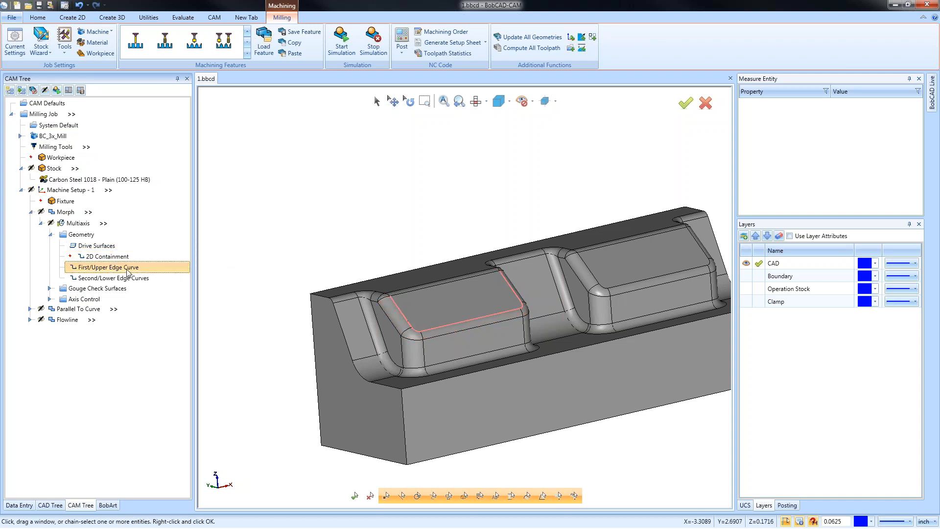
left_click(128, 278)
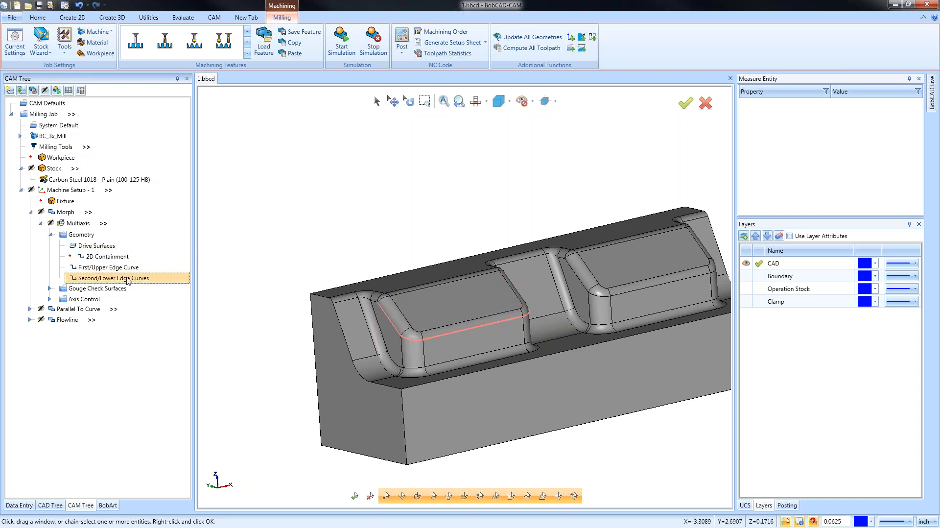
right_click(83, 224)
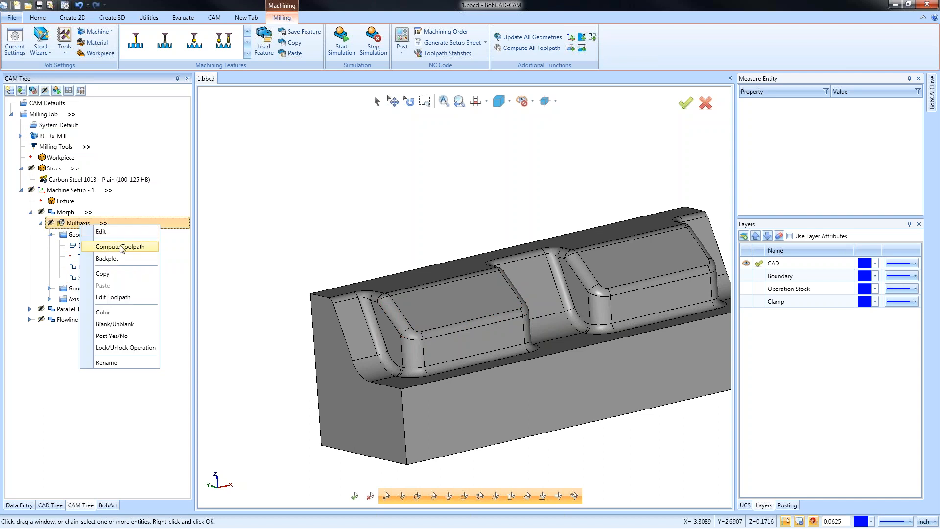
left_click(126, 247)
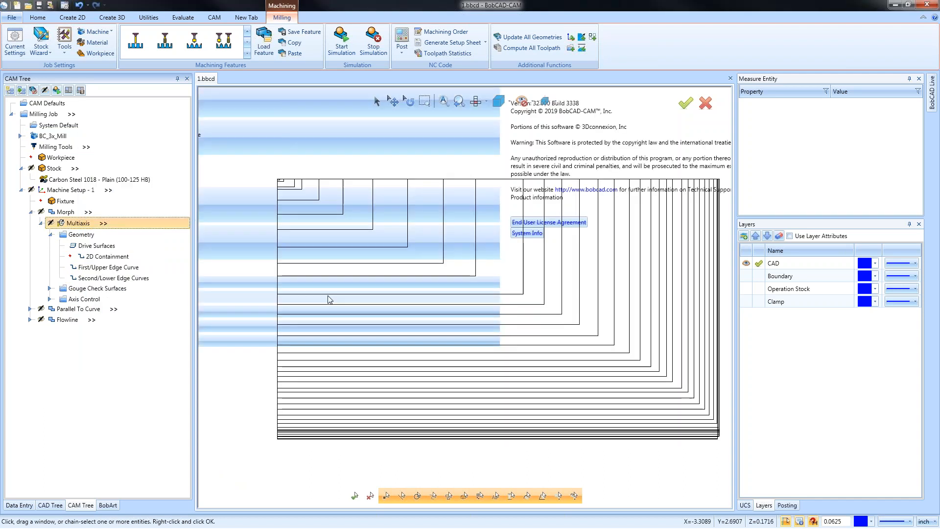
mouse_move(482, 321)
middle_mouse_down()
mouse_move(459, 333)
mouse_move(386, 337)
mouse_move(480, 337)
middle_mouse_up()
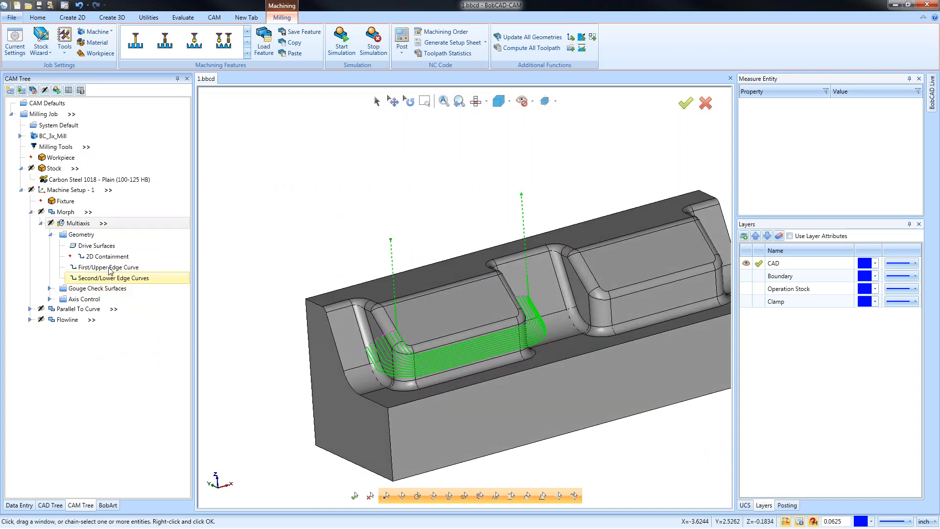
Backplot the Morph toolpath, advance the tool close to the end, and inspect it from the front
right_click(80, 222)
left_click(122, 257)
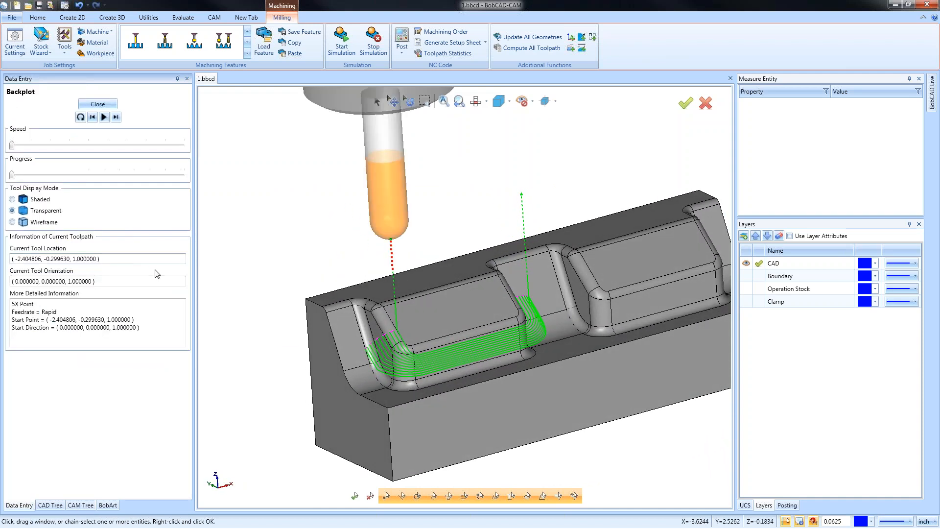
left_click_drag(12, 175, 60, 179)
left_click_drag(71, 176, 182, 161)
middle_click_drag(443, 292, 515, 298)
scroll(515, 298, "up", 5)
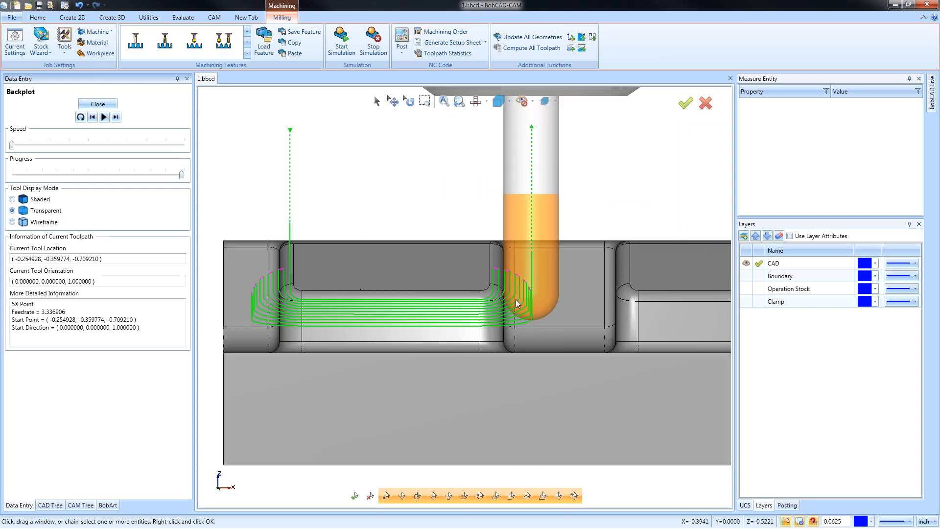
Move the backplotted tool back and forth along the last pass to examine its position at the raised block's right corner
left_click(115, 117)
left_click(116, 117)
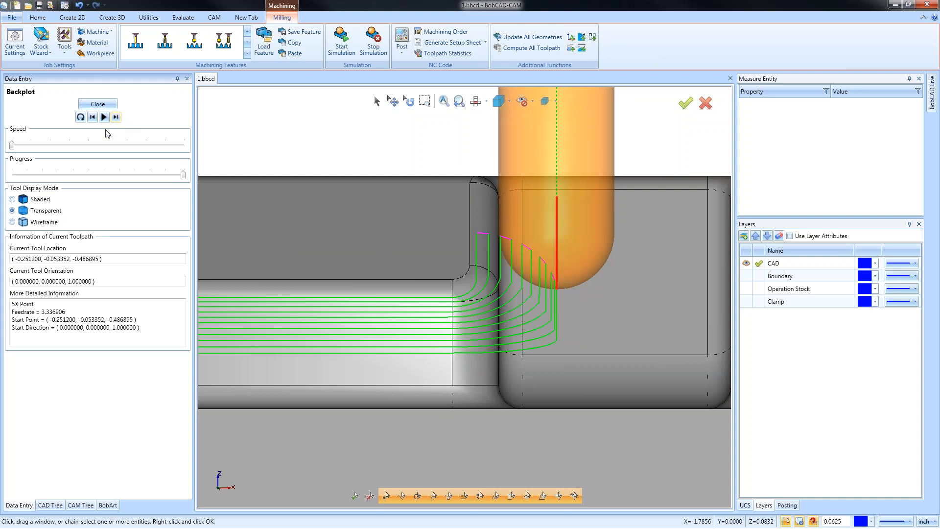
left_click(93, 118)
left_click(93, 117)
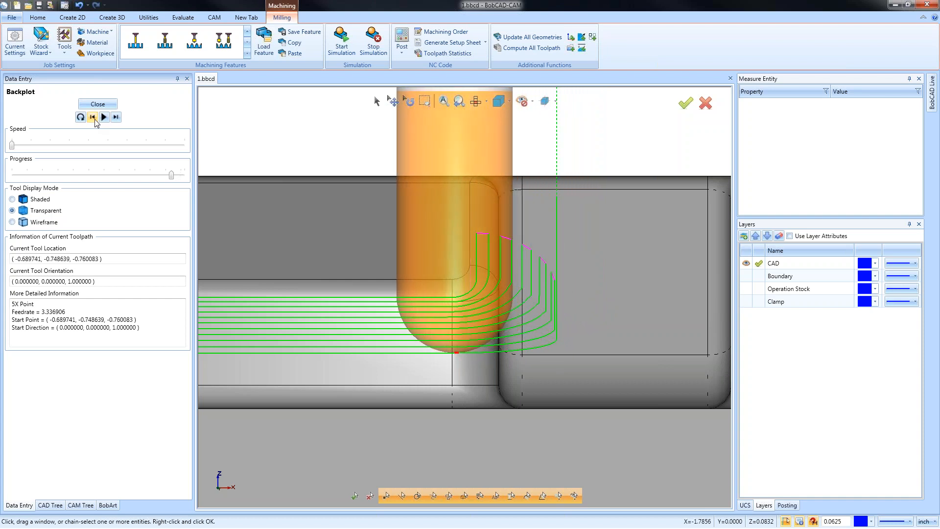
left_click(94, 120)
left_click(93, 121)
left_click(92, 121)
left_click(115, 116)
left_click(115, 116)
left_click(116, 117)
scroll(457, 278, "down", 3)
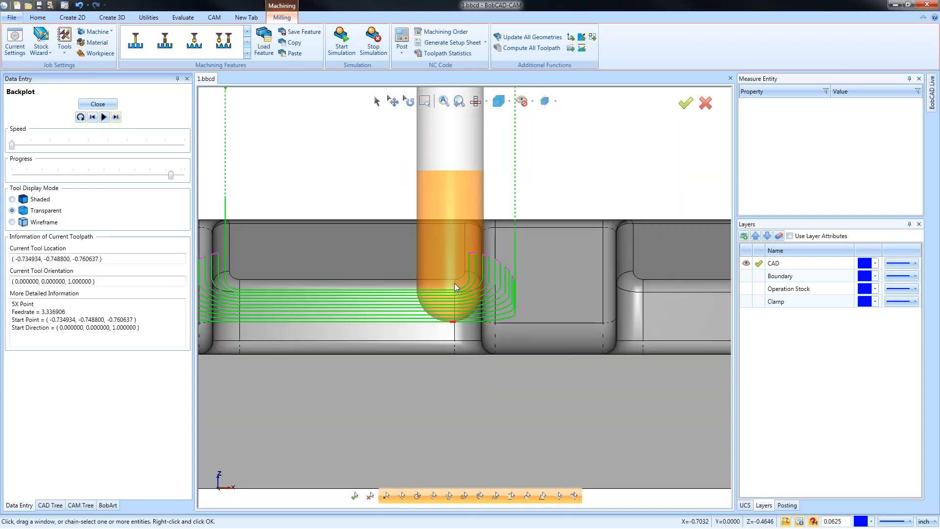
Examine the tool's position against the raised block from the side and at an angle, and close the backplot
key("t")
key("f")
key("r")
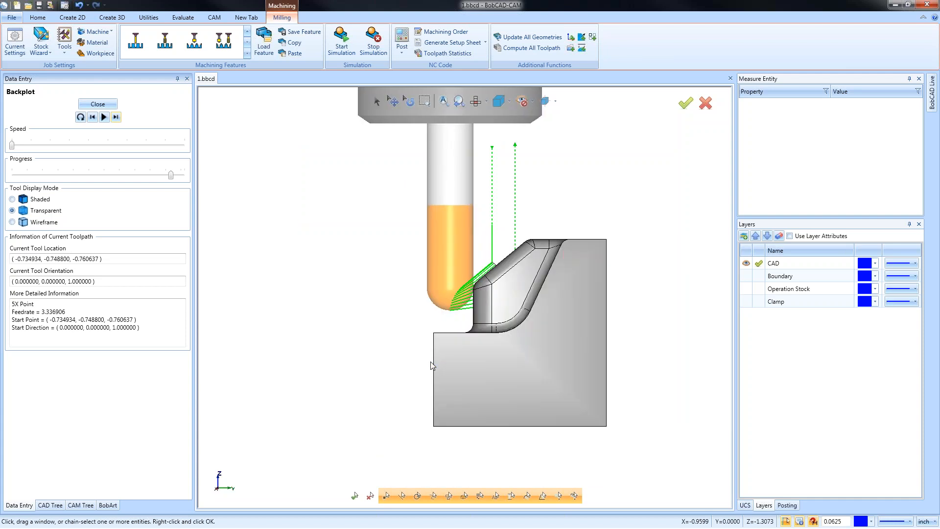
scroll(474, 300, "up", 4)
scroll(472, 289, "up", 1)
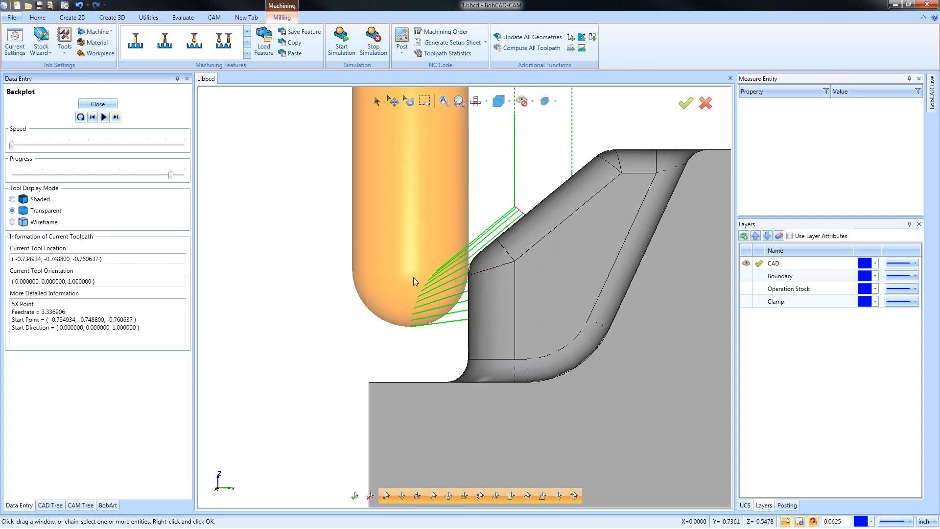
middle_click_drag(307, 250, 407, 295)
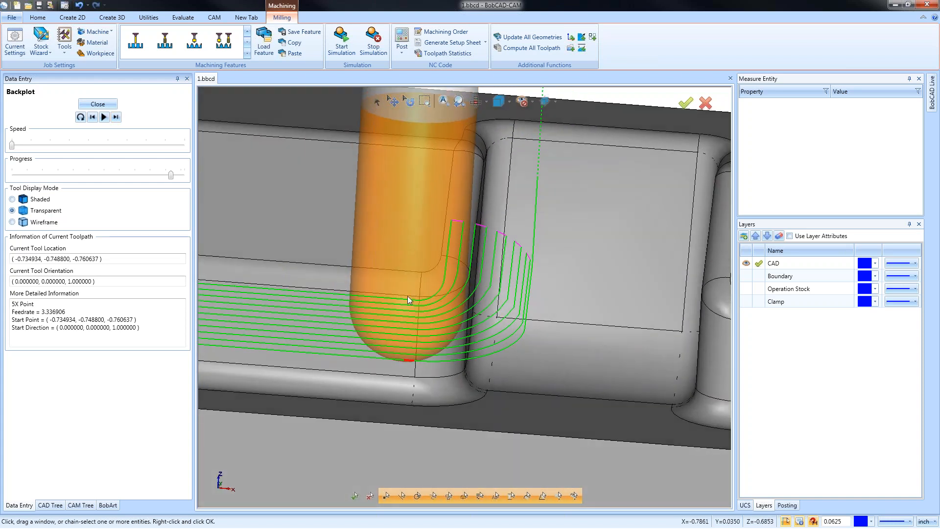
scroll(408, 296, "down", 5)
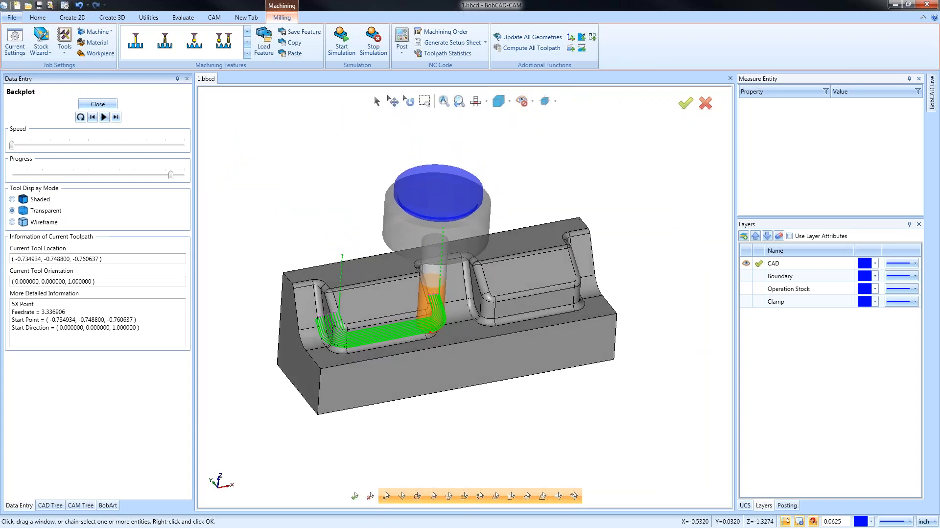
left_click(97, 104)
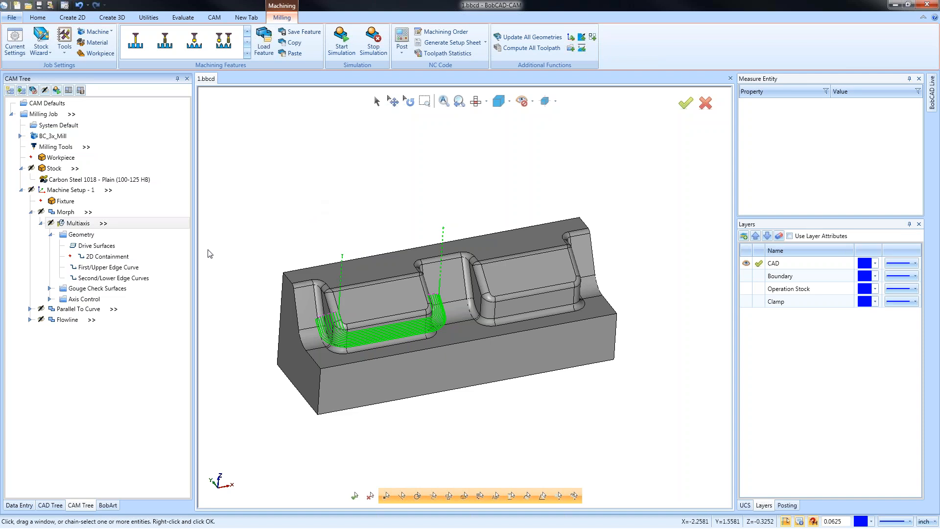
Compare the Morph drive surfaces and the first and second edge curves with the computed toolpath on the left raised block
left_click(107, 246)
left_click(110, 267)
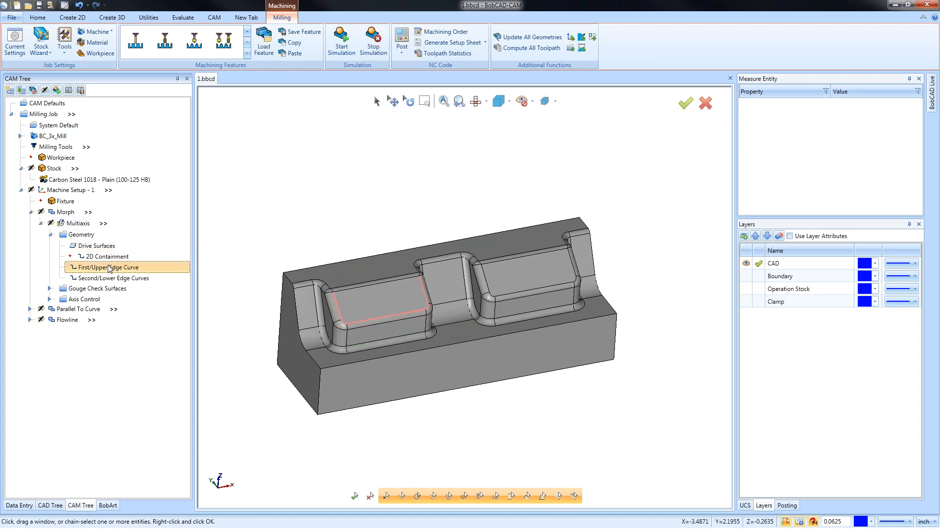
left_click(114, 278)
middle_click_drag(386, 347, 352, 337)
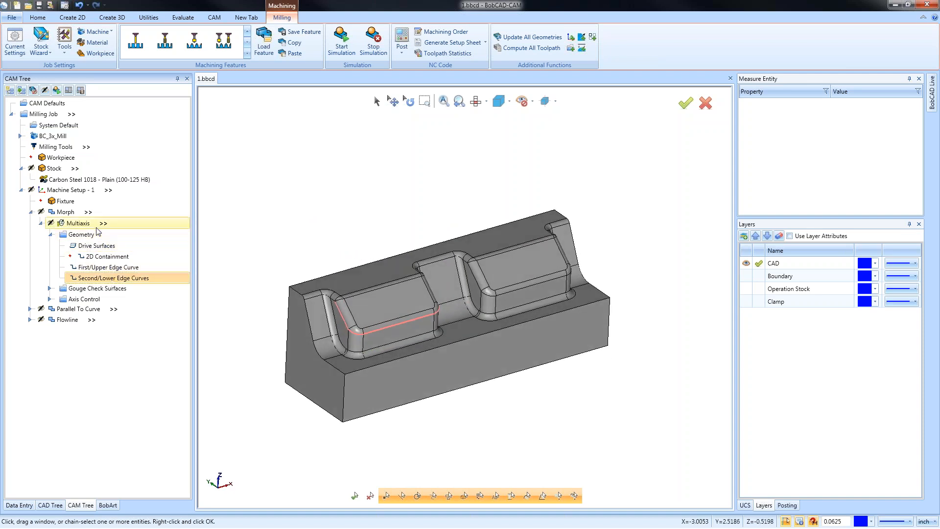
left_click(96, 246)
scroll(337, 308, "up", 3)
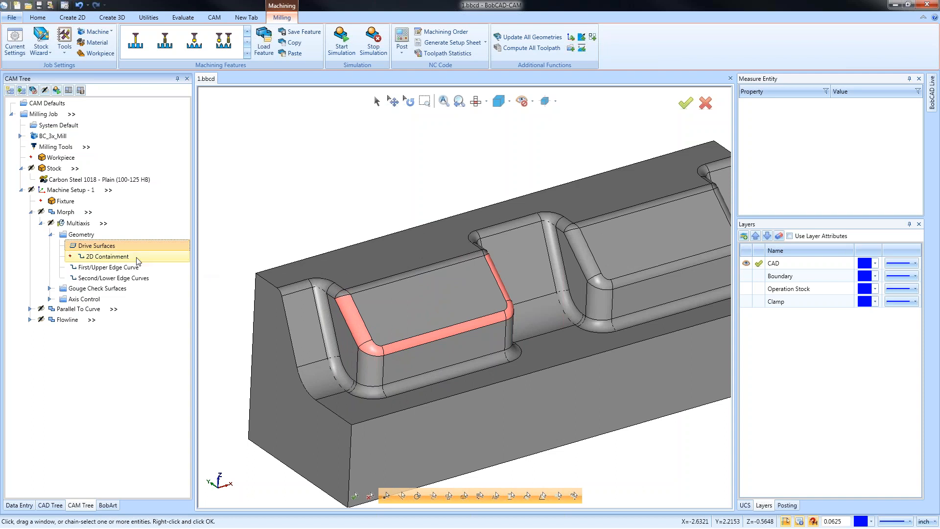
left_click(79, 223)
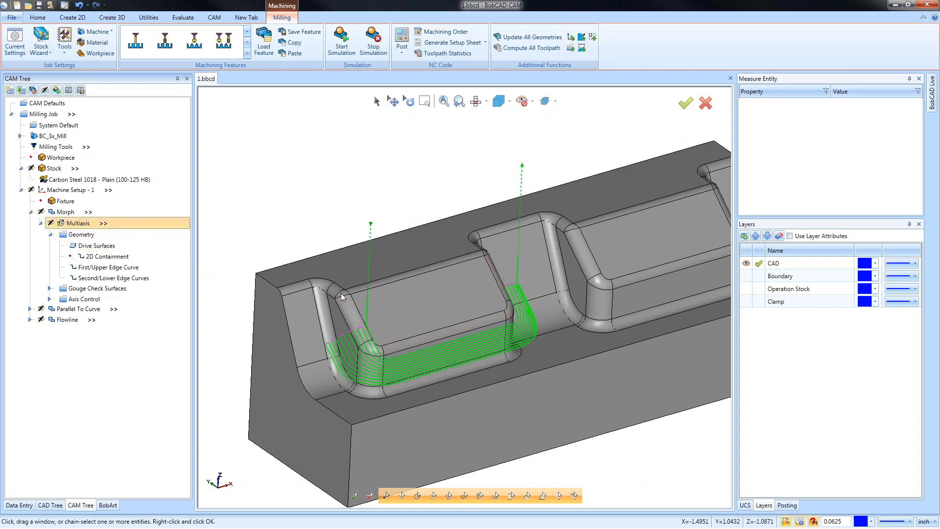
Set the Morph operation's tangential start extension value to .25, extend the cuts' end likewise, and recompute the toolpath
left_click(71, 216)
right_click(71, 215)
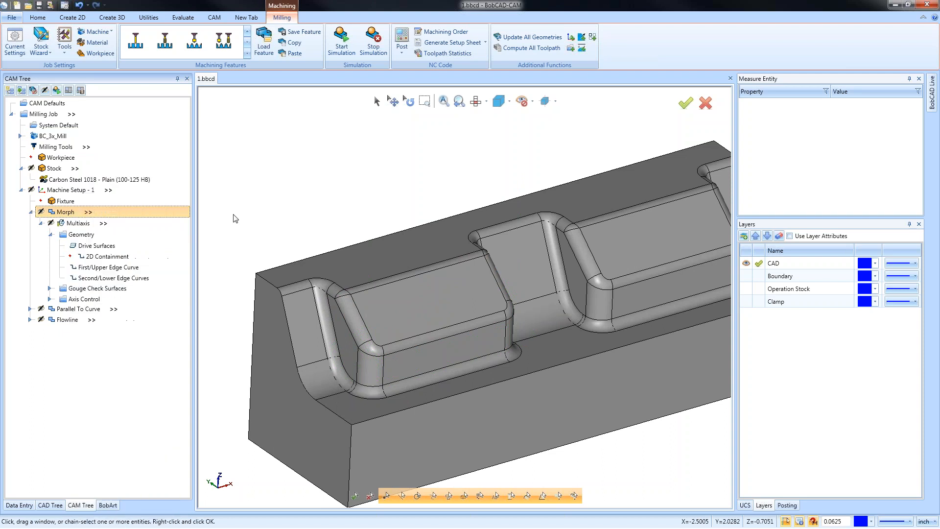
left_click(117, 184)
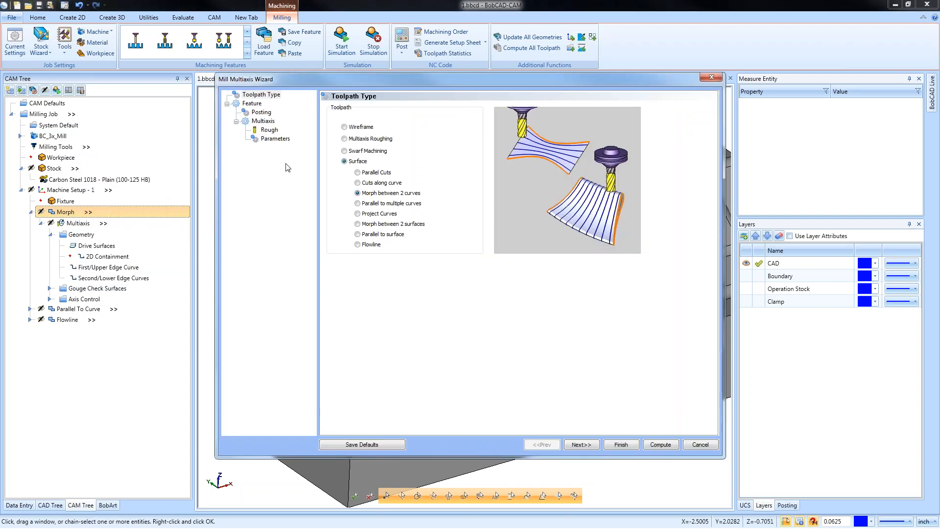
left_click(276, 139)
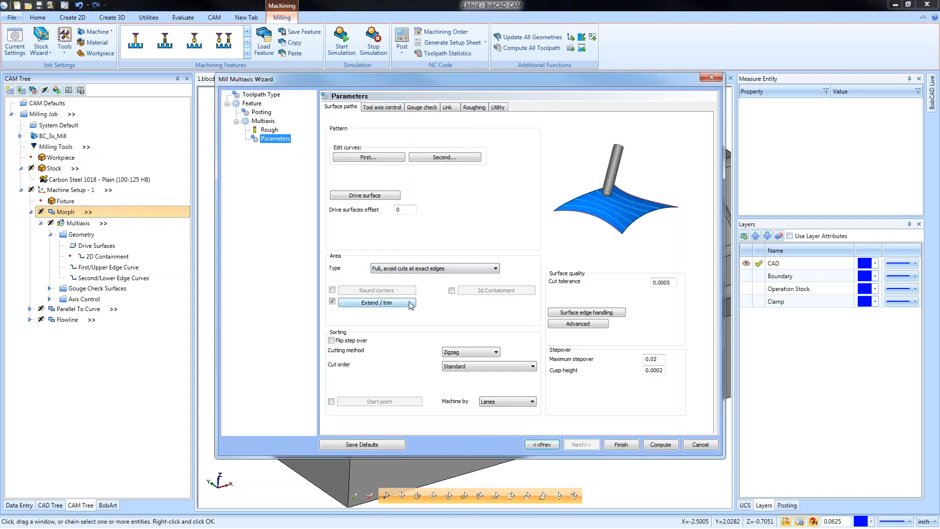
left_click(410, 303)
left_click(489, 229)
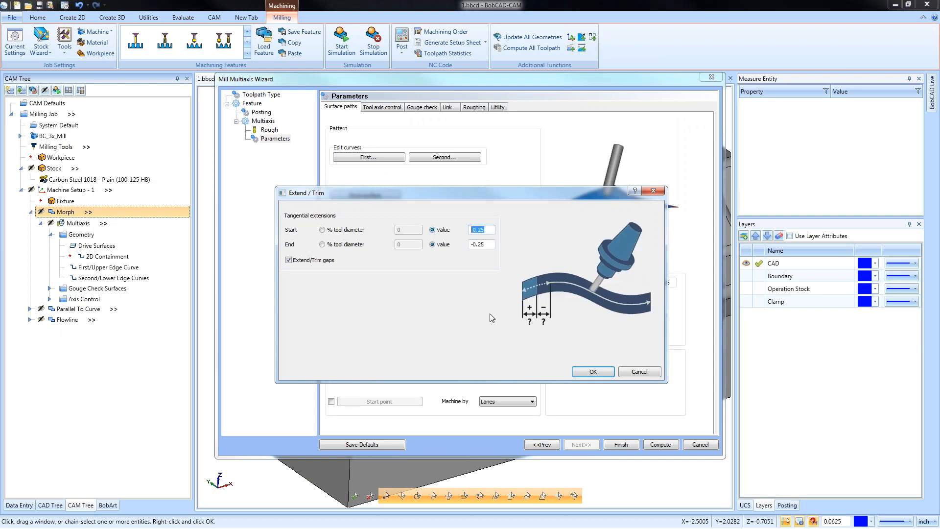
left_click(488, 244)
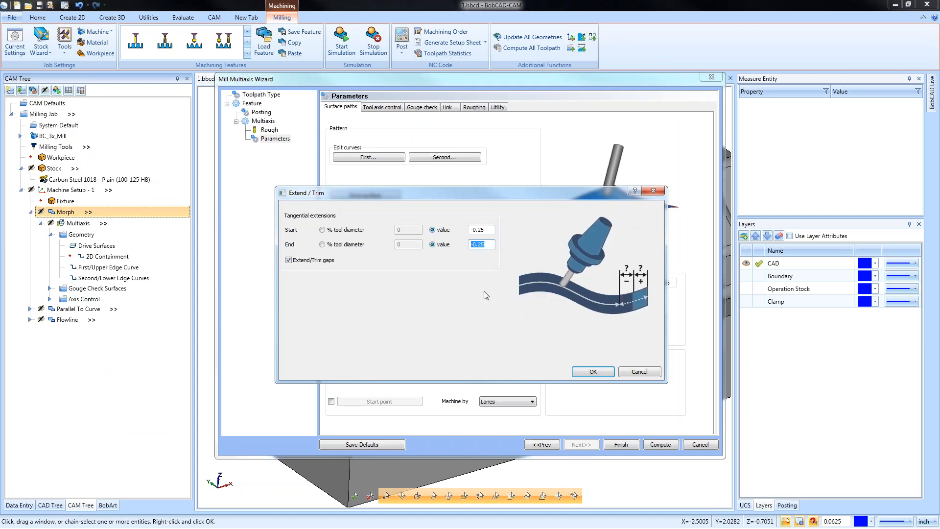
left_click(487, 229)
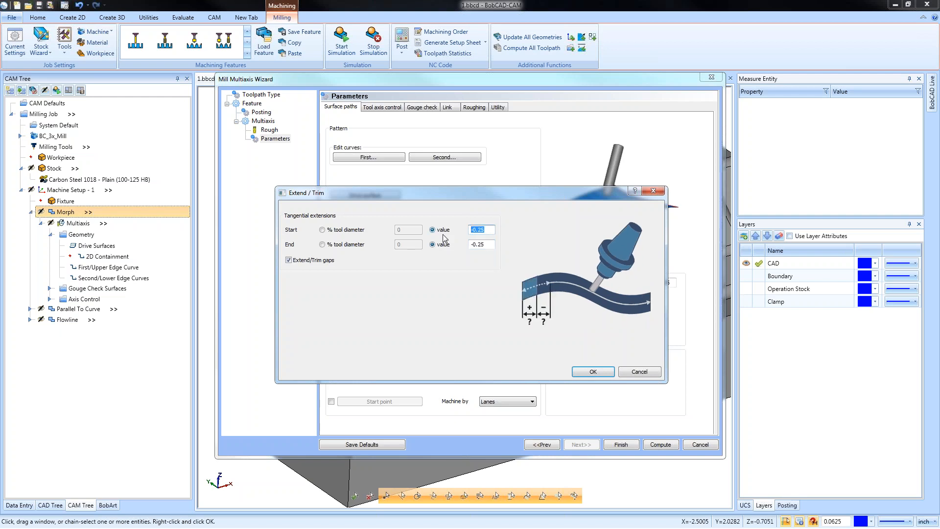
type(".25")
key("Tab")
left_click(492, 245)
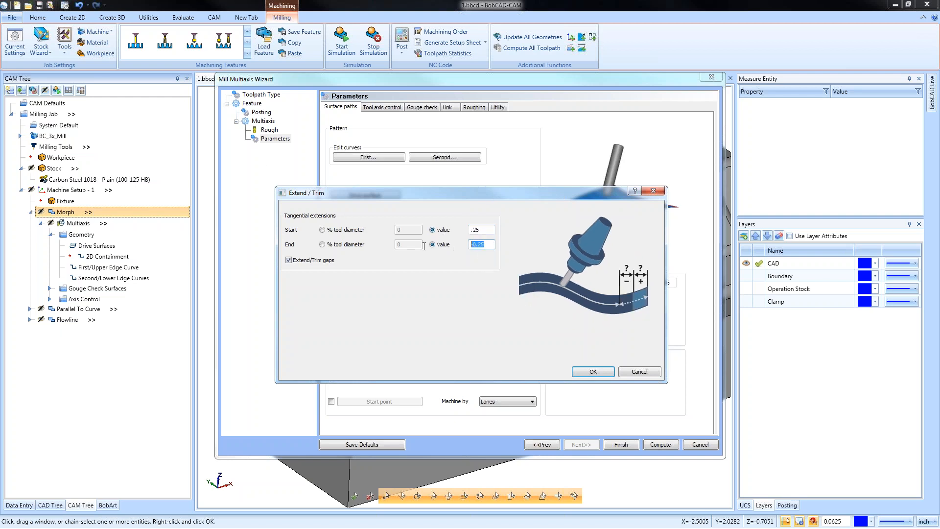
key("Tab")
left_click(597, 373)
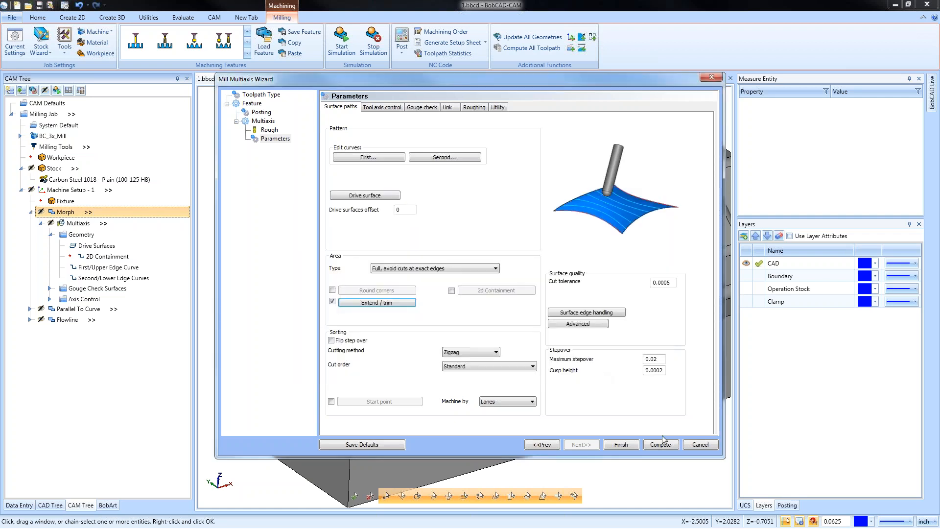
left_click(664, 446)
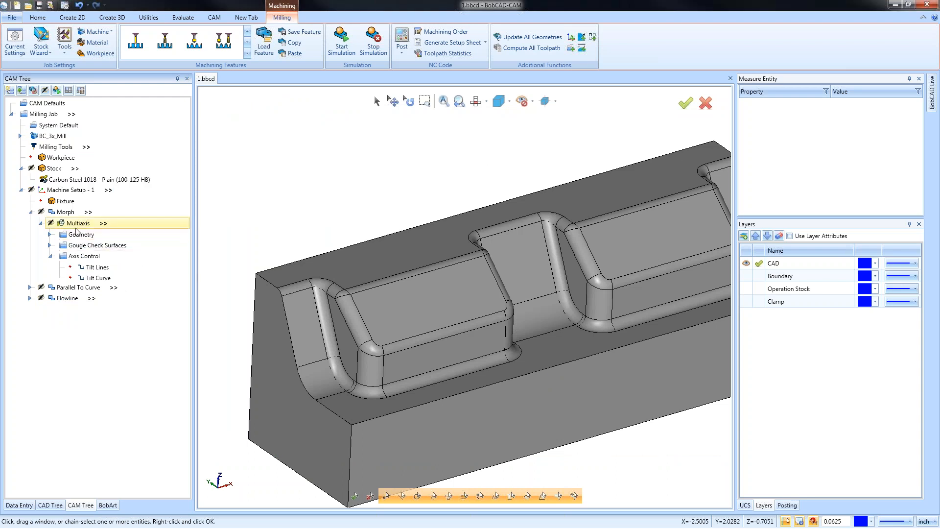
Backplot the extended Morph toolpath and inspect the tool at the upper end of the left side passes
middle_click_drag(454, 380, 470, 372)
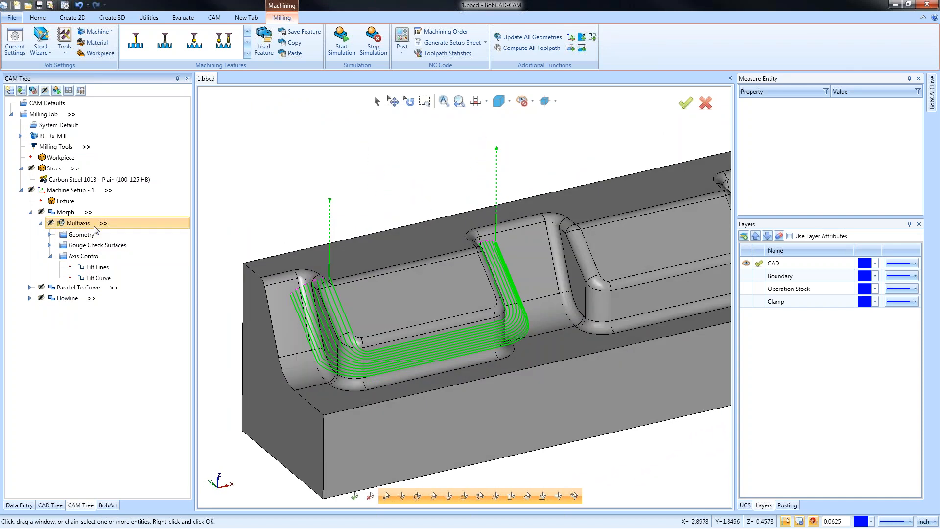
right_click(79, 222)
left_click(105, 254)
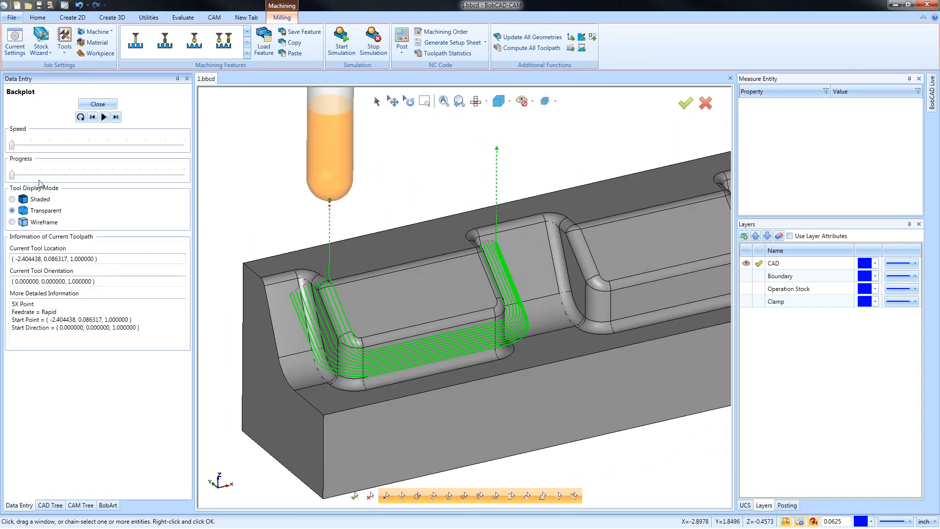
left_click_drag(13, 175, 160, 171)
scroll(339, 289, "up", 6)
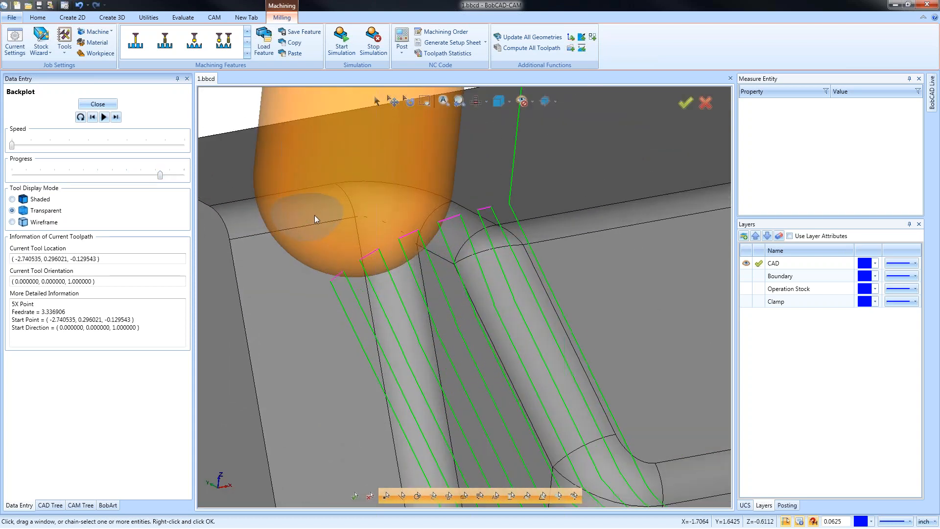
scroll(314, 215, "down", 8)
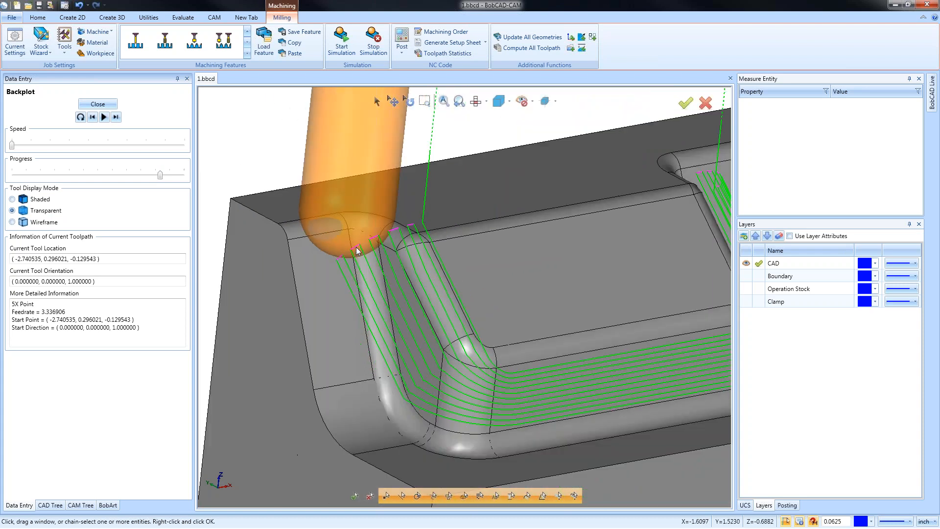
left_click(99, 104)
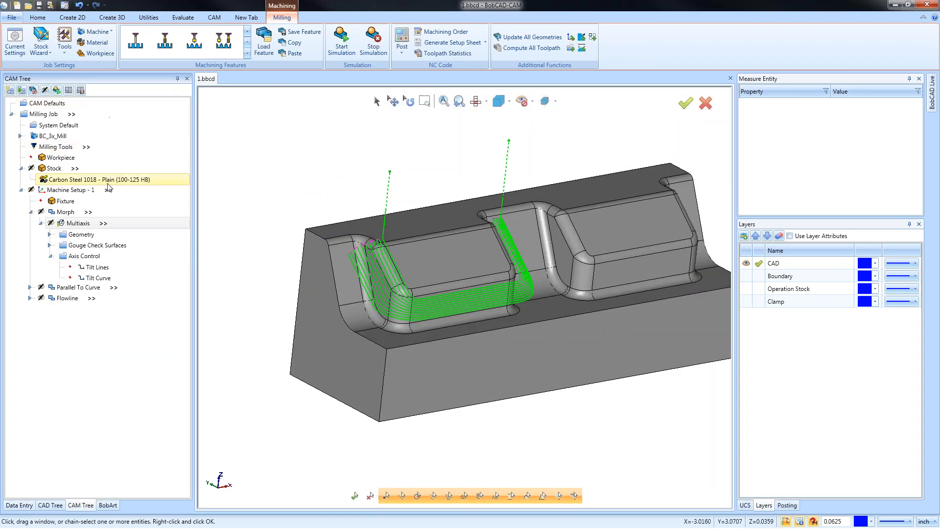
Review the Morph geometry again by highlighting its drive surfaces and alternating between the upper and lower edge curves
left_click(50, 235)
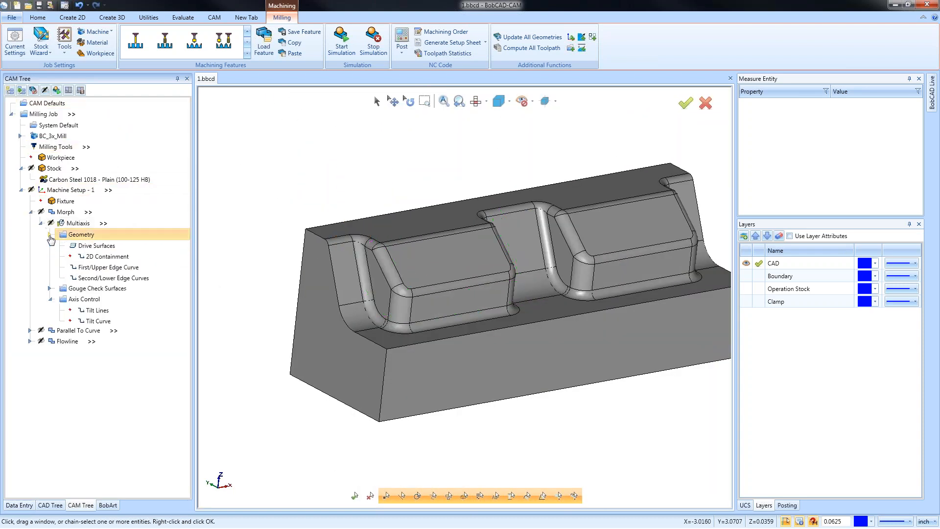
left_click(86, 246)
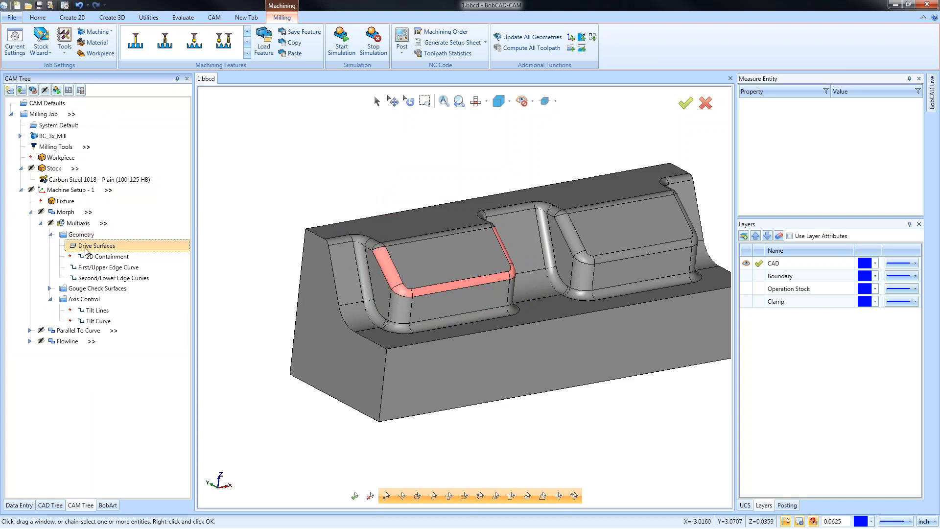
left_click(91, 268)
left_click(92, 277)
left_click(93, 268)
left_click(93, 275)
left_click(95, 267)
left_click(98, 246)
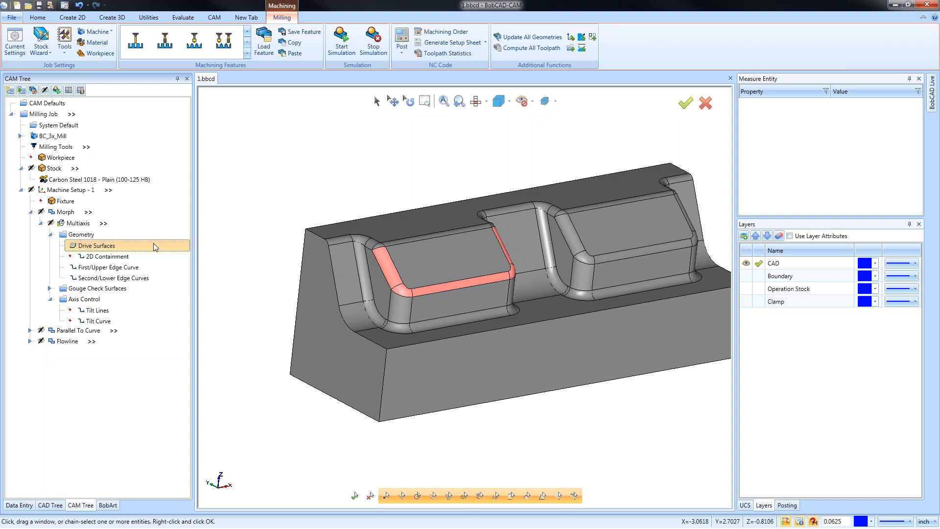
Assign the wall faces and adjoining curved faces in the recesses on both sides of the left block as Morph's first gouge check surfaces
right_click(78, 224)
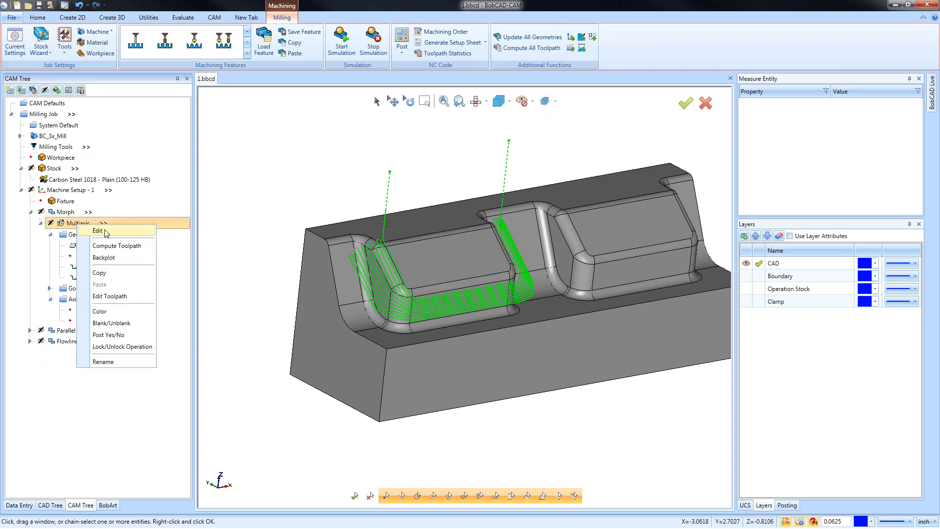
left_click(135, 230)
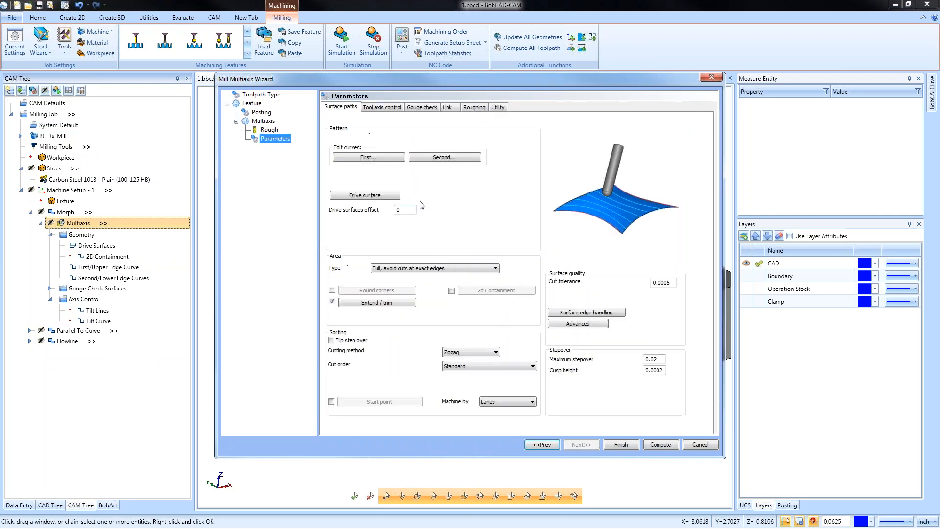
left_click(422, 107)
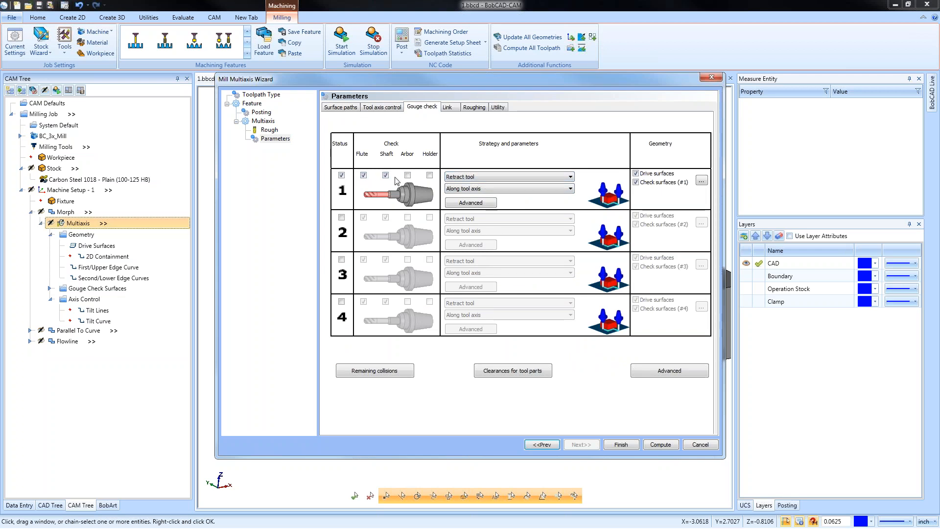
left_click(701, 180)
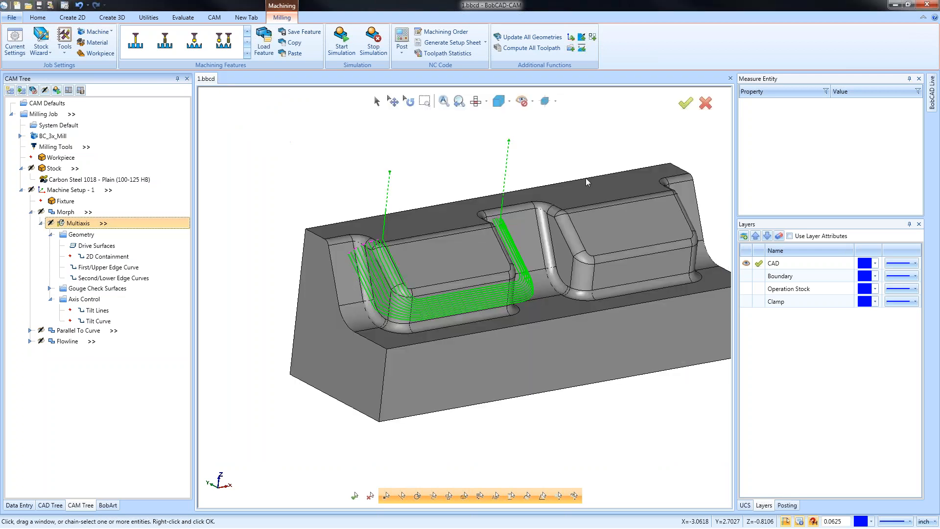
left_click(344, 239)
left_click(347, 268)
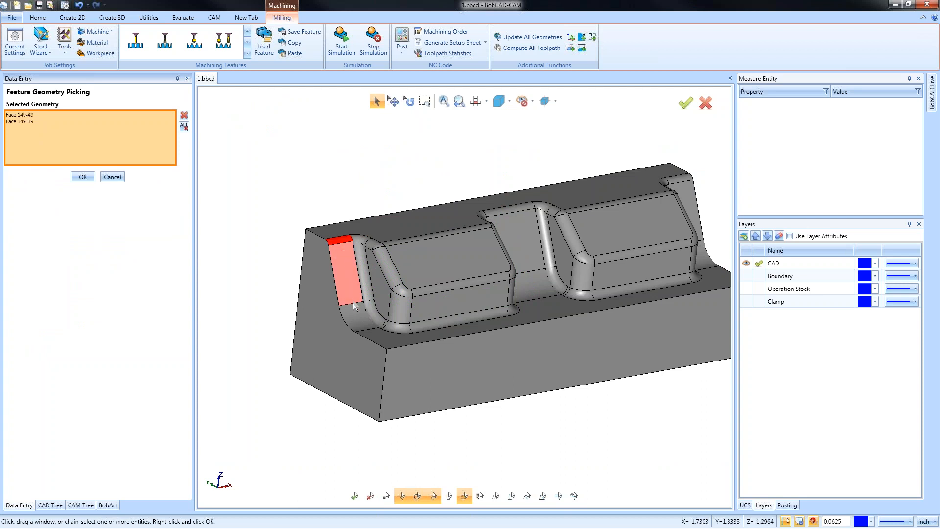
left_click(356, 313)
middle_click_drag(583, 338, 519, 215)
left_click(519, 214)
left_click(519, 207)
left_click(512, 281)
middle_click_drag(401, 339, 487, 343)
left_click(83, 176)
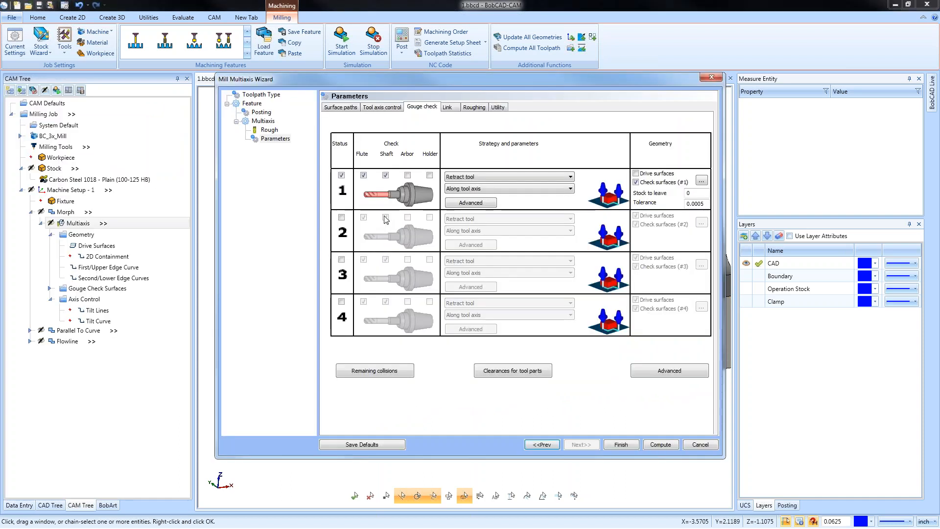
Exclude drive surfaces from Morph's first gouge check, set its stock to leave to .015, and recompute and inspect the toolpath
double_click(698, 193)
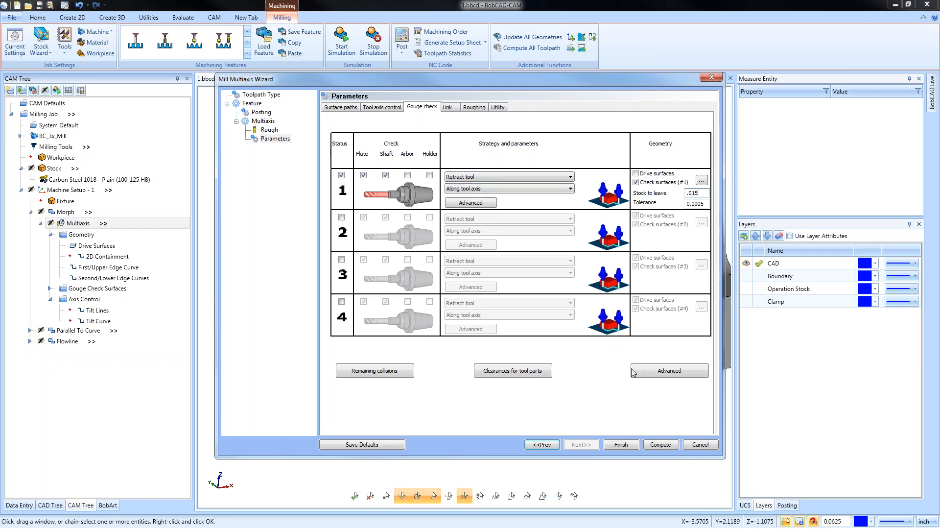
left_click(656, 442)
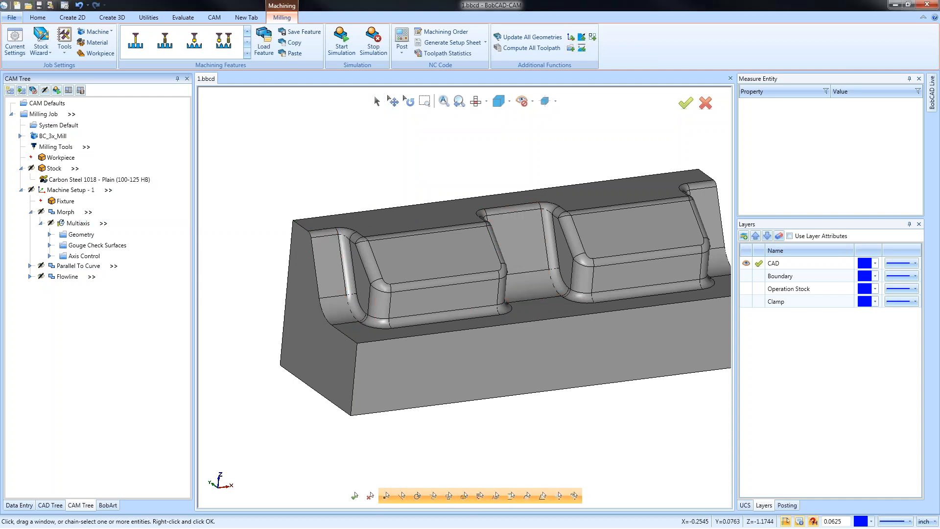
left_click(78, 223)
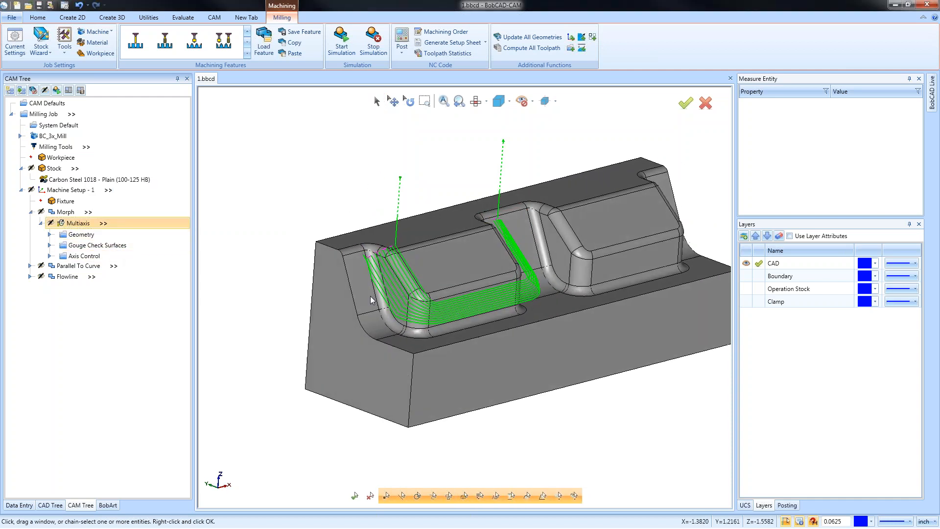
scroll(380, 253, "up", 5)
mouse_move(445, 266)
middle_mouse_down()
mouse_move(415, 270)
mouse_move(438, 270)
middle_mouse_up()
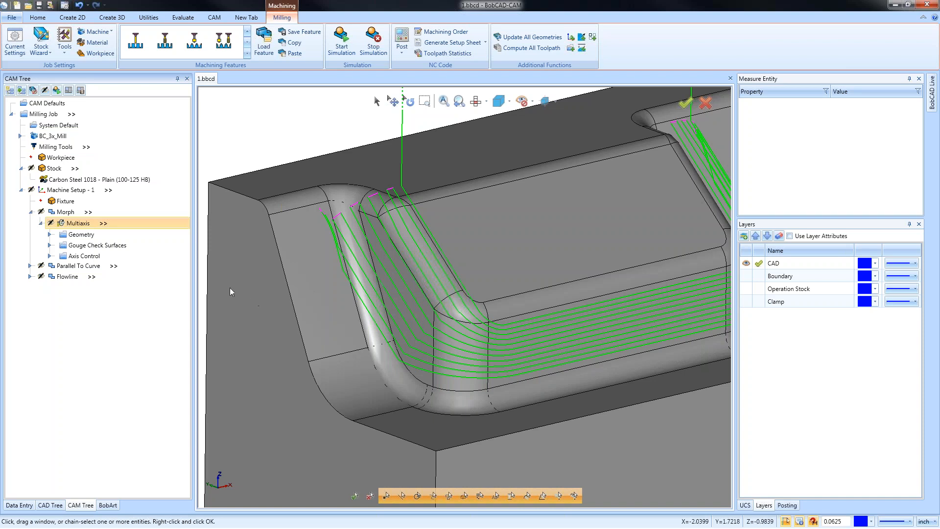
scroll(304, 243, "down", 5)
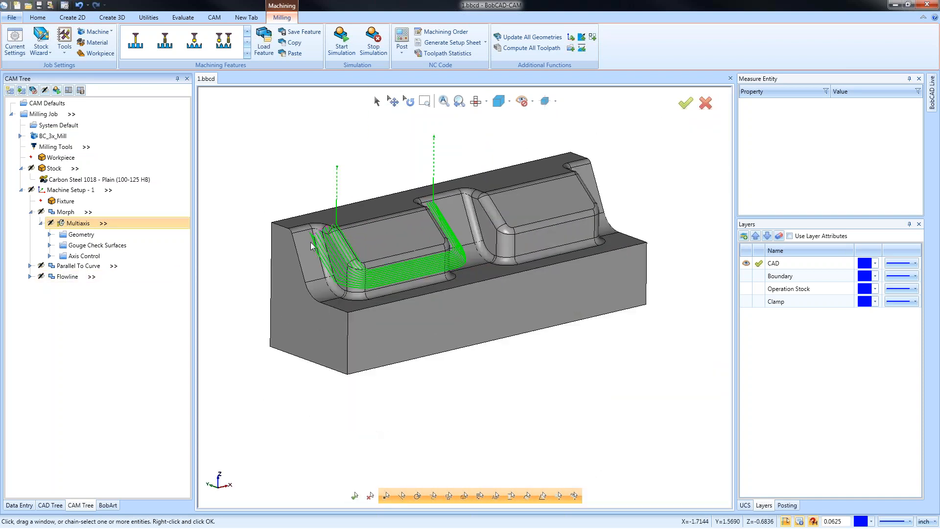
Add a Mill Multiaxis feature to Machine Setup - 1 with the surface toolpath type Parallel to multiple curves
left_click(30, 211)
left_click(30, 222)
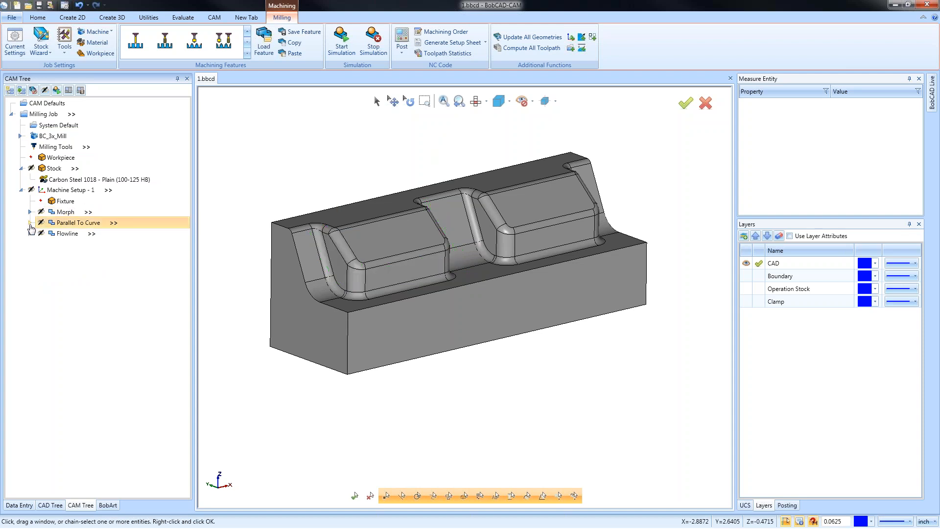
middle_click_drag(543, 349, 516, 360)
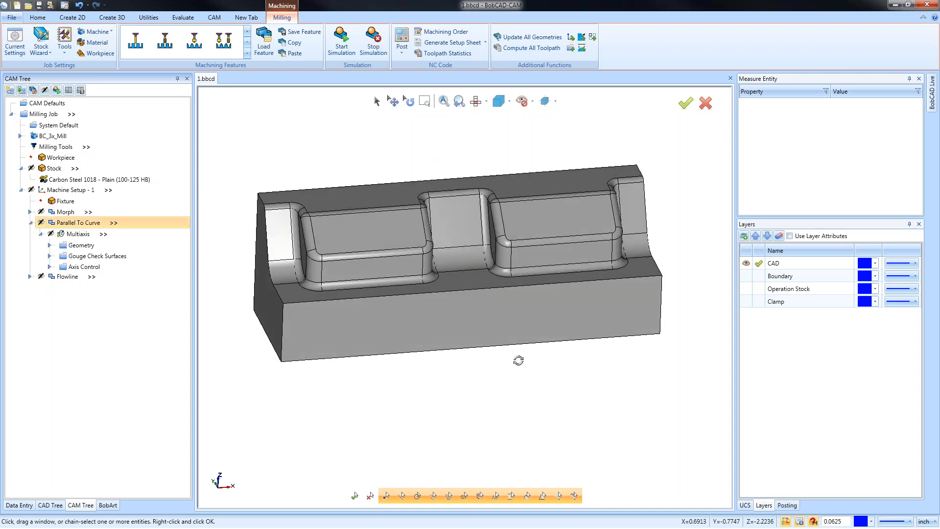
right_click(56, 189)
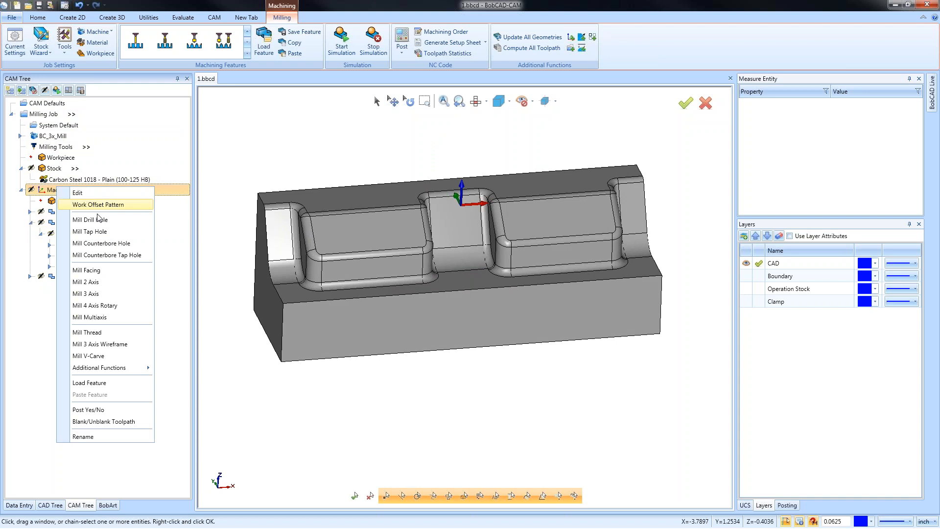
left_click(117, 318)
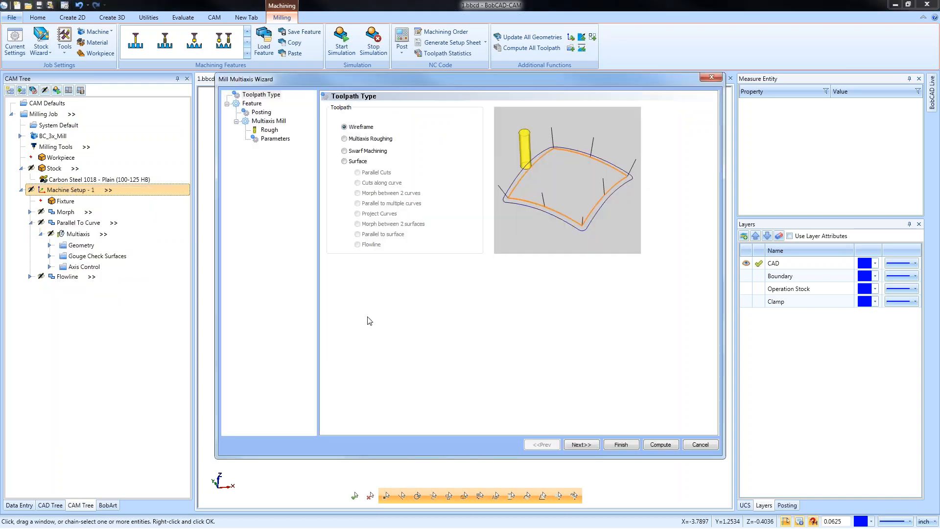
left_click(345, 161)
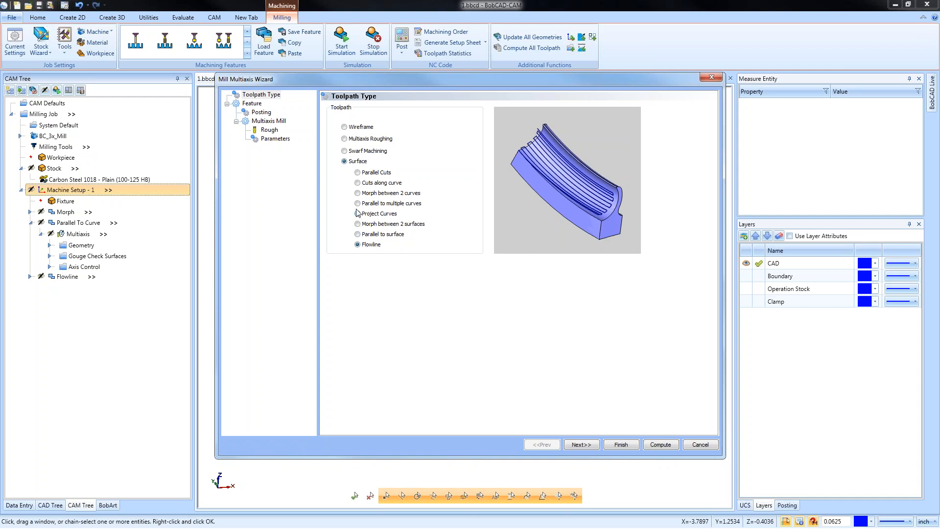
left_click(358, 194)
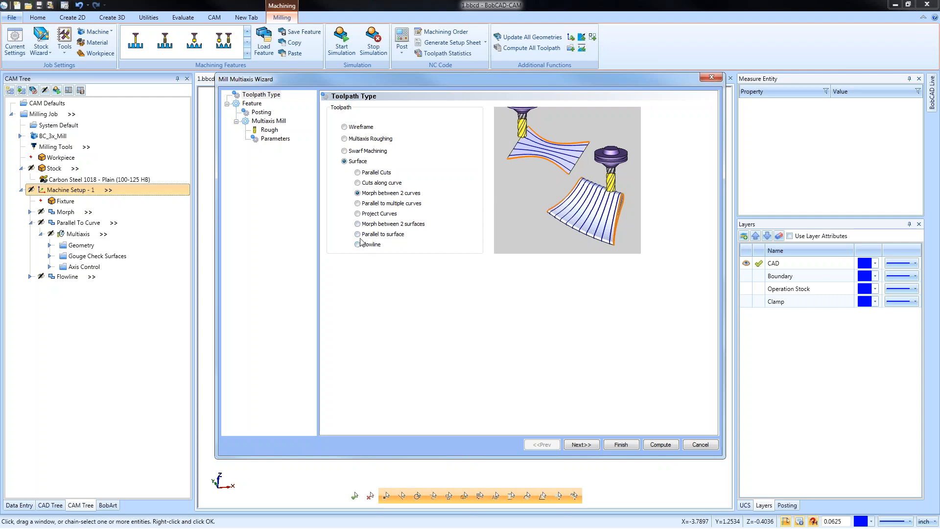
left_click(358, 203)
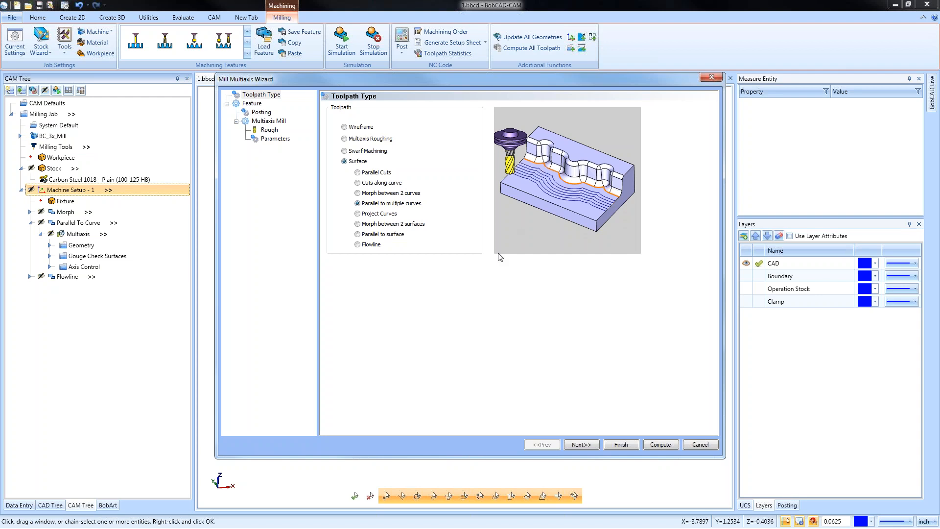
left_click(623, 445)
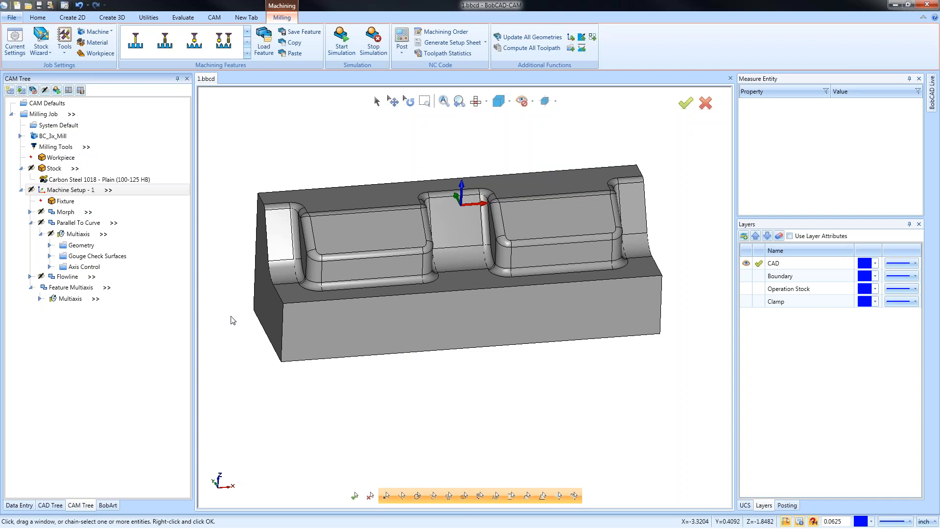
Display the Morph operation's computed toolpath on the left raised block again for comparison
left_click(29, 211)
left_click(77, 223)
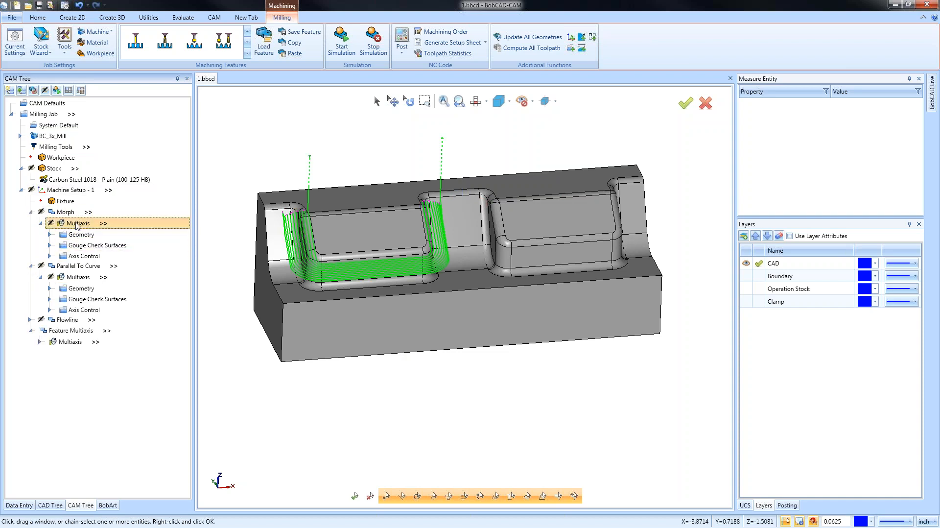
left_click(29, 211)
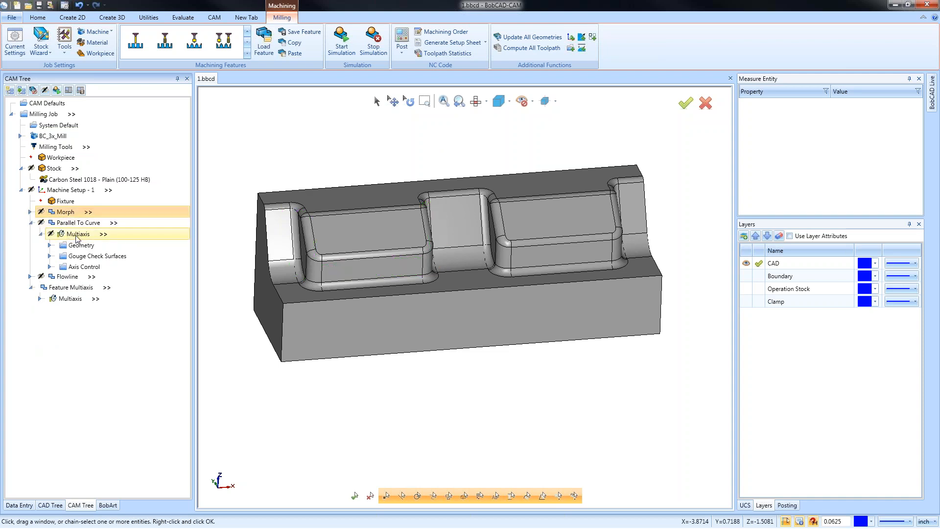
Assign the floor plus the wall and curved faces of the middle and right recesses as drive surfaces for Parallel To Curve
left_click(50, 245)
middle_click_drag(420, 395, 522, 352)
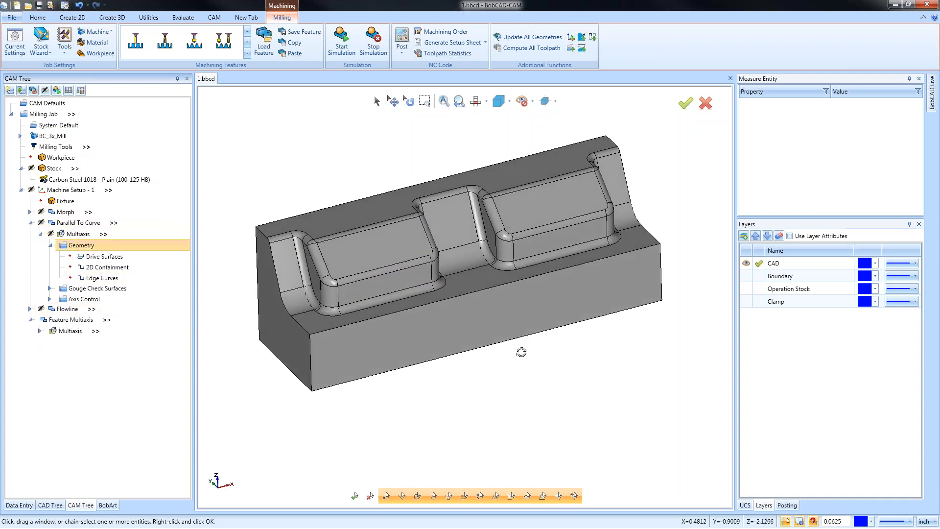
right_click(106, 262)
left_click(128, 267)
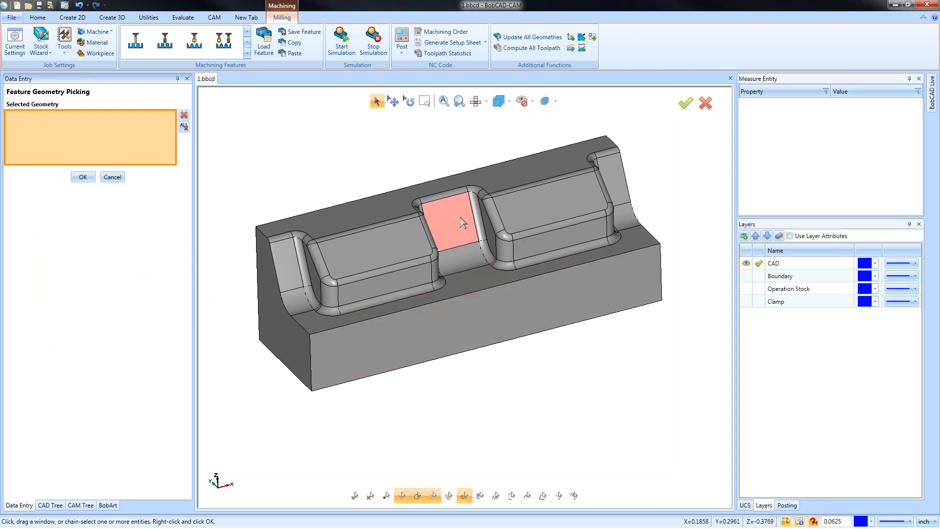
left_click(460, 219)
left_click(473, 262)
left_click(490, 276)
left_click(627, 217)
left_click(618, 181)
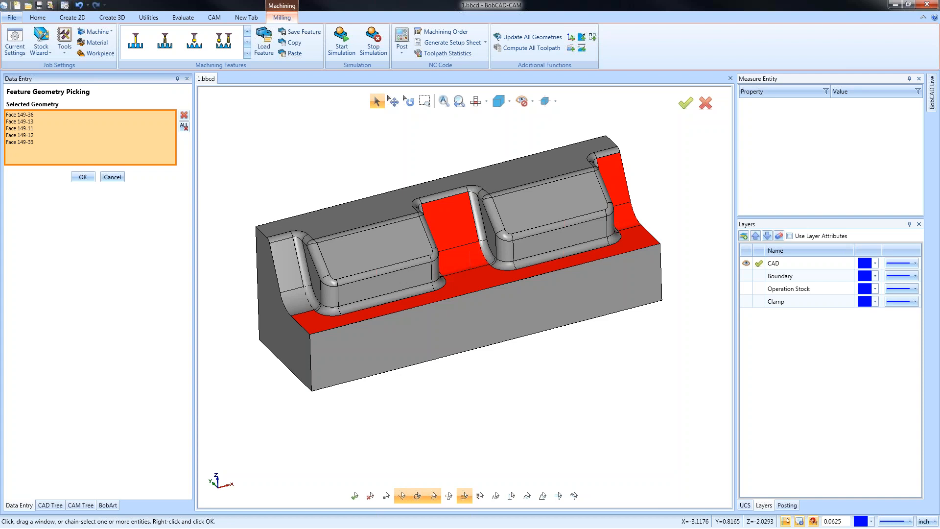
middle_click_drag(556, 352, 509, 342)
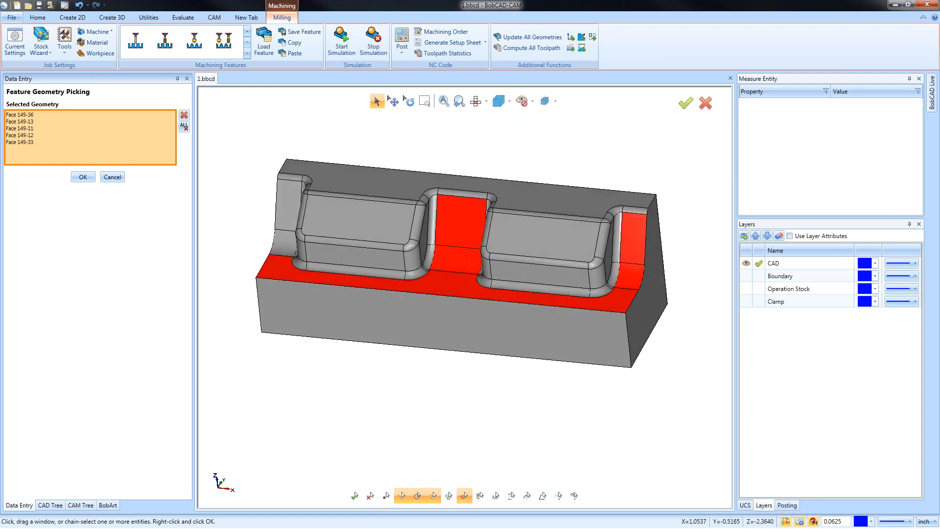
left_click(83, 177)
left_click(92, 257)
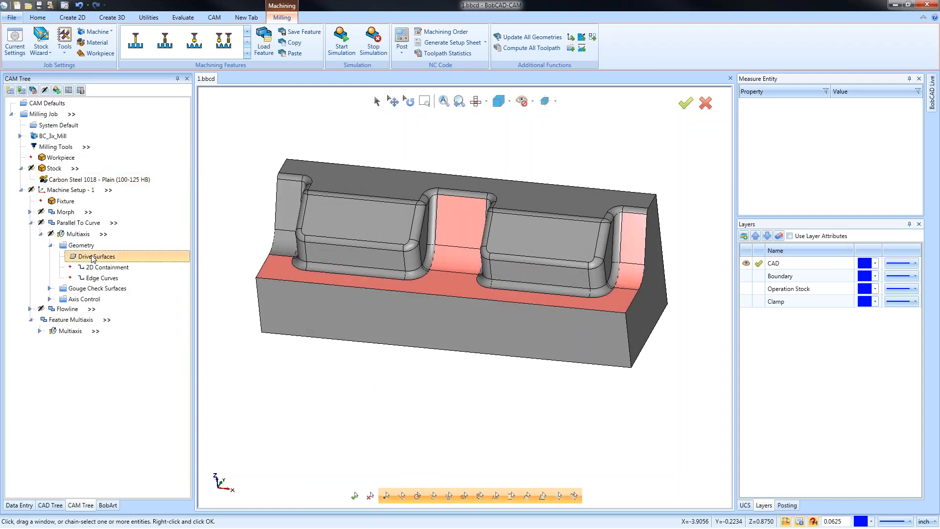
left_click(81, 222)
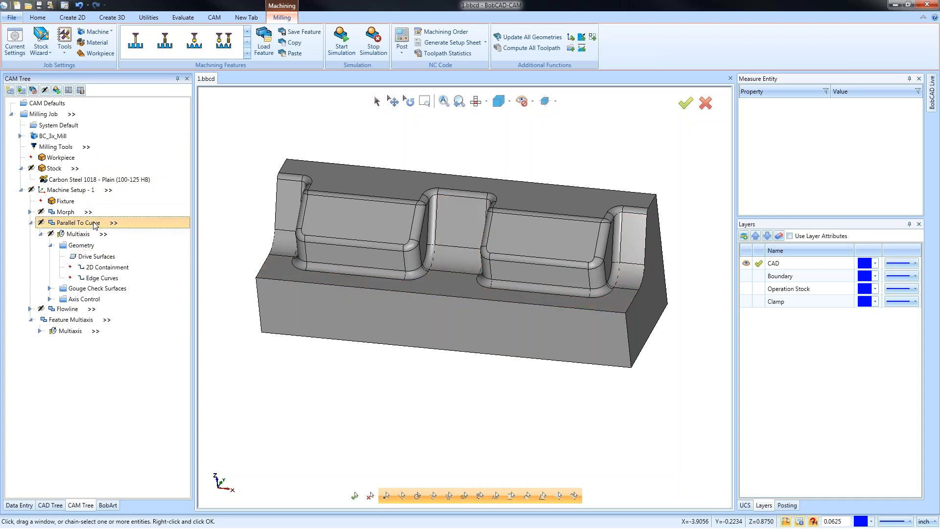
Select the outer fillet edges along the right side, rounded corner and front of the right block as Parallel To Curve edge curves
left_click(102, 277)
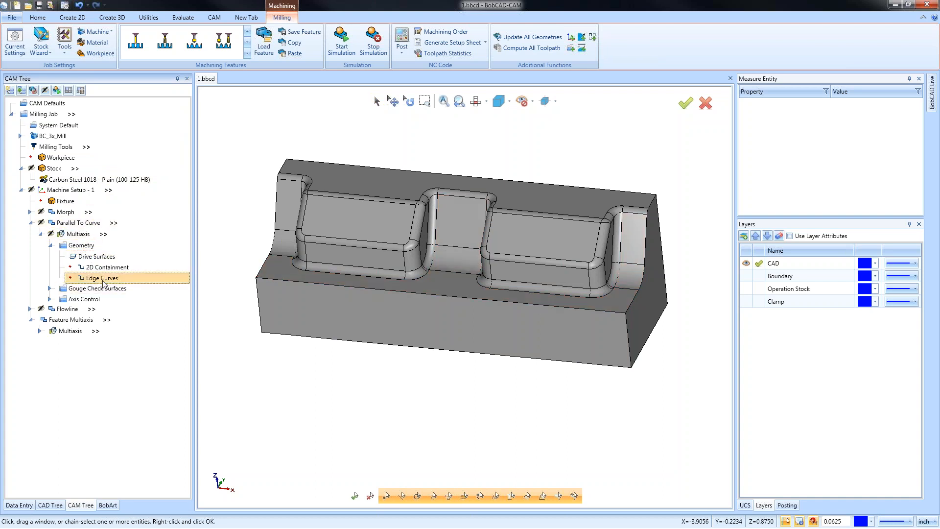
right_click(103, 282)
left_click(130, 285)
left_click(621, 247)
left_click(613, 289)
scroll(612, 292, "up", 4)
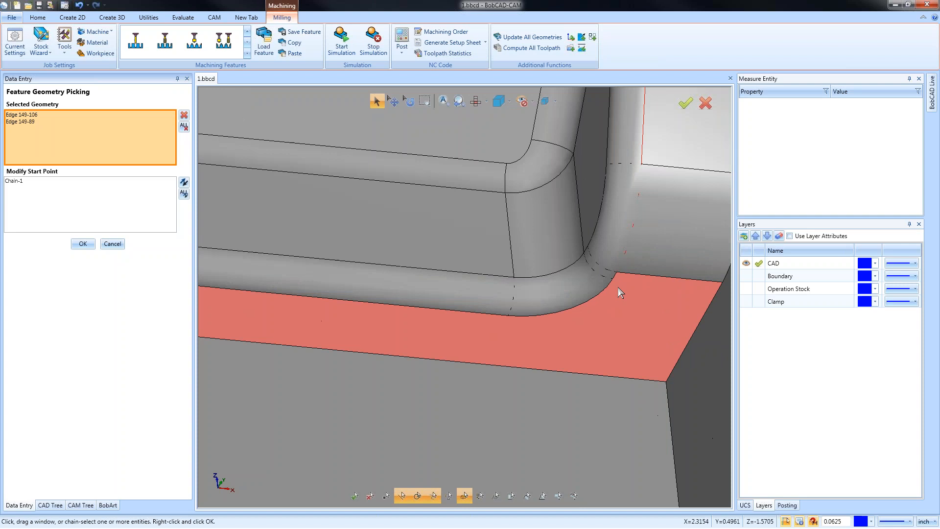
scroll(616, 289, "up", 2)
left_click(610, 264)
left_click(369, 346)
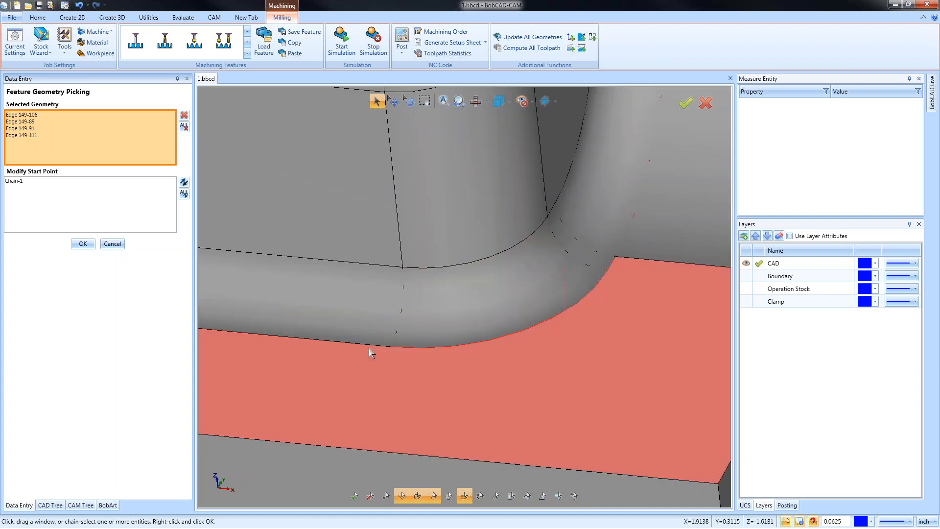
left_click(371, 345)
Add the outer fillet edges around the right block's left corner and up its left side, completing the edge curve selection
scroll(550, 338, "down", 5)
middle_click_drag(419, 357, 385, 299)
left_click(383, 298)
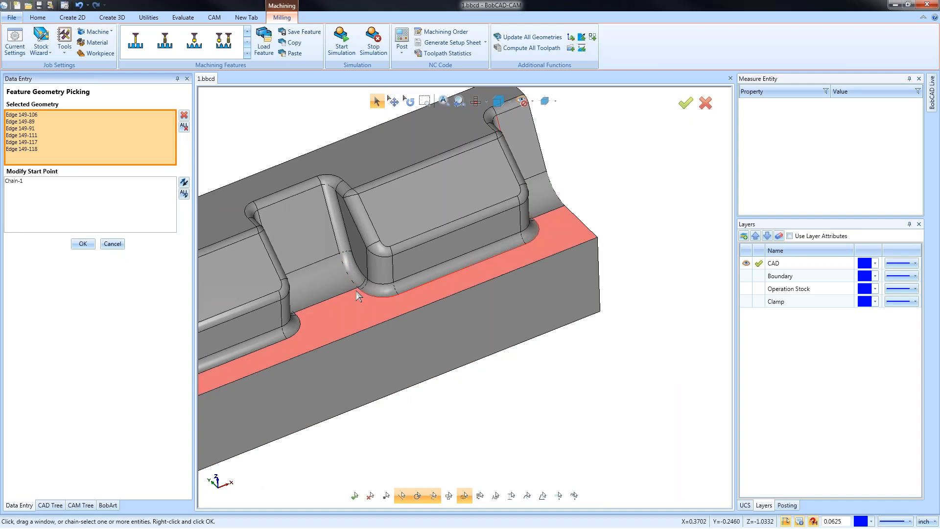
scroll(357, 289, "up", 4)
left_click(338, 253)
left_click(335, 255)
scroll(336, 255, "down", 4)
scroll(400, 324, "down", 5)
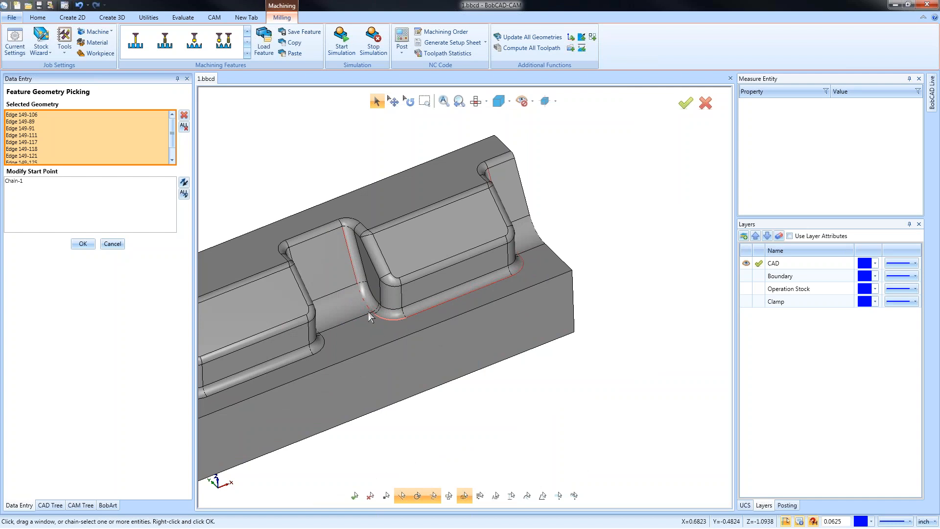
left_click(83, 244)
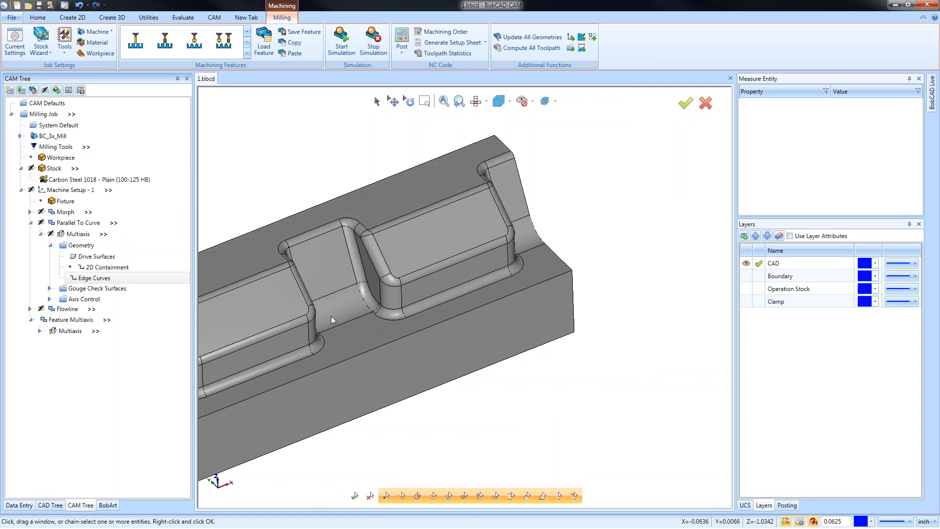
Compute the Parallel To Curve toolpath around the right block and view it from the front
right_click(77, 239)
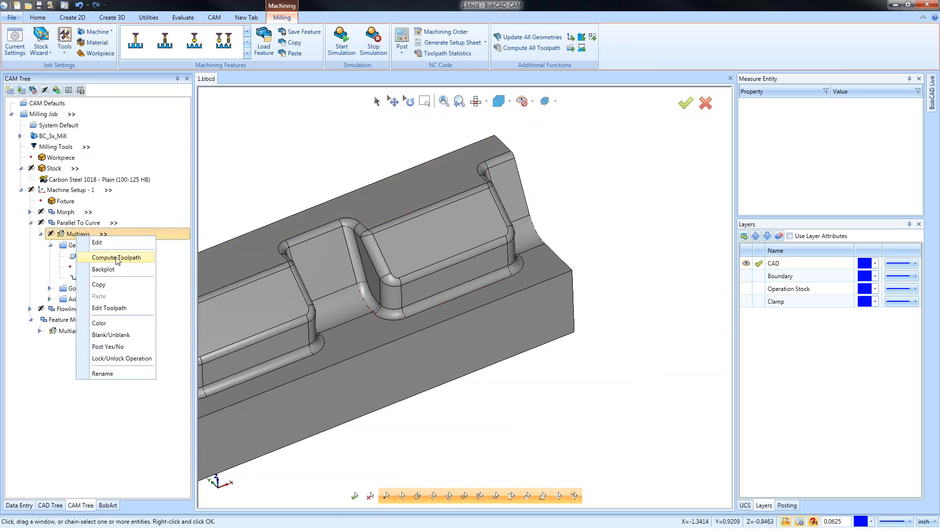
left_click(112, 259)
middle_click_drag(438, 365, 340, 346)
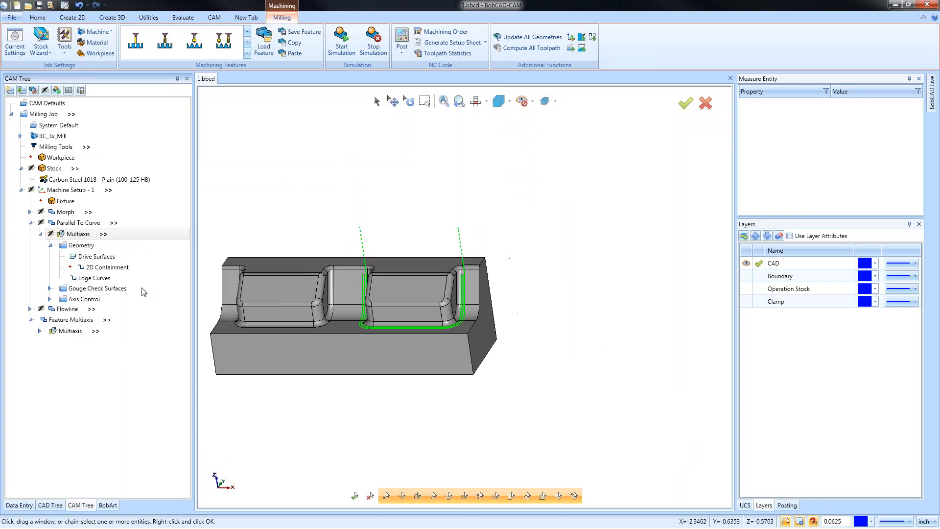
Backplot the Parallel To Curve toolpath from start to end and inspect the tool motion around the right block
right_click(78, 234)
left_click(182, 269)
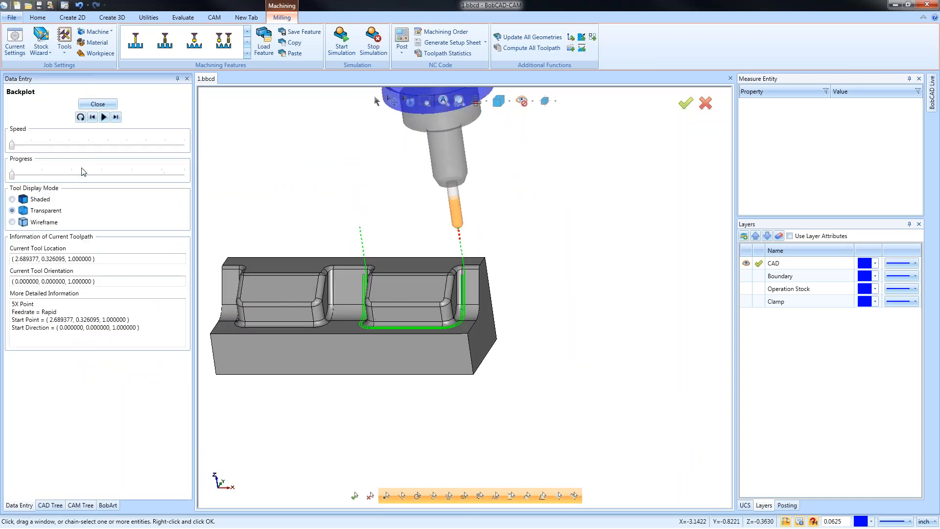
left_click_drag(13, 175, 197, 144)
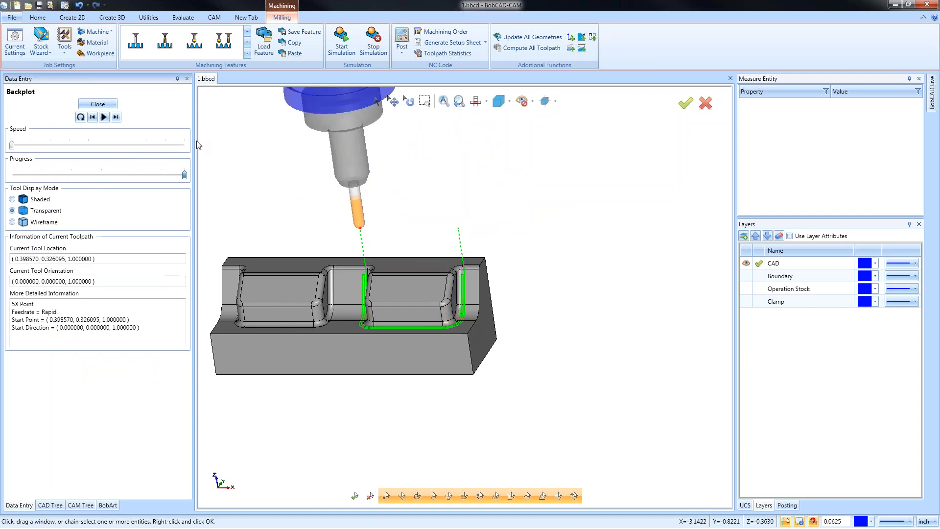
left_click(109, 104)
middle_click_drag(293, 343, 414, 361)
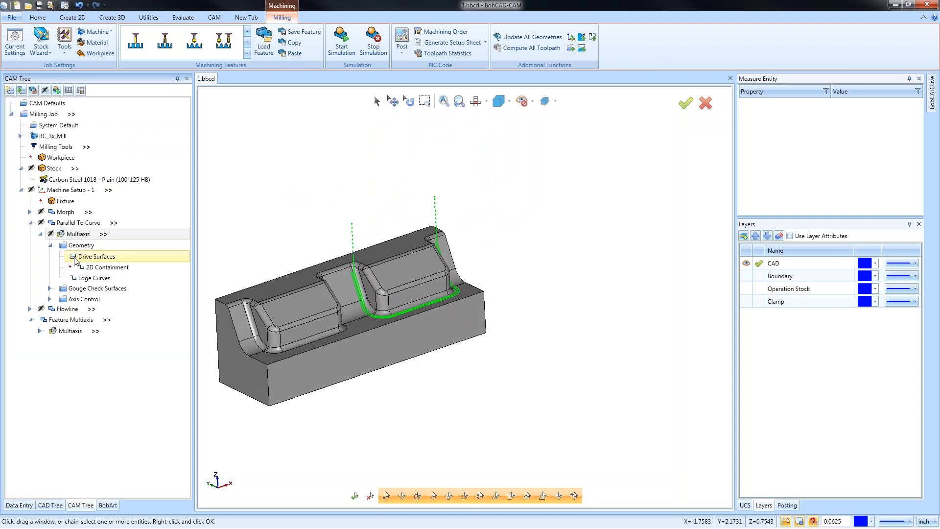
Extend the Parallel To Curve cuts by 100% of tool diameter at both start and end, and compute the toolpath
right_click(79, 234)
left_click(111, 241)
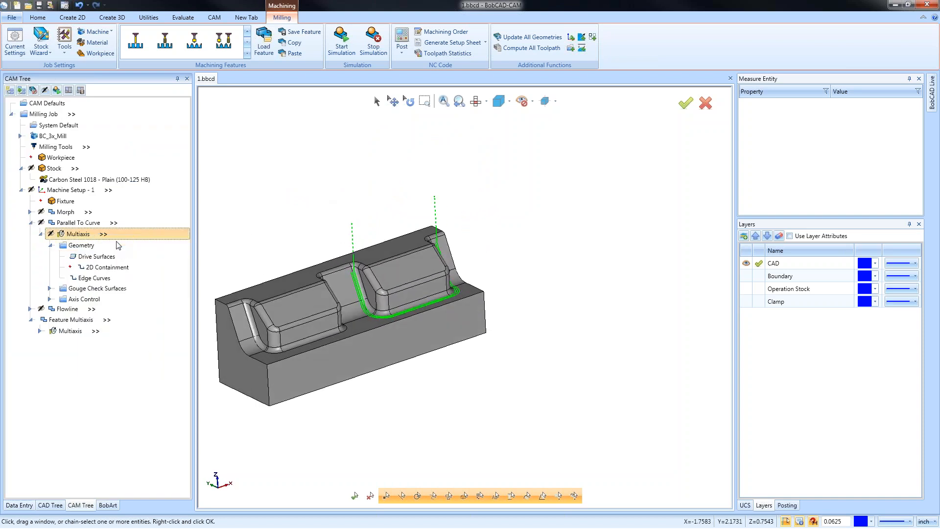
left_click(287, 140)
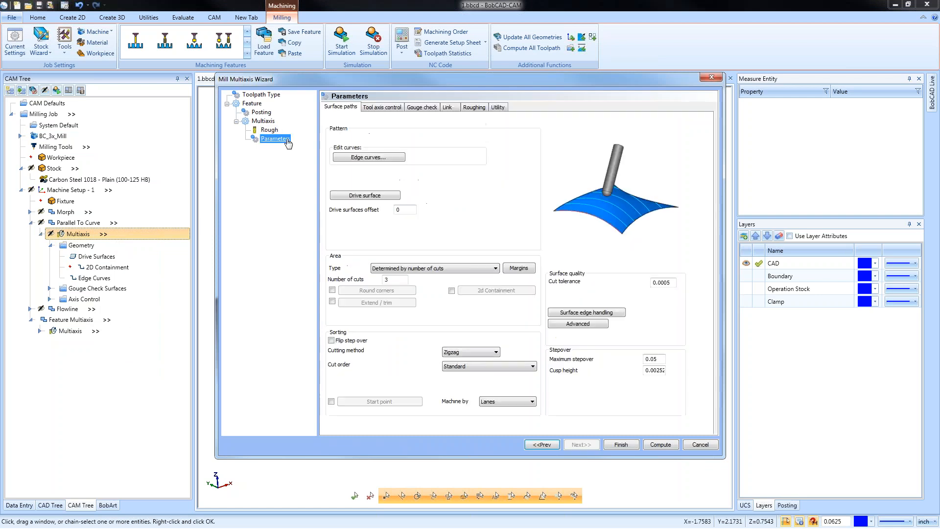
left_click(332, 301)
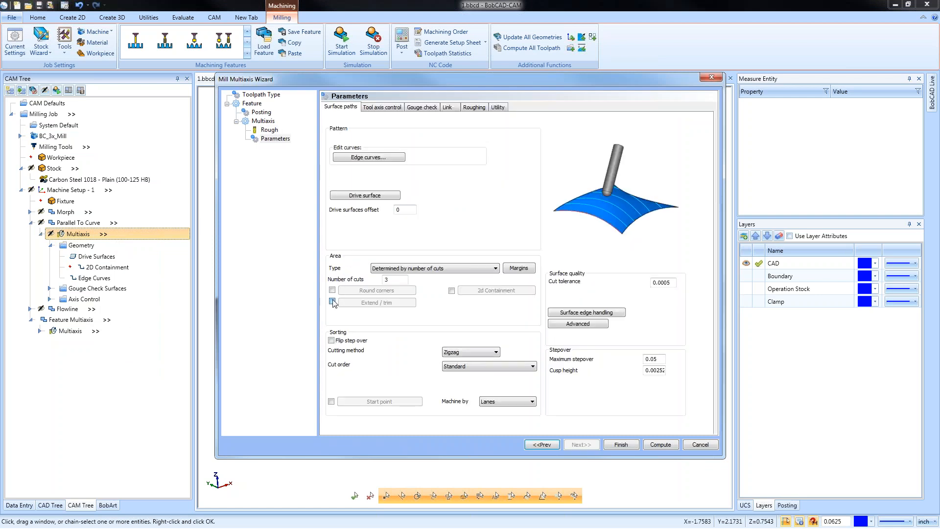
left_click(397, 303)
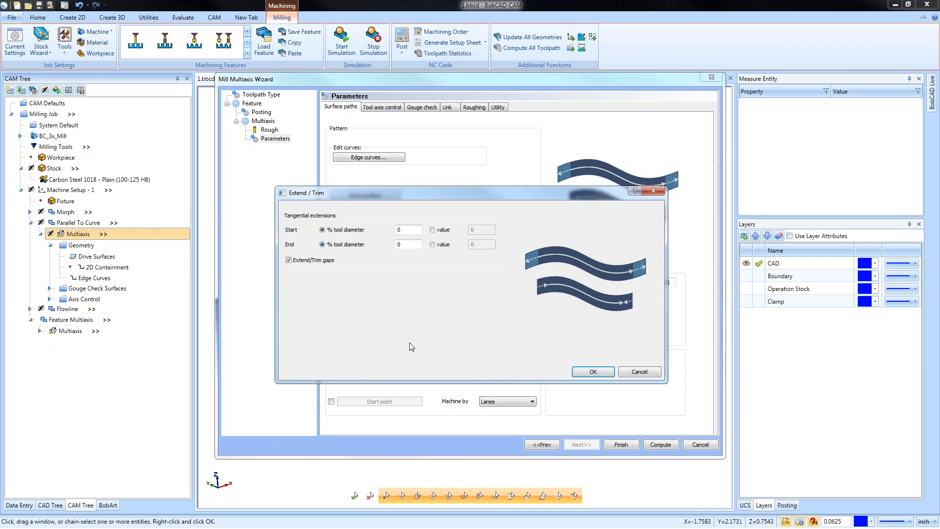
double_click(406, 230)
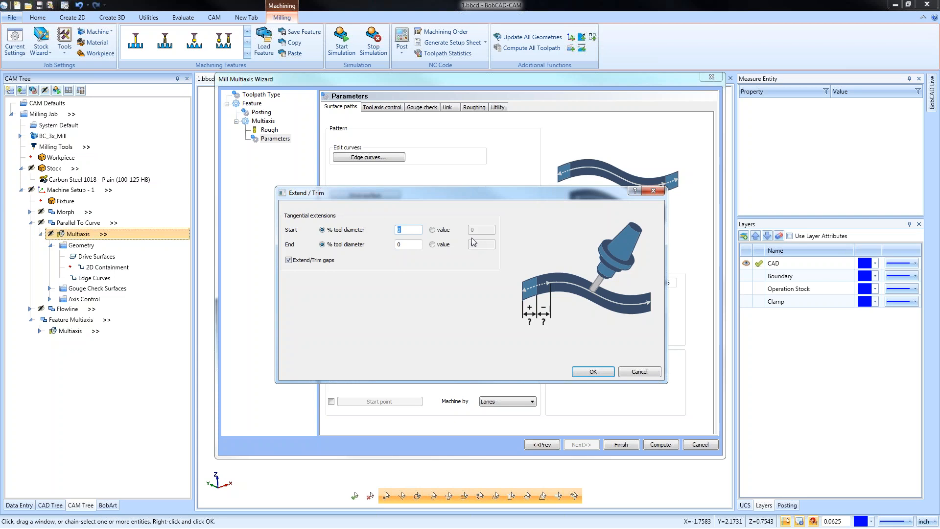
type("100")
key("Tab")
type("100")
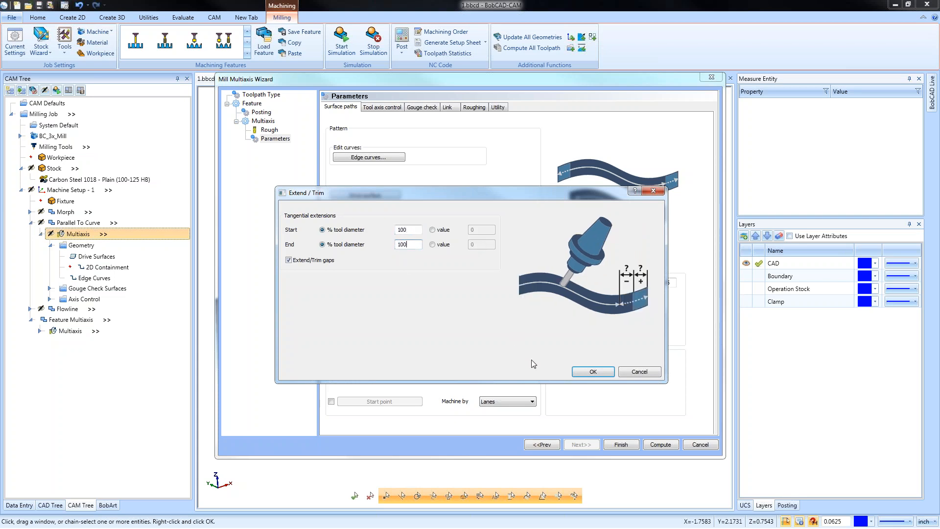
left_click(577, 375)
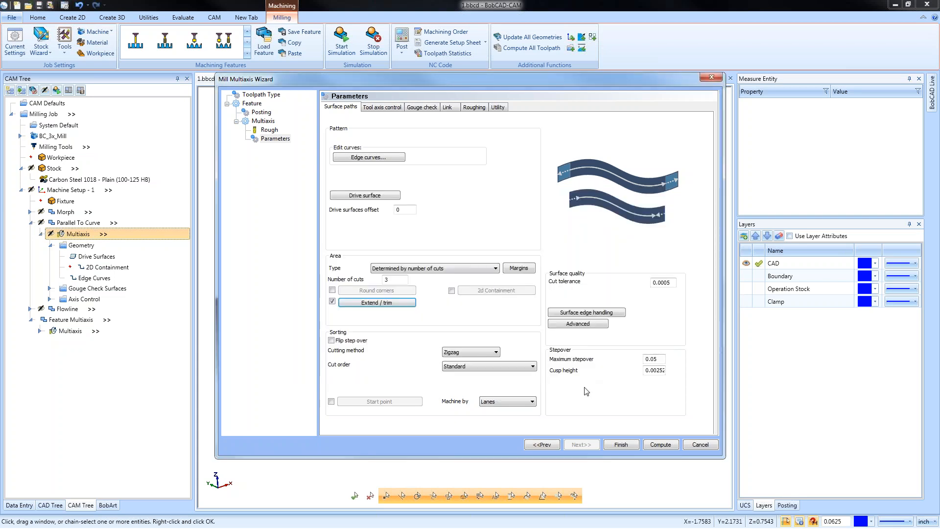
left_click(660, 445)
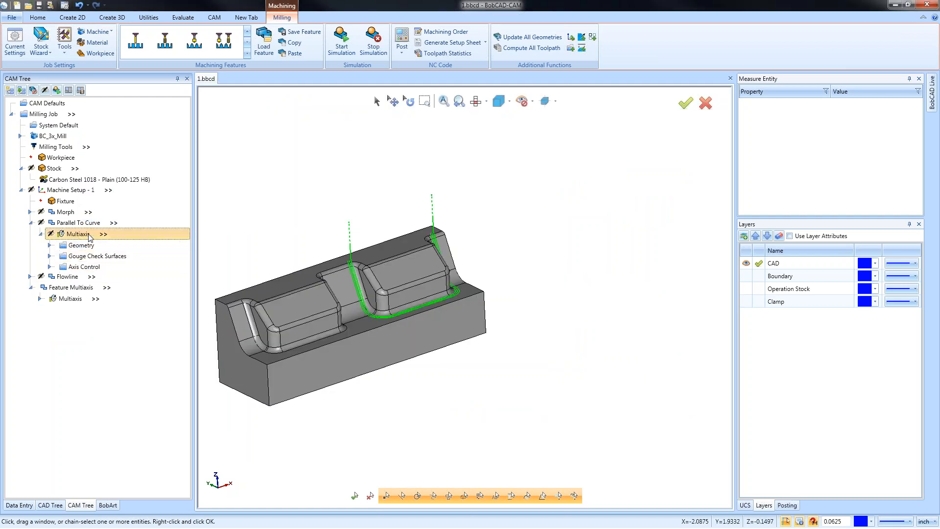
middle_click_drag(368, 287, 442, 348)
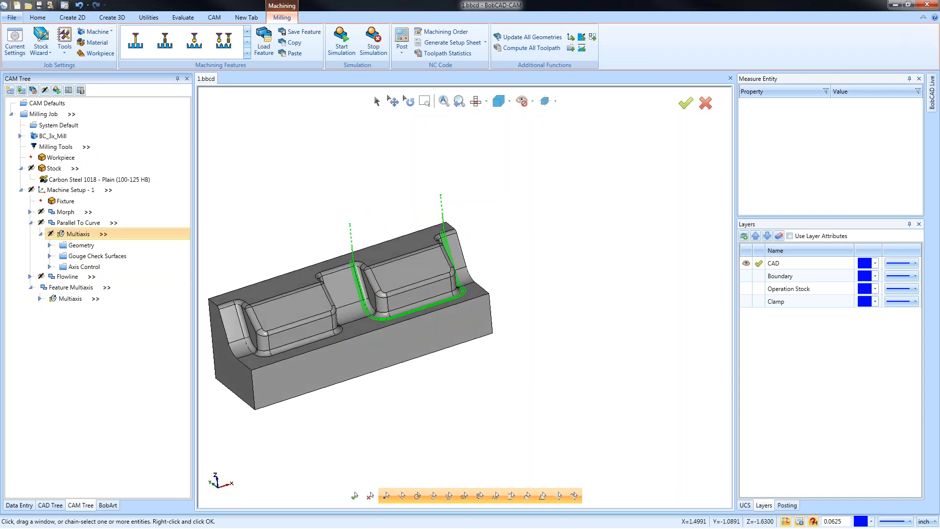
Display the Morph toolpath and the Parallel To Curve toolpath on the part to compare them
left_click(30, 223)
left_click(30, 213)
left_click(77, 223)
middle_click_drag(355, 340, 367, 336)
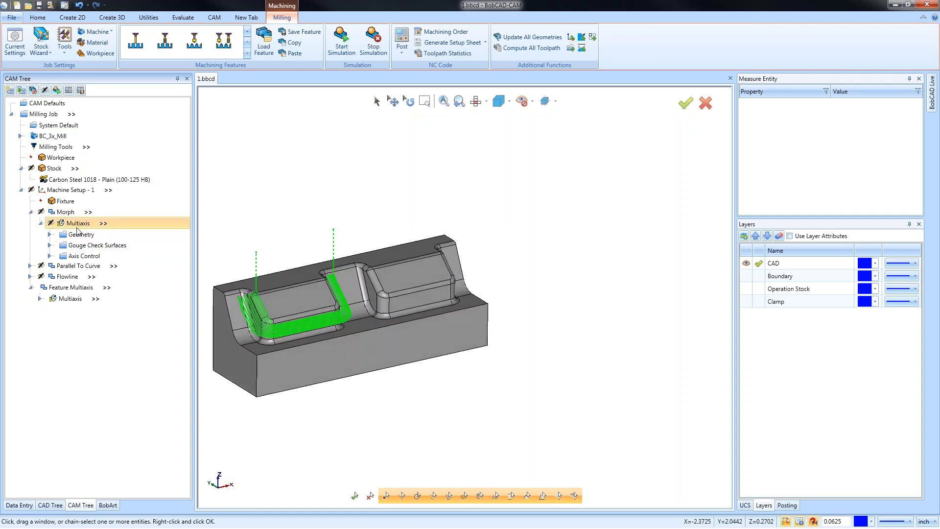
left_click(30, 212)
left_click(30, 222)
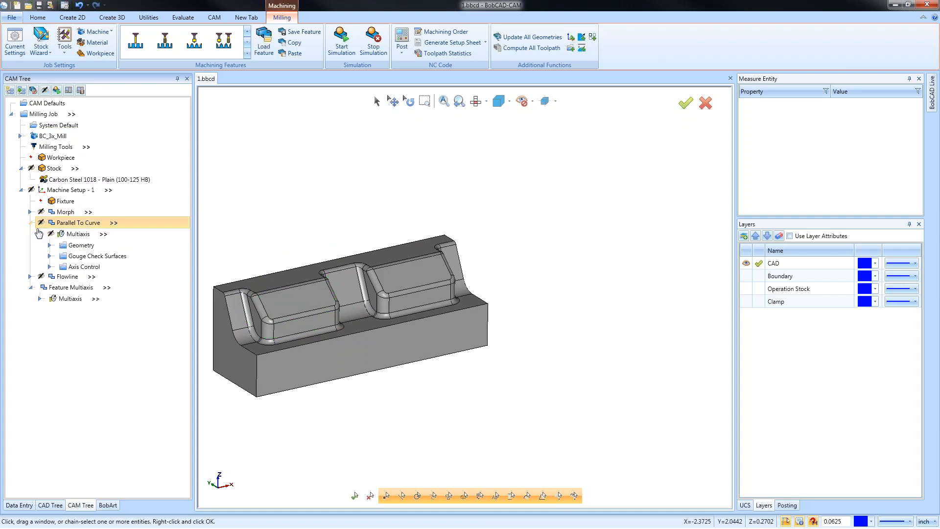
left_click(76, 234)
mouse_move(441, 362)
middle_mouse_down()
mouse_move(457, 361)
mouse_move(445, 364)
middle_mouse_up()
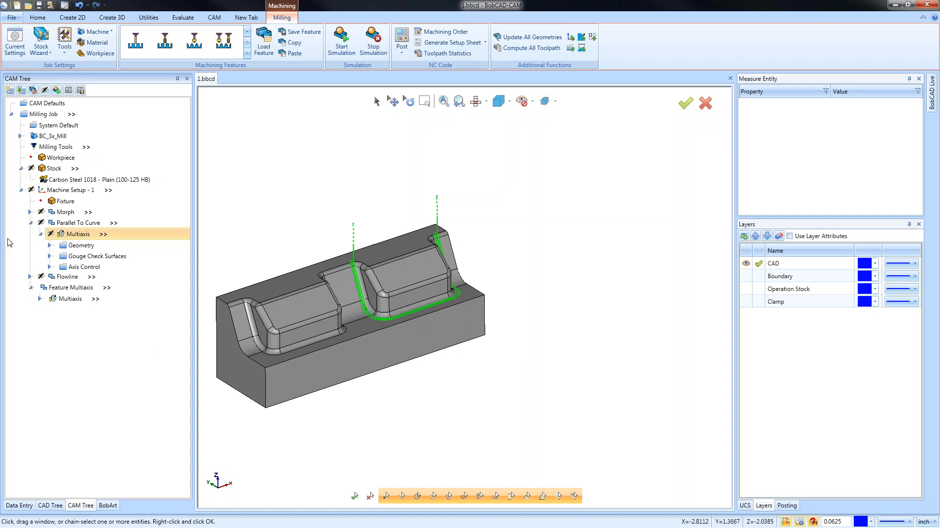
Display the Flowline toolpath and examine its pattern on the left block's sloped face
left_click(31, 222)
left_click(31, 234)
left_click(31, 234)
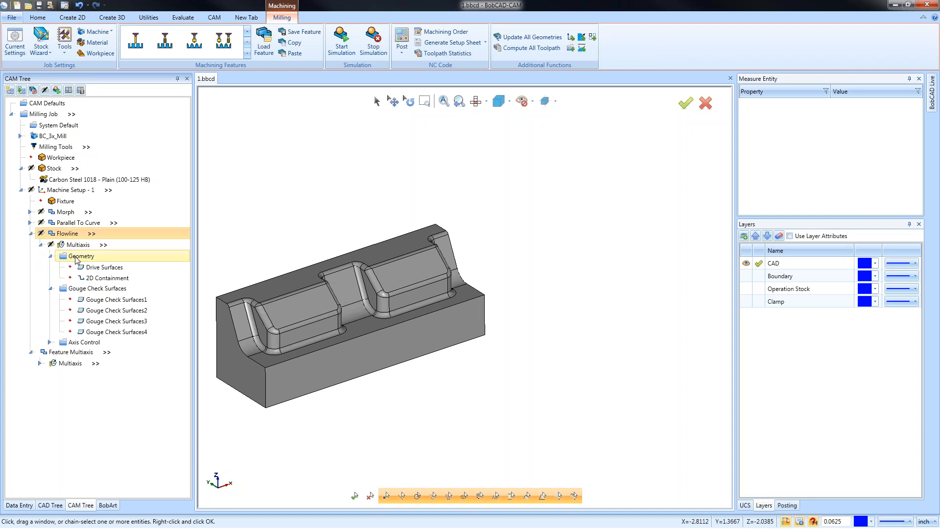
left_click(77, 245)
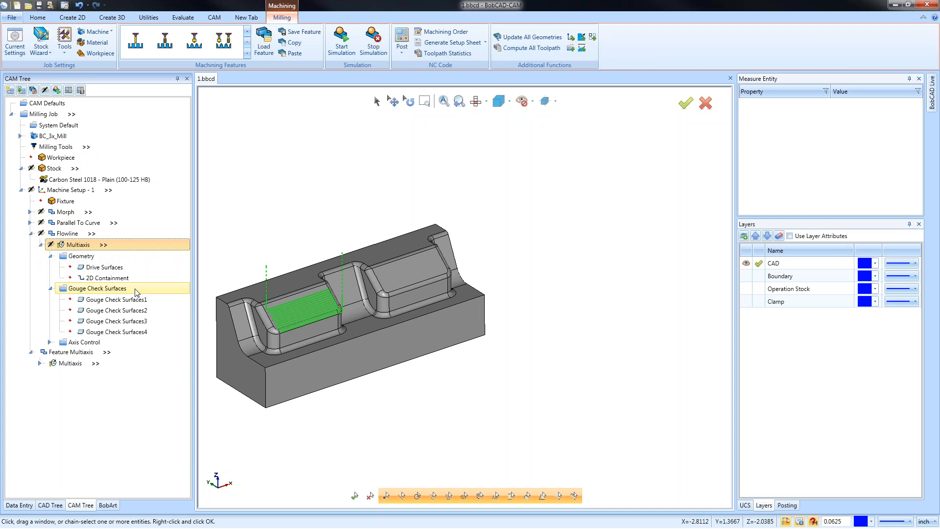
scroll(278, 313, "up", 1)
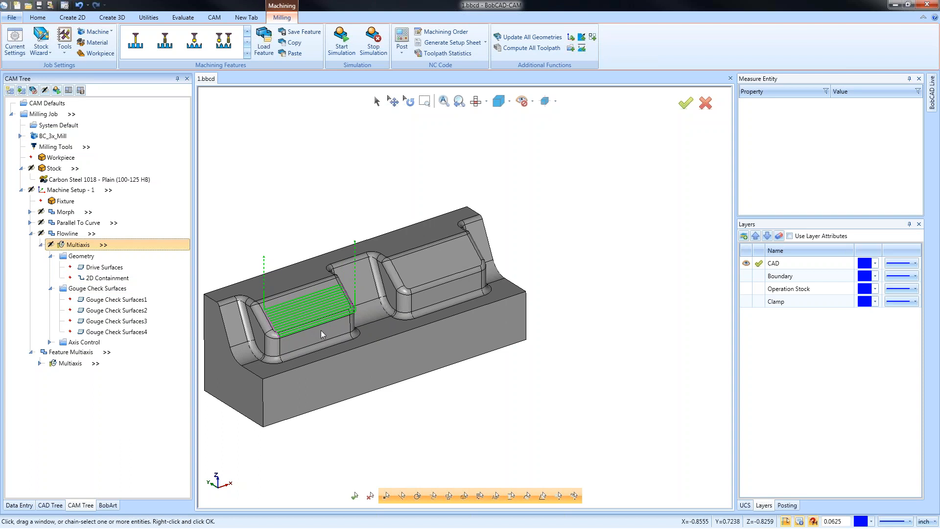
Try to compute Flowline with its pattern style changed to run across the face instead of Along
right_click(86, 244)
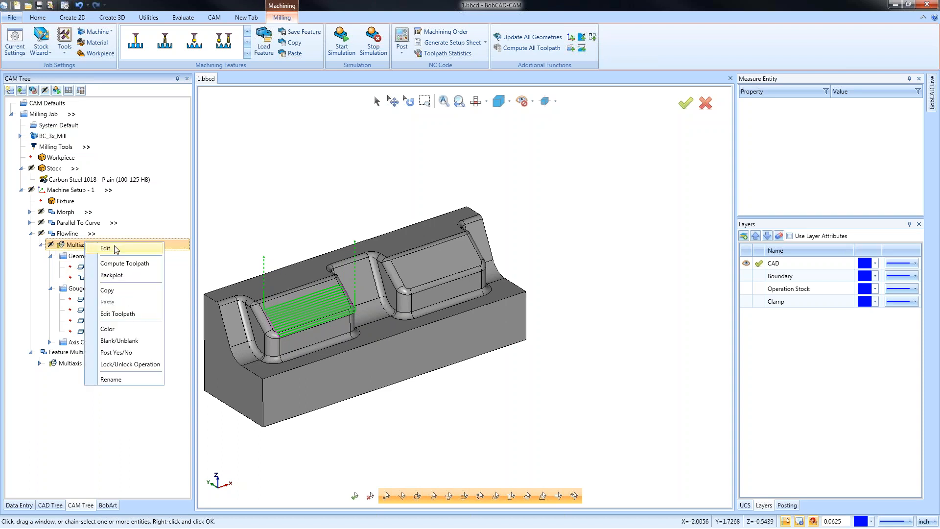
left_click(116, 248)
left_click(274, 138)
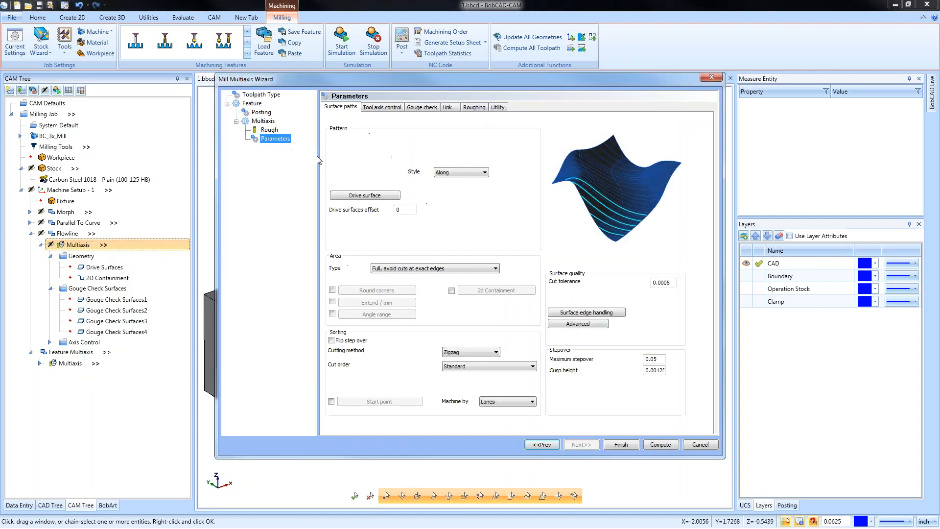
left_click(473, 175)
left_click(469, 192)
left_click(659, 444)
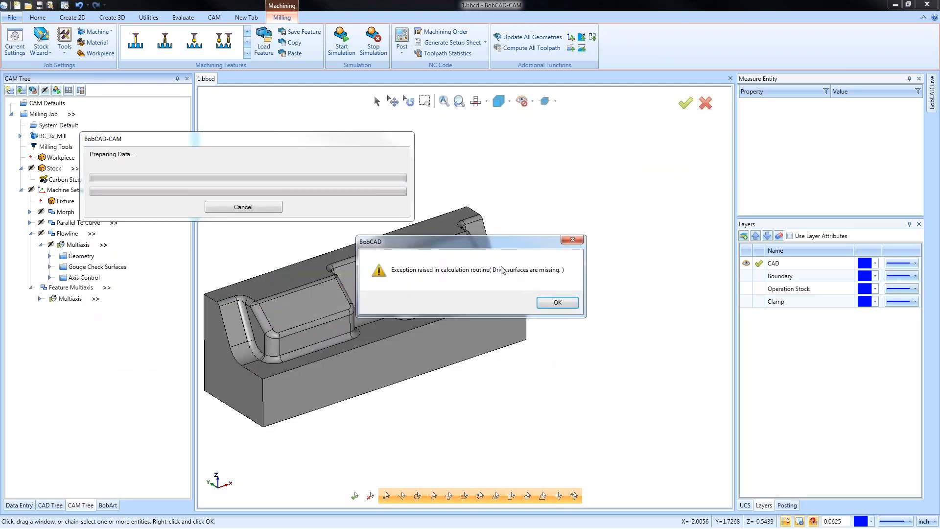
left_click(557, 302)
Assign the left block's sloped face as the Flowline drive surface and compute the toolpath
left_click(50, 255)
left_click(80, 266)
right_click(79, 266)
left_click(120, 273)
left_click(292, 311)
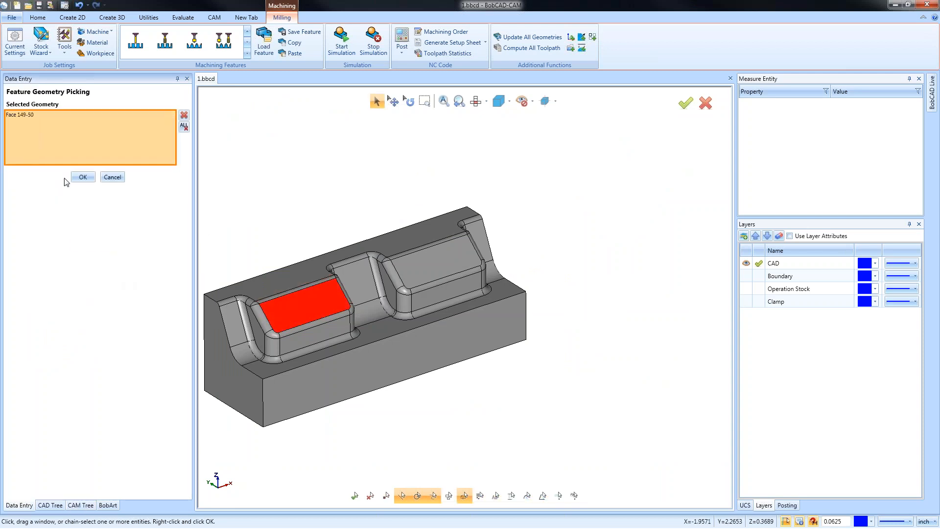
left_click(81, 178)
right_click(79, 246)
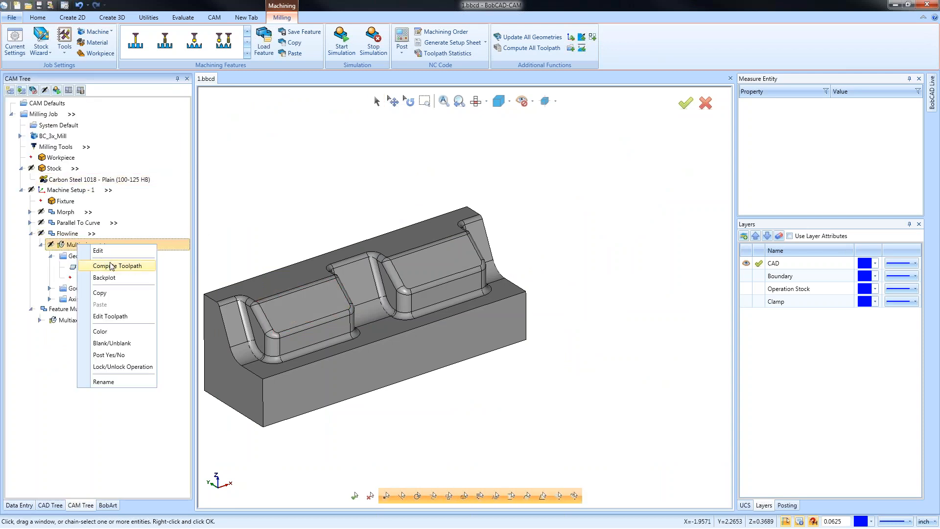
left_click(111, 266)
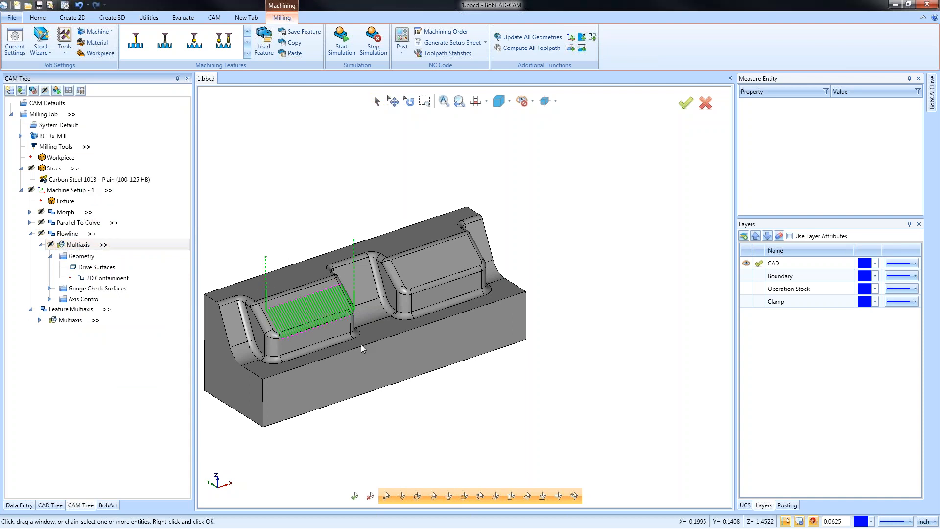
Set the Flowline pattern style to Along and compute the toolpath
right_click(78, 244)
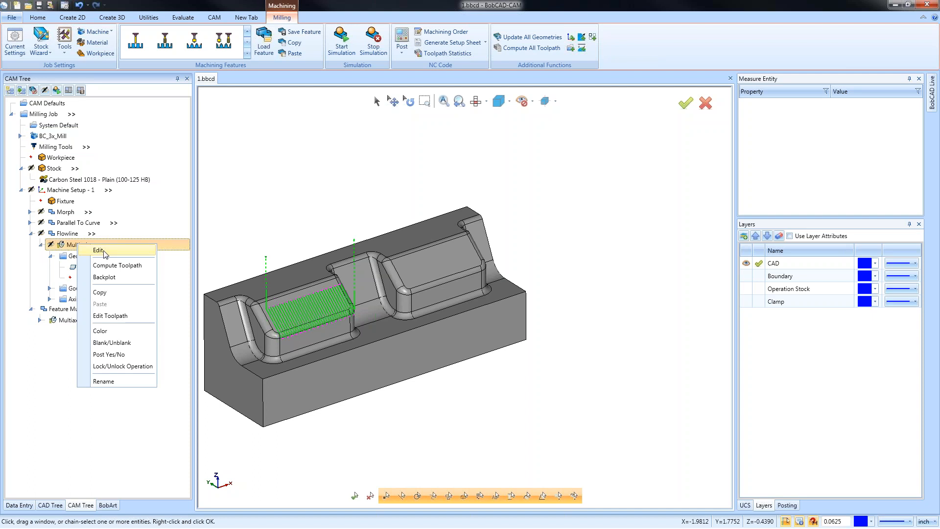
left_click(125, 252)
left_click(275, 138)
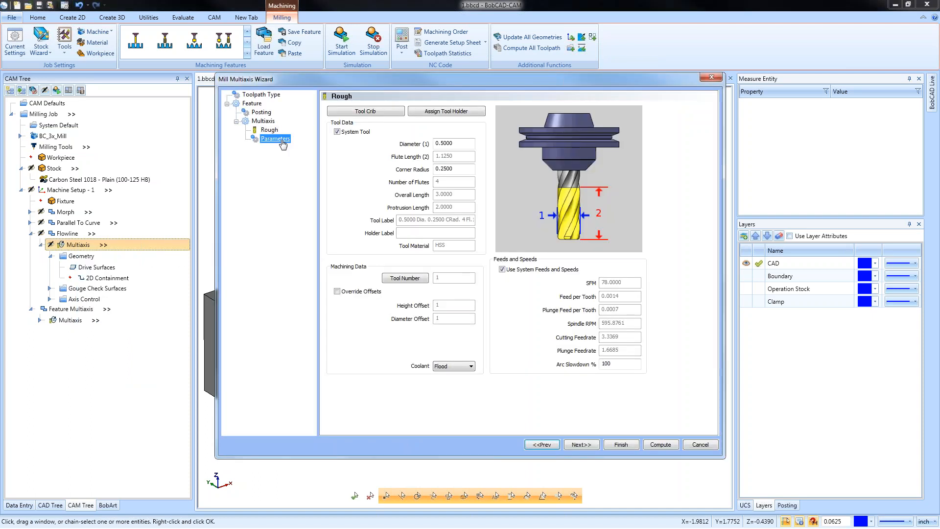
left_click(457, 177)
left_click(461, 185)
left_click(660, 443)
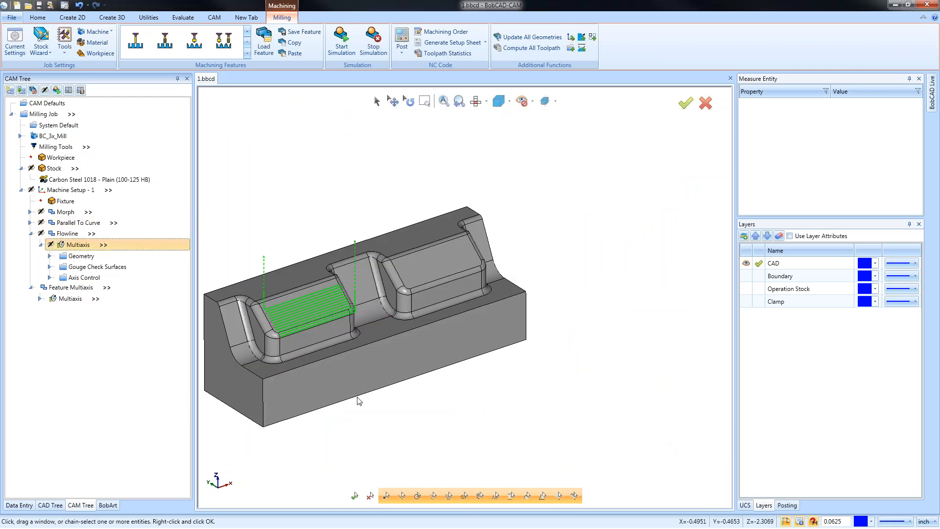
scroll(403, 378, "down", 2)
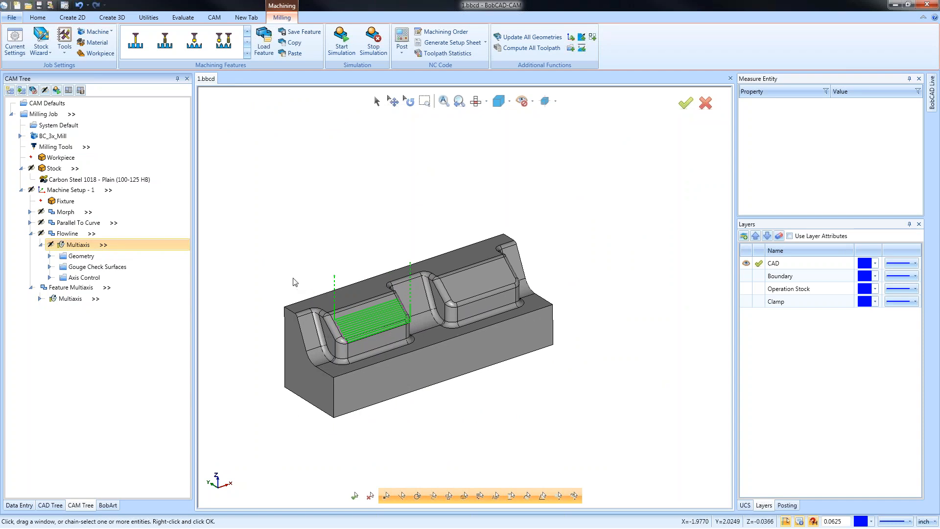
Delete the extra Feature Multiaxis operation below Flowline from the machine setup
left_click(27, 235)
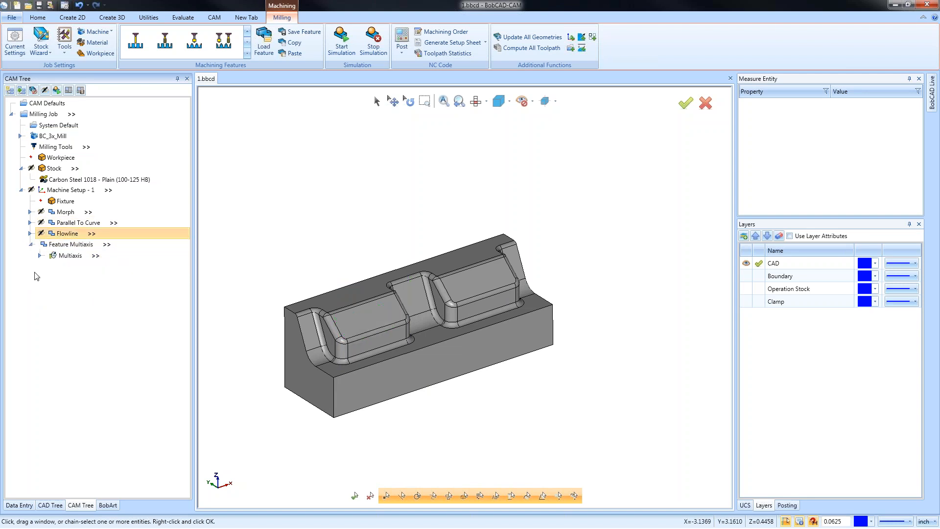
left_click(54, 246)
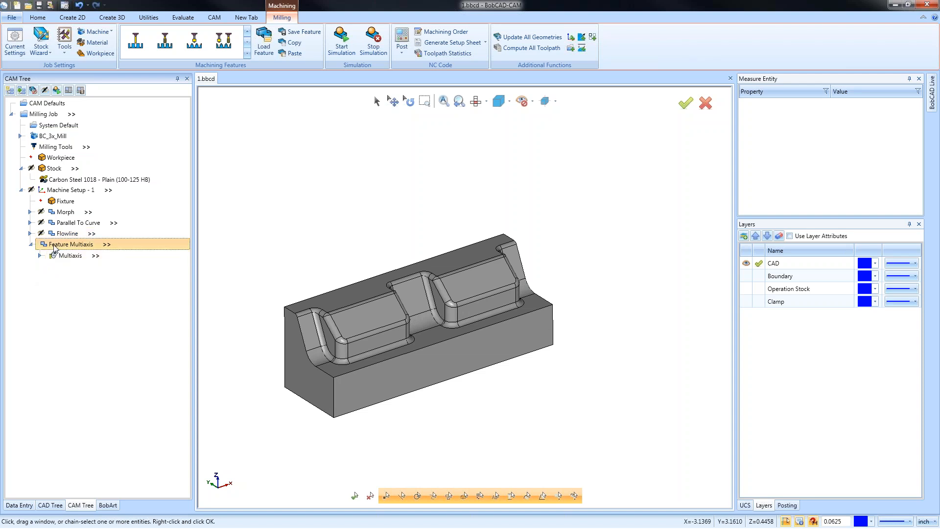
key("Delete")
left_click(493, 288)
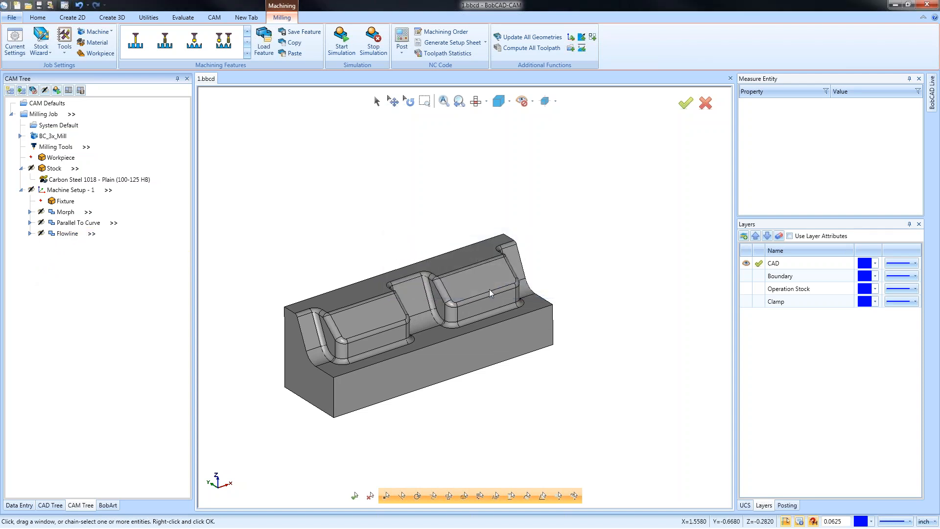
Remove the drive surfaces and the upper and lower edge curves from Morph's Multiaxis geometry
left_click(29, 213)
left_click(77, 225)
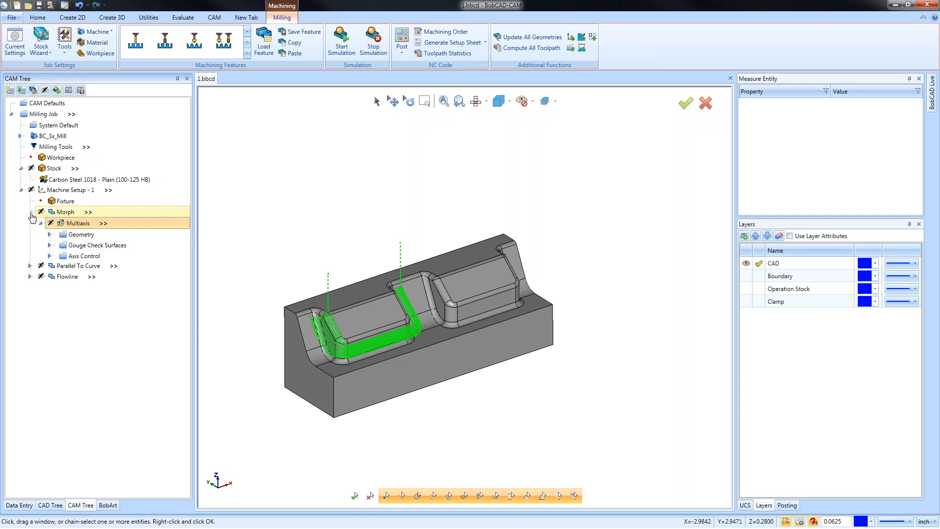
left_click(49, 235)
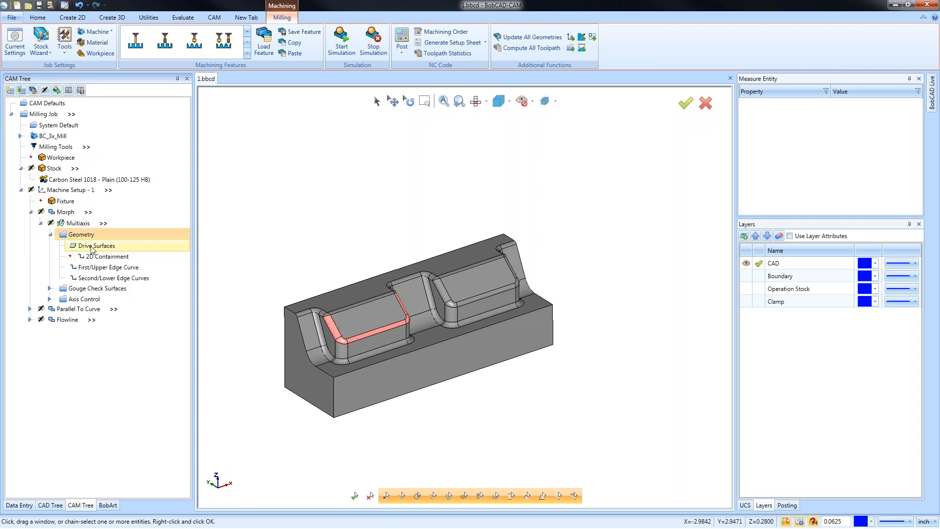
right_click(102, 269)
left_click(128, 286)
right_click(104, 277)
left_click(143, 299)
left_click(41, 223)
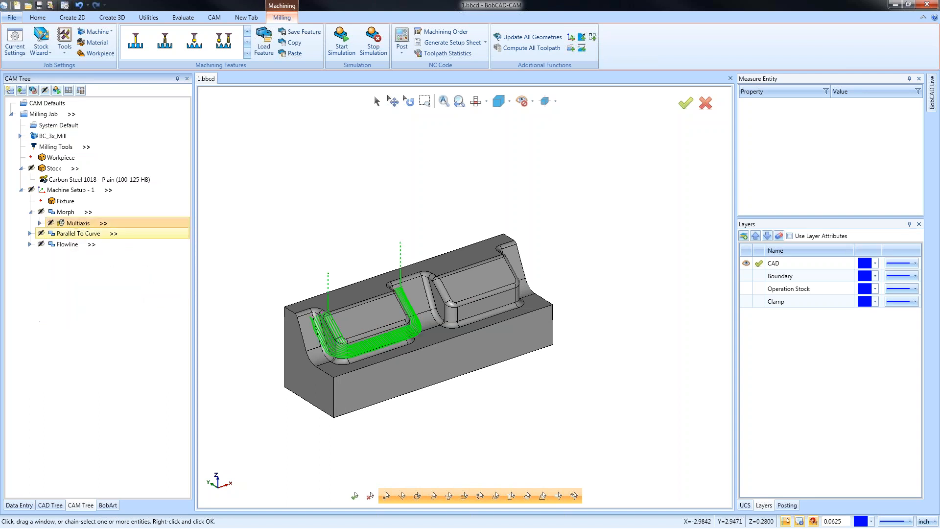
Review the drive surfaces assigned to Parallel To Curve and collapse the features in the machine setup
left_click(30, 233)
left_click(50, 257)
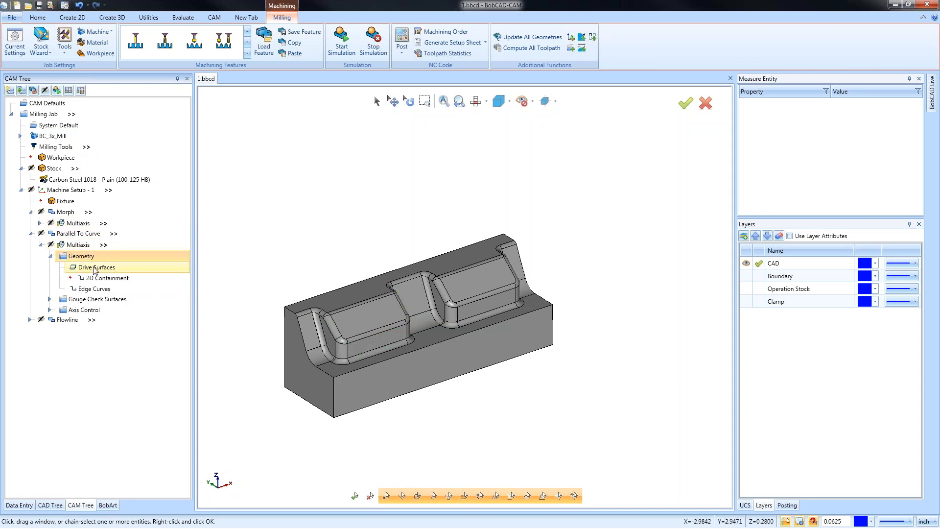
right_click(100, 268)
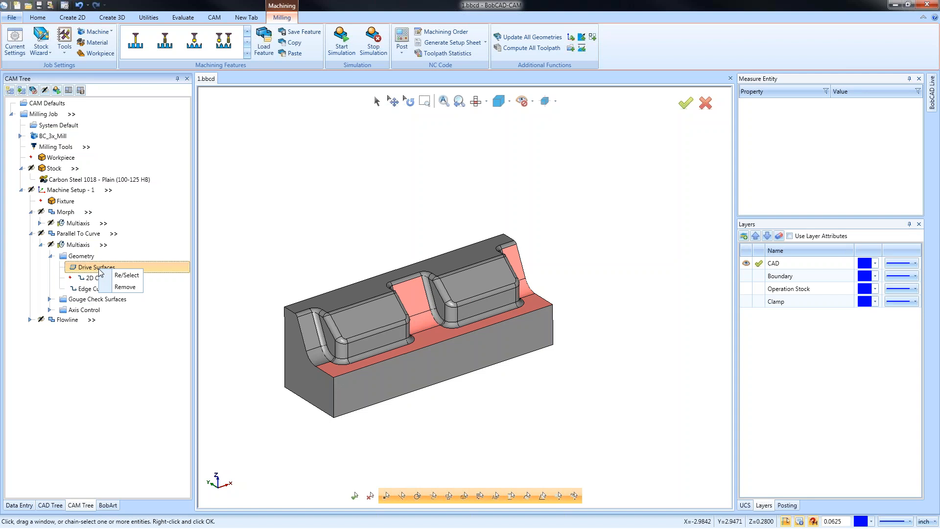
left_click(31, 234)
left_click(31, 244)
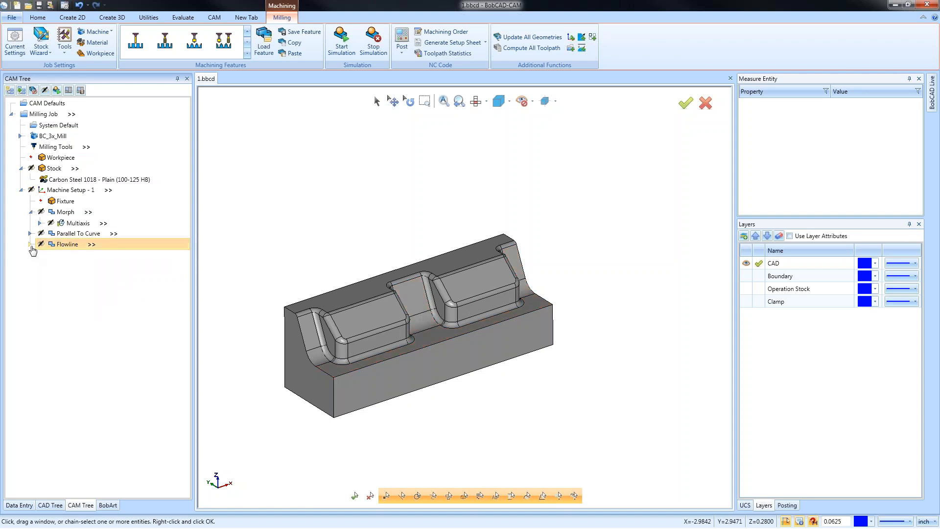
left_click(30, 244)
left_click(31, 212)
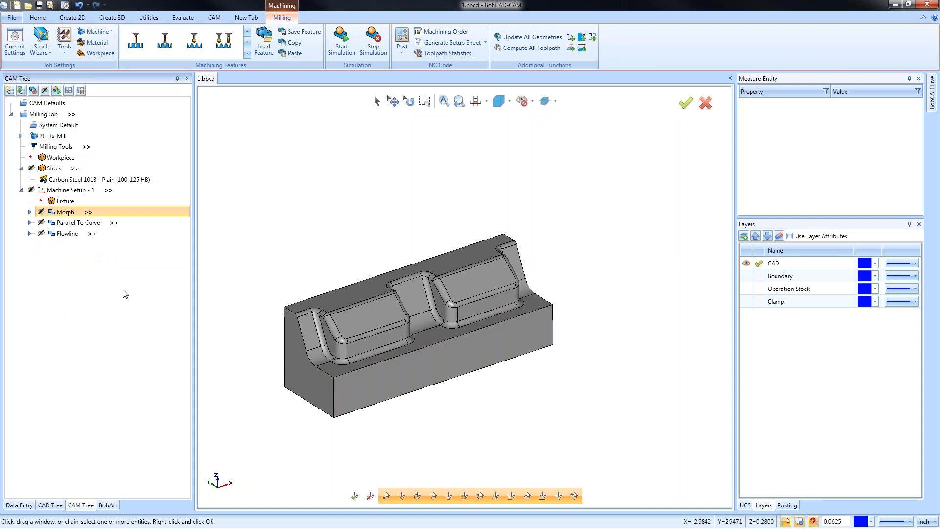
Recompute Morph's Multiaxis operation with its geometry emptied to clear the old toolpath
left_click(30, 211)
left_click(40, 222)
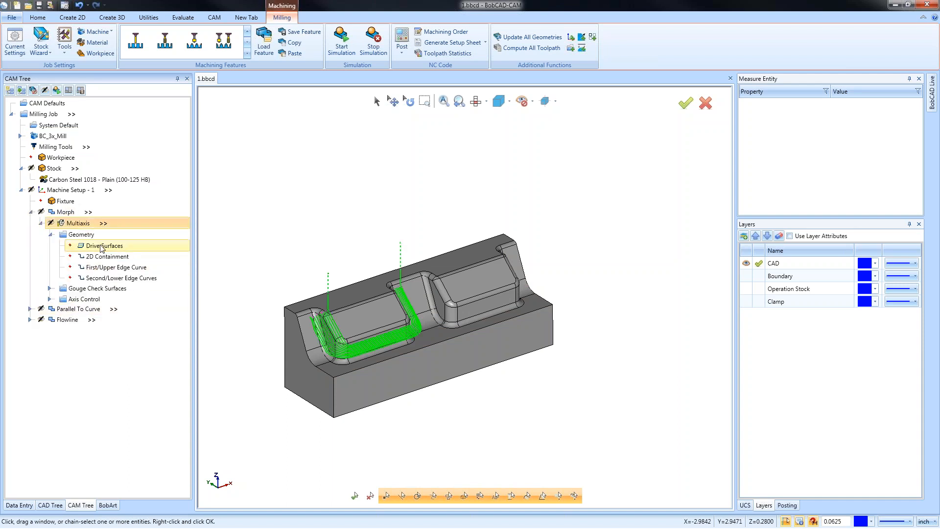
right_click(78, 224)
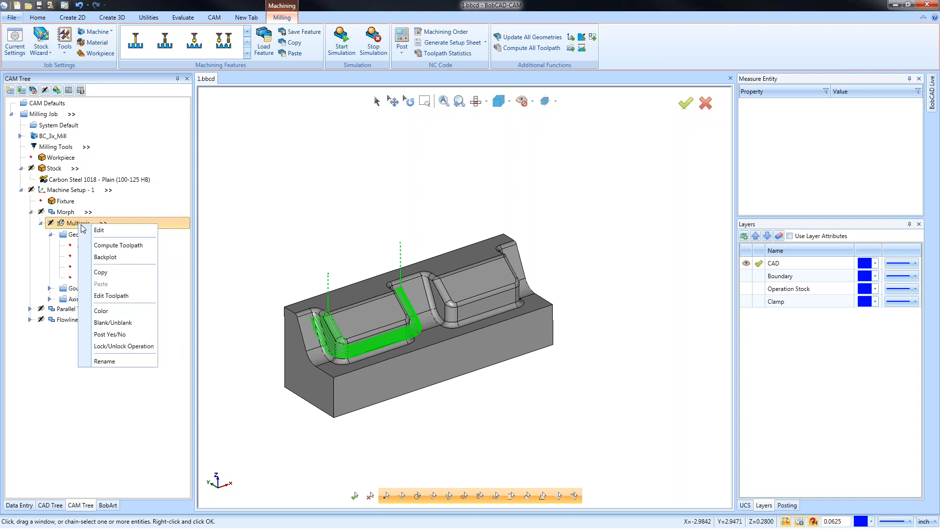
left_click(124, 246)
left_click(551, 303)
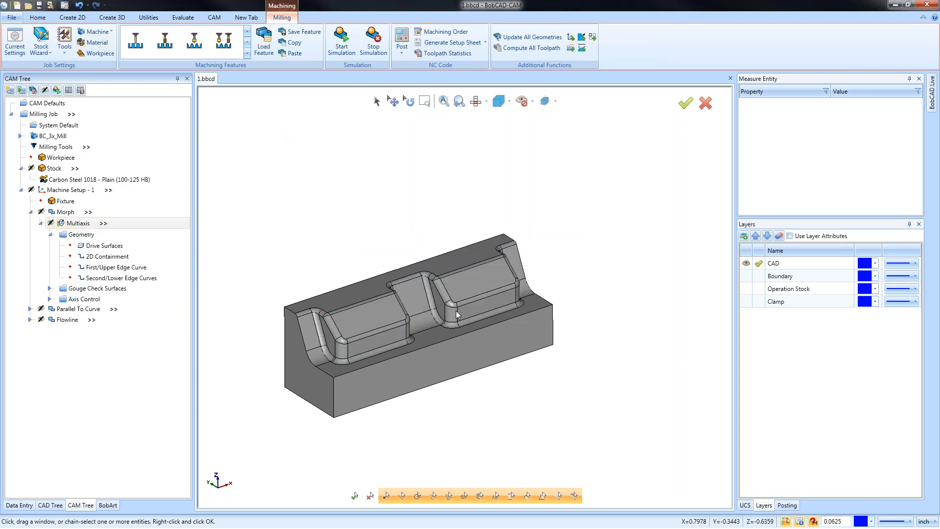
Assign the five lower wall faces around the left block, including its rounded corners, as Morph's drive surfaces
middle_click_drag(509, 342, 485, 383)
scroll(444, 324, "up", 3)
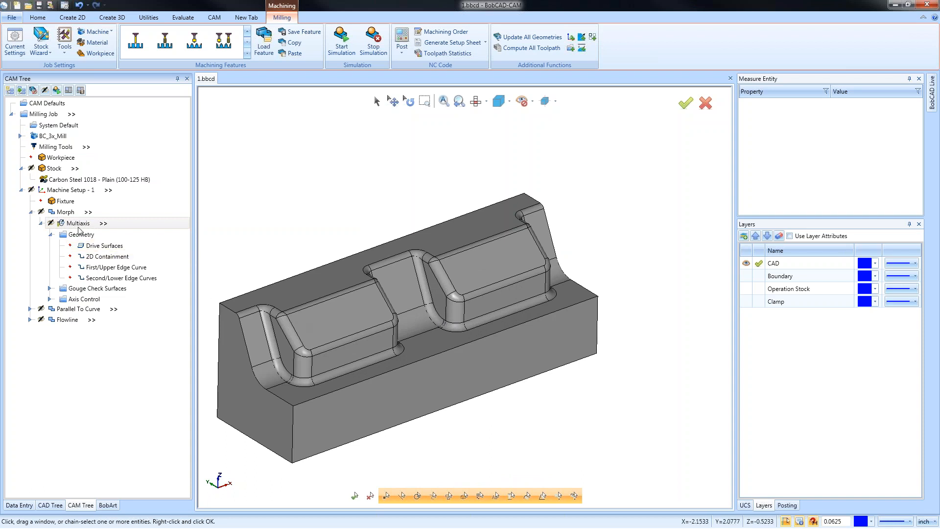
right_click(91, 246)
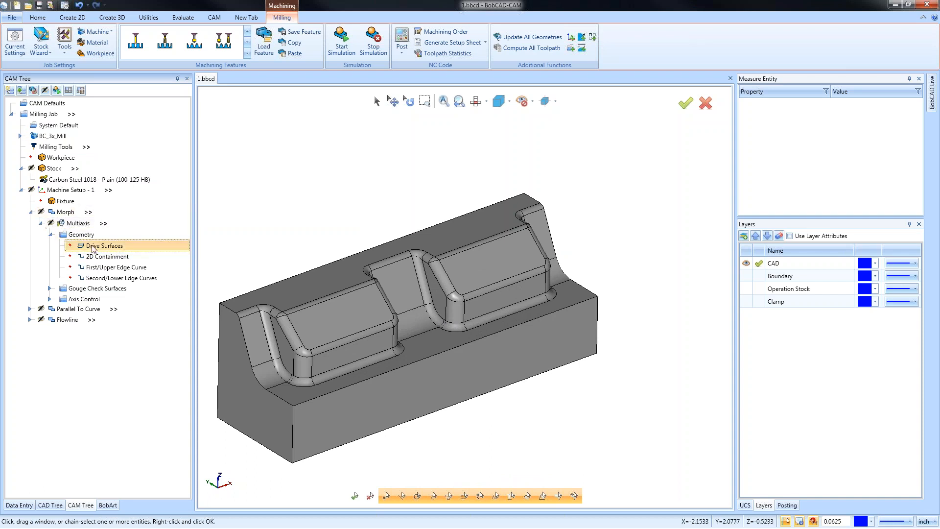
left_click(113, 252)
left_click(283, 350)
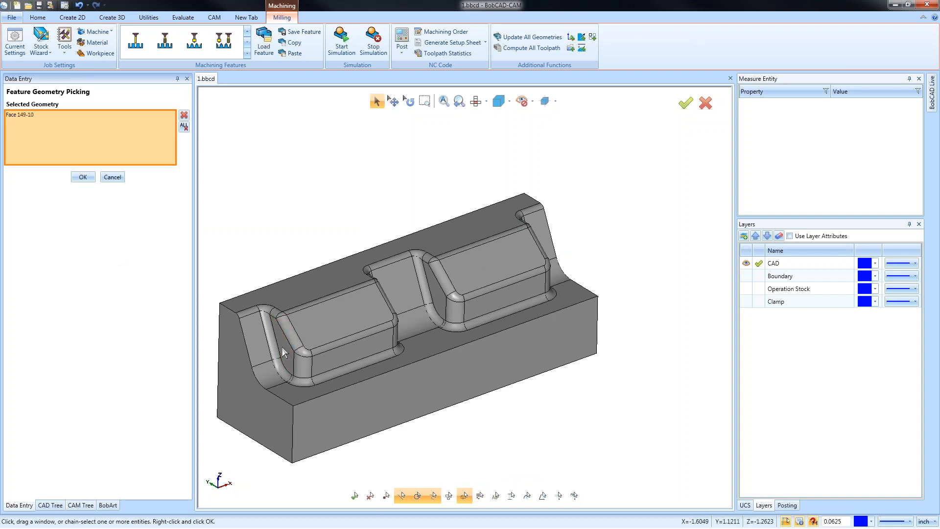
left_click(303, 364)
left_click(357, 354)
middle_click_drag(465, 360, 365, 343)
left_click(367, 307)
middle_click_drag(437, 356, 385, 351)
left_click(389, 277)
middle_click_drag(390, 294, 430, 387)
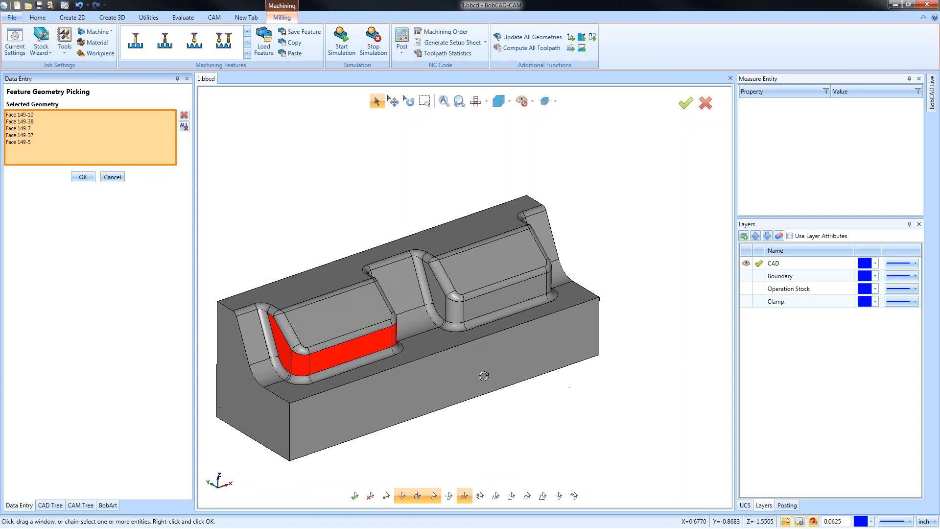
left_click(83, 177)
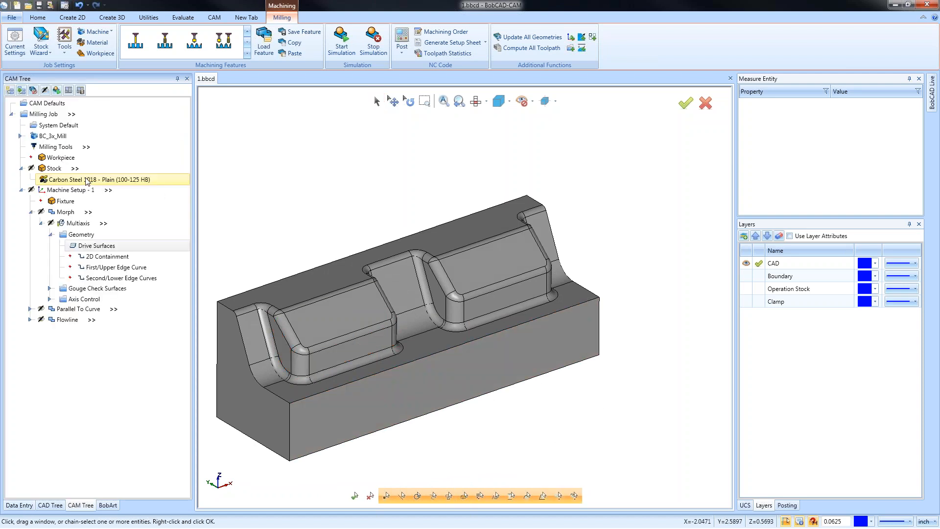
Assign the chain of upper edges along the left block's walls as Morph's First/Upper Edge Curve
right_click(94, 271)
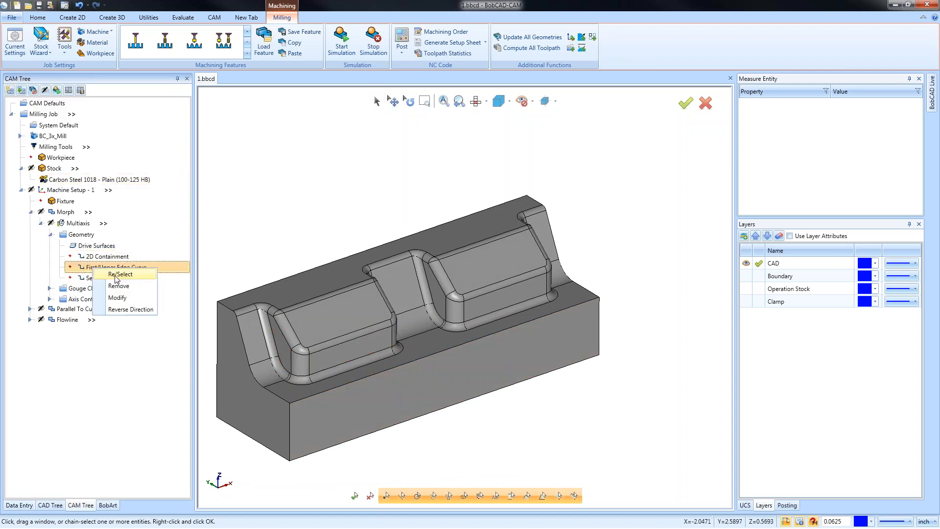
left_click(120, 280)
scroll(283, 334, "up", 3)
left_click(280, 333)
left_click(354, 358)
left_click(354, 357)
middle_click_drag(509, 385, 411, 392)
left_click(421, 280)
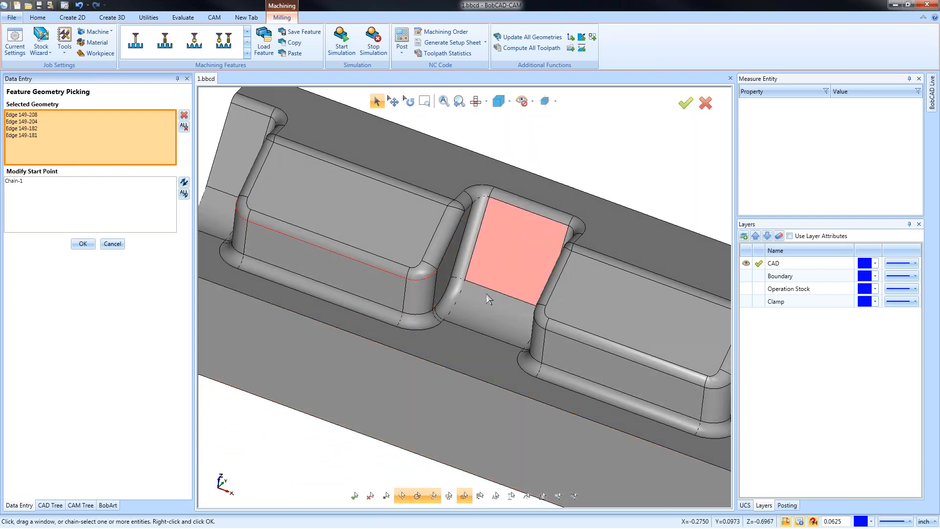
middle_click_drag(485, 293, 446, 255)
left_click(442, 245)
middle_click_drag(391, 327, 531, 345)
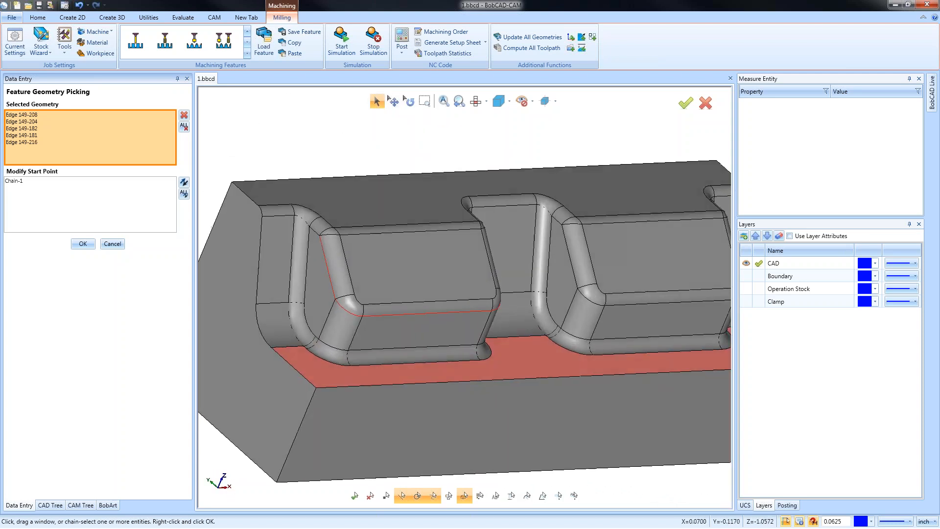
left_click(83, 243)
Assign the chain of lower edges along the base fillet of the left block's walls as Morph's Second/Lower Edge Curve
right_click(101, 278)
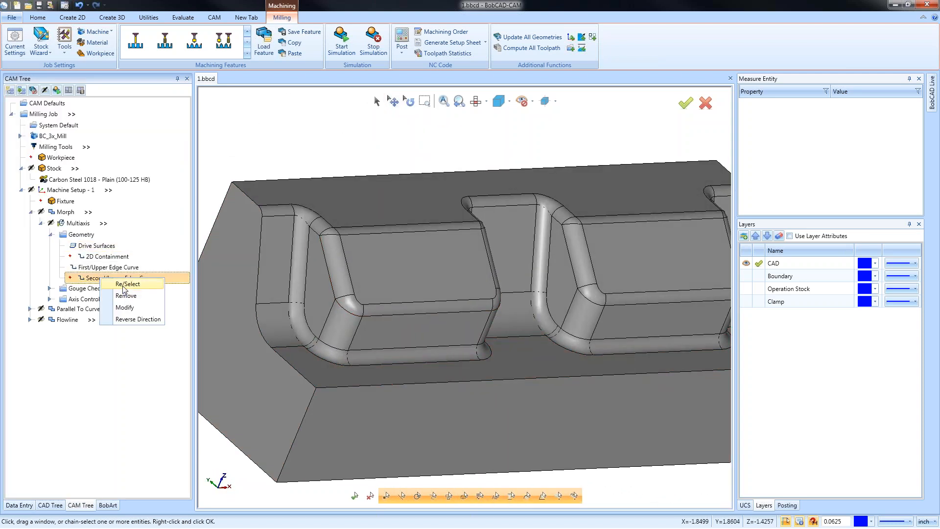
left_click(126, 284)
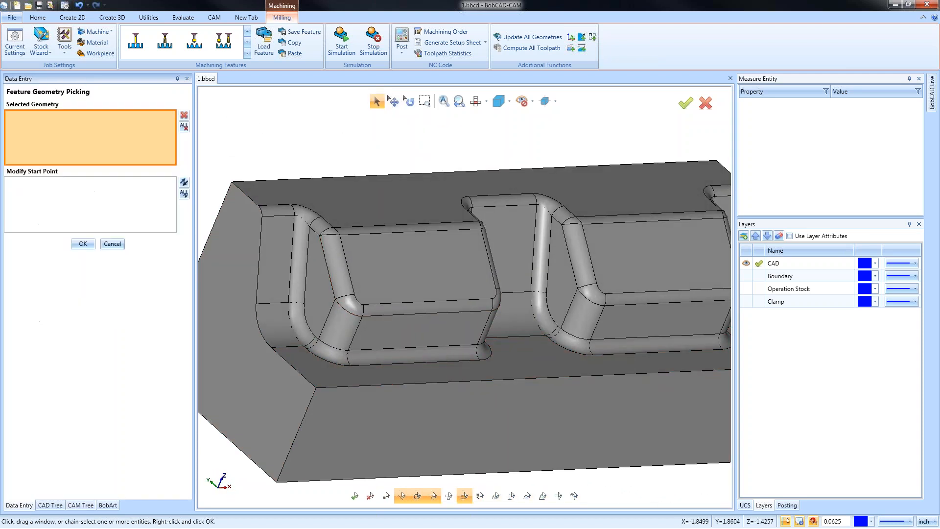
left_click(308, 252)
left_click(310, 322)
left_click(324, 348)
left_click(334, 346)
left_click(361, 353)
middle_click_drag(363, 349, 470, 323)
left_click(443, 305)
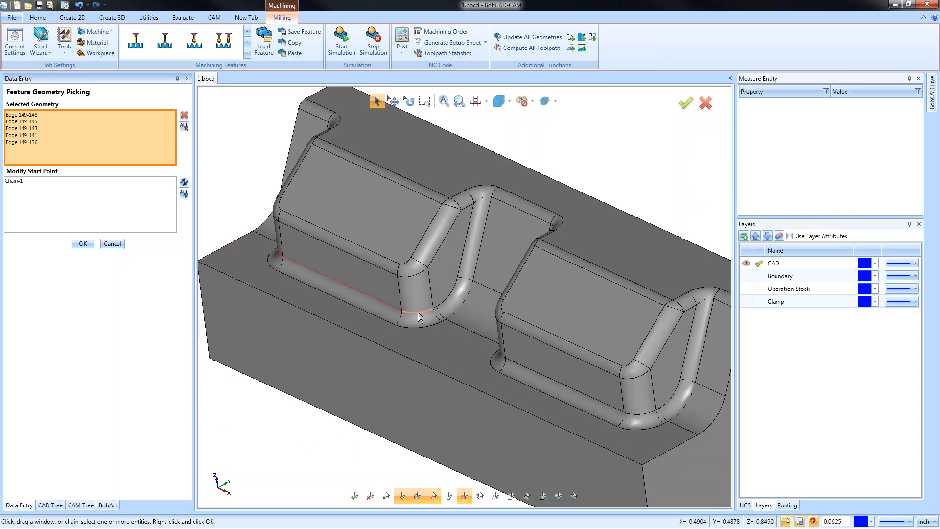
left_click(446, 302)
left_click(460, 269)
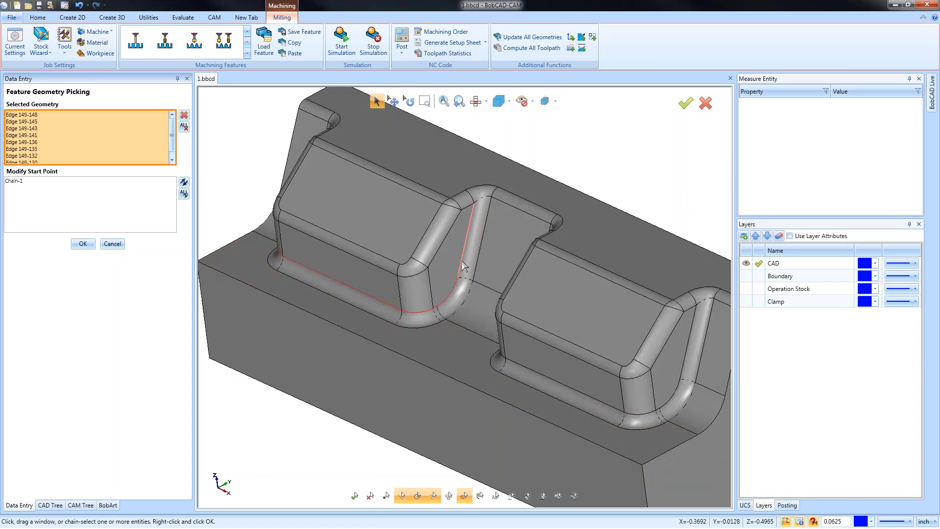
left_click(461, 264)
left_click(83, 243)
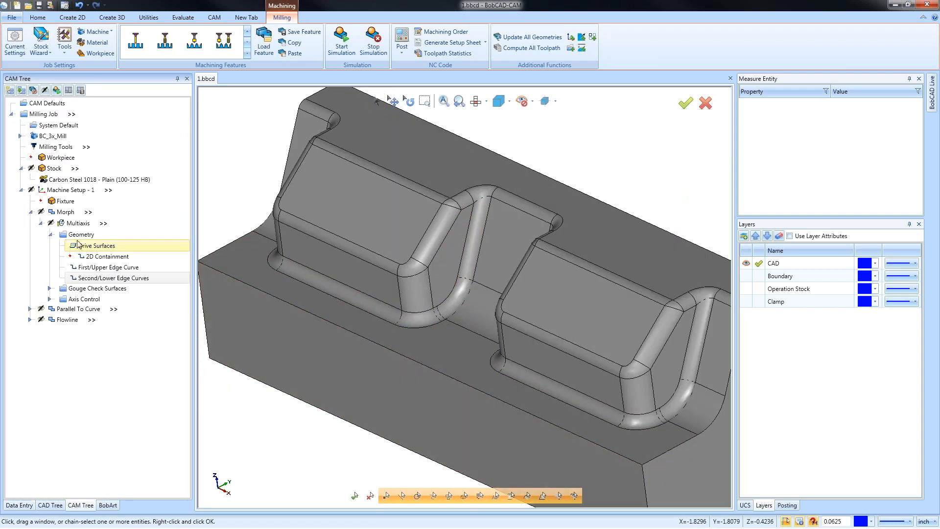
Compute the Morph toolpath for the left block's newly assigned walls and edge curves
right_click(83, 227)
left_click(108, 245)
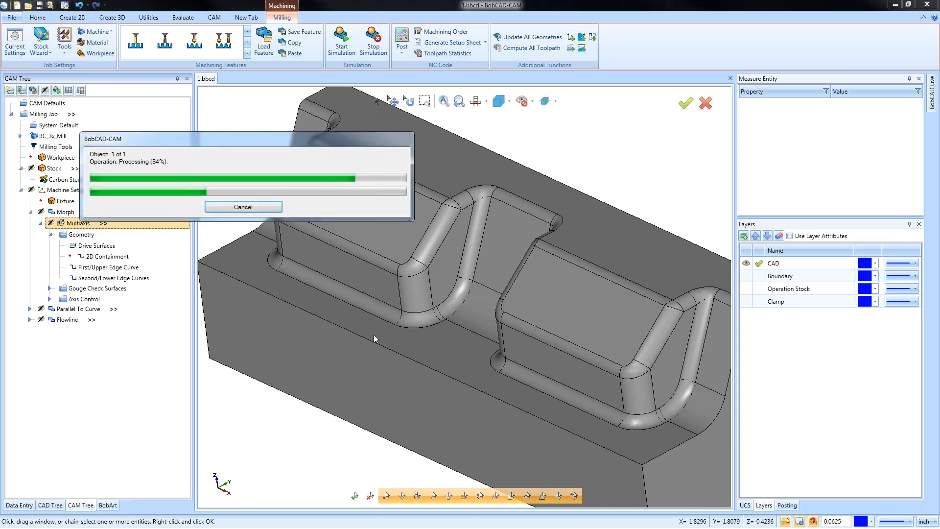
middle_click_drag(351, 321, 465, 339)
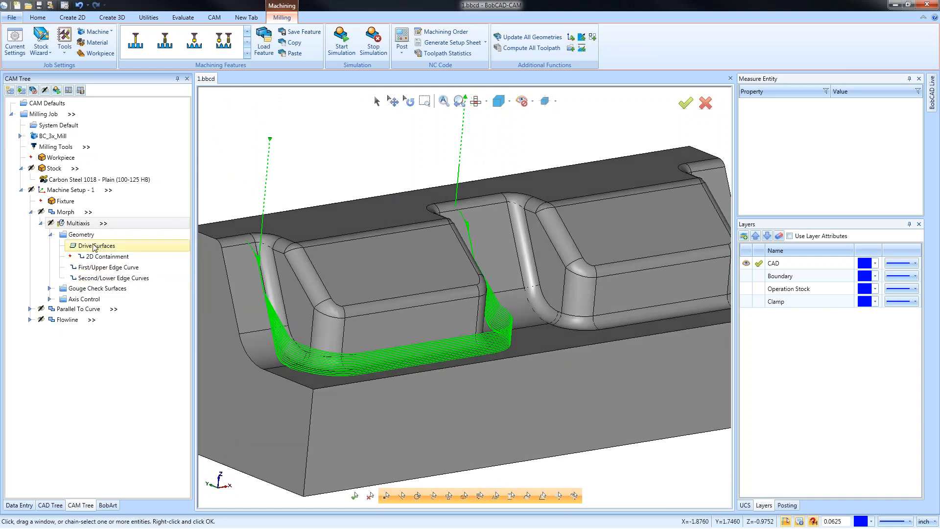
Backplot the Morph toolpath and inspect the tool against the floor in a front wireframe view, then close the backplot
right_click(78, 223)
left_click(106, 260)
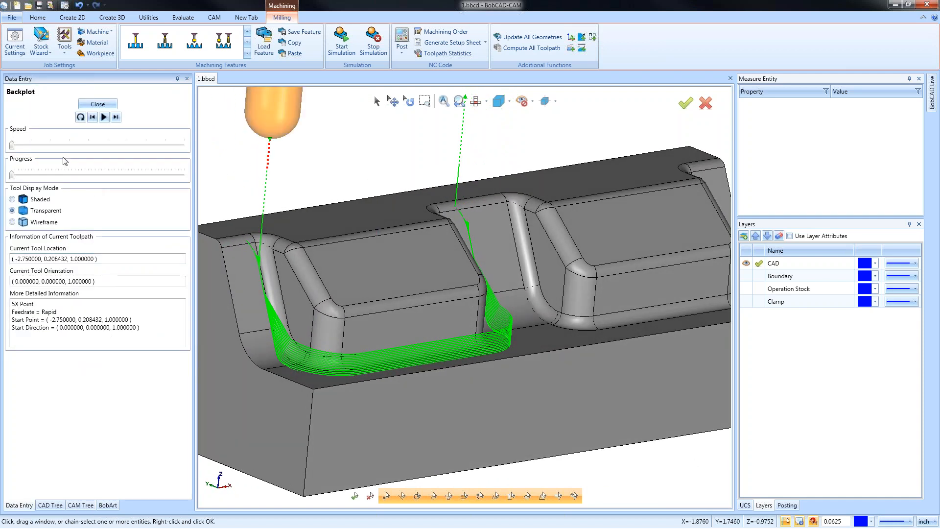
left_click_drag(16, 175, 183, 165)
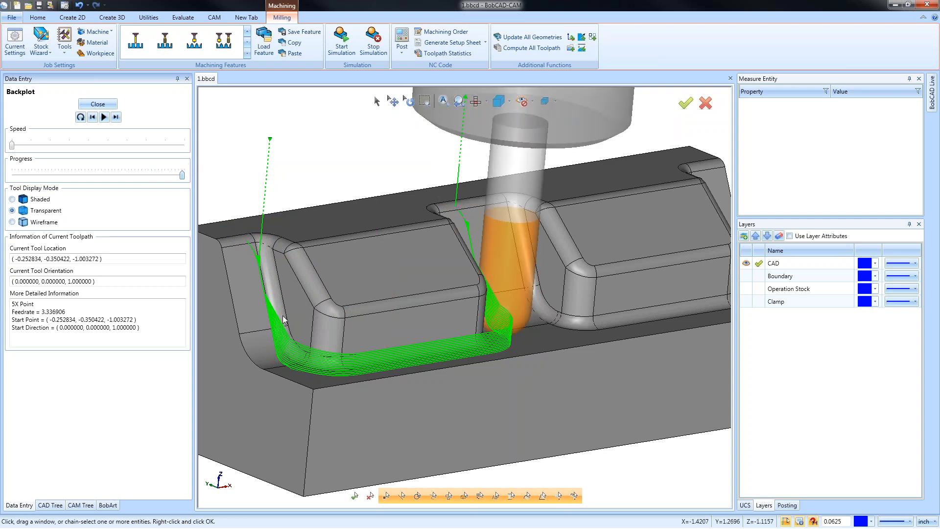
key("t")
key("f")
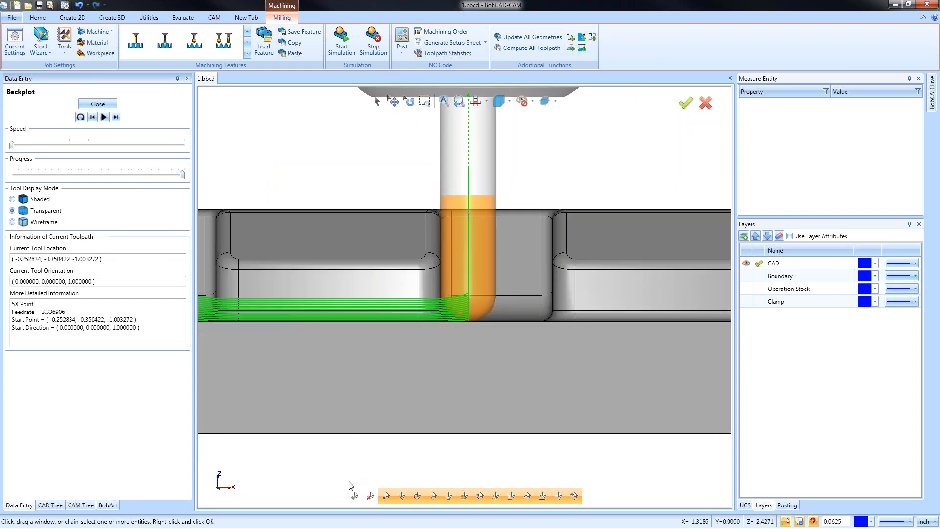
key("w")
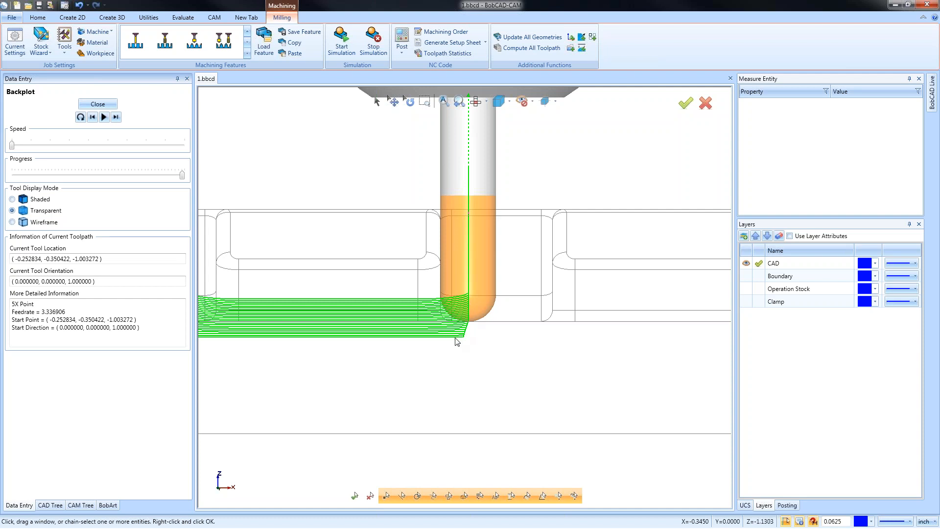
scroll(385, 354, "down", 2)
middle_click_drag(384, 353, 429, 339)
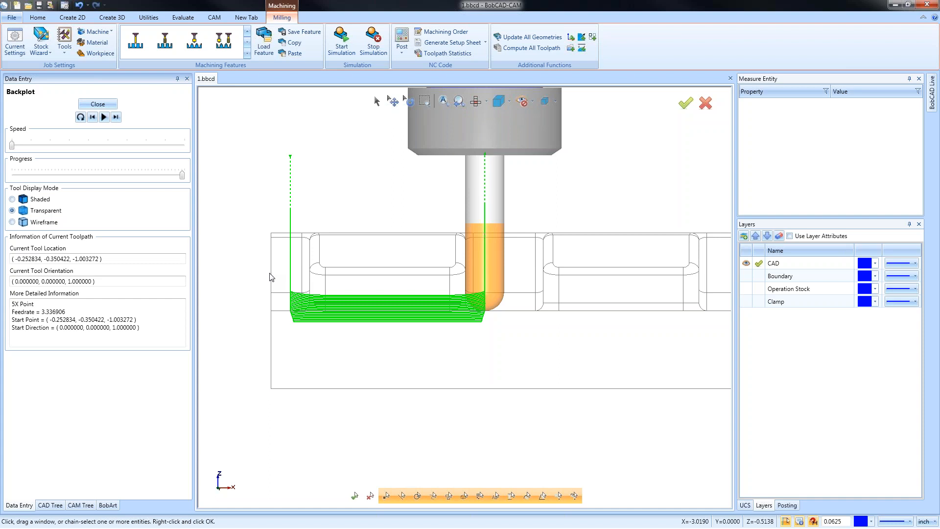
middle_click_drag(429, 310, 455, 328)
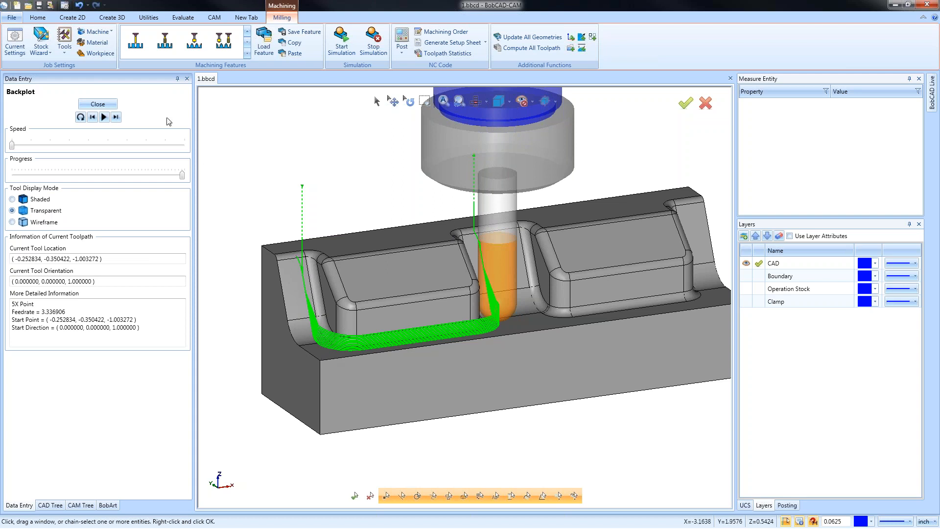
left_click(97, 105)
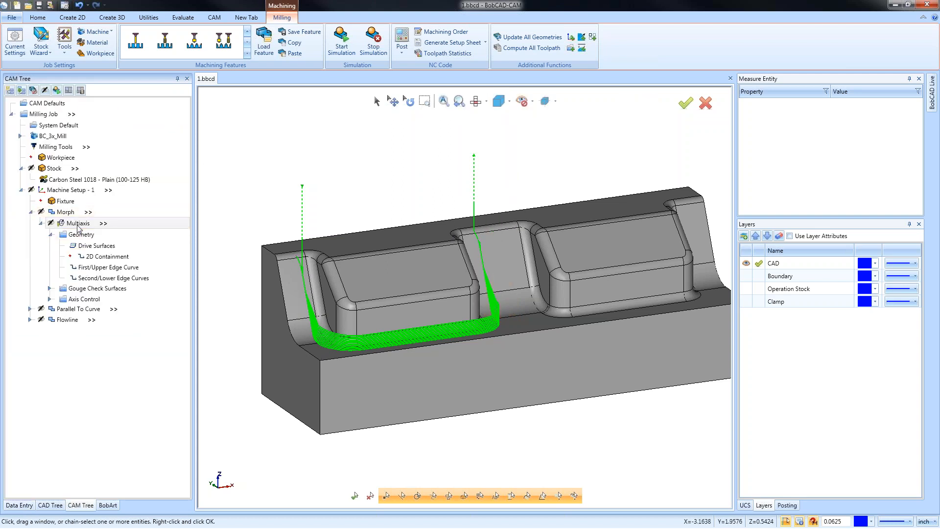
Replace Morph's gouge check surfaces #1 with the left and middle back-wall faces, their lower fillets and the floor face
right_click(78, 225)
left_click(113, 234)
left_click(275, 139)
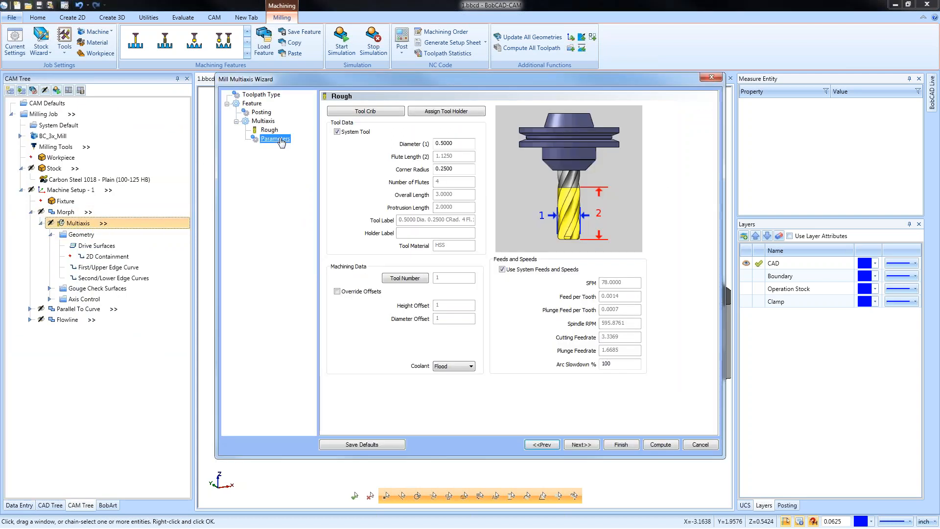
left_click(386, 108)
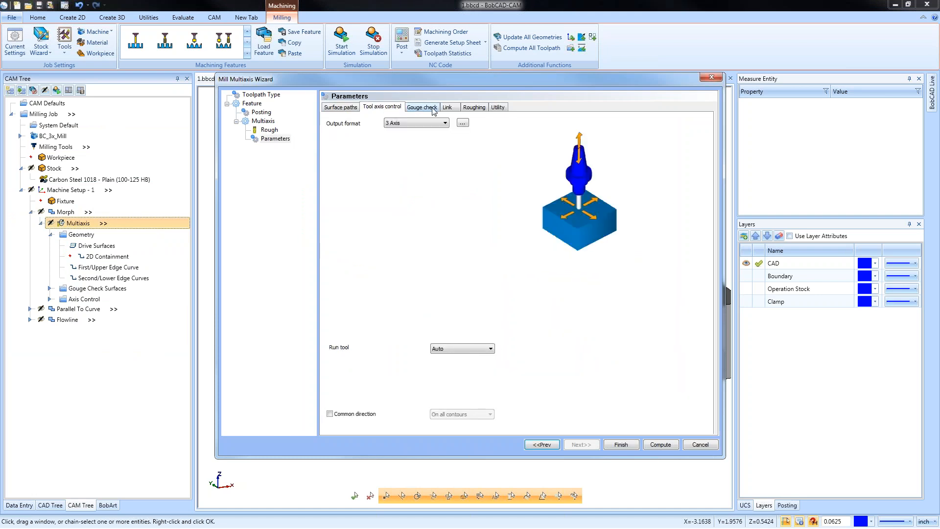
left_click(433, 108)
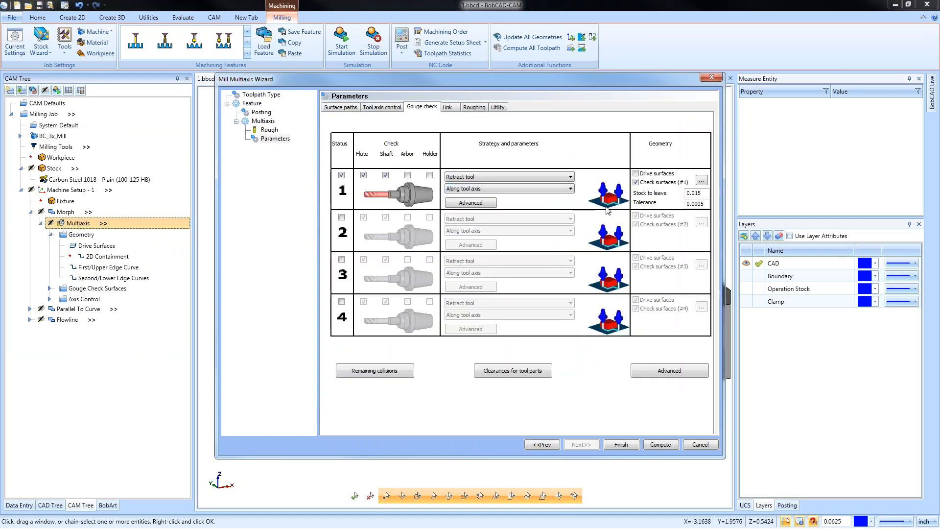
left_click(702, 183)
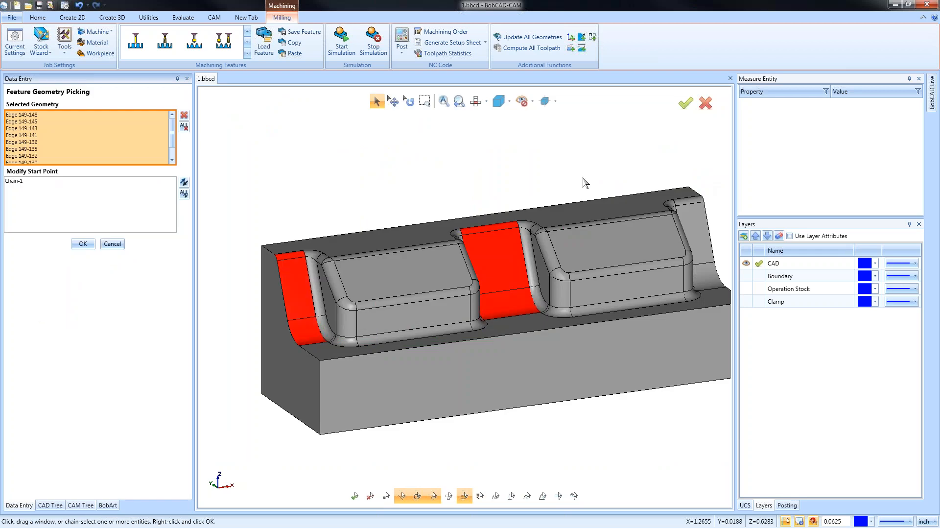
left_click(184, 126)
left_click(315, 343)
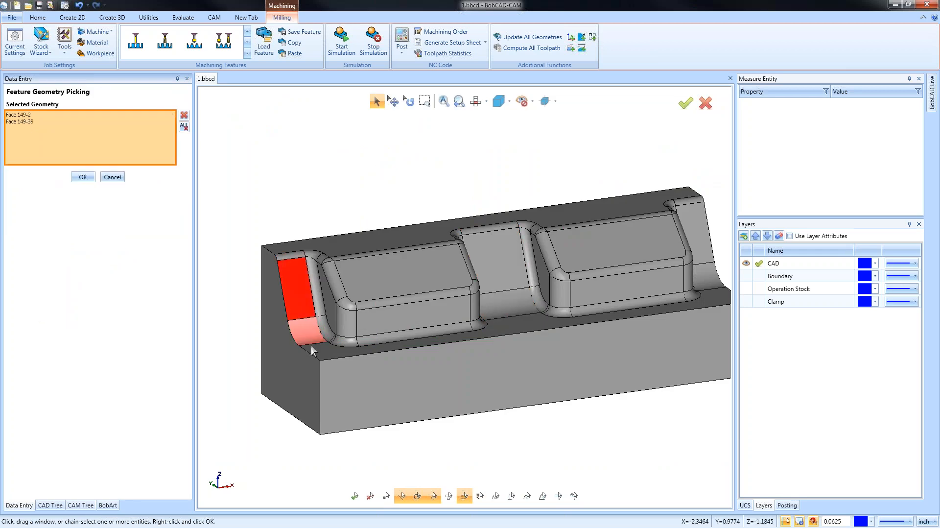
left_click(315, 345)
left_click(496, 308)
left_click(498, 268)
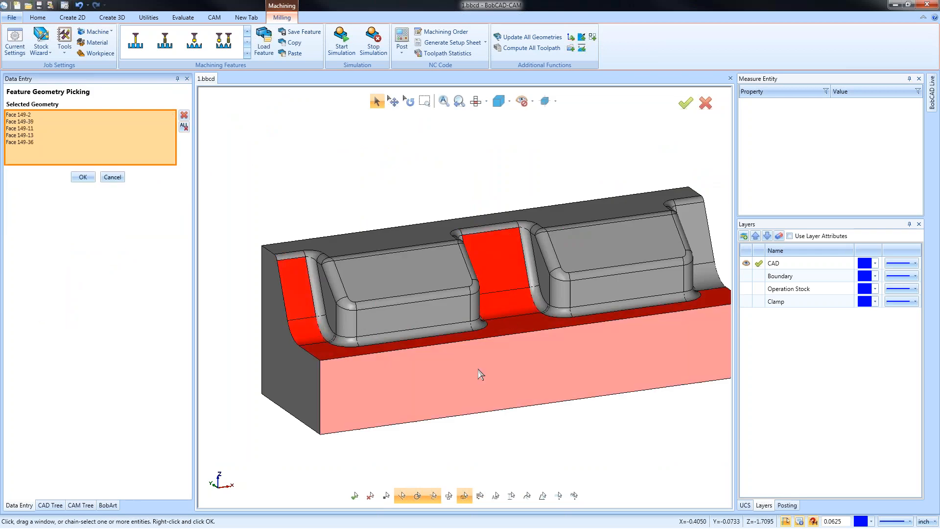
middle_click_drag(566, 410, 545, 394)
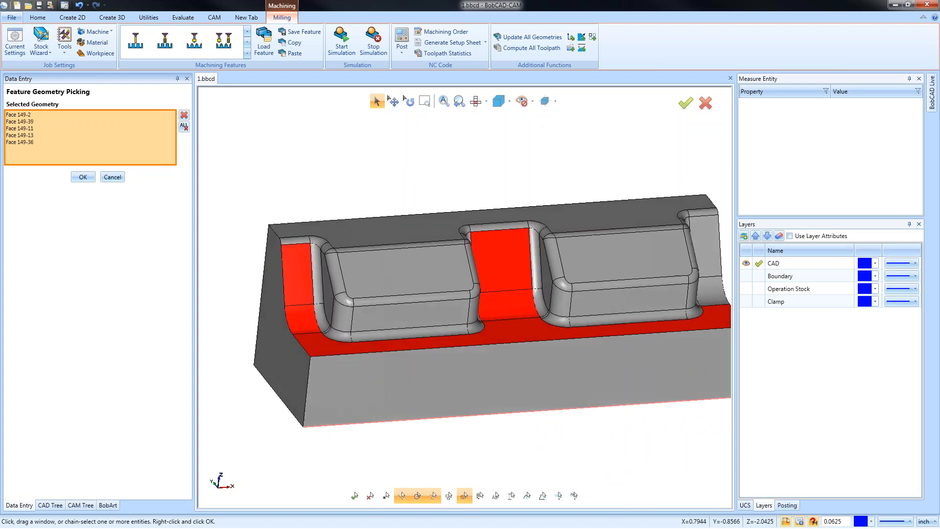
left_click(83, 177)
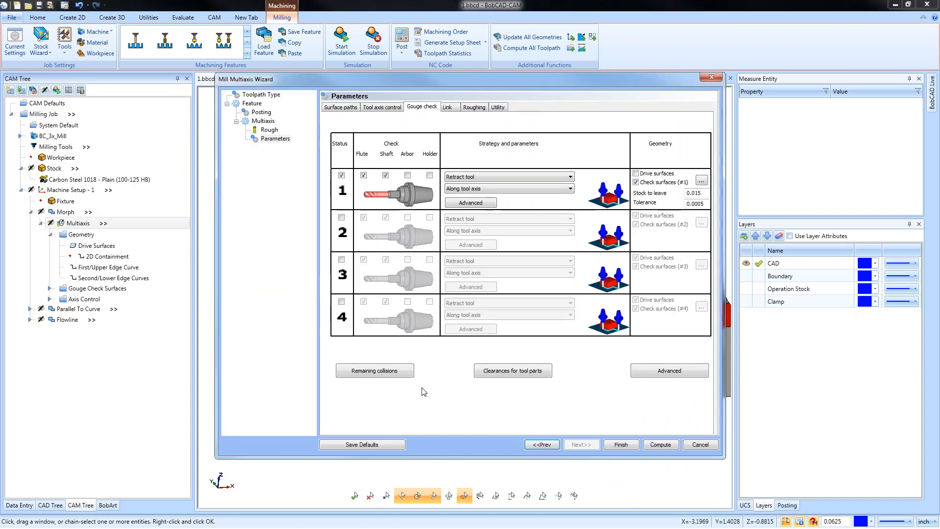
Compute the Morph toolpath with the new check surfaces and display it on the part
left_click(662, 448)
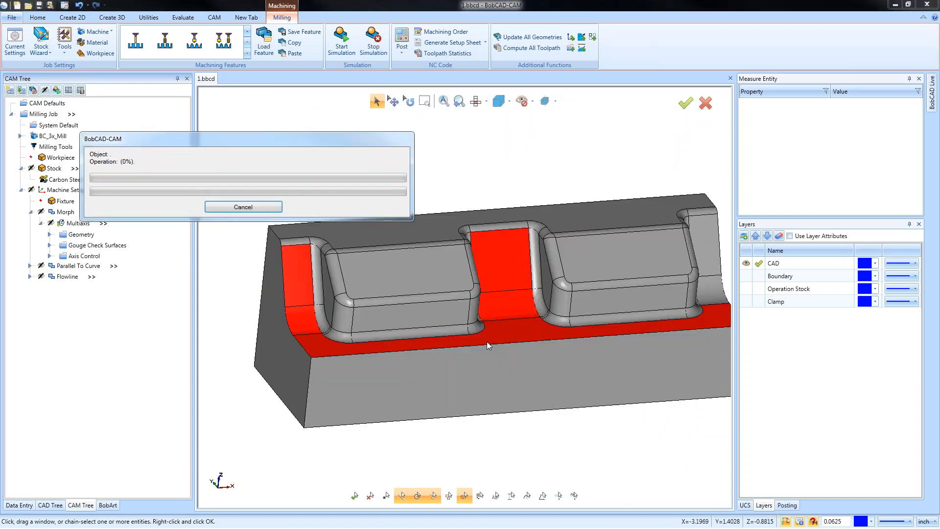
left_click(78, 222)
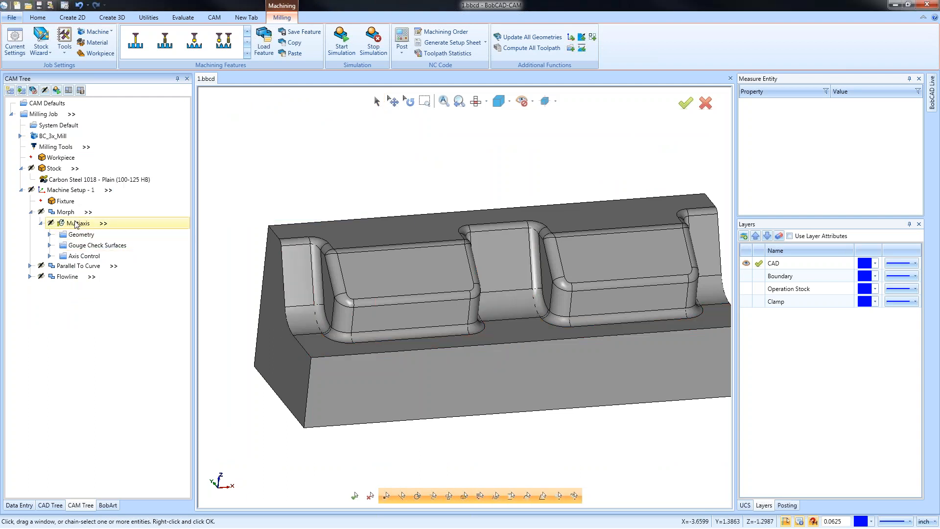
mouse_move(483, 436)
middle_mouse_down()
mouse_move(522, 399)
mouse_move(509, 291)
mouse_move(519, 392)
mouse_move(413, 269)
mouse_move(375, 270)
mouse_move(372, 314)
mouse_move(447, 340)
mouse_move(489, 336)
mouse_move(427, 333)
mouse_move(461, 354)
mouse_move(505, 360)
mouse_move(496, 366)
middle_mouse_up()
Expand the Parallel To Curve feature and examine its drive surfaces and existing toolpath around the right block
left_click(30, 211)
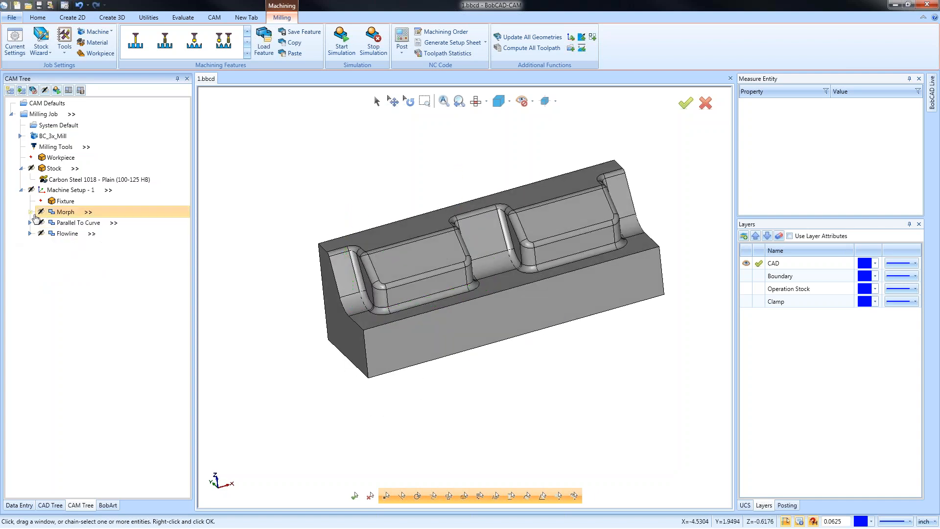
left_click(31, 222)
mouse_move(446, 347)
middle_mouse_down()
mouse_move(495, 344)
mouse_move(487, 349)
middle_mouse_up()
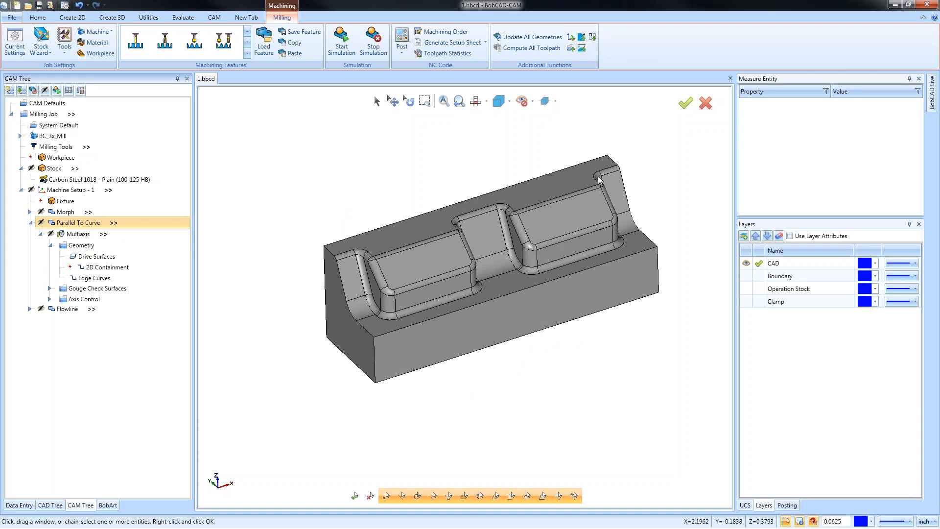
middle_click_drag(578, 298, 616, 214)
middle_click_drag(545, 276, 618, 343)
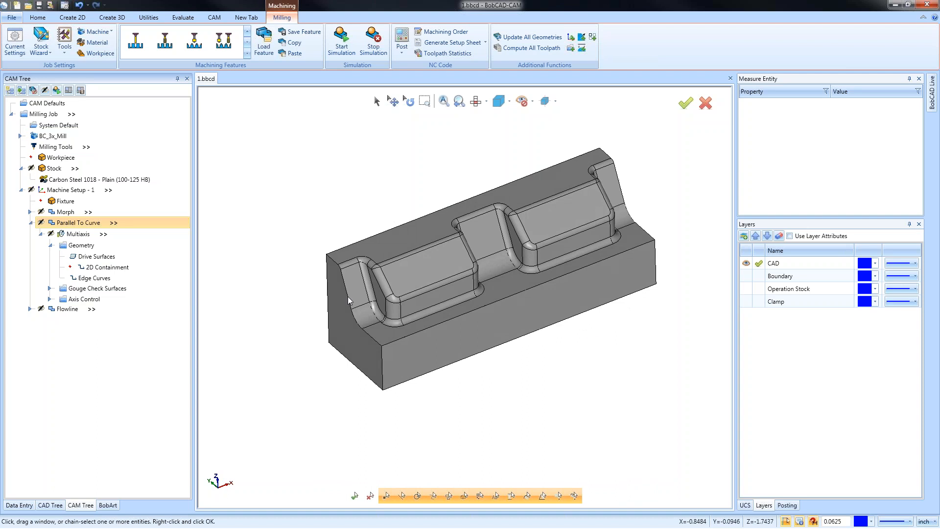
left_click(86, 256)
left_click(79, 234)
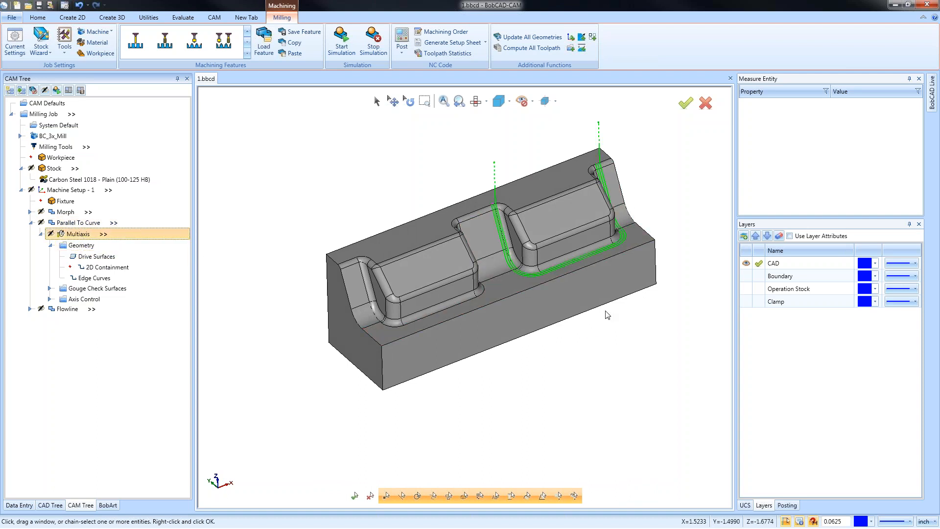
Remove the drive surfaces and the edge curves from the Parallel To Curve operation
right_click(91, 256)
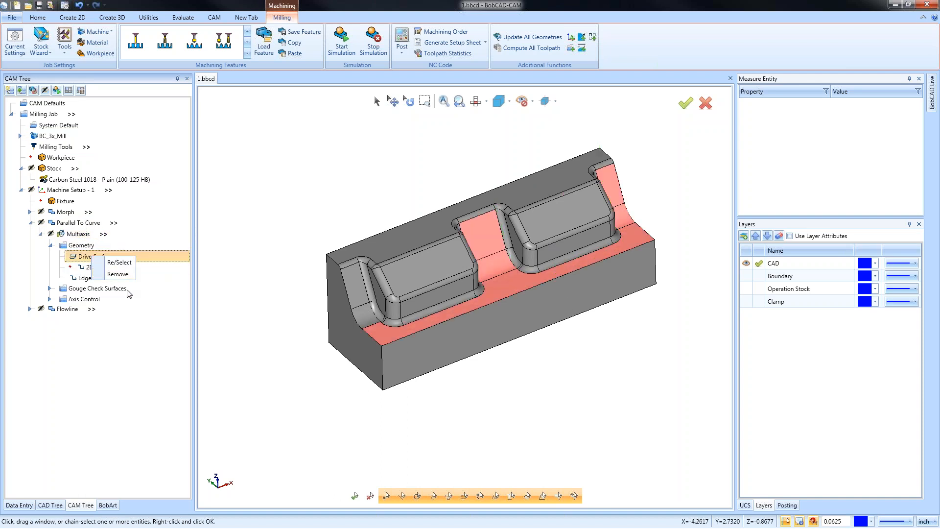
left_click(87, 277)
right_click(88, 278)
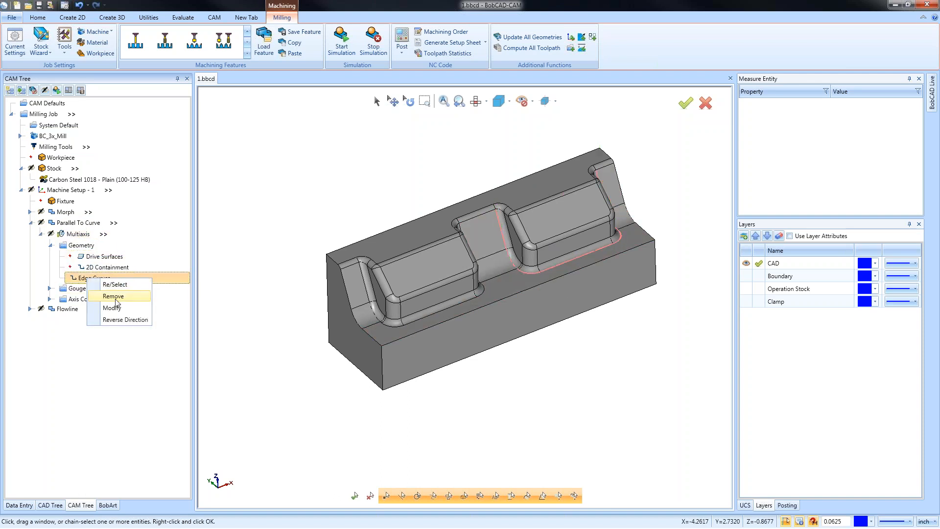
left_click(115, 299)
Assign the flat left end face of the part as Parallel To Curve's drive surface
middle_click_drag(411, 323, 432, 313)
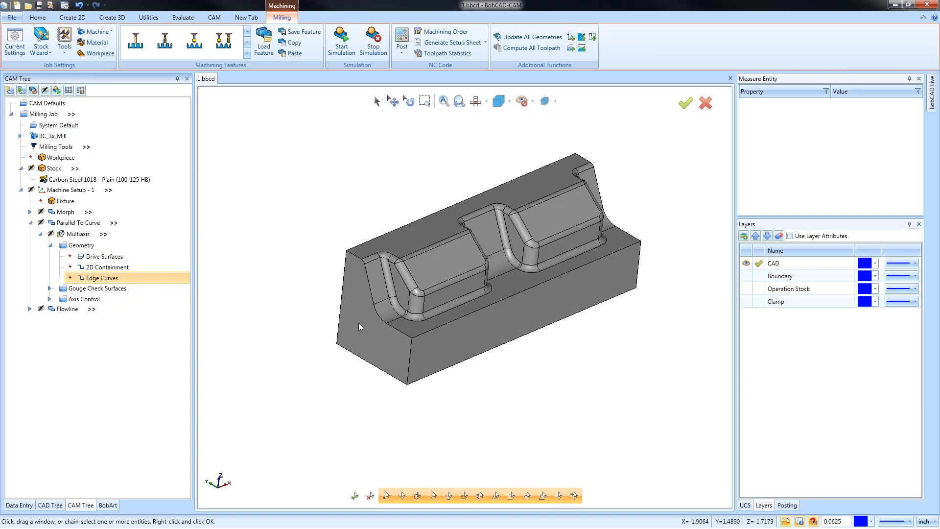
middle_click_drag(358, 322, 518, 343)
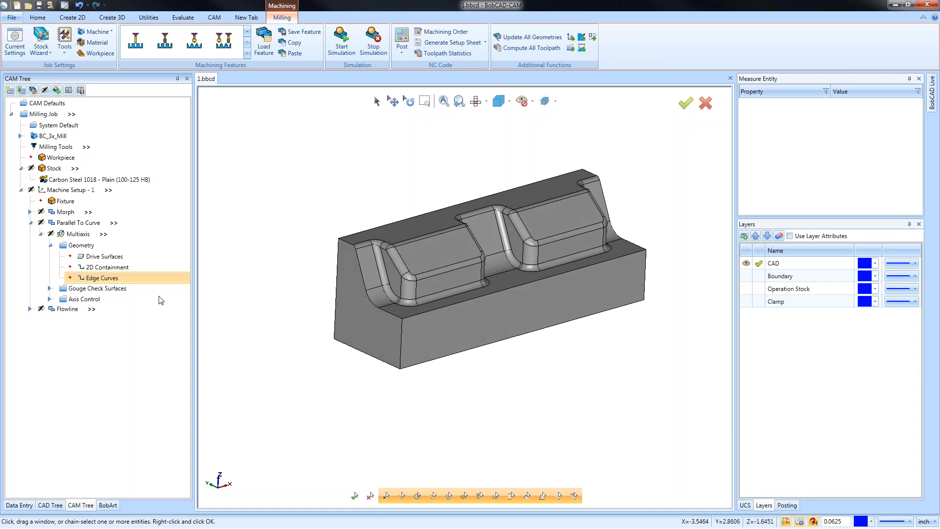
right_click(102, 256)
left_click(120, 262)
left_click(342, 283)
left_click(82, 177)
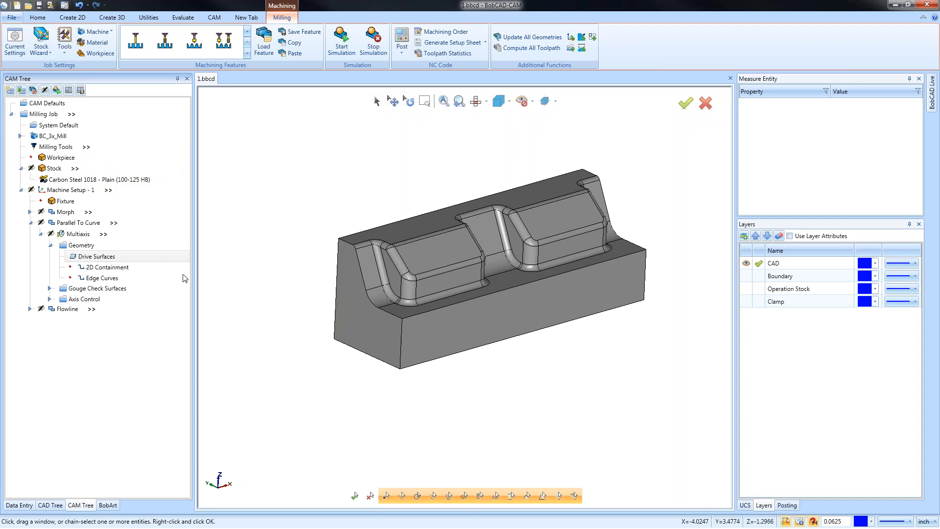
Select the bottom edge of the part's left end face as Parallel To Curve's edge curve
right_click(101, 278)
left_click(121, 285)
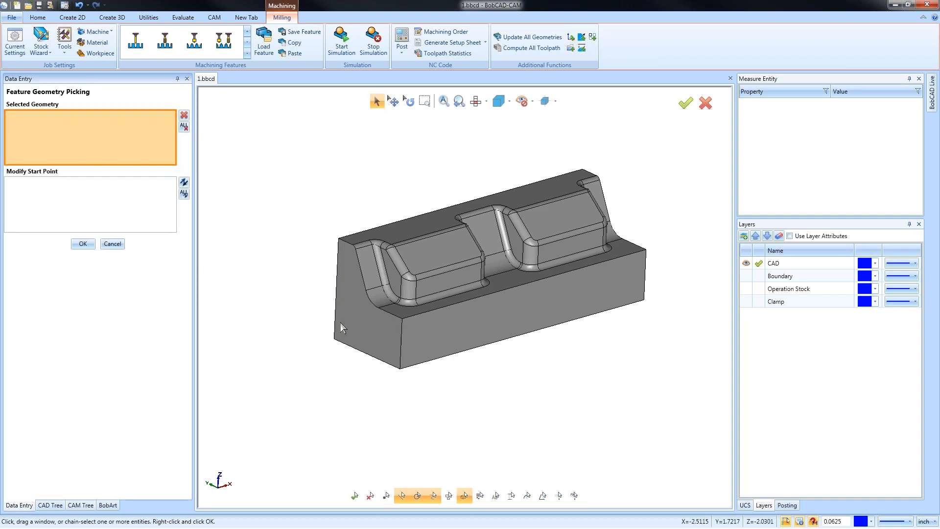
left_click(351, 347)
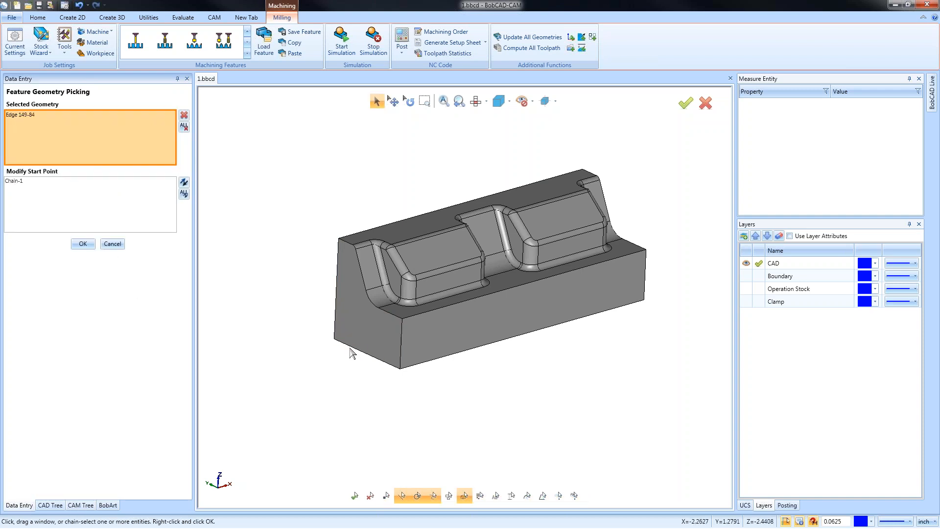
Accept the bottom edge of the end face as the edge curve and compute the Parallel To Curve toolpath
left_click(83, 243)
right_click(80, 238)
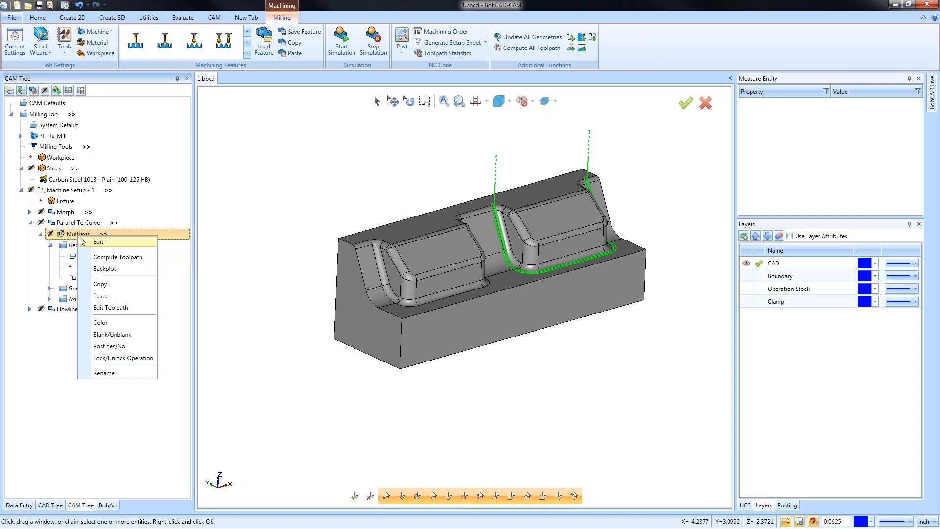
left_click(93, 257)
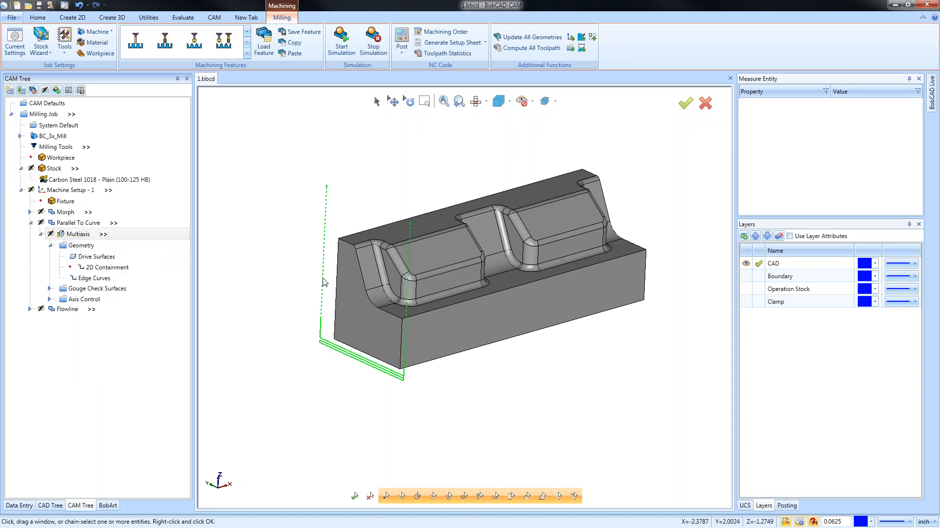
Backplot the Parallel To Curve toolpath along the bottom edge from start to end, and close the backplot
right_click(79, 235)
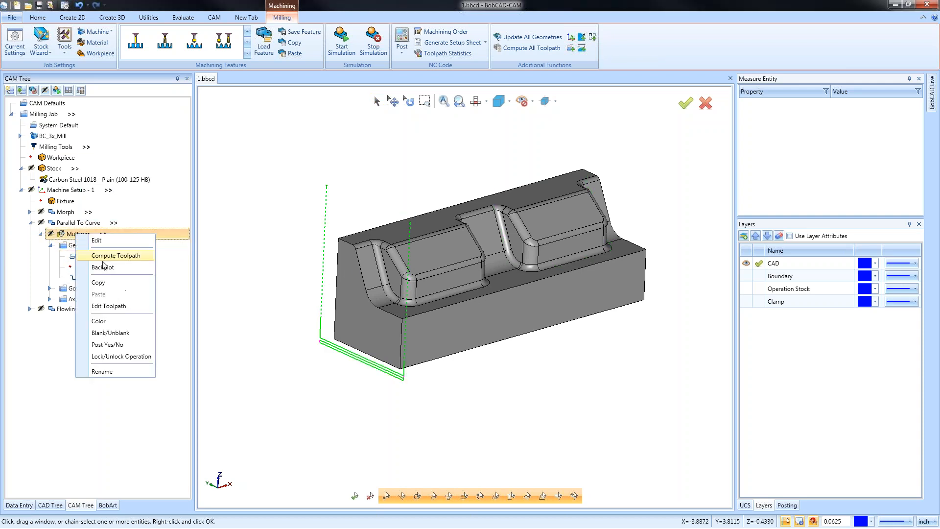
left_click(96, 268)
left_click_drag(12, 175, 200, 182)
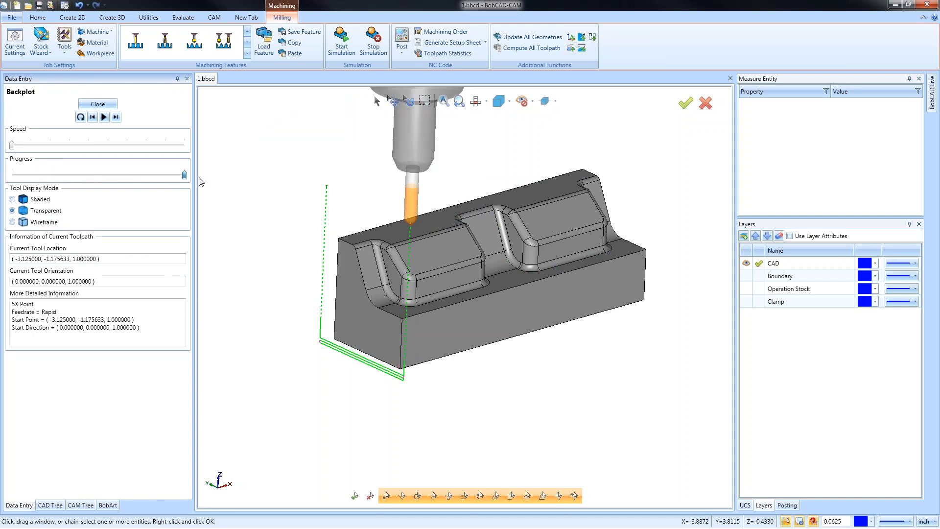
left_click(97, 103)
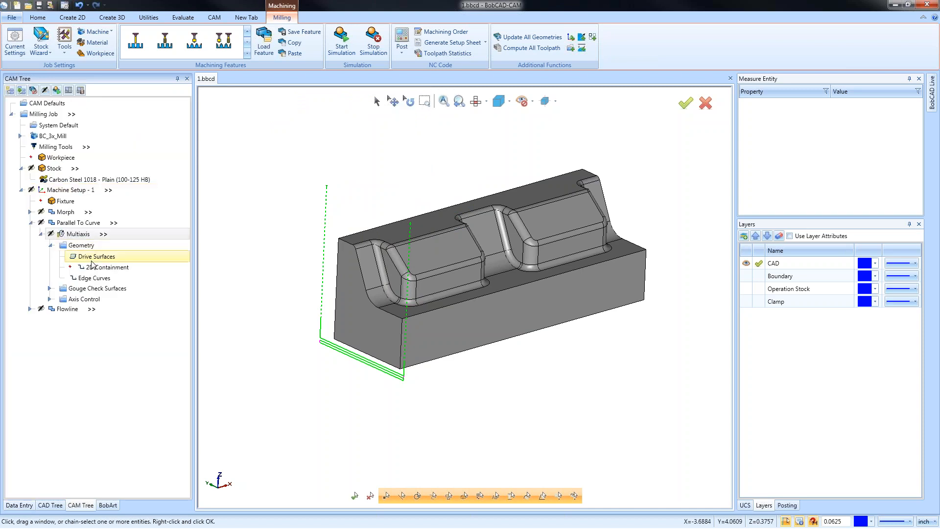
Replace the Parallel To Curve edge curve with the five connected edges along the upper profile of the end face
right_click(92, 276)
left_click(113, 294)
right_click(92, 278)
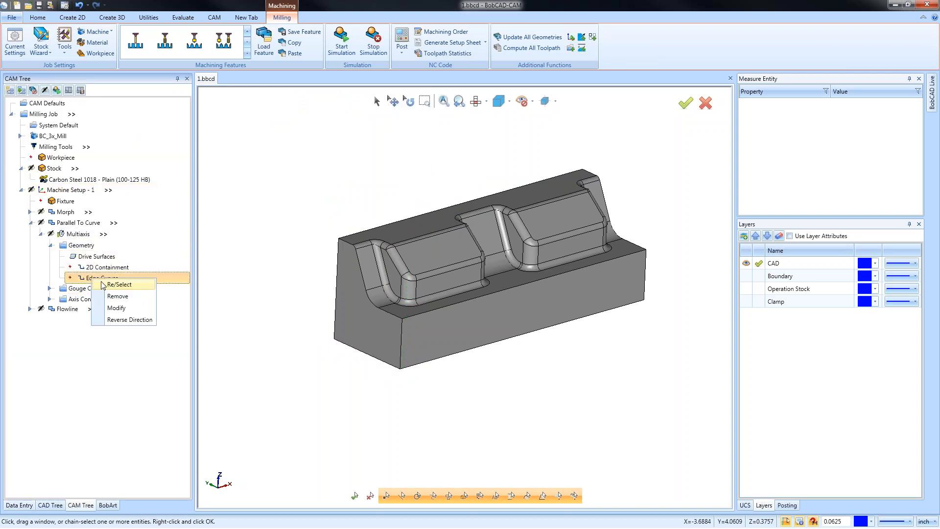
left_click(113, 284)
left_click(345, 247)
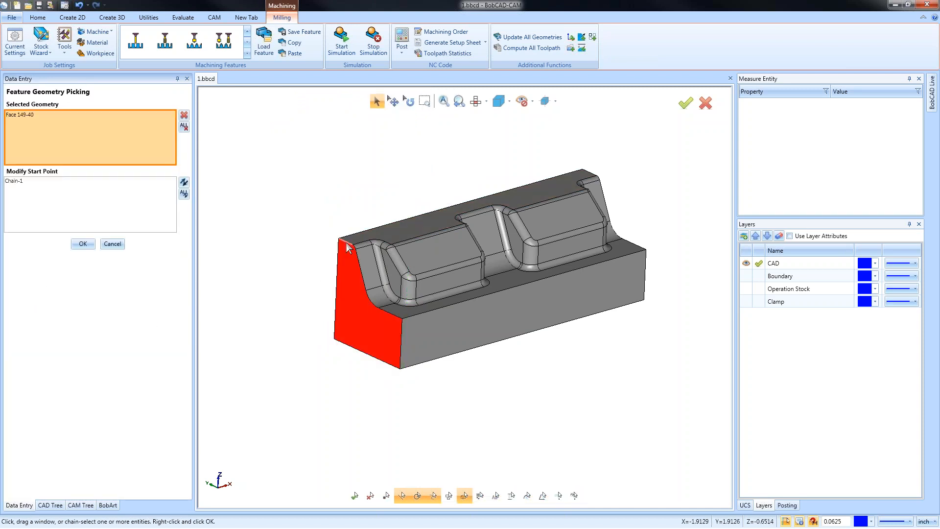
left_click(184, 126)
left_click(352, 251)
left_click(355, 247)
left_click(358, 260)
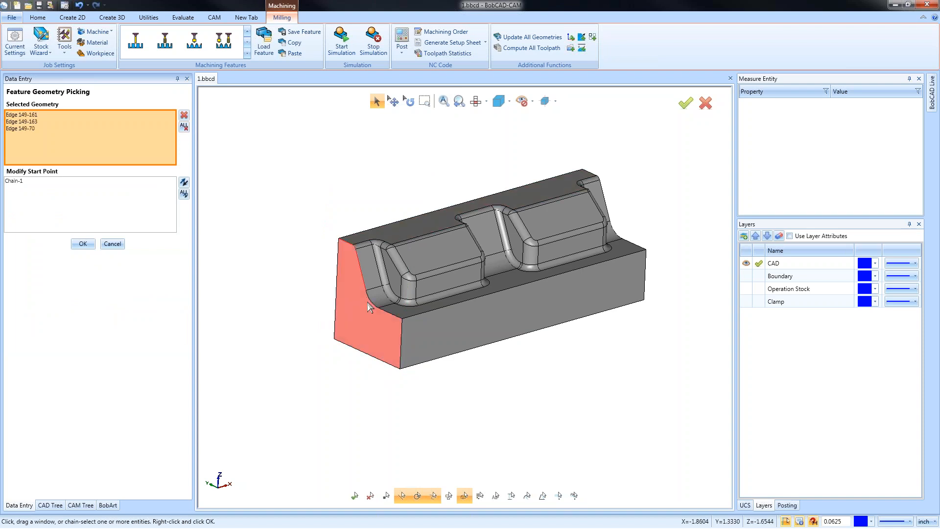
left_click(371, 301)
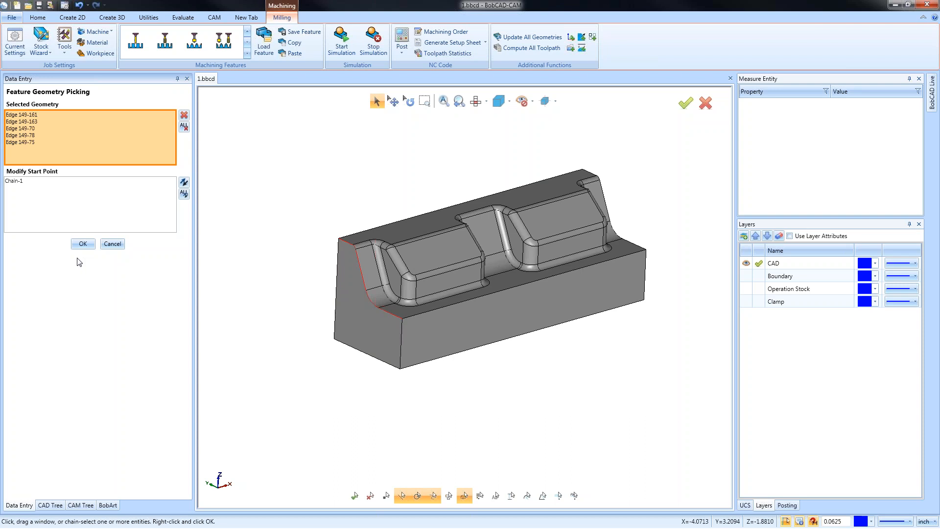
left_click(83, 243)
Compute the Parallel To Curve toolpath along the upper profile and backplot it from start to end
right_click(77, 237)
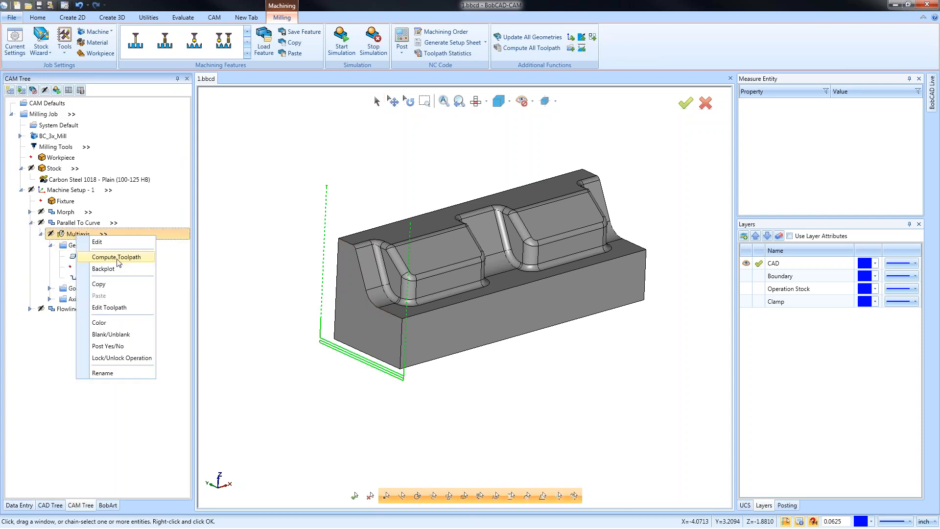
left_click(116, 257)
mouse_move(405, 314)
middle_mouse_down()
mouse_move(458, 325)
mouse_move(410, 327)
middle_mouse_up()
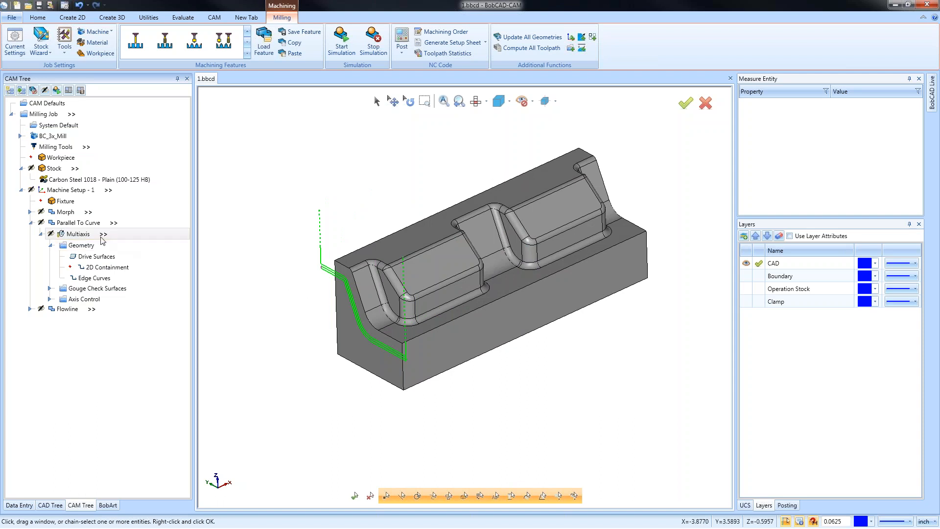
right_click(82, 238)
left_click(115, 268)
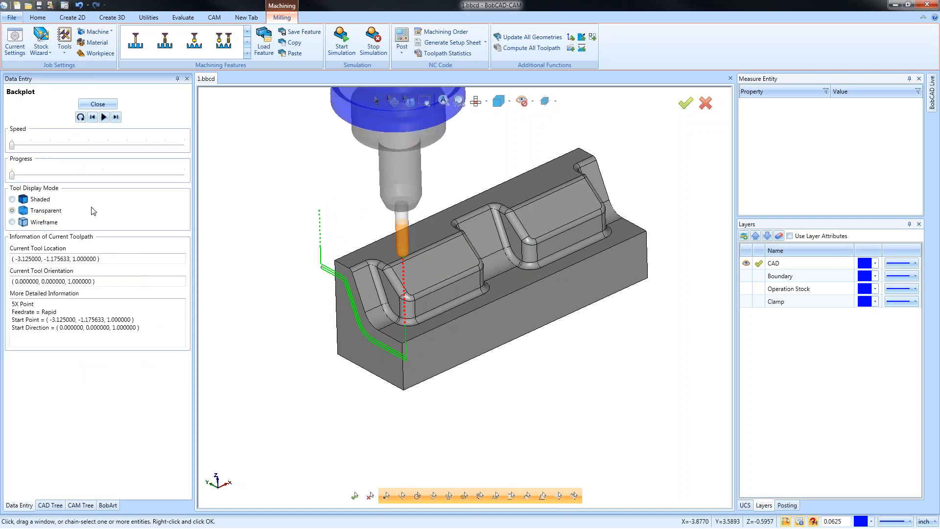
left_click_drag(14, 175, 186, 176)
left_click(107, 106)
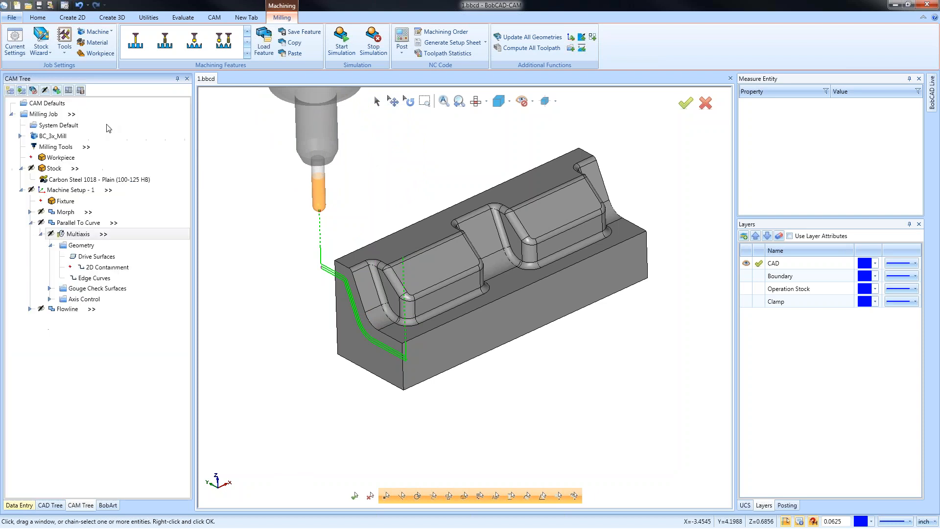
Edit the Parallel To Curve surface paths to turn off Extend / trim and enable Flip step over, and recompute the toolpath
right_click(78, 235)
left_click(121, 244)
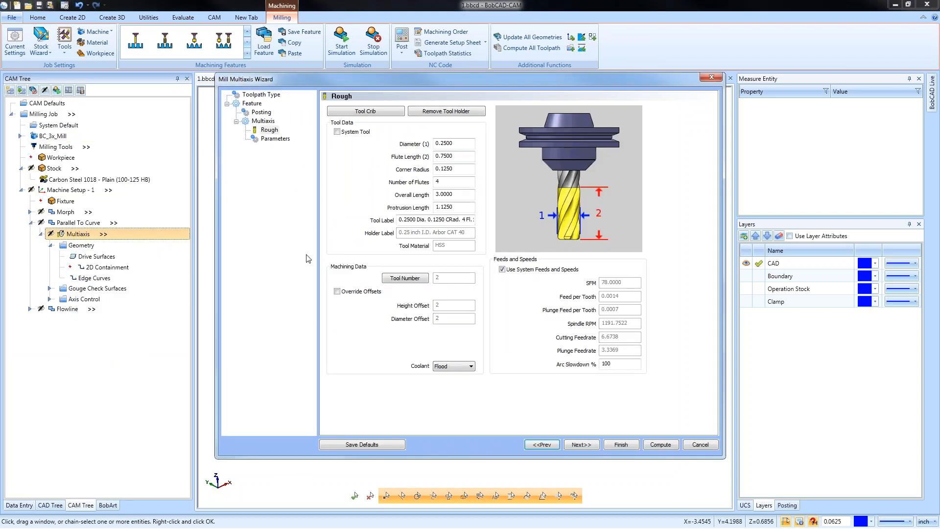
left_click(275, 138)
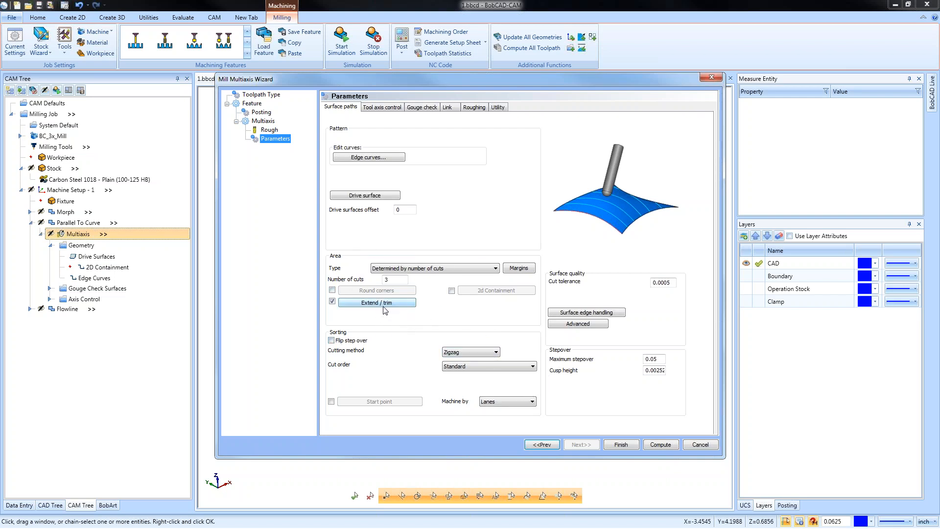
left_click(332, 301)
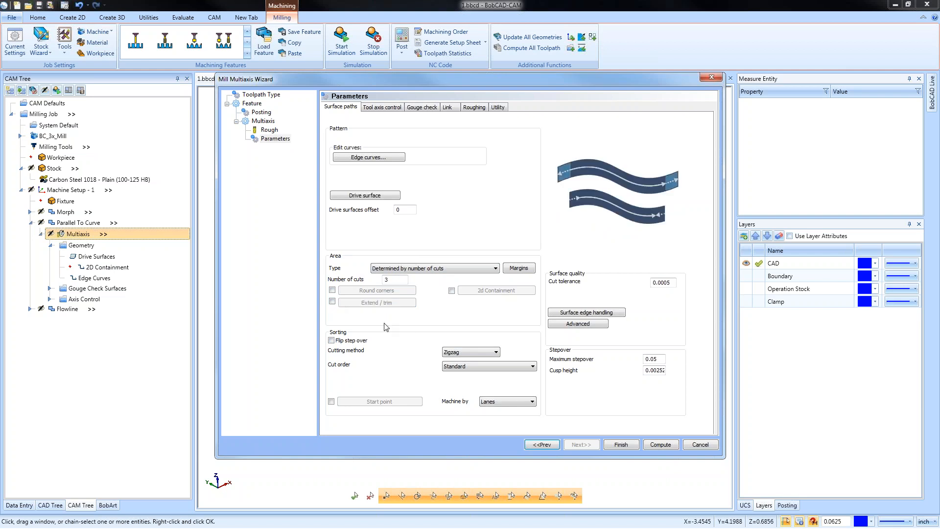
left_click(331, 340)
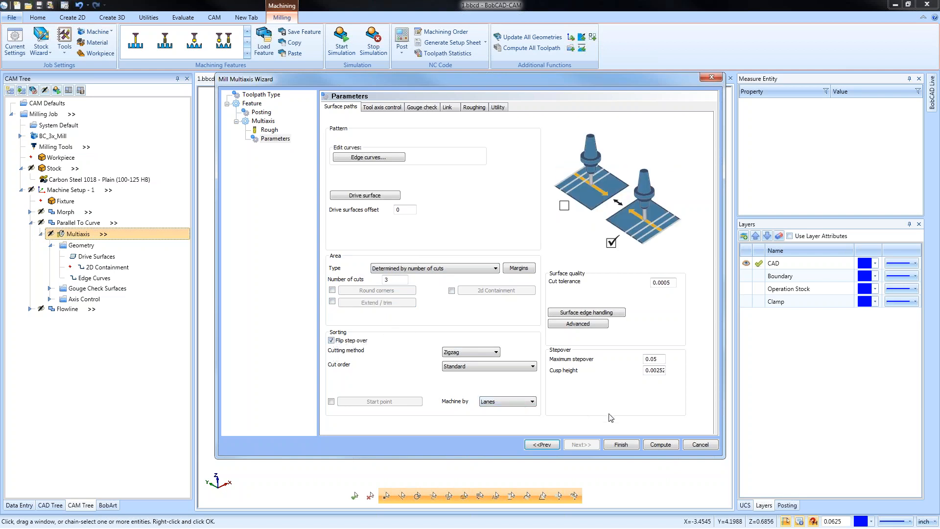
left_click(660, 444)
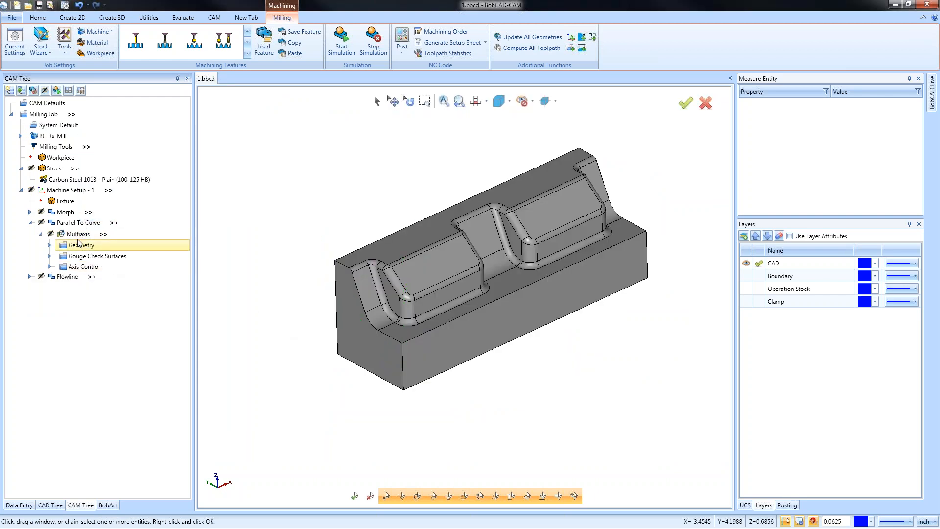
Backplot the flipped Parallel To Curve toolpath through to its end while checking the tool motion along the end face
right_click(72, 235)
left_click(94, 268)
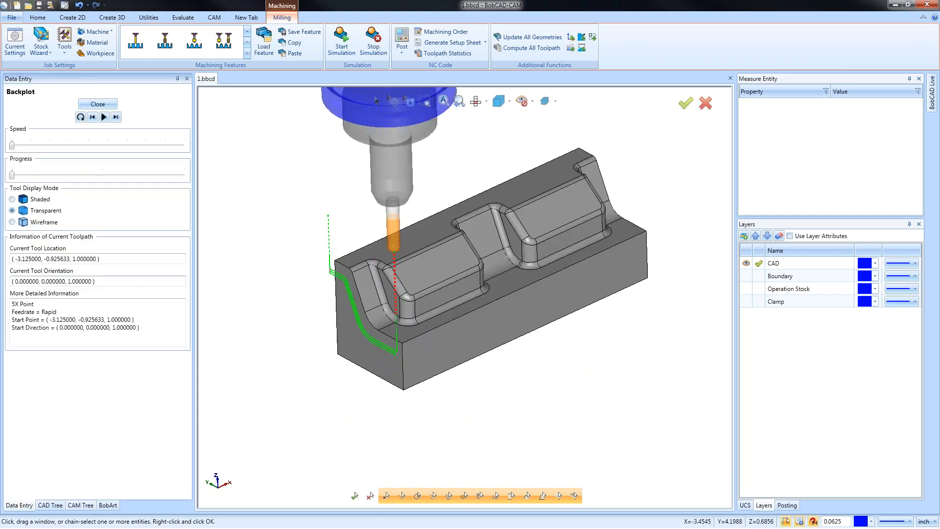
left_click_drag(13, 175, 45, 177)
middle_click_drag(440, 305, 478, 277)
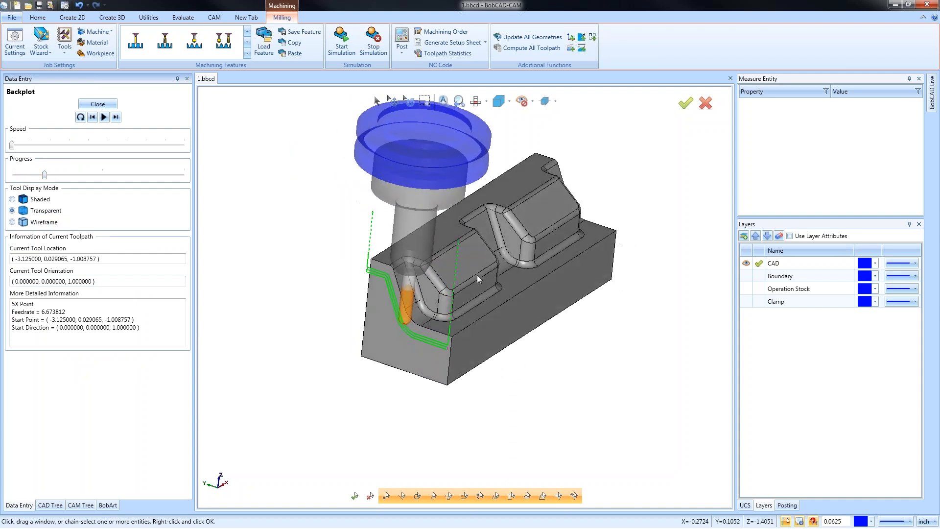
scroll(478, 277, "up", 3)
middle_click_drag(575, 254, 548, 230)
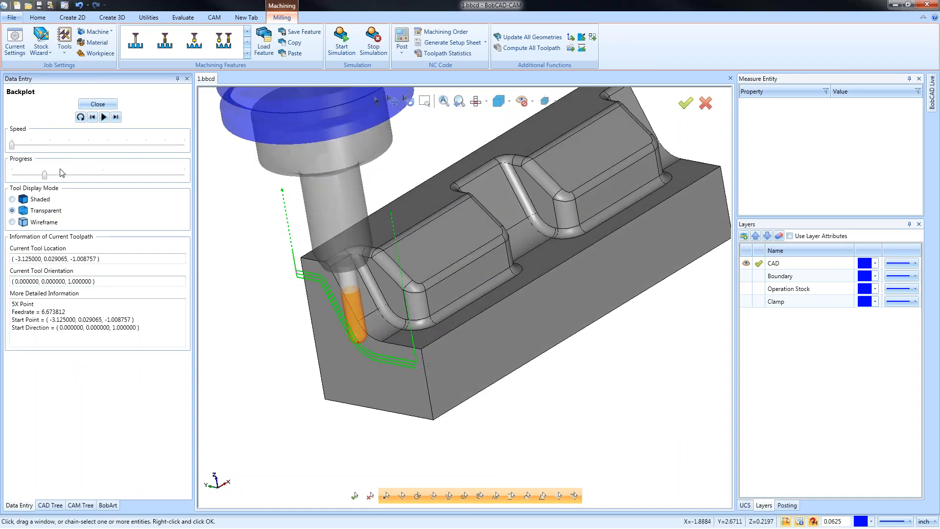
left_click_drag(44, 175, 186, 193)
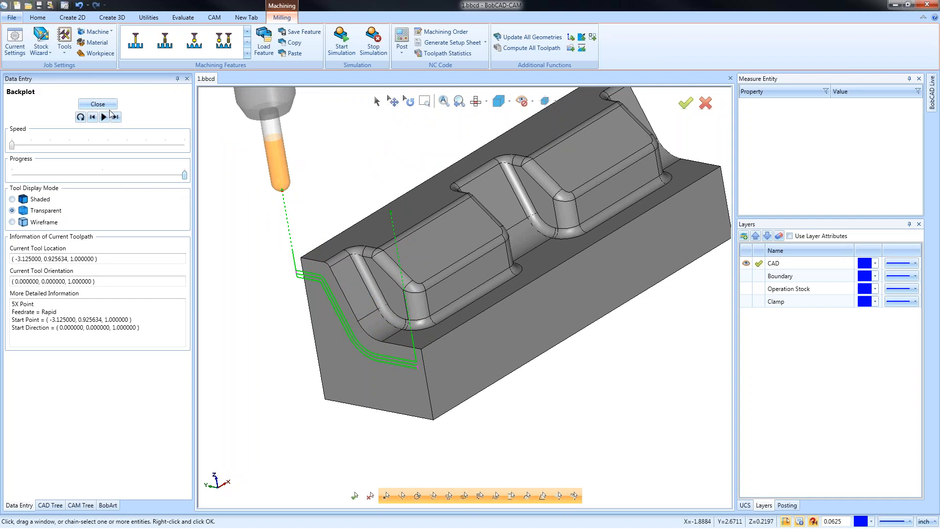
middle_click_drag(506, 317, 343, 230)
left_click(97, 104)
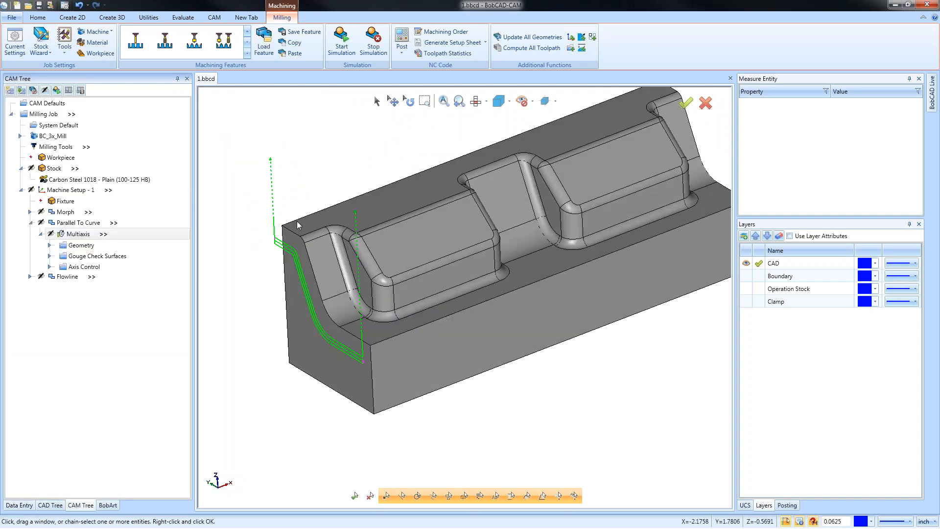
Display the Morph operation's toolpath and return to the Parallel To Curve toolpath for comparison
left_click(30, 212)
left_click(74, 224)
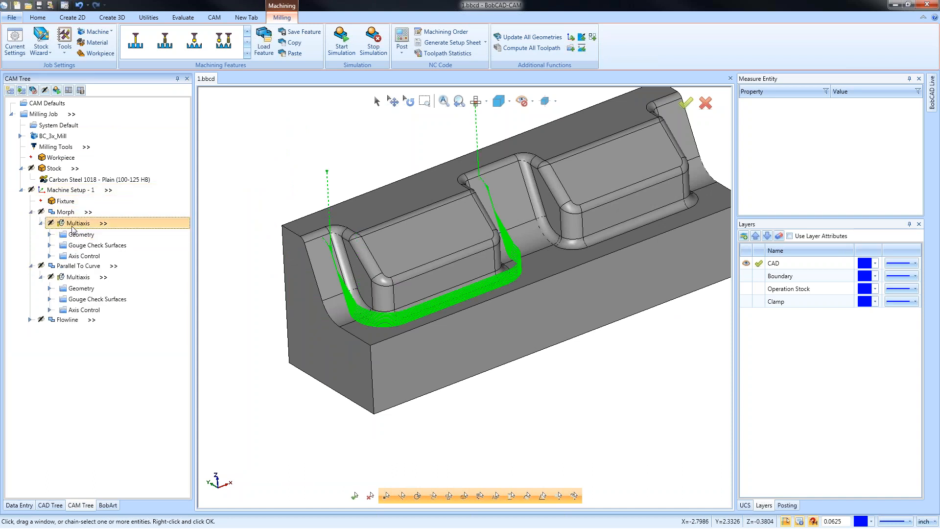
left_click(29, 212)
left_click(75, 235)
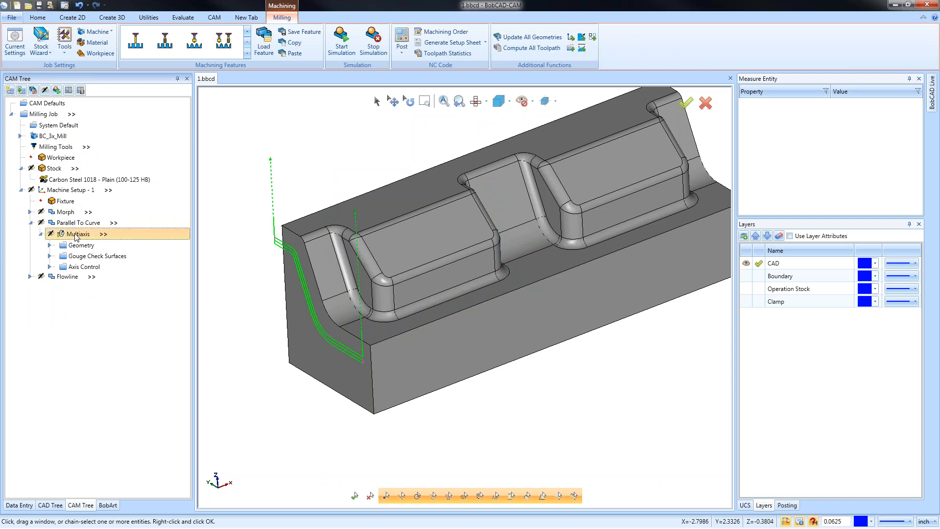
Enable Extend / trim for Parallel To Curve with start and end extensions of 100% tool diameter, and recompute the toolpath
right_click(76, 235)
left_click(108, 241)
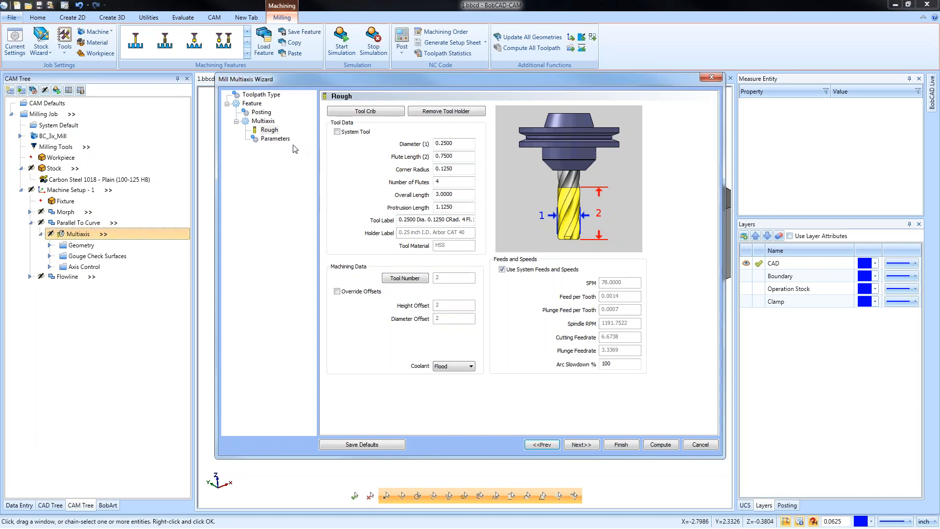
left_click(274, 139)
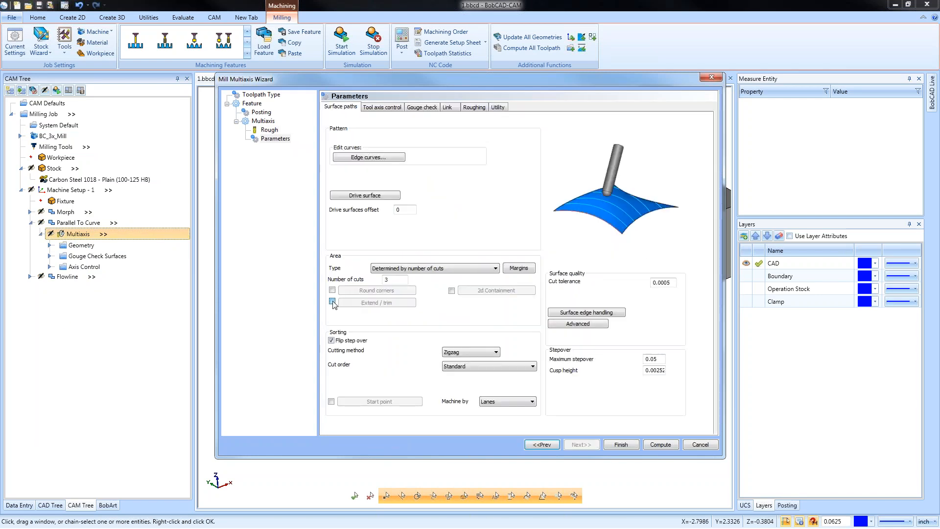
left_click(332, 302)
left_click(387, 302)
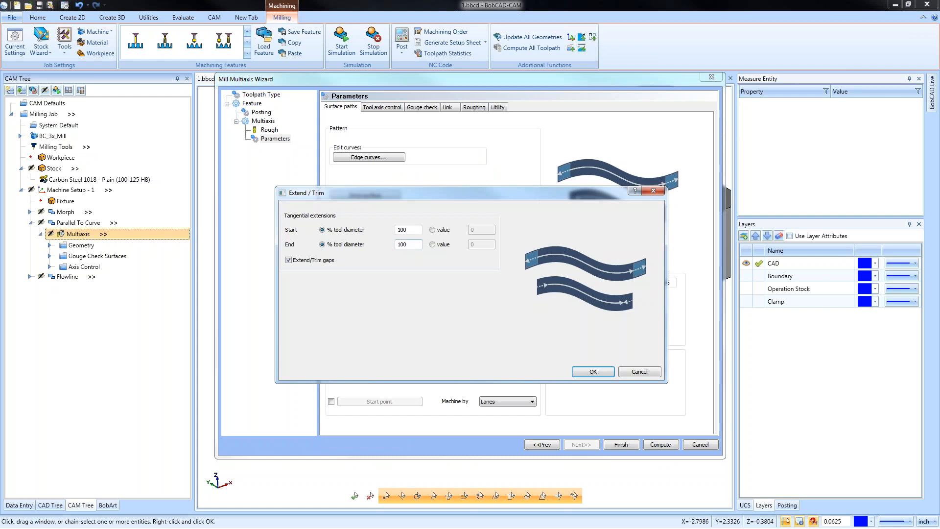
left_click(591, 373)
left_click(661, 445)
Inspect the extended Parallel To Curve toolpath at both ends of the end face's profile
left_click(72, 224)
left_click(88, 235)
middle_click_drag(402, 324, 457, 329)
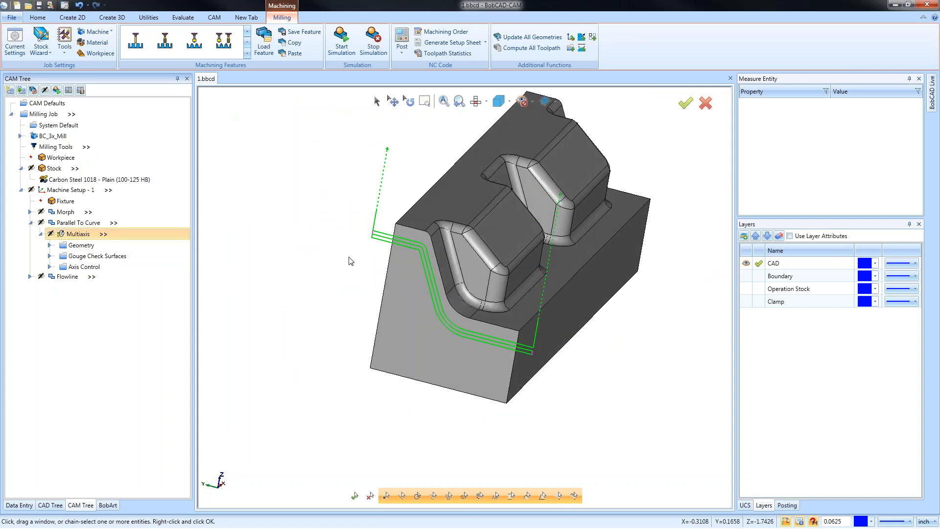
middle_click_drag(590, 323, 561, 327)
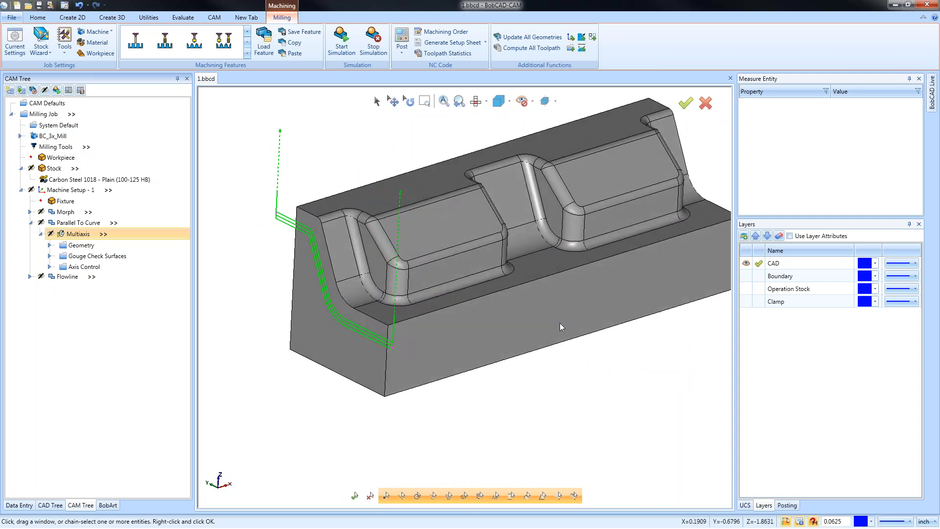
Remove the end face from the drive surfaces of the Parallel To Curve operation
double_click(81, 245)
left_click(100, 258)
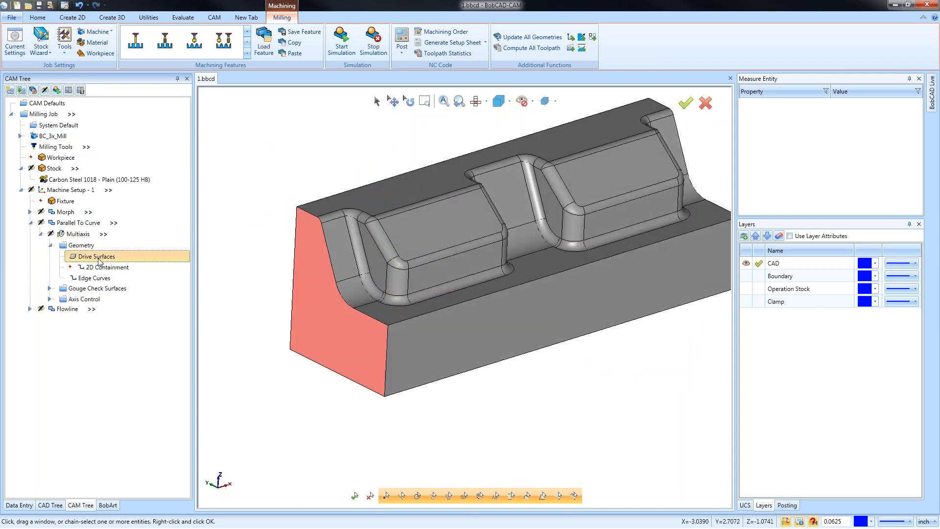
right_click(105, 280)
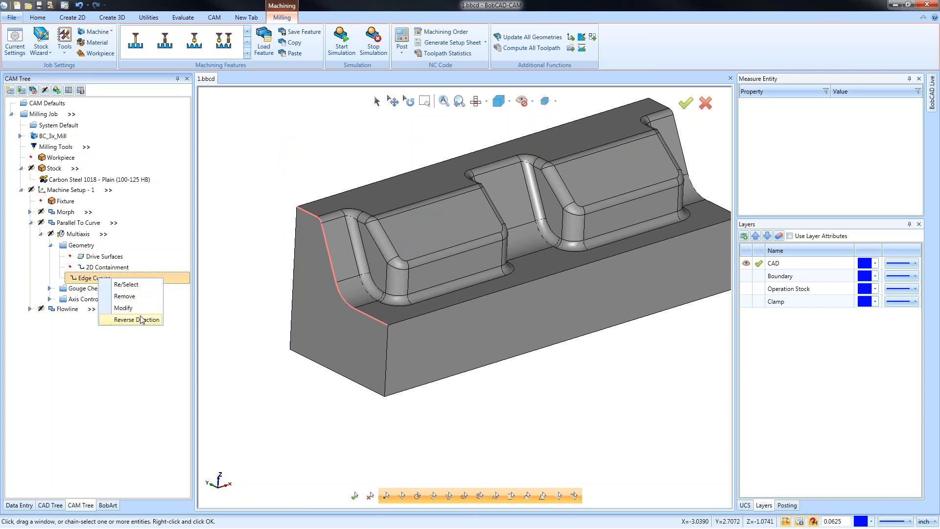
left_click(105, 267)
Start reselecting the drive surfaces of the Parallel To Curve operation
right_click(116, 257)
left_click(131, 264)
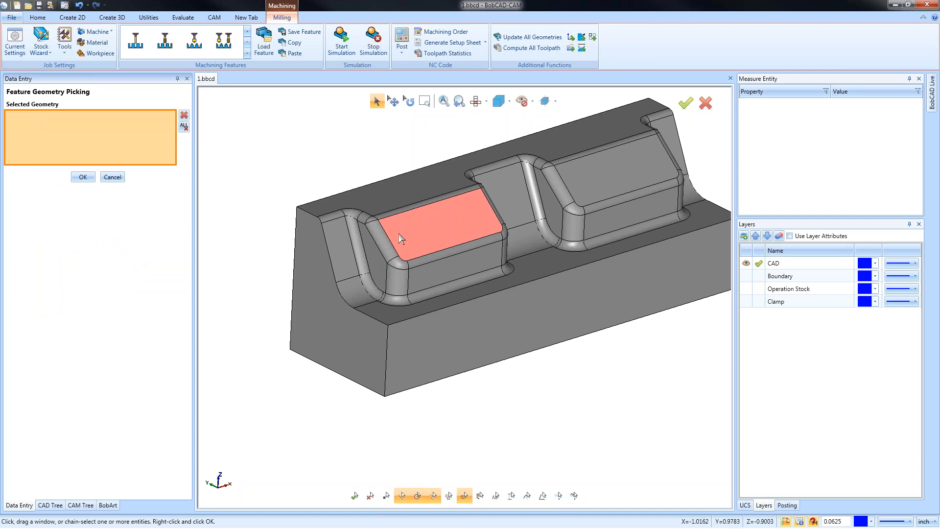
left_click(398, 265)
left_click(442, 257)
middle_click_drag(530, 290, 477, 255)
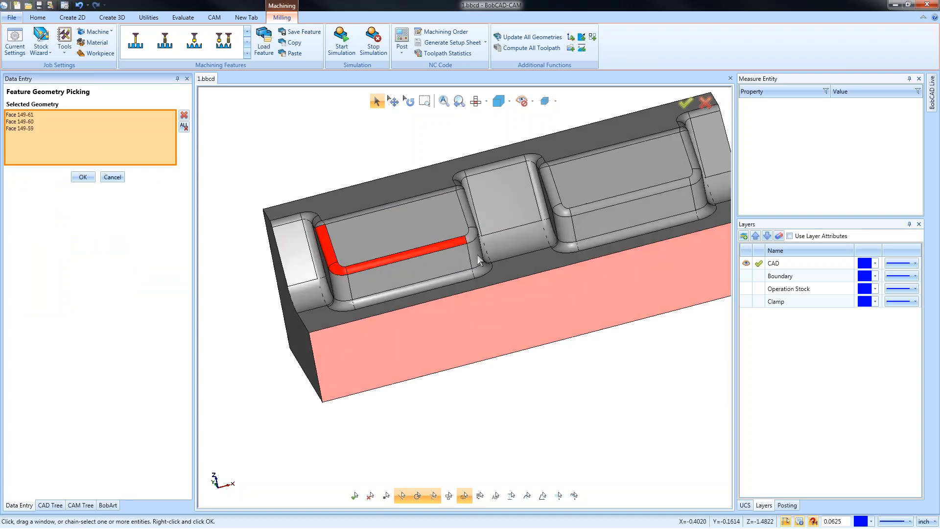
left_click(471, 231)
left_click(463, 208)
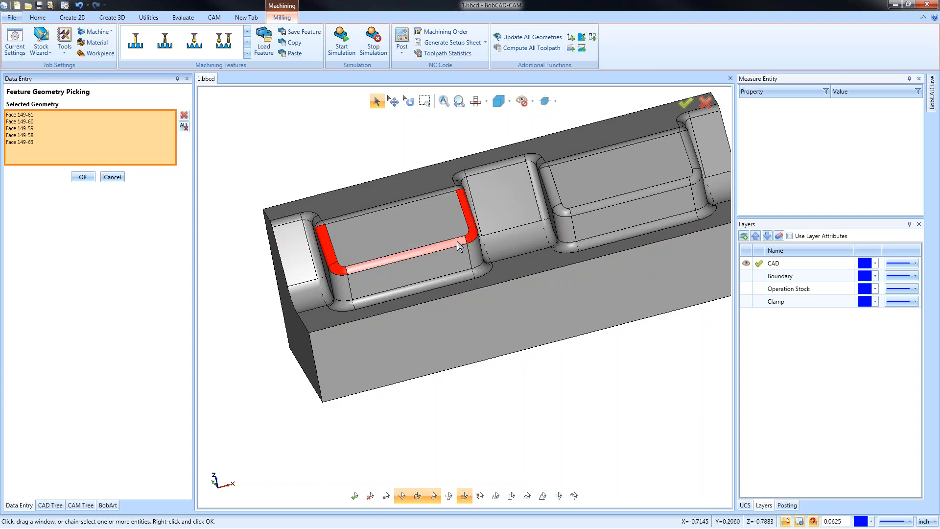
left_click(466, 221)
left_click(469, 240)
left_click(386, 257)
left_click(420, 253)
left_click(404, 255)
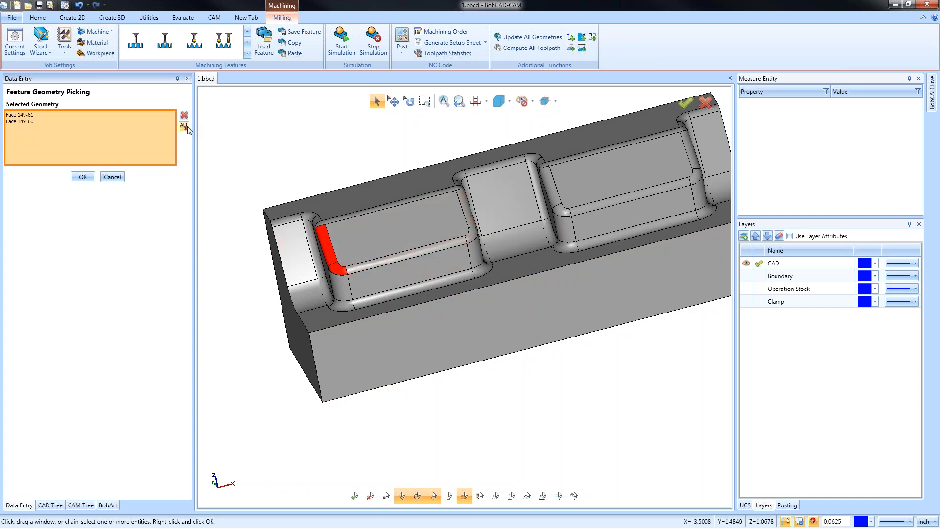
left_click(186, 127)
Assign the large sloped face of the boss nearest the end face as drive surface, and its two side and lower edges as edge curves
left_click(330, 227)
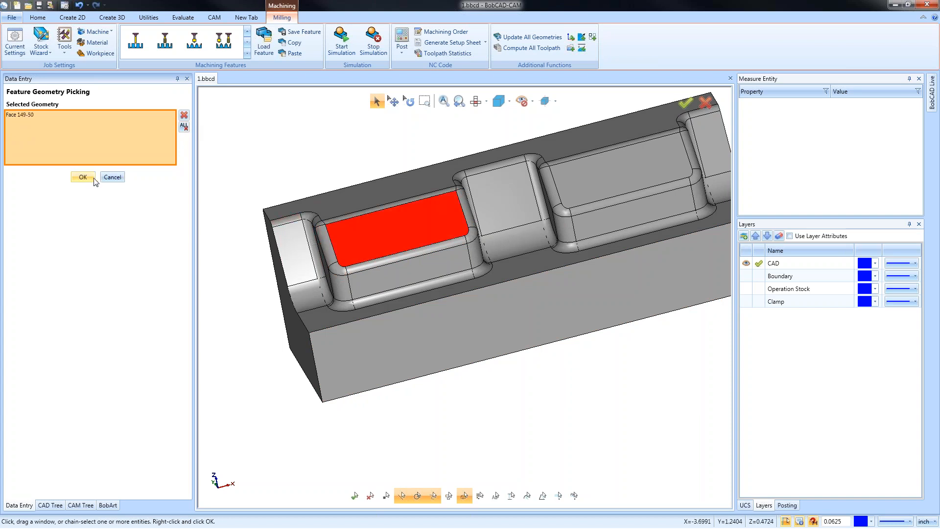
left_click(93, 179)
right_click(98, 278)
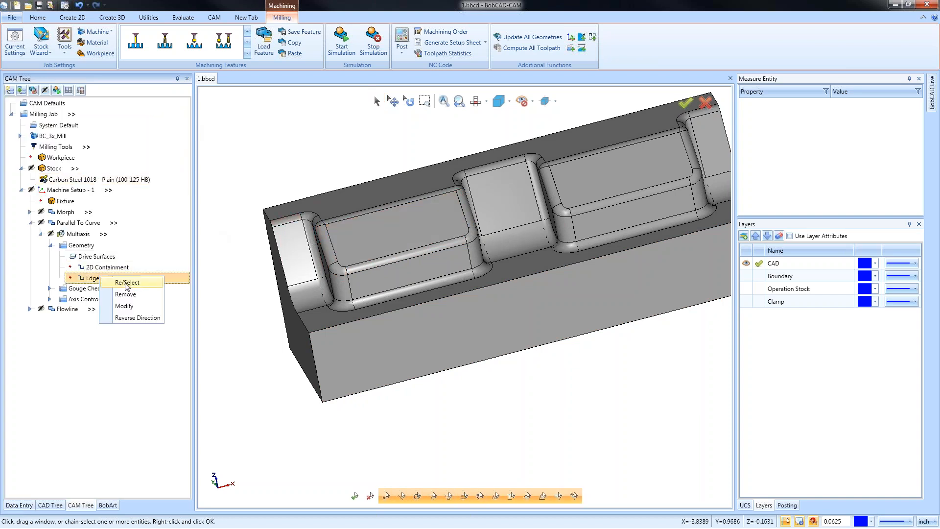
left_click(126, 283)
left_click(333, 245)
left_click(367, 260)
left_click(468, 234)
left_click(464, 229)
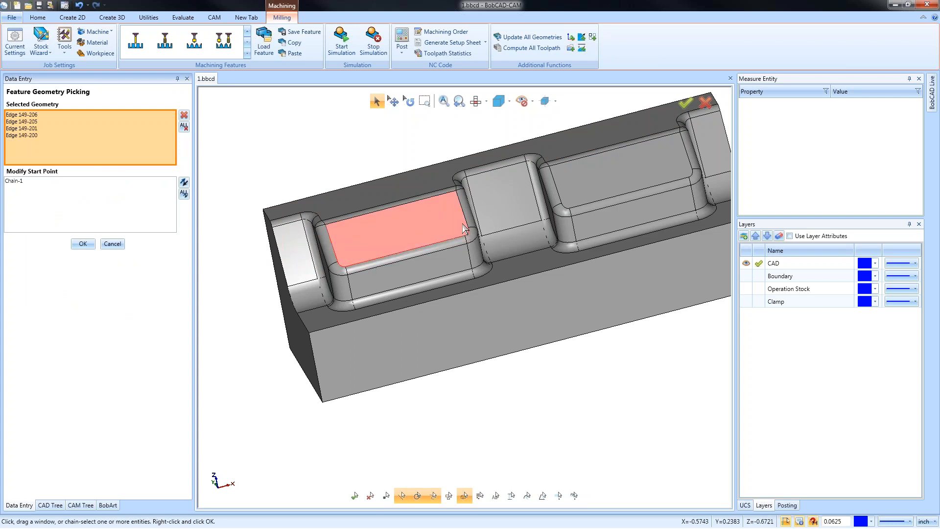
left_click(82, 244)
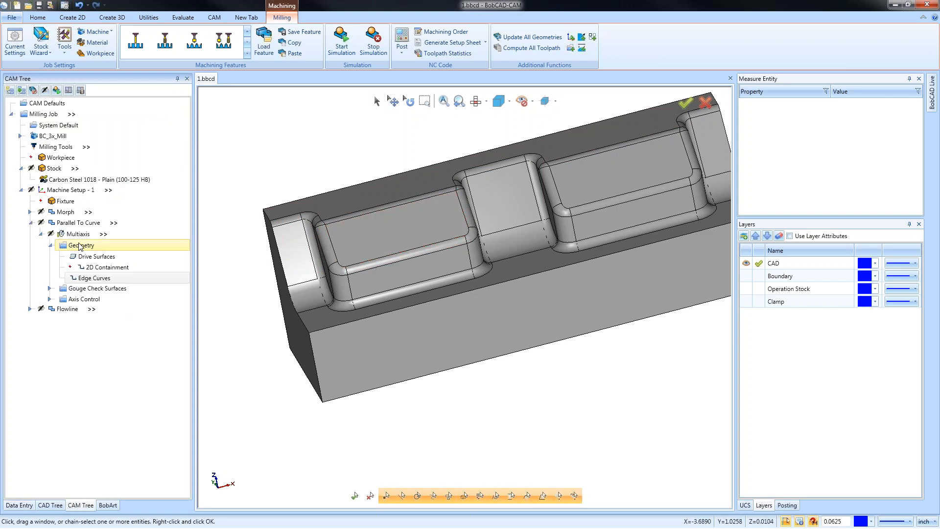
Recompute the Parallel To Curve toolpath and backplot it through to its end, then close the backplot
right_click(78, 233)
left_click(128, 255)
middle_click_drag(379, 258, 422, 255)
left_click(81, 243)
right_click(81, 243)
left_click(111, 268)
left_click_drag(13, 175, 184, 175)
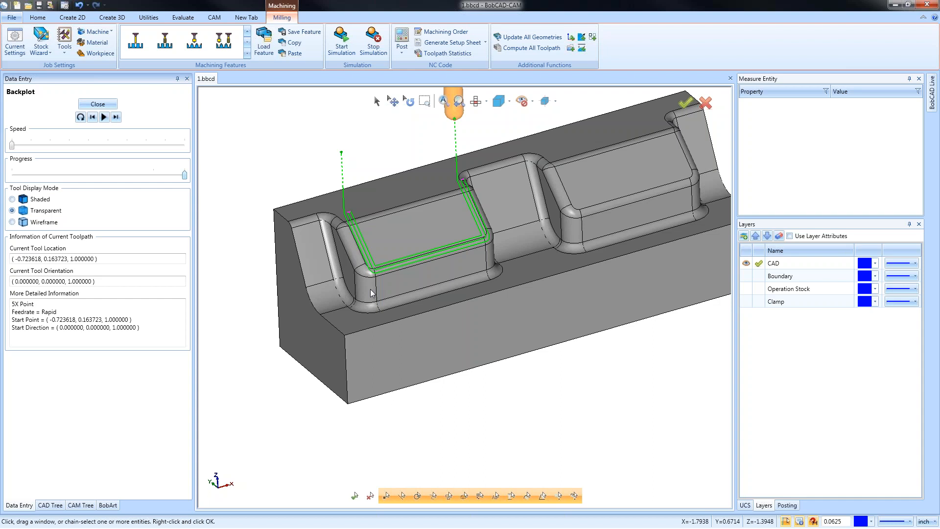
left_click(97, 103)
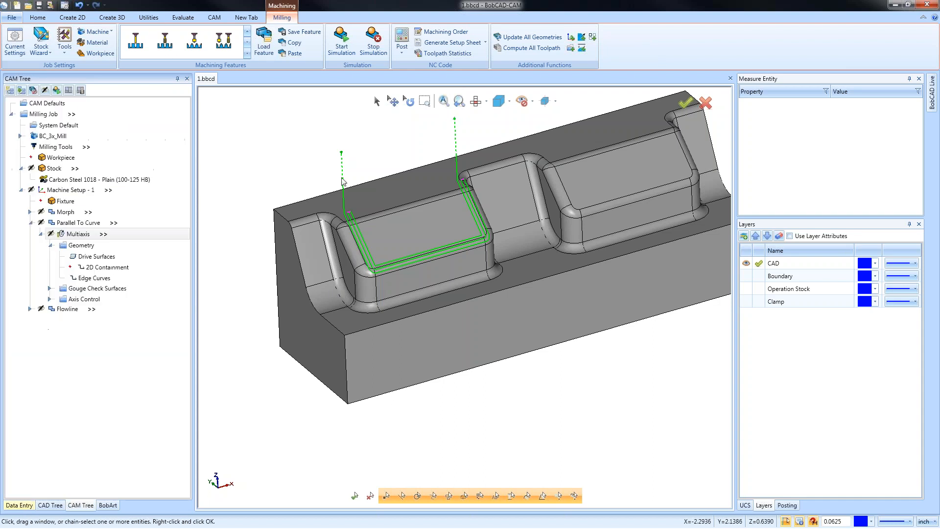
Display the Flowline and Morph toolpaths in turn and return to the Parallel To Curve toolpath for comparison
left_click(78, 222)
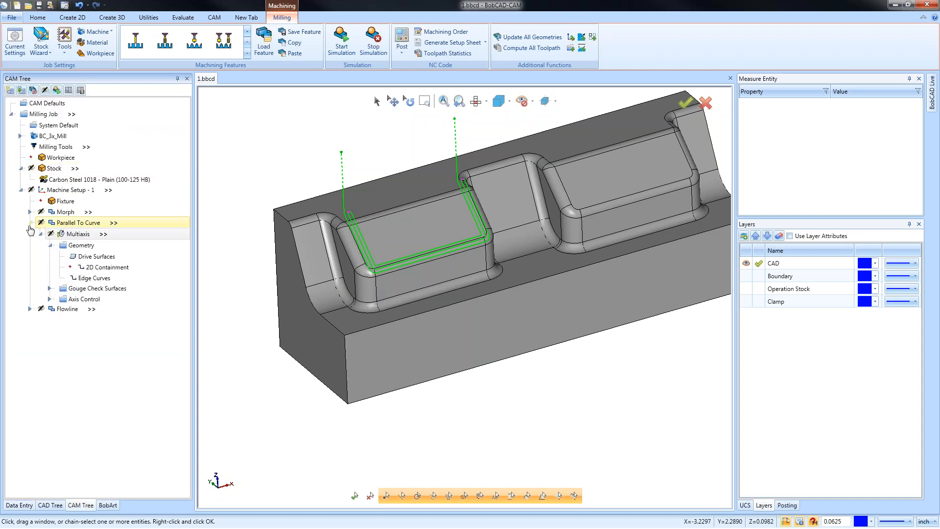
left_click(30, 222)
left_click(30, 233)
left_click(79, 244)
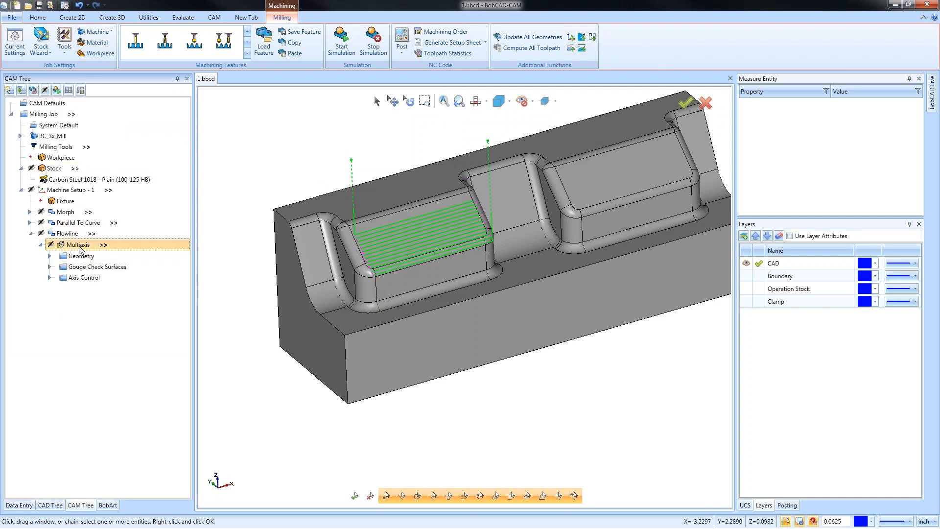
left_click(66, 212)
left_click(30, 212)
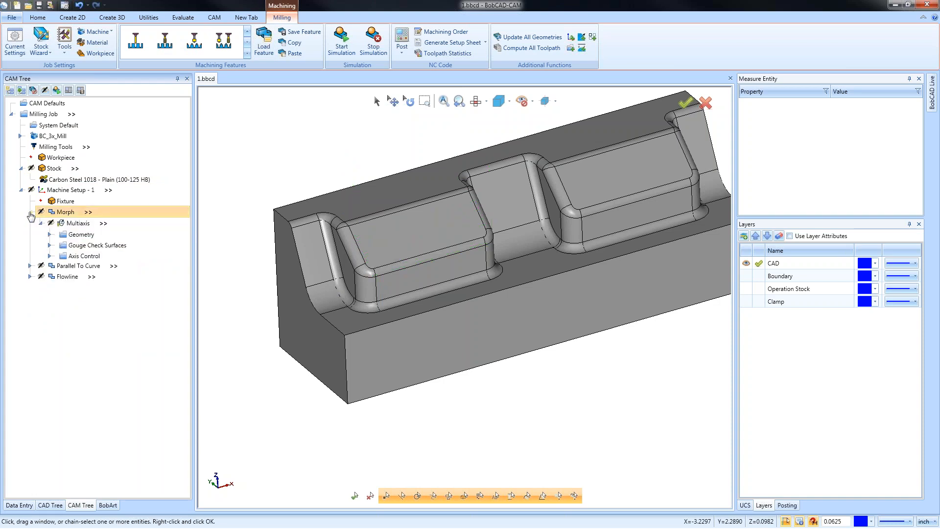
left_click(79, 223)
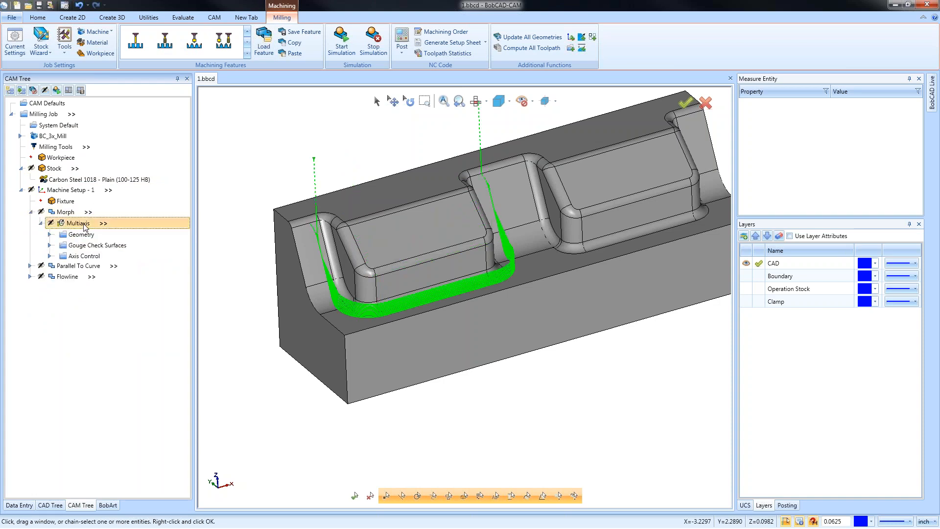
left_click(78, 266)
left_click(30, 222)
left_click(78, 234)
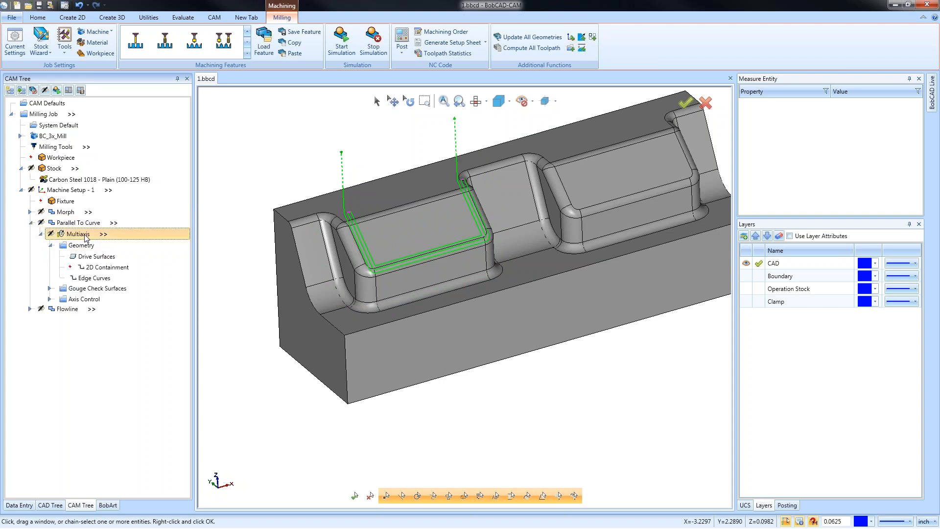
Open the roughing parameters of the Parallel To Curve multiaxis operation for editing
right_click(77, 235)
left_click(119, 246)
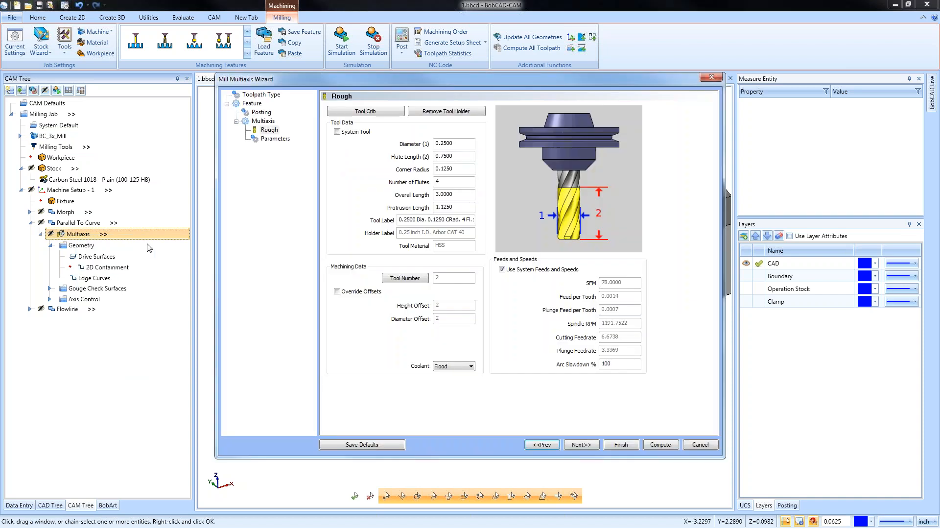
left_click(275, 138)
left_click(474, 107)
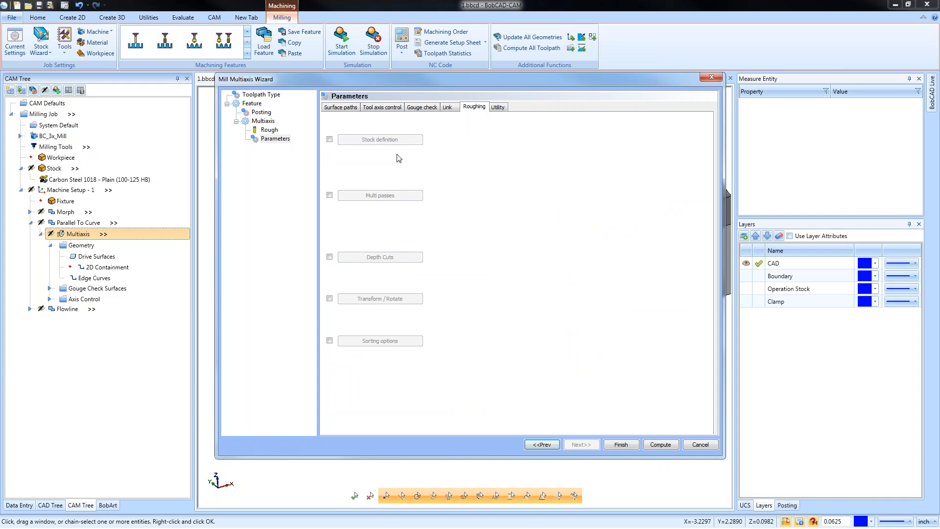
Enable Stock definition temporarily, examine its shrink, expand, collision and trimming parameters, and disable it again
left_click(330, 139)
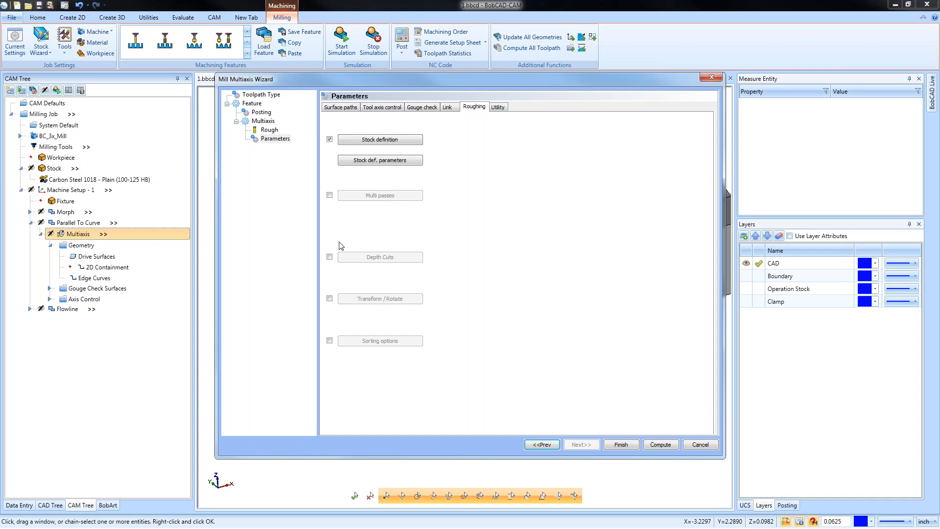
left_click(411, 163)
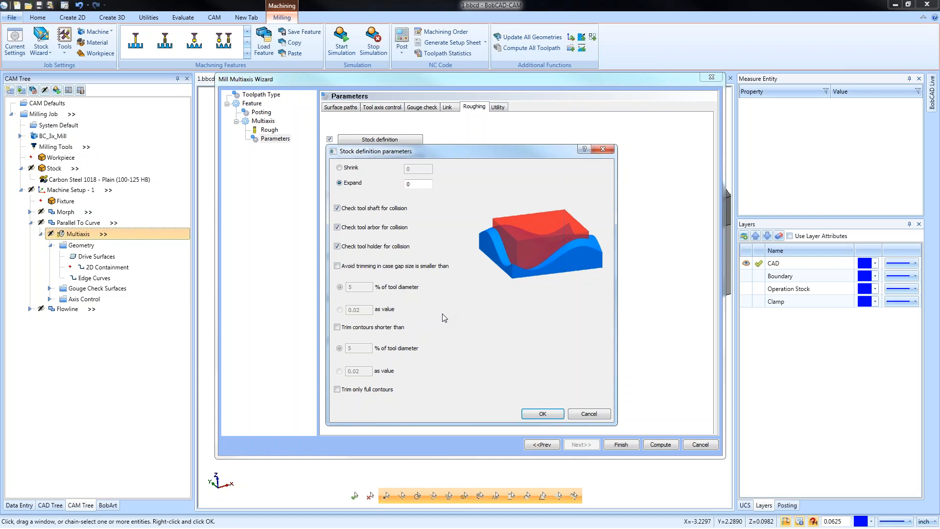
left_click(589, 414)
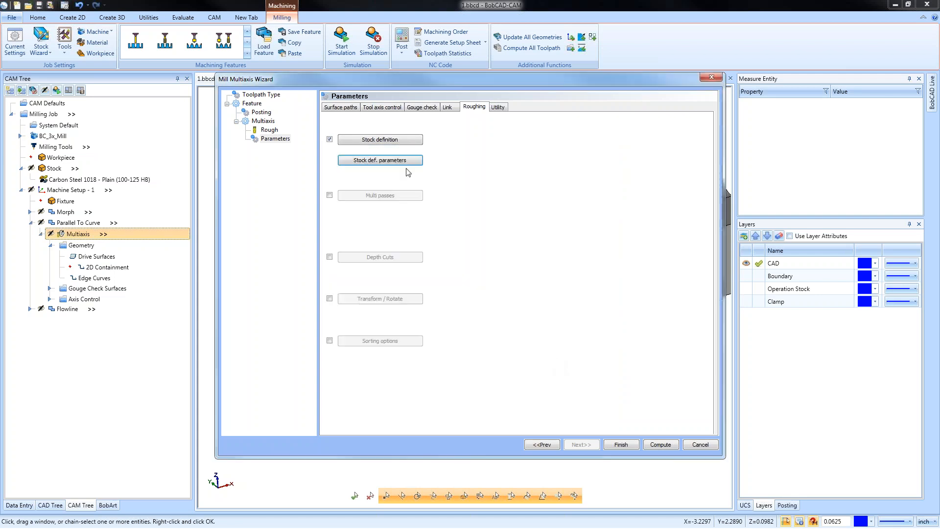
left_click(330, 140)
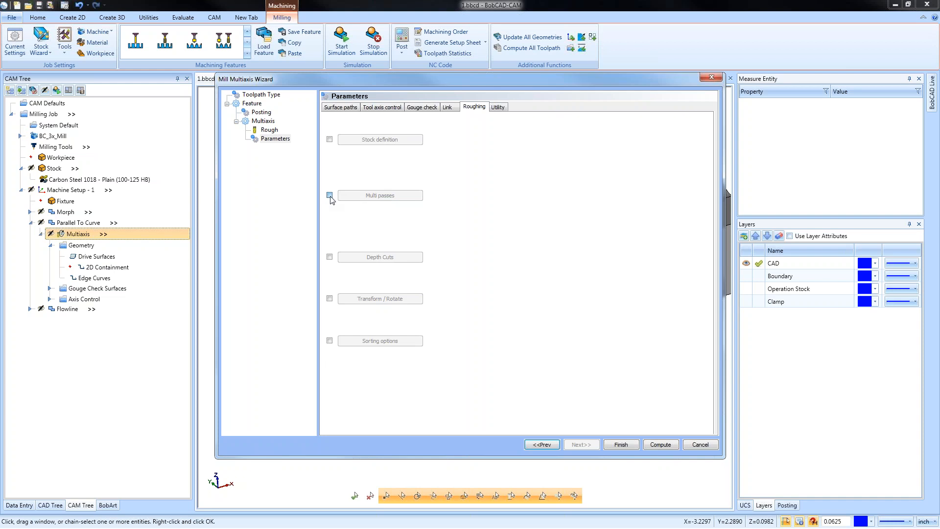
Enable Multi passes temporarily and examine the number and spacing settings for roughing and finishing passes without changing them
left_click(330, 195)
left_click(380, 195)
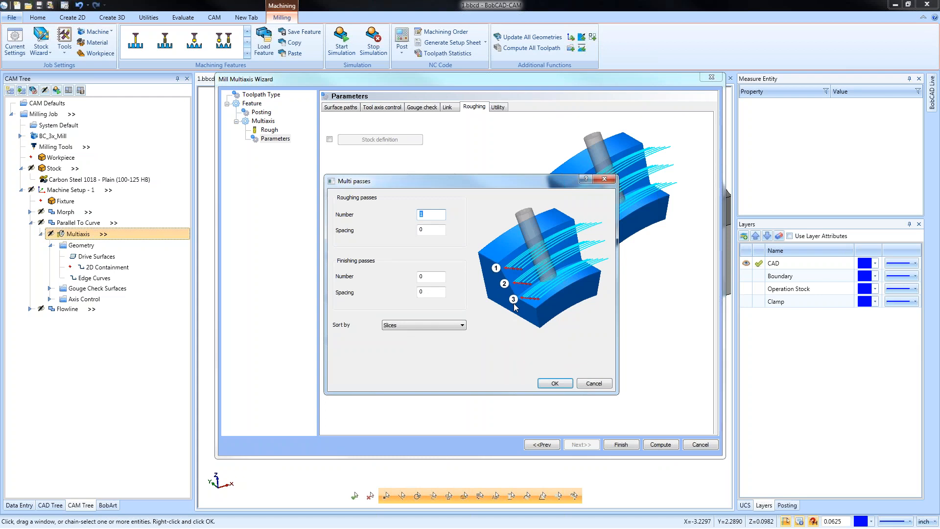
left_click(436, 275)
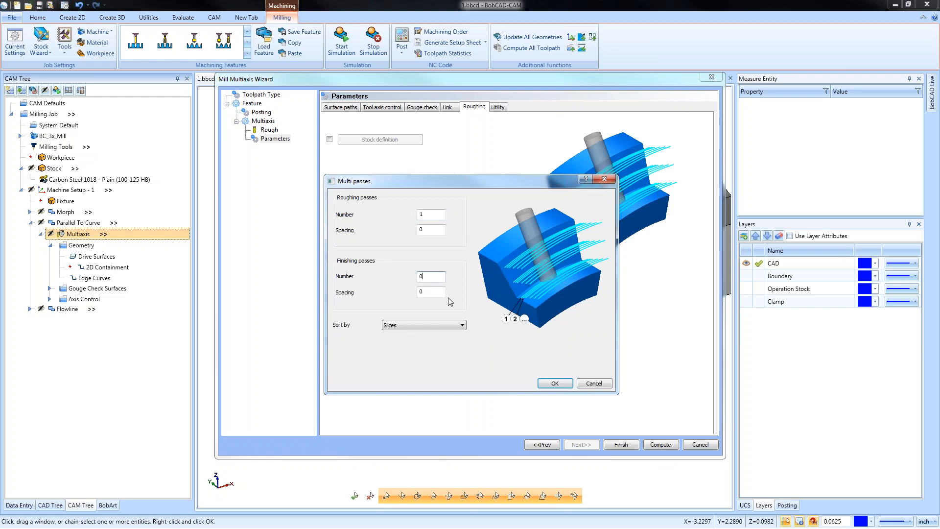
left_click(434, 214)
left_click(441, 230)
left_click(437, 214)
left_click(606, 384)
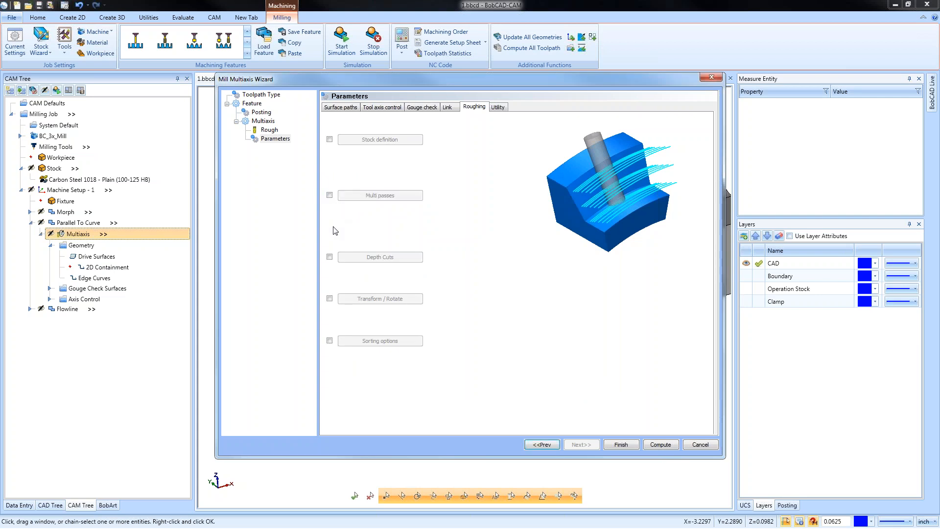
Enable Depth Cuts temporarily, examine its pass, depth application and sorting settings, and disable it again
left_click(329, 256)
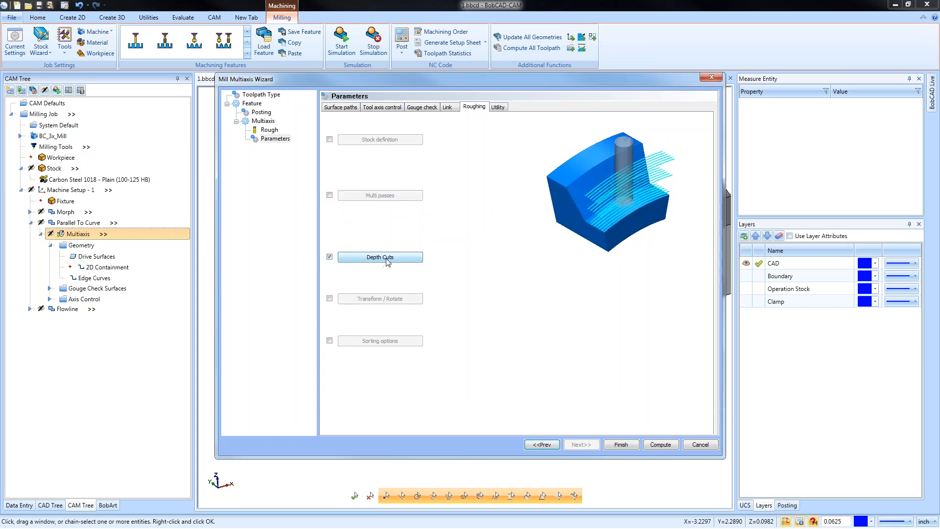
left_click(382, 257)
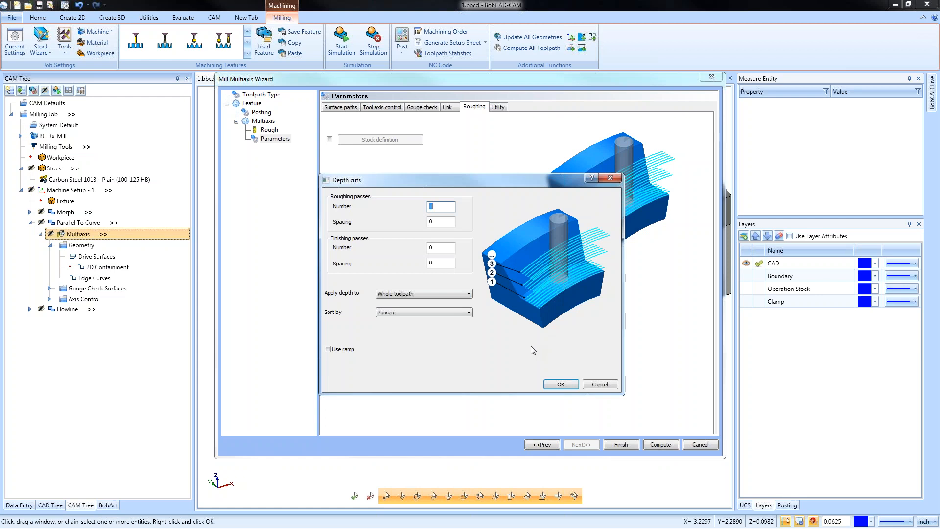
left_click(599, 385)
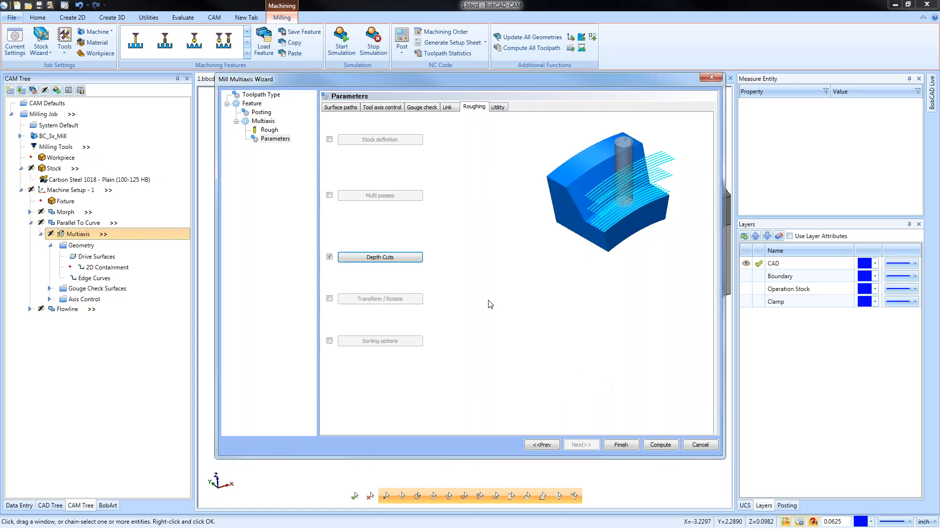
left_click(329, 256)
Enable Transform / Rotate and examine its axis, step, rotation angle and linking settings, discarding the dialog
left_click(329, 298)
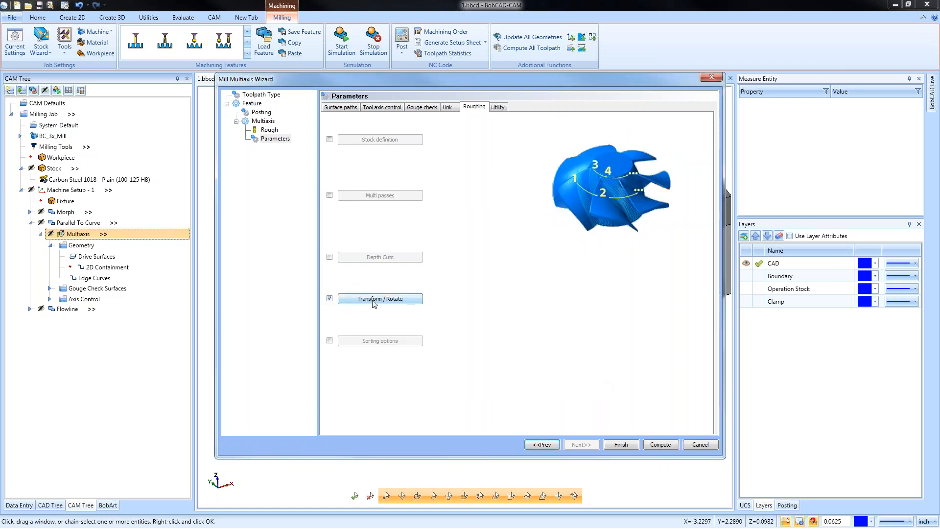
left_click(400, 301)
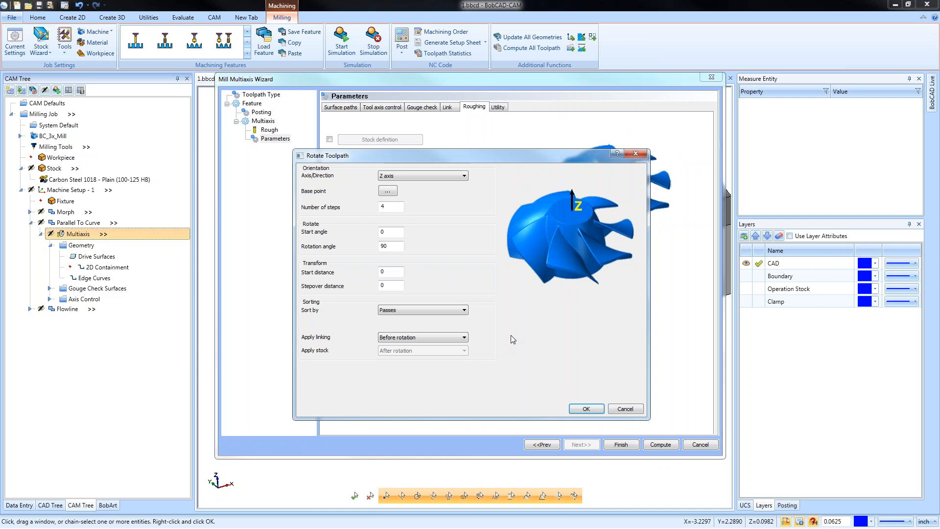
left_click(626, 409)
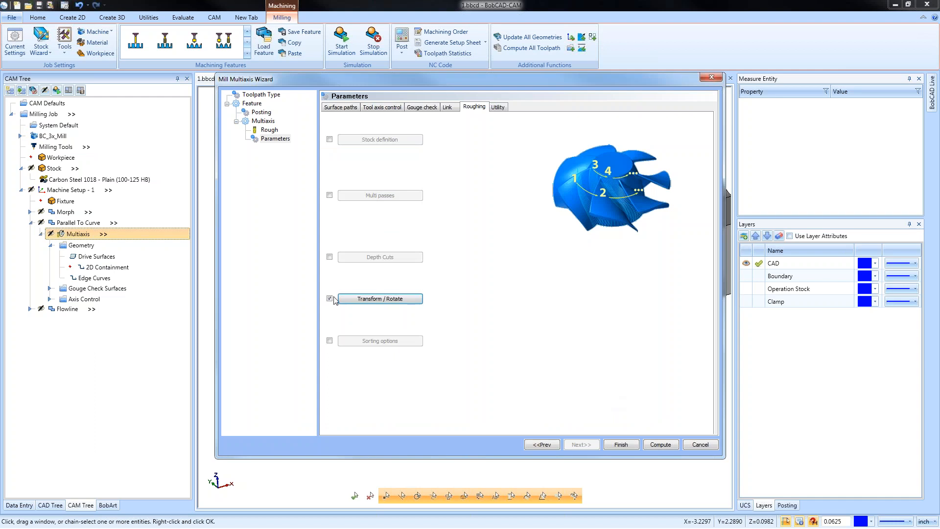
Enable Sorting options temporarily, examine the reverse order and shortest distance choices, and disable it again
left_click(330, 340)
left_click(405, 343)
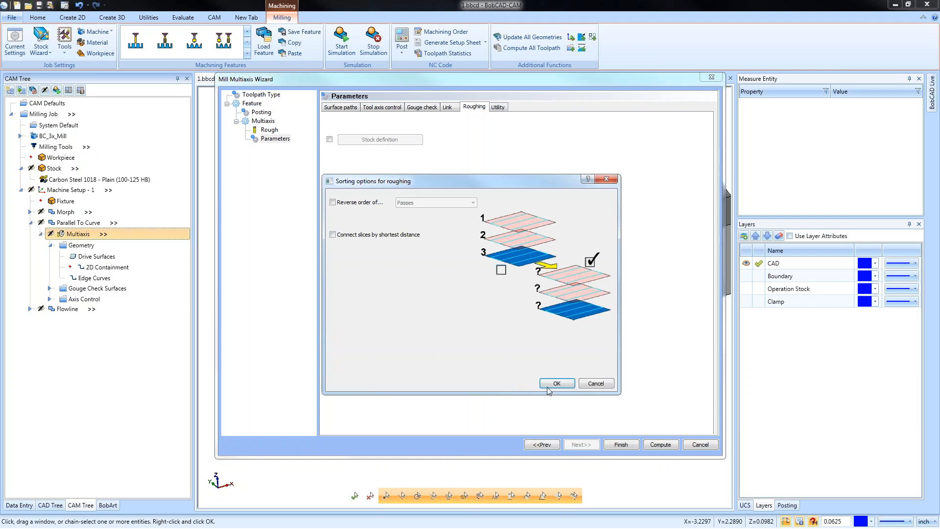
left_click(594, 383)
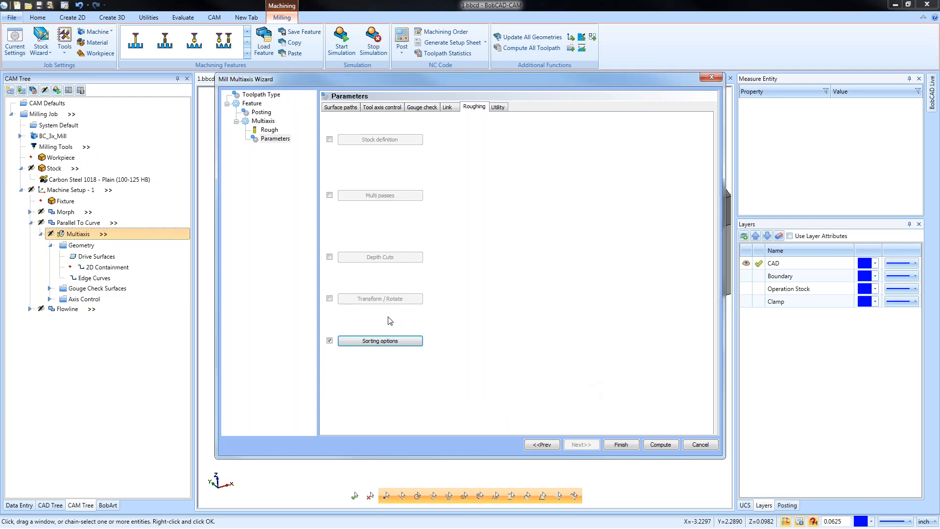
left_click(328, 340)
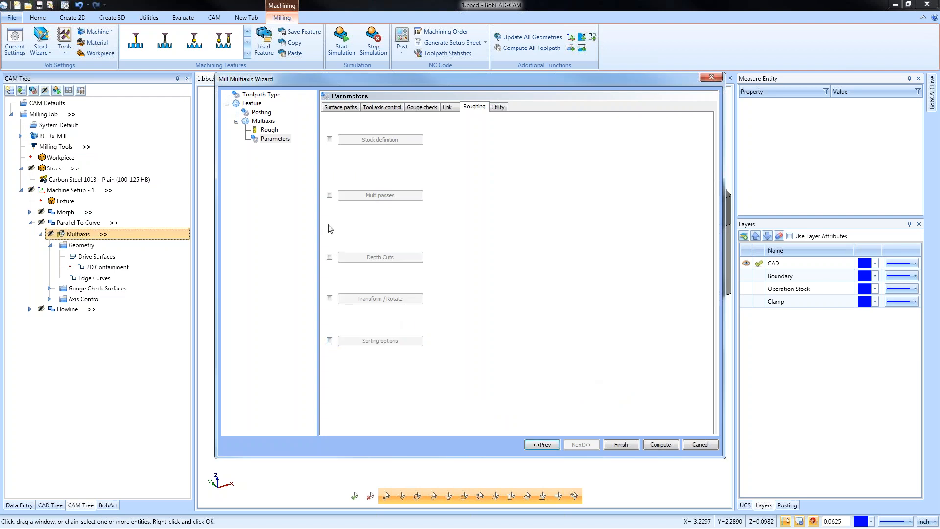
Enable Multi passes temporarily, examine its roughing and finishing pass settings, disable it again and discard the Parallel To Curve edit
left_click(329, 195)
left_click(380, 198)
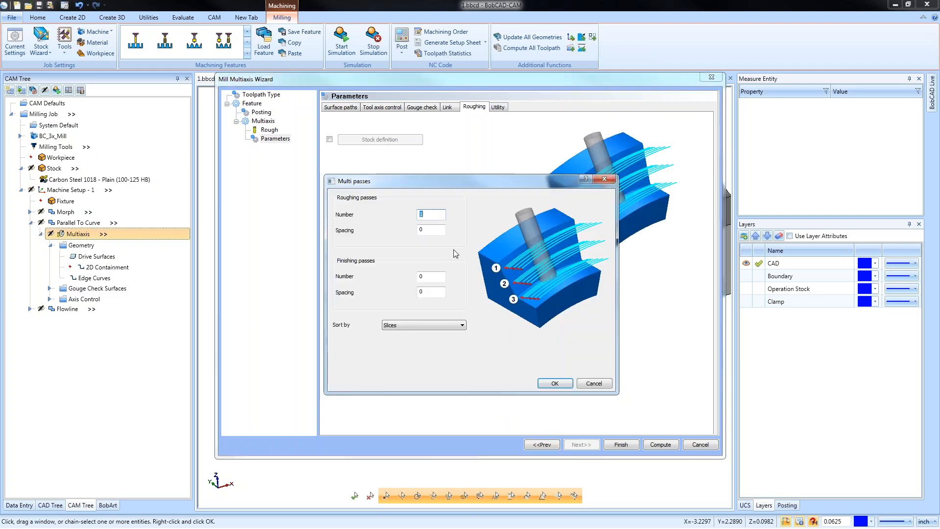
key("Tab")
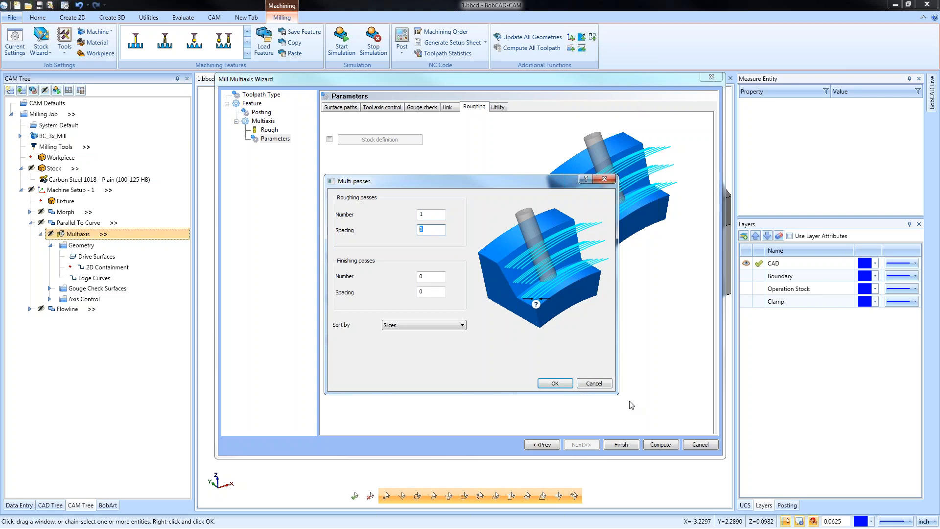
left_click(598, 386)
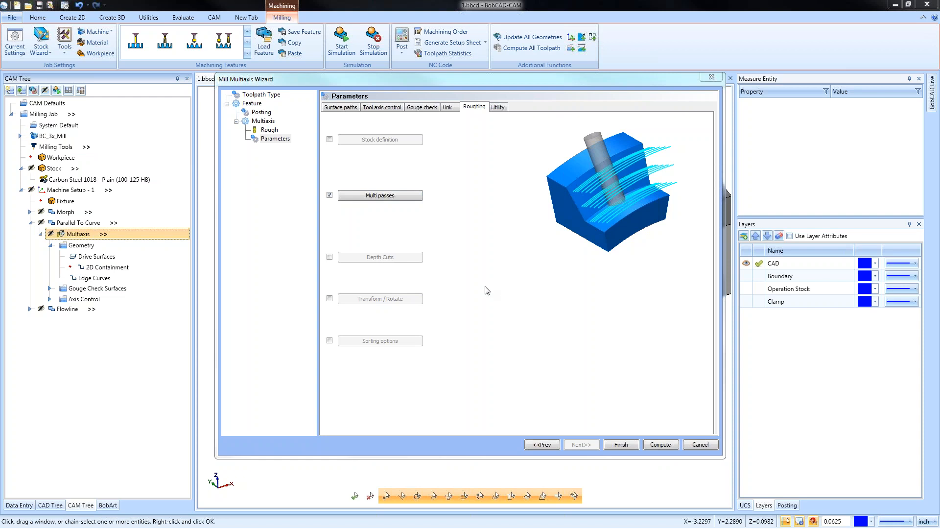
left_click(330, 195)
left_click(698, 443)
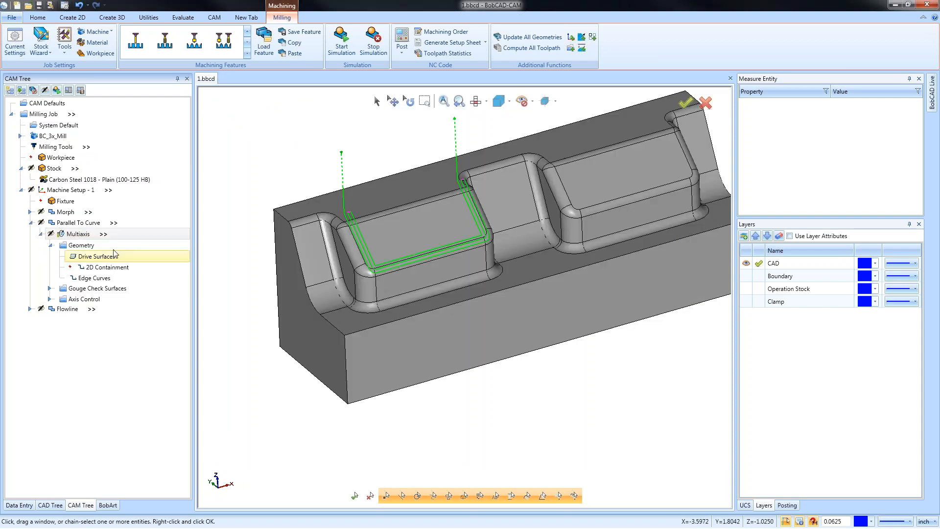
Collapse the Parallel To Curve feature, expand Flowline and open its Multiaxis operation's surface path parameters for editing
left_click(30, 222)
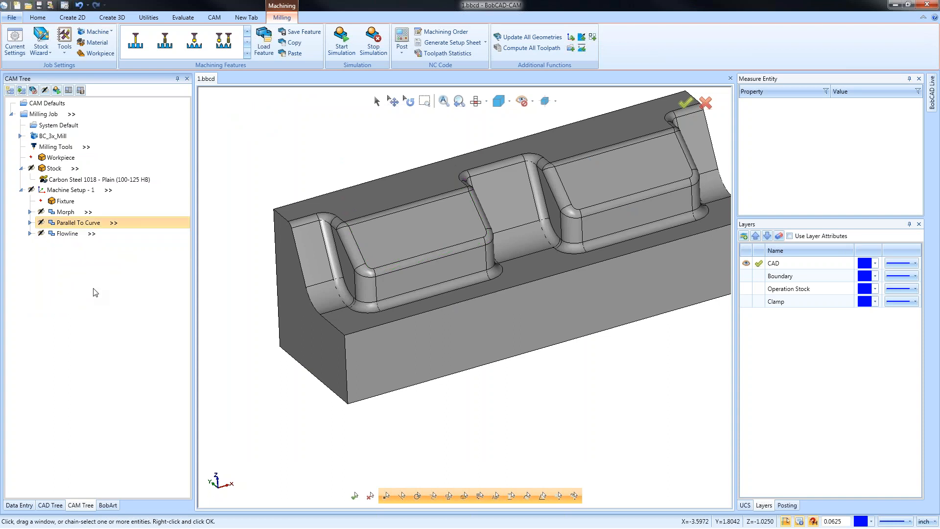
left_click(31, 233)
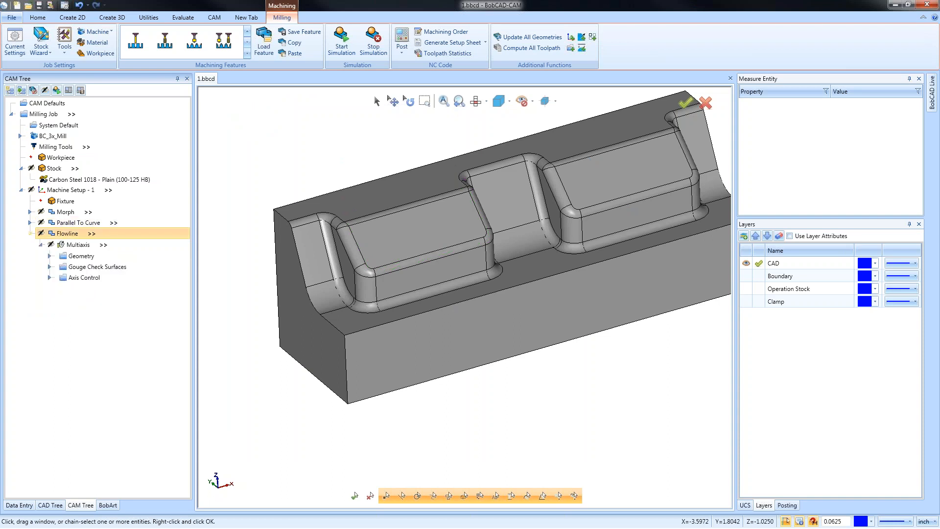
left_click(82, 249)
right_click(80, 246)
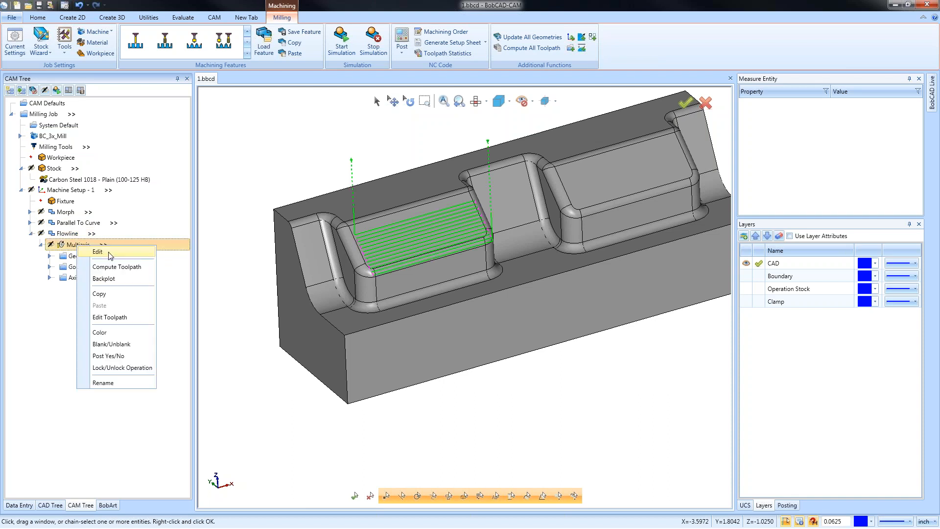
left_click(110, 254)
left_click(275, 138)
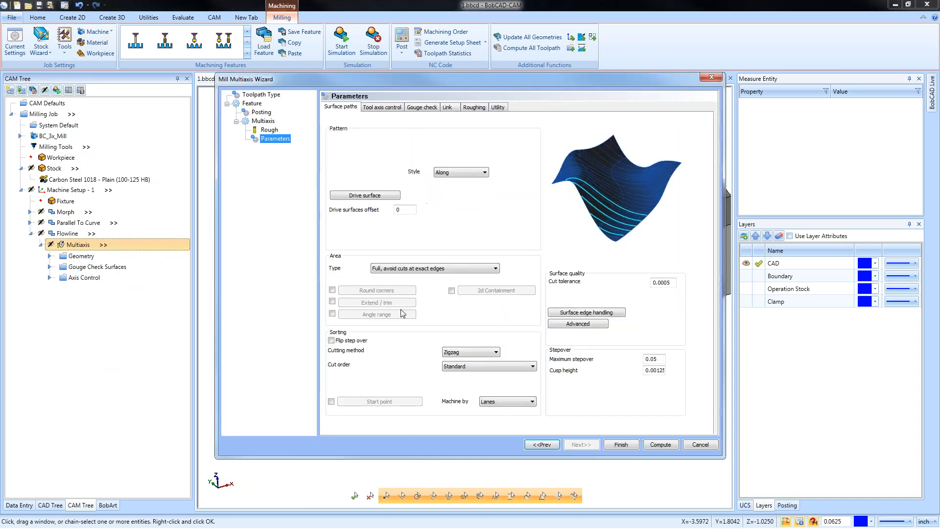
Enable Extend / trim and set the start and end tangential extensions to 100% of the tool diameter
left_click(332, 301)
left_click(379, 302)
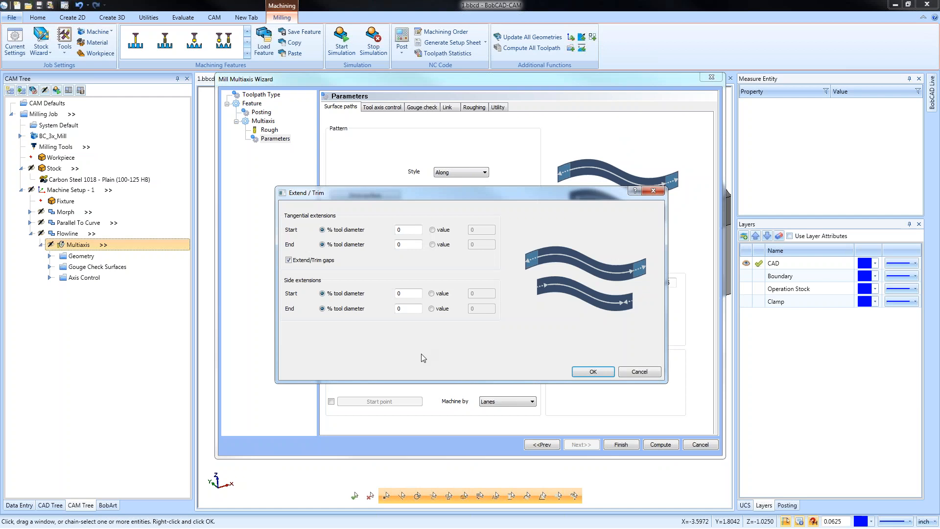
left_click(419, 234)
type("10")
key("Tab")
key("shift+Tab")
type("100")
key("Tab")
key("Tab")
type("100")
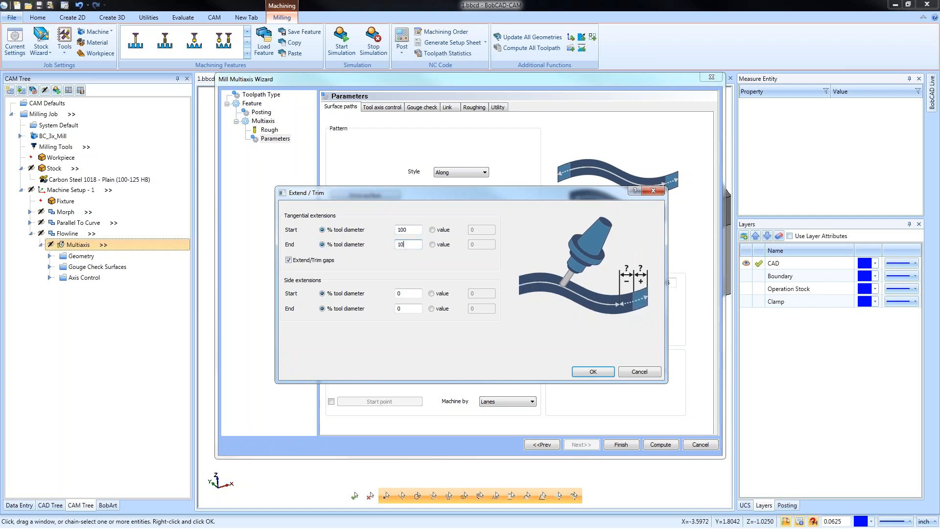
key("Tab")
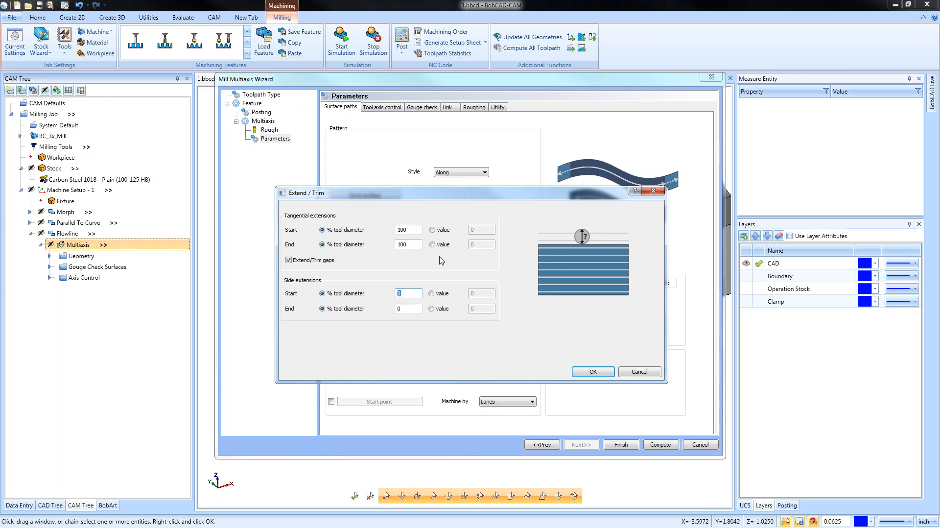
Set the start and end side extensions to 100% of the tool diameter and compute the Flowline toolpath
left_click(398, 294)
type("100")
key("Tab")
type("100")
left_click(590, 375)
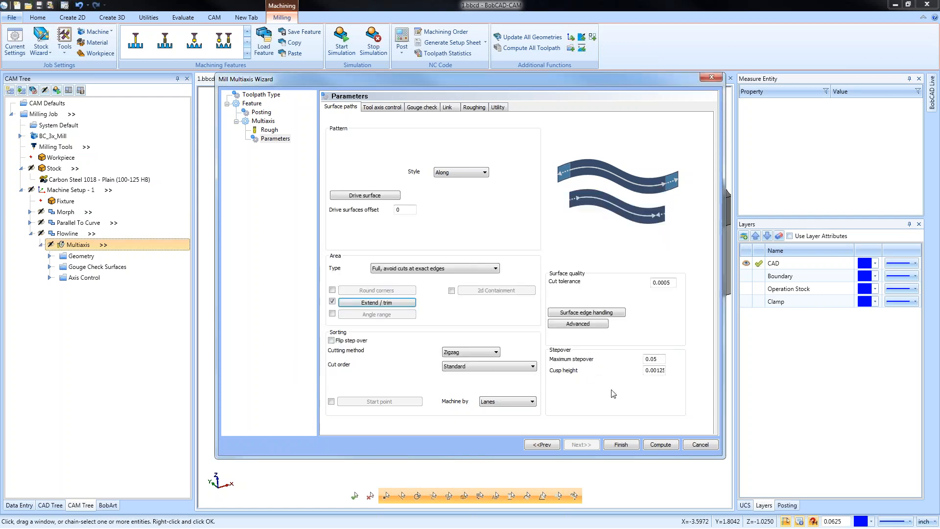
left_click(660, 445)
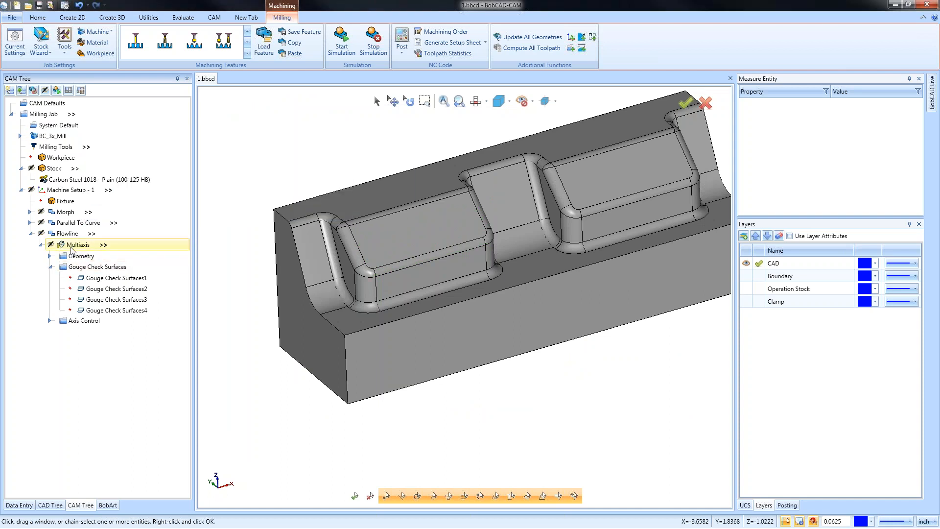
Inspect the extended Flowline toolpath and review its Extend / Trim settings, discarding both dialogs without changes
mouse_move(492, 329)
middle_mouse_down()
mouse_move(588, 330)
mouse_move(610, 315)
mouse_move(611, 299)
mouse_move(538, 310)
mouse_move(544, 296)
mouse_move(499, 316)
middle_mouse_up()
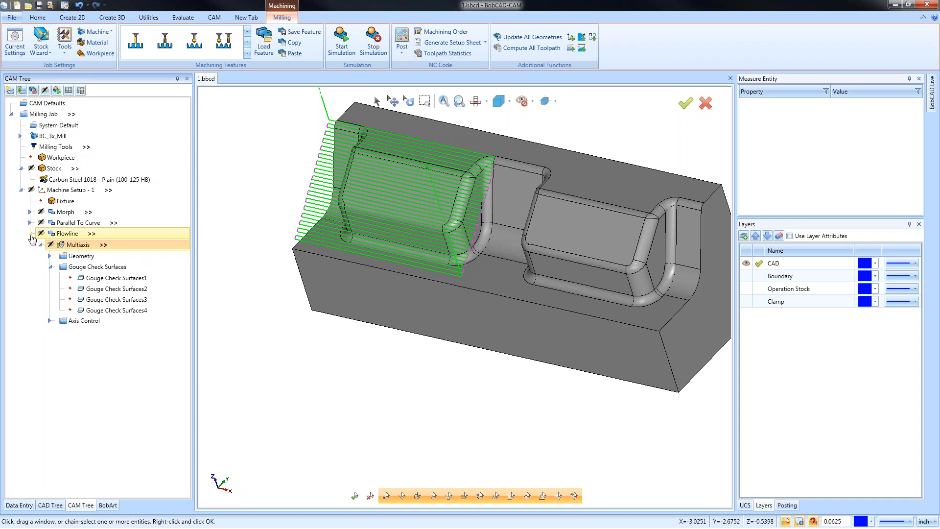
right_click(85, 244)
left_click(96, 250)
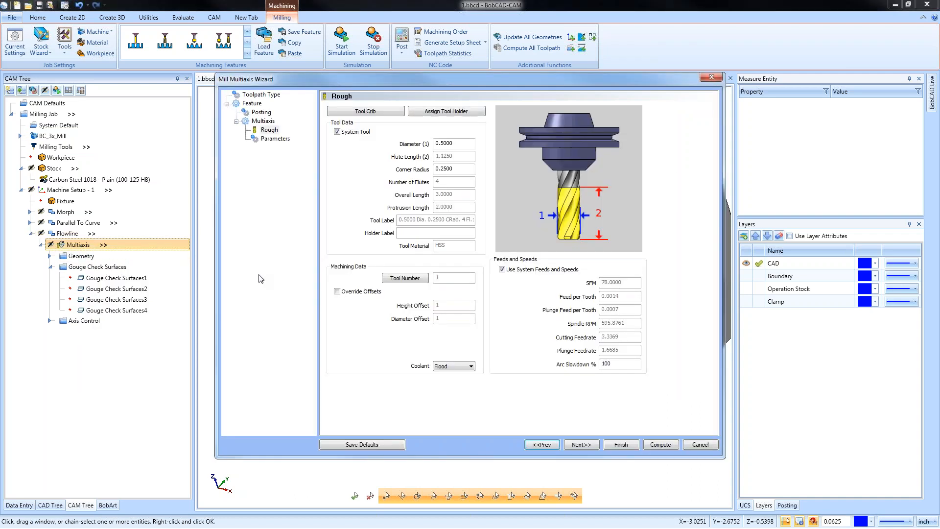
left_click(274, 138)
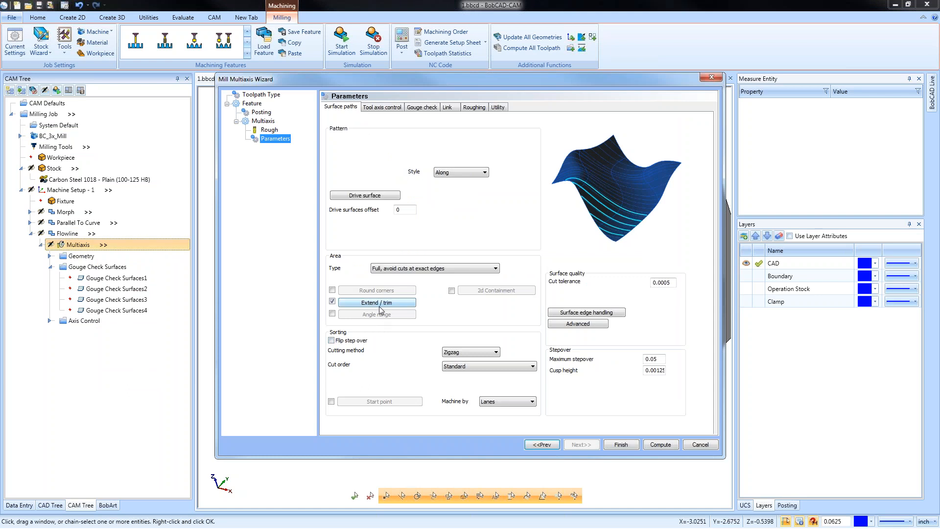
left_click(378, 307)
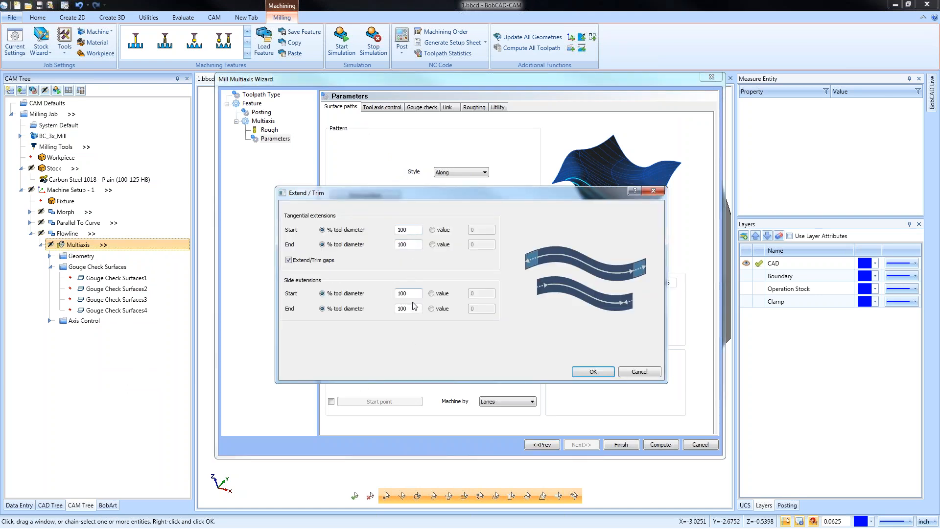
left_click(639, 372)
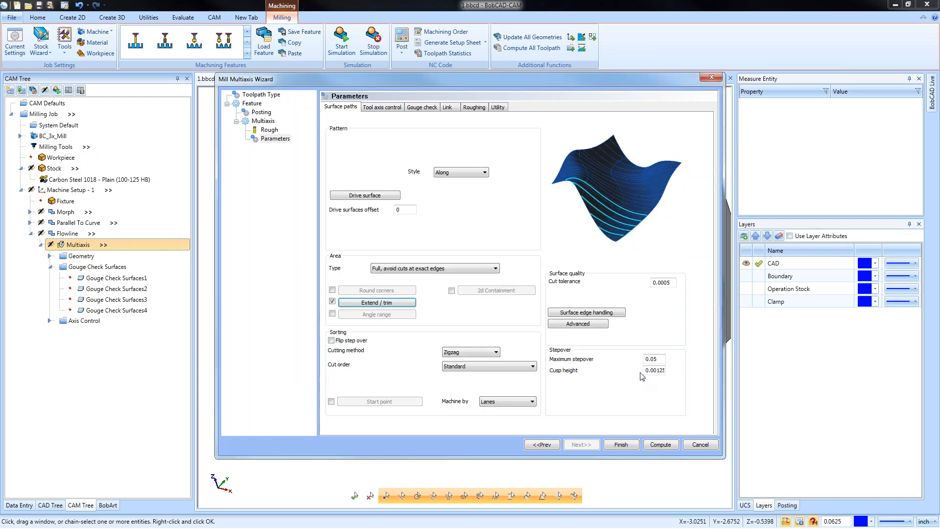
left_click(700, 444)
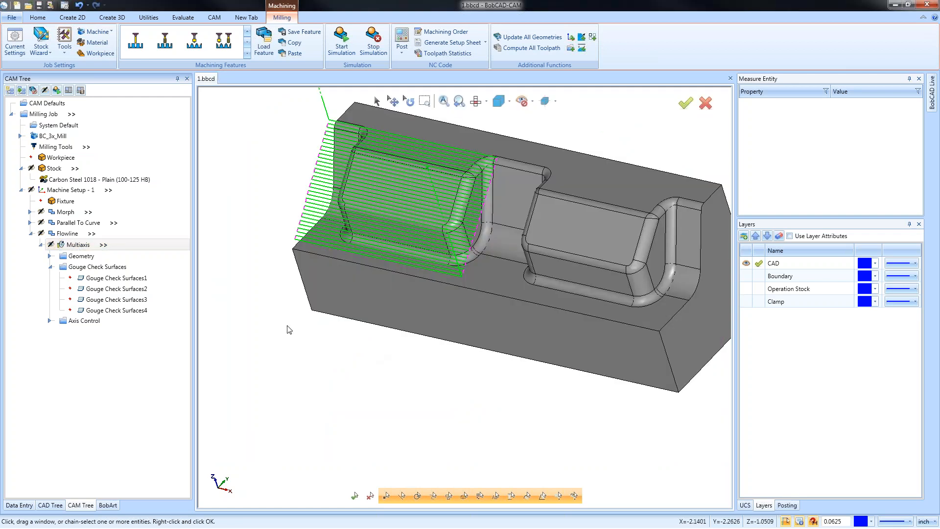
Disable Extend / trim in the Flowline Multiaxis operation and recompute the toolpath
right_click(82, 244)
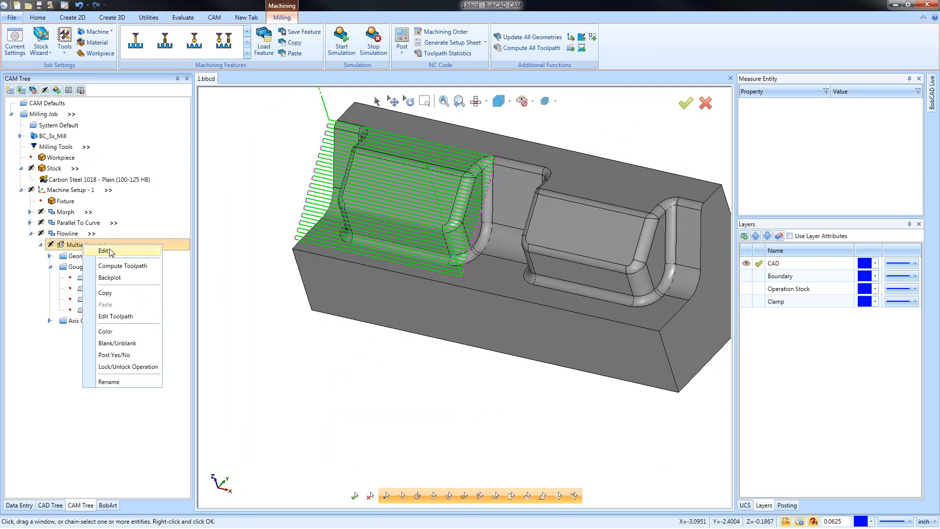
left_click(112, 252)
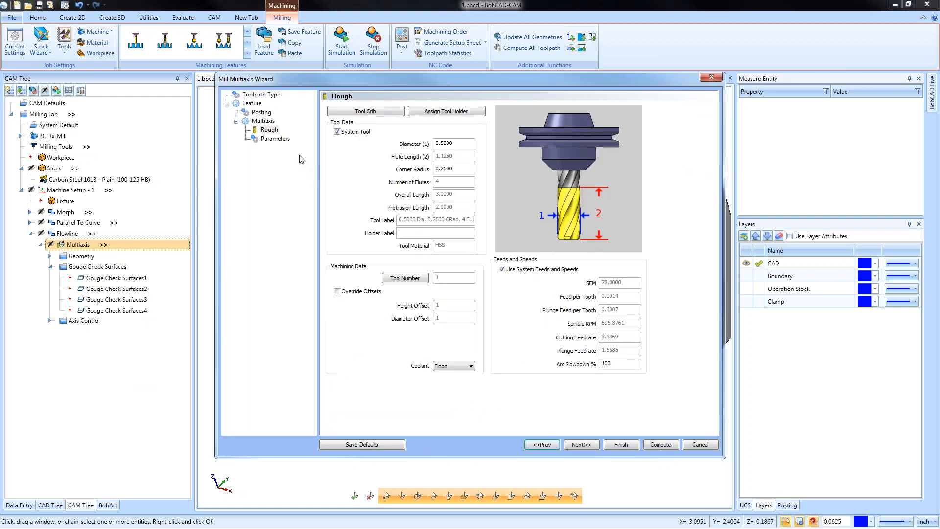
left_click(282, 143)
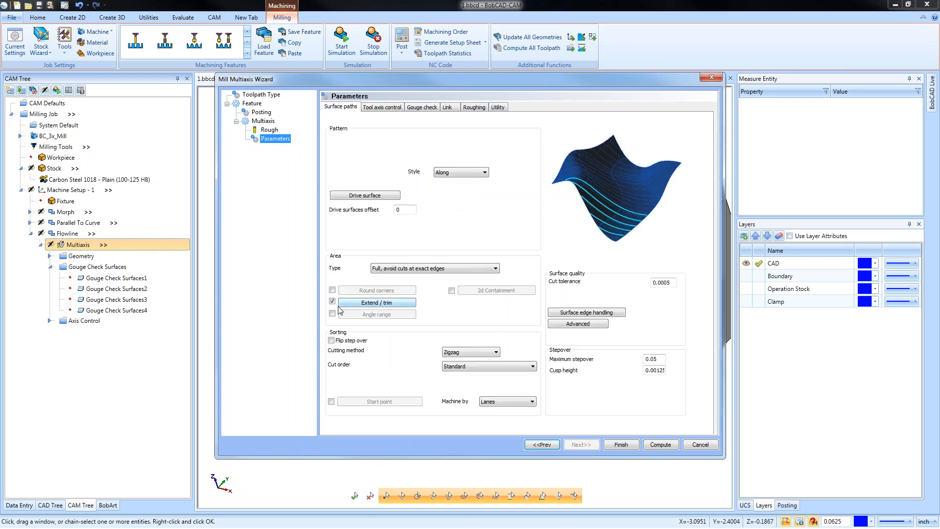
left_click(654, 443)
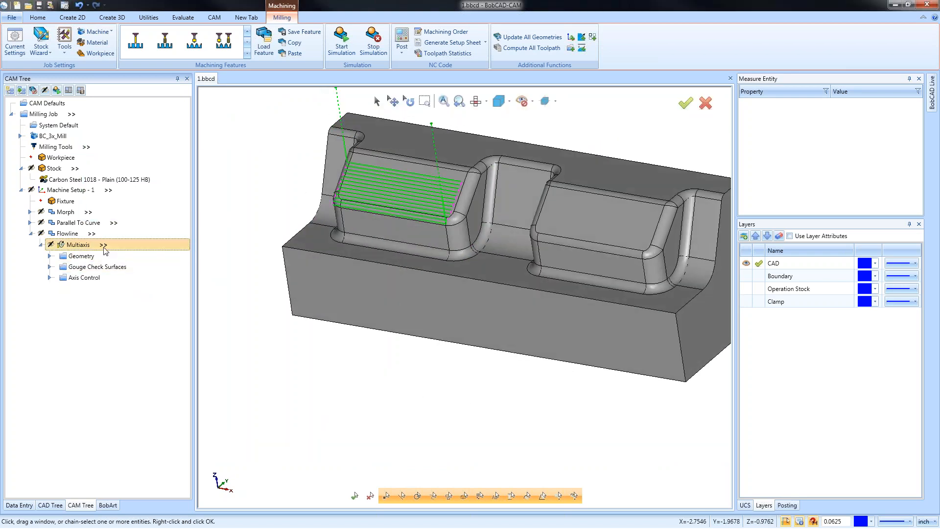
Backplot the Flowline Multiaxis toolpath, stepping through the first moves and advancing the progress to its end before closing the backplot
middle_click_drag(489, 303, 395, 271)
scroll(395, 271, "up", 3)
right_click(83, 245)
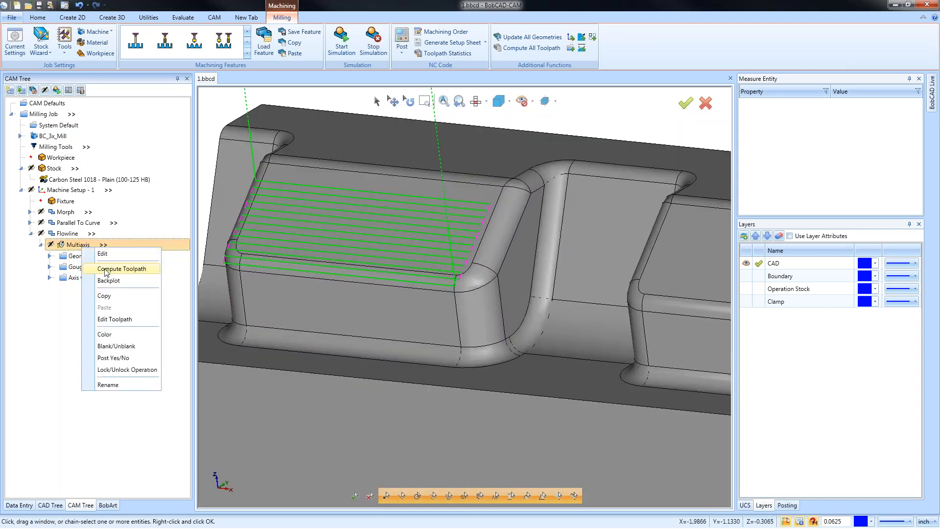
left_click(147, 280)
left_click(116, 117)
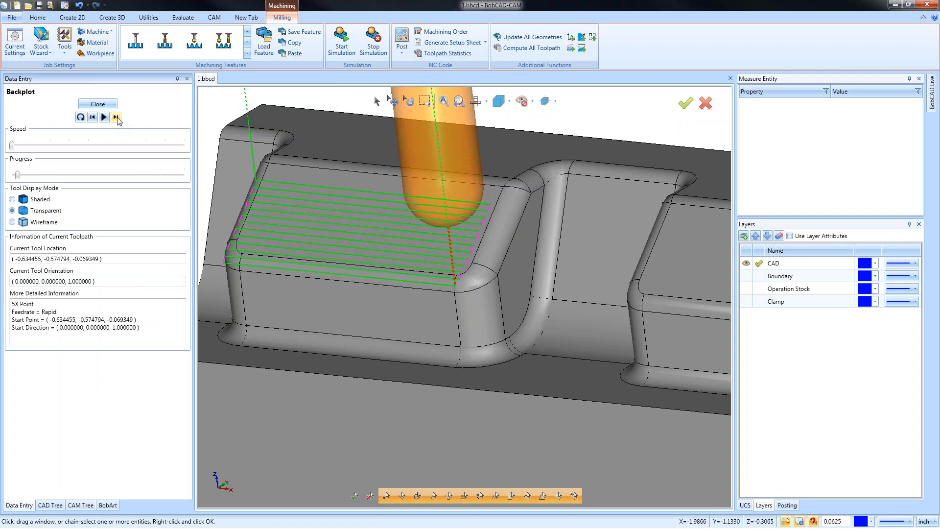
left_click(116, 117)
left_click(116, 117)
left_click(116, 117)
left_click_drag(42, 175, 179, 175)
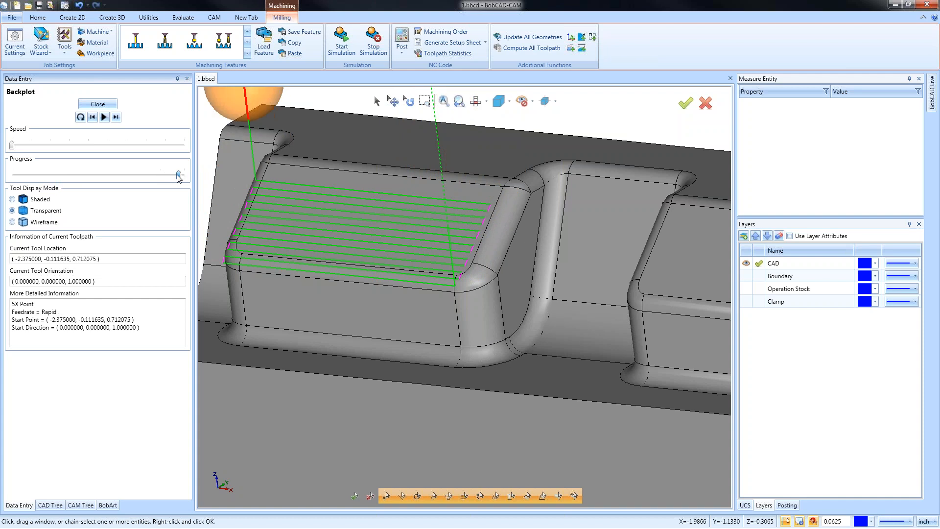
left_click(98, 104)
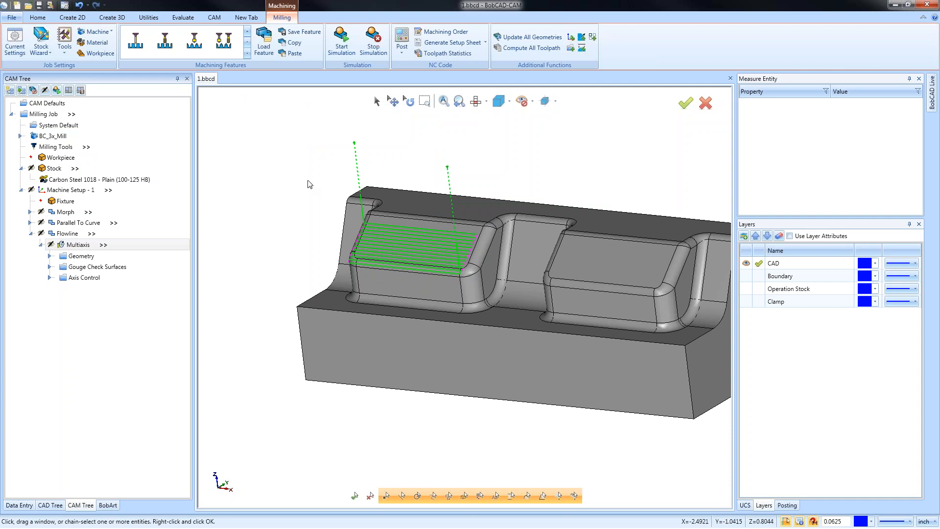
Edit the Flowline Multiaxis operation and open the Retracts settings of its link parameters
right_click(78, 244)
left_click(114, 252)
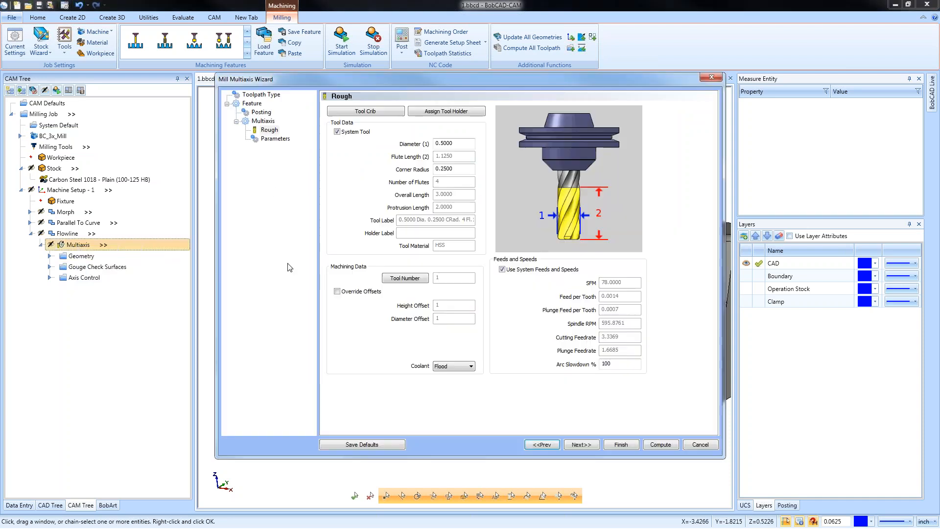
left_click(275, 138)
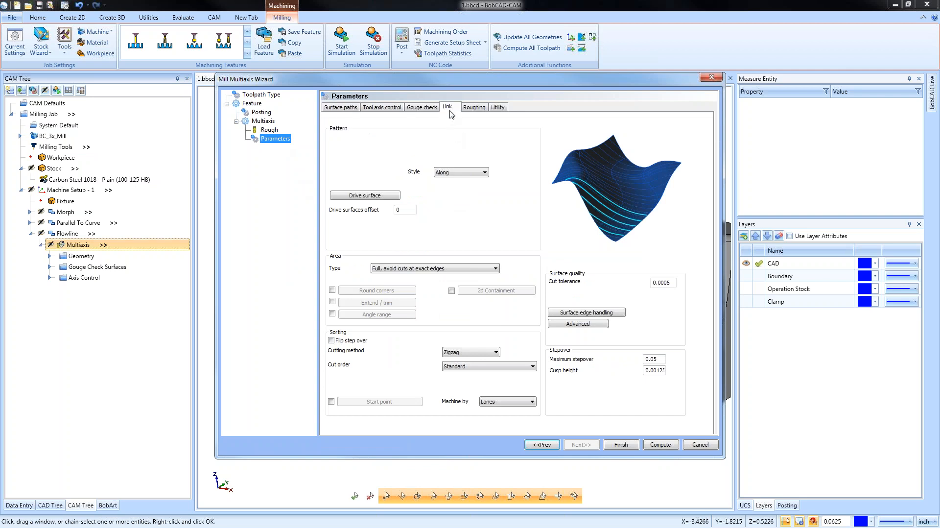
left_click(450, 110)
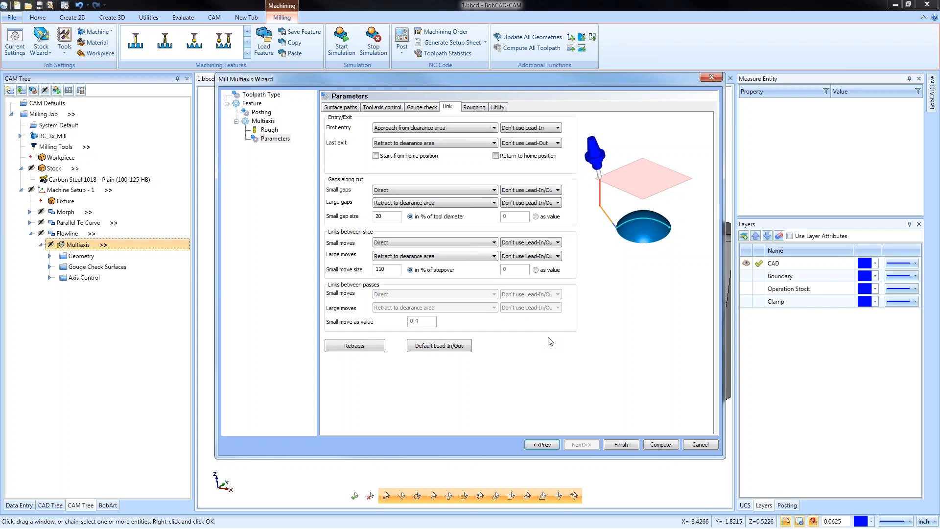
left_click(360, 347)
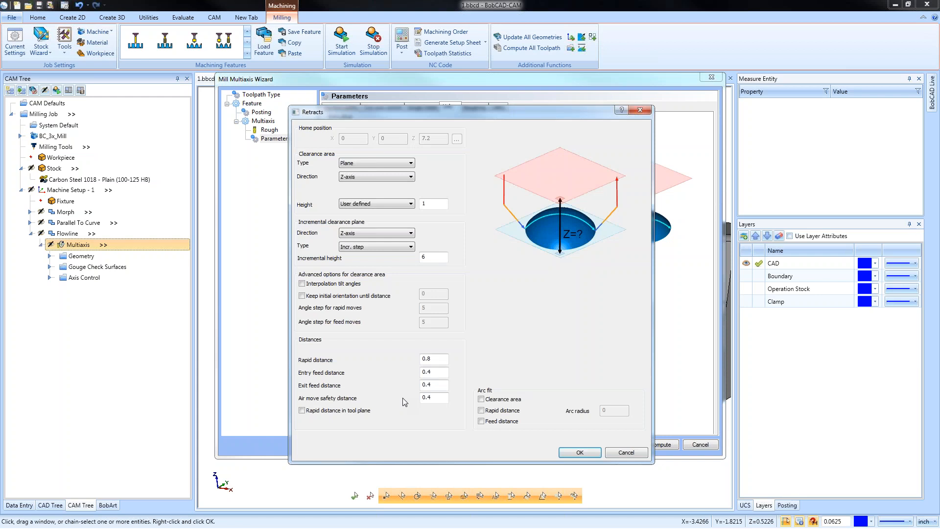
Review the available clearance area types for the retracts and set the type to Cylinder
left_click(430, 204)
left_click(403, 163)
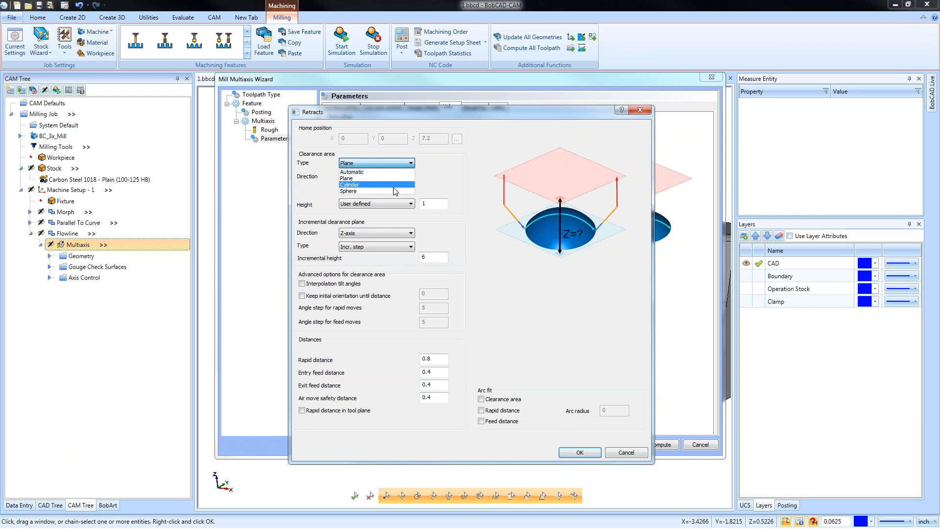
left_click(395, 179)
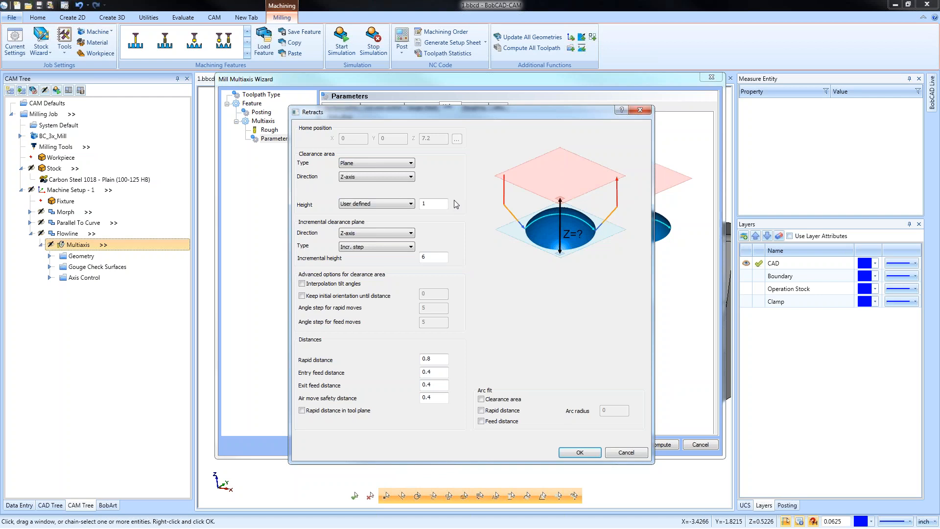
left_click(374, 163)
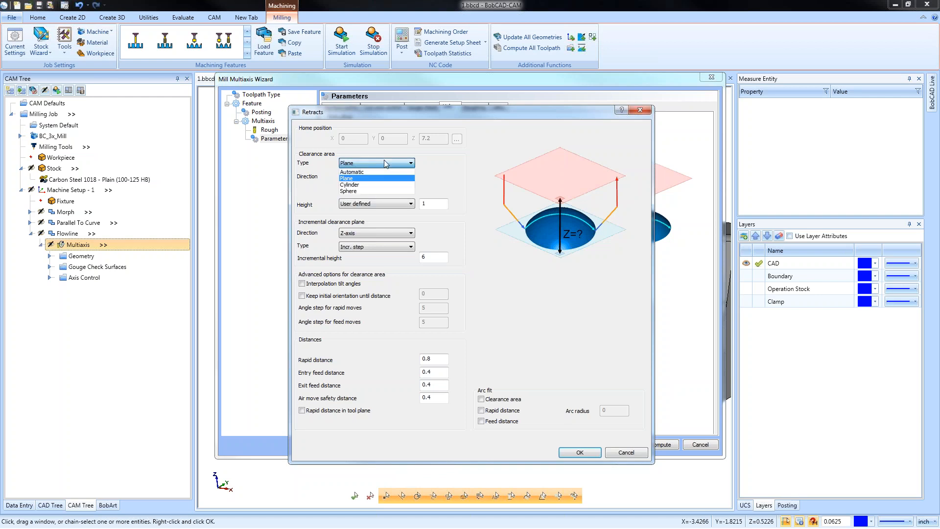
left_click(391, 187)
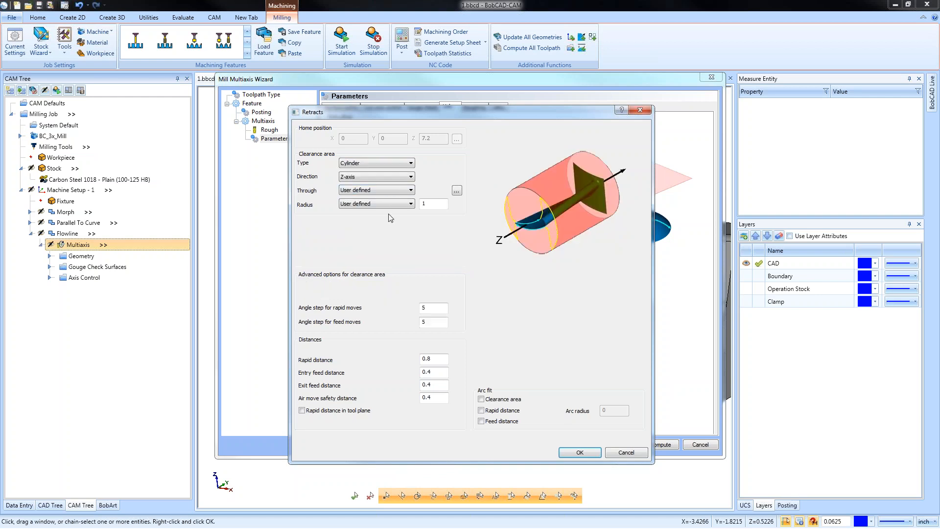
Try the Sphere and Plane clearance area types in the Retracts settings and discard the changes
left_click(393, 163)
left_click(389, 191)
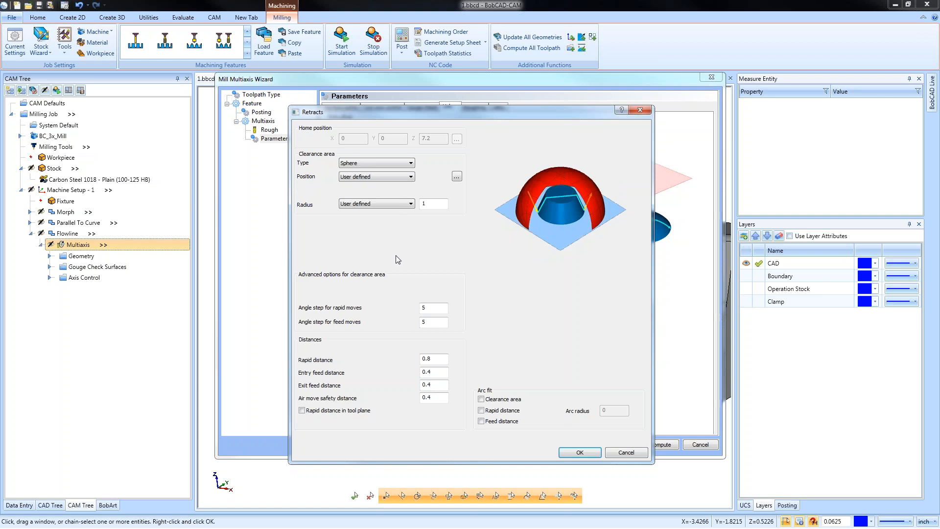
left_click(390, 163)
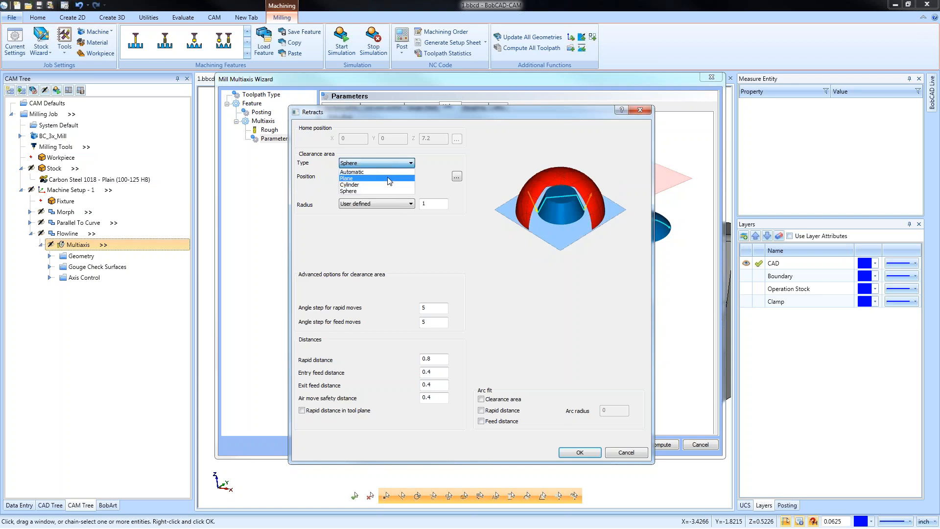
left_click(381, 178)
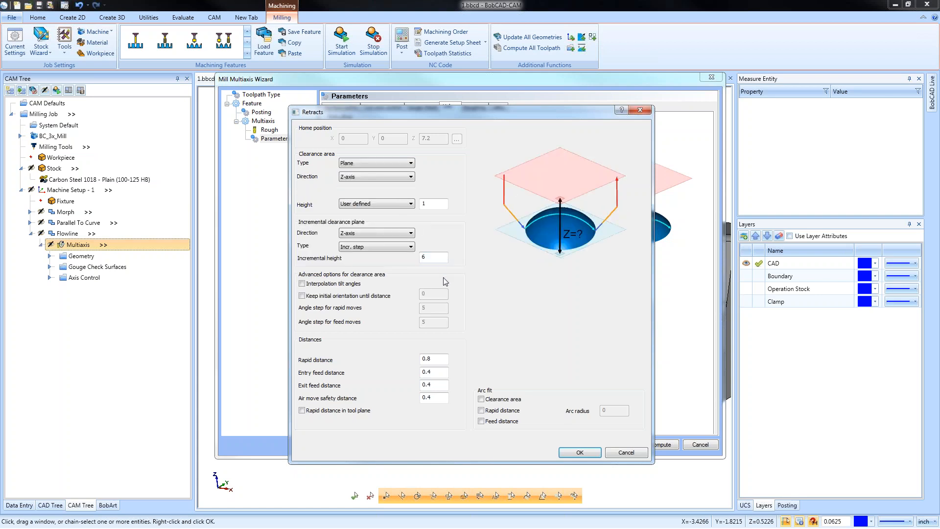
key("Tab")
left_click(631, 454)
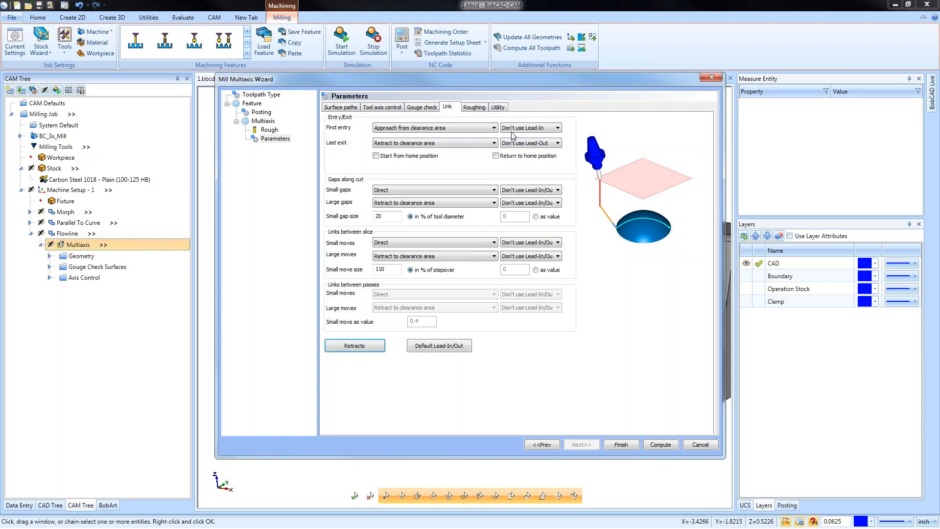
Set the first entry to Use Lead-In and the last exit to Use Lead-Out, and recompute the toolpath
left_click(552, 131)
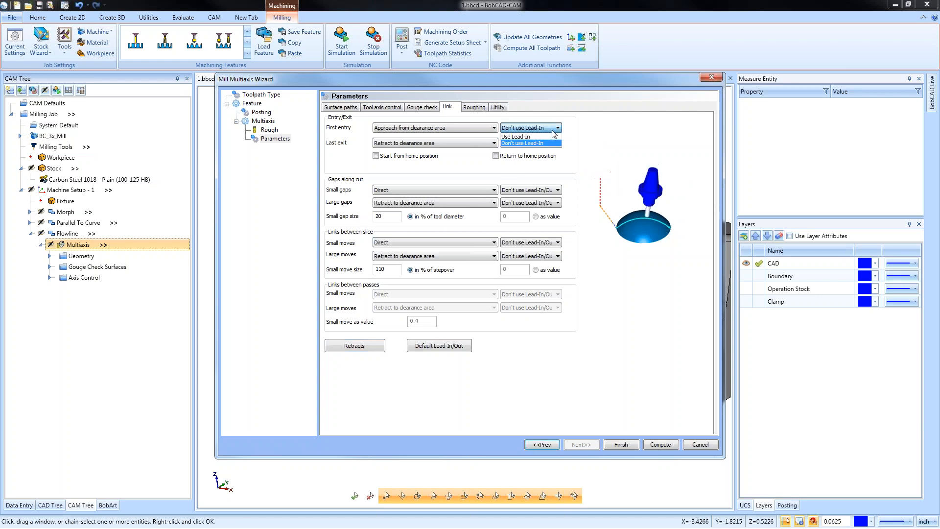
left_click(552, 136)
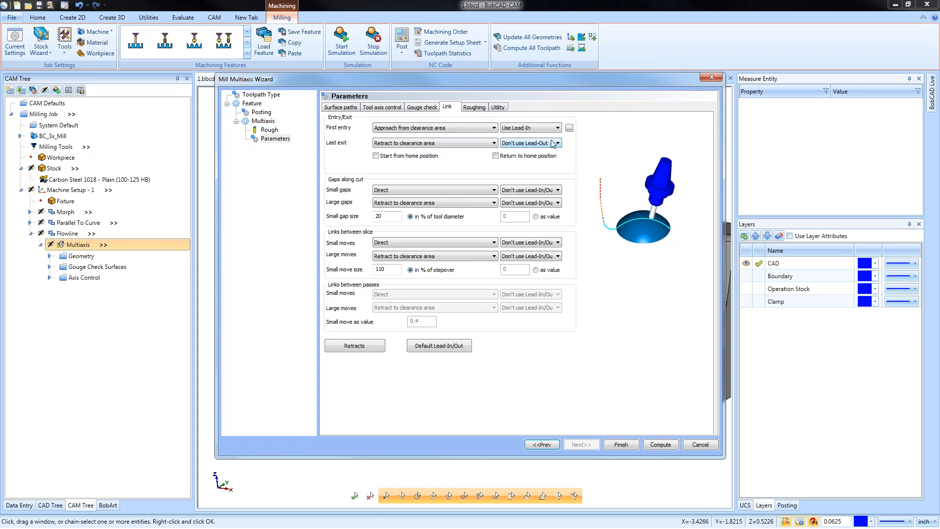
left_click(553, 143)
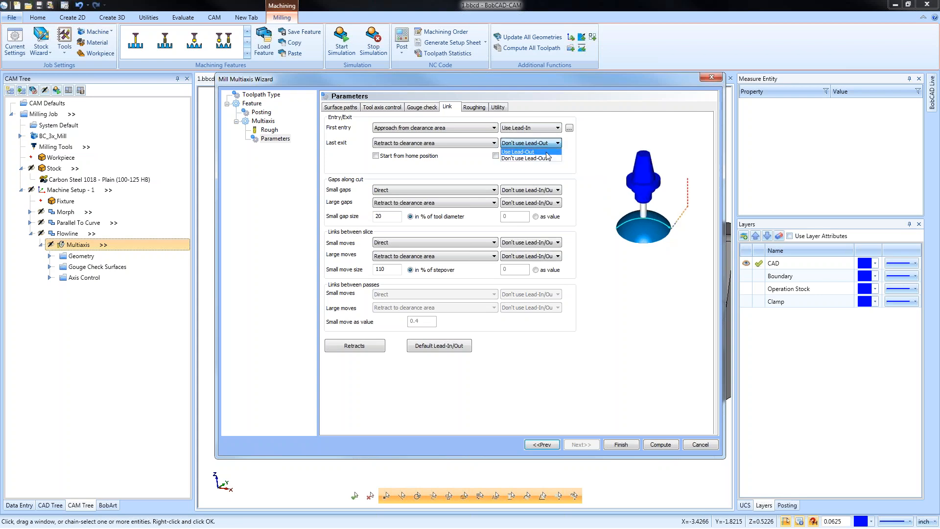
left_click(547, 153)
left_click(551, 191)
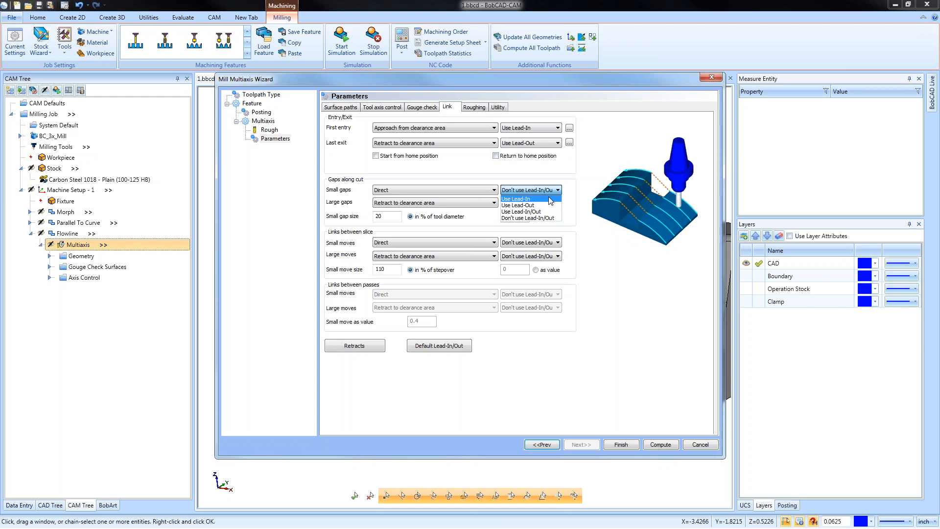
left_click(553, 172)
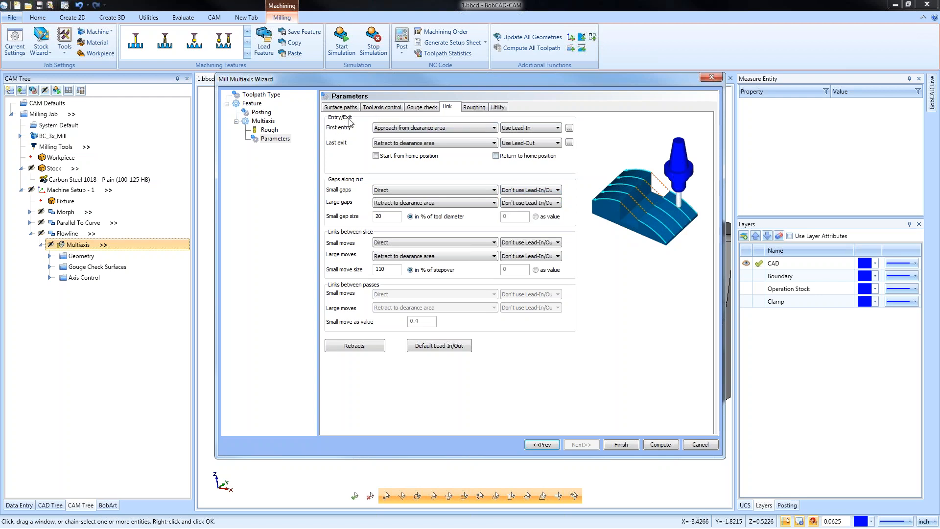
left_click(554, 127)
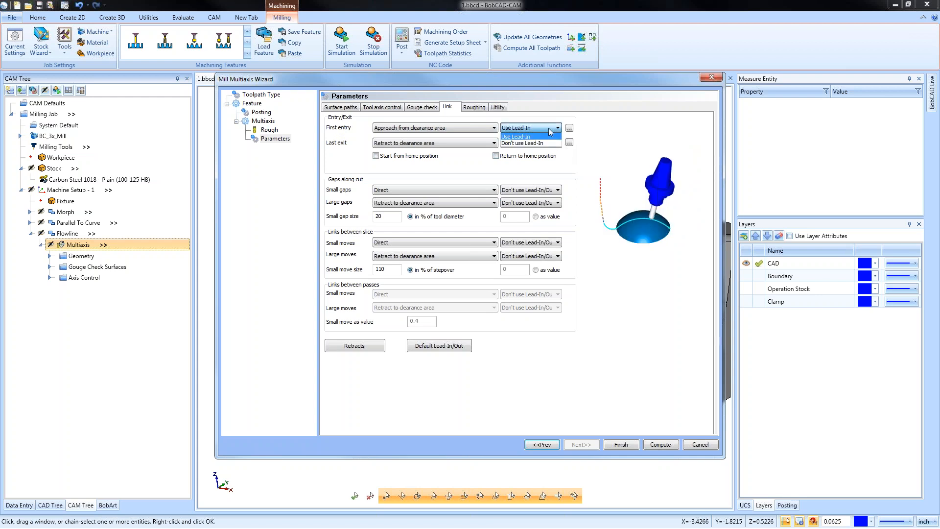
left_click(538, 137)
left_click(541, 144)
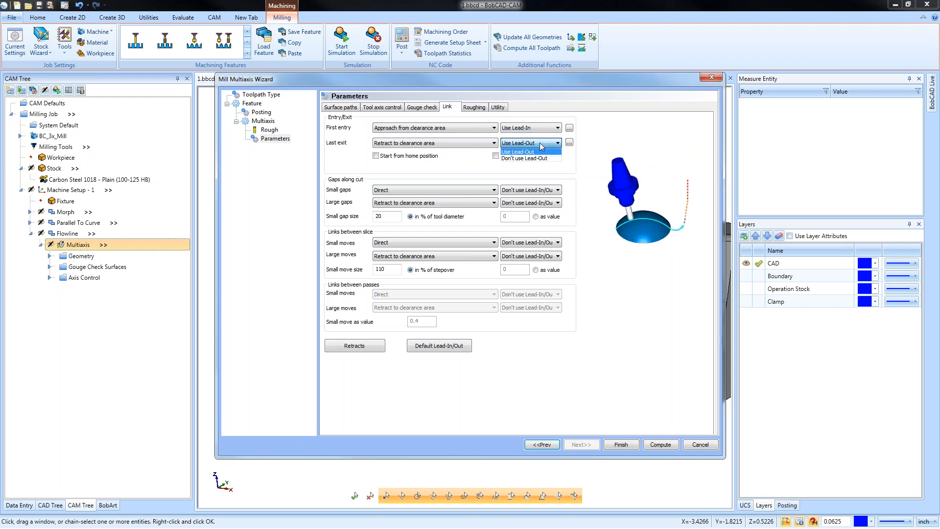
left_click(541, 152)
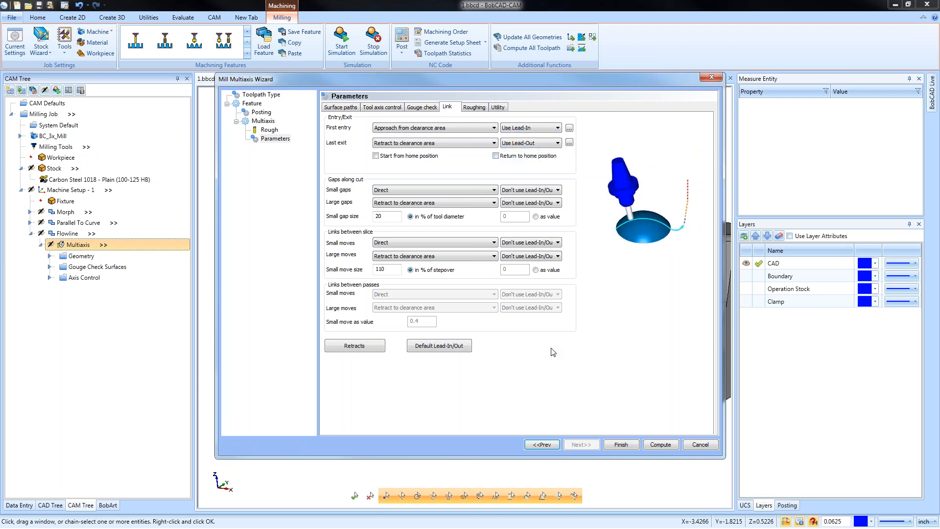
left_click(659, 445)
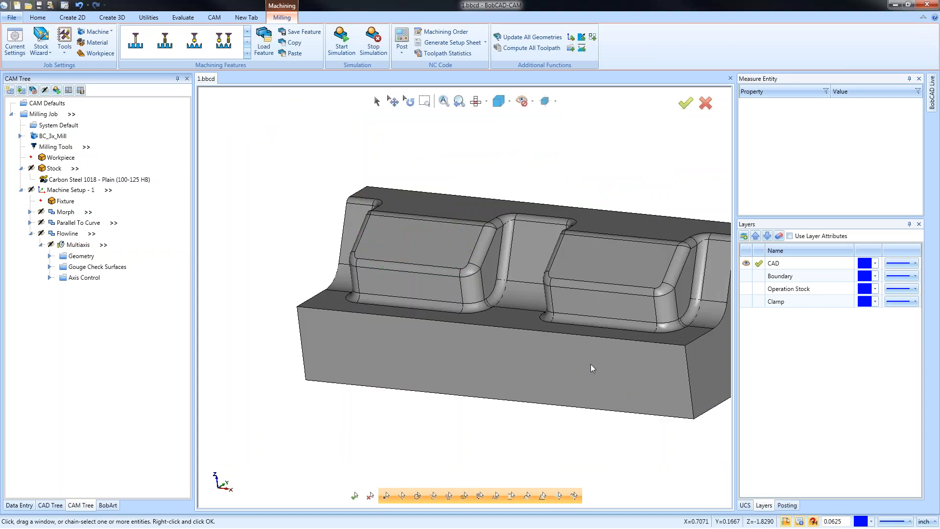
Backplot the Flowline Multiaxis toolpath with its lead-in and lead-out through to the end, and close the backplot
middle_click_drag(453, 336, 478, 344)
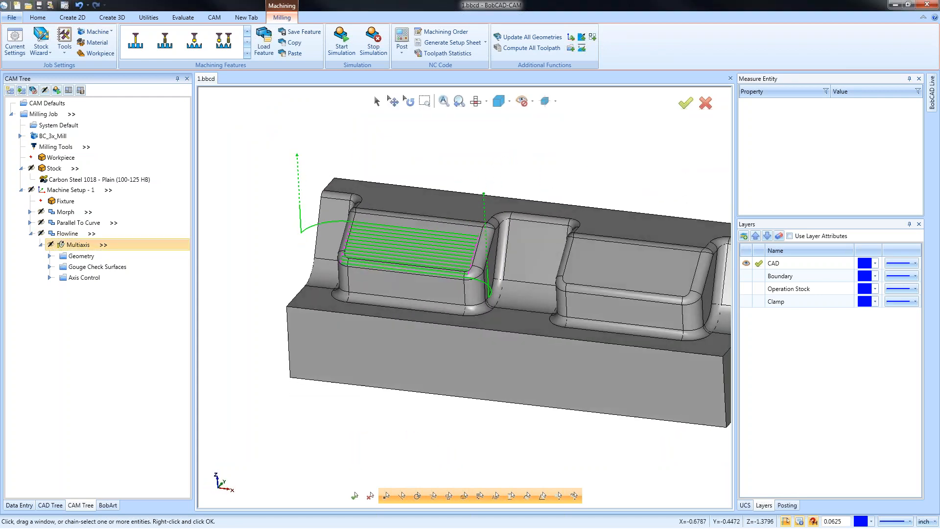
right_click(80, 244)
left_click(140, 280)
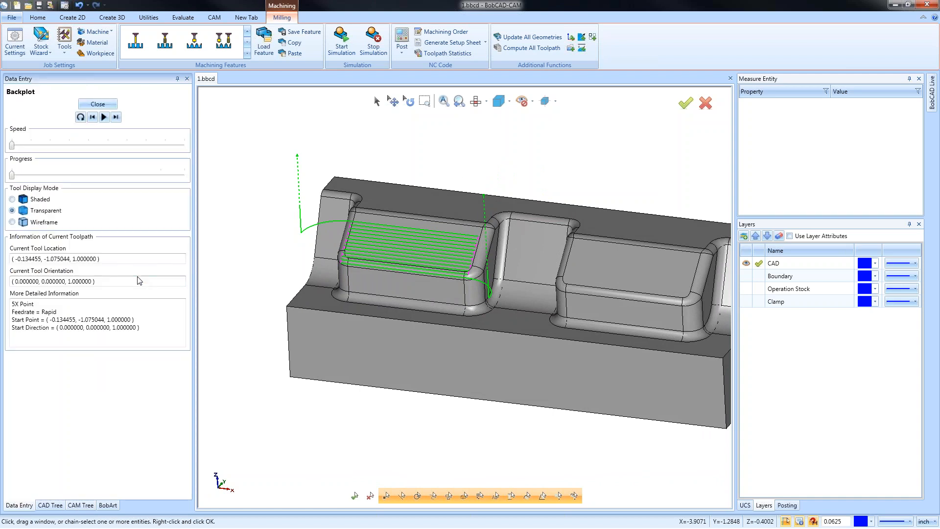
left_click_drag(11, 174, 183, 165)
left_click(98, 104)
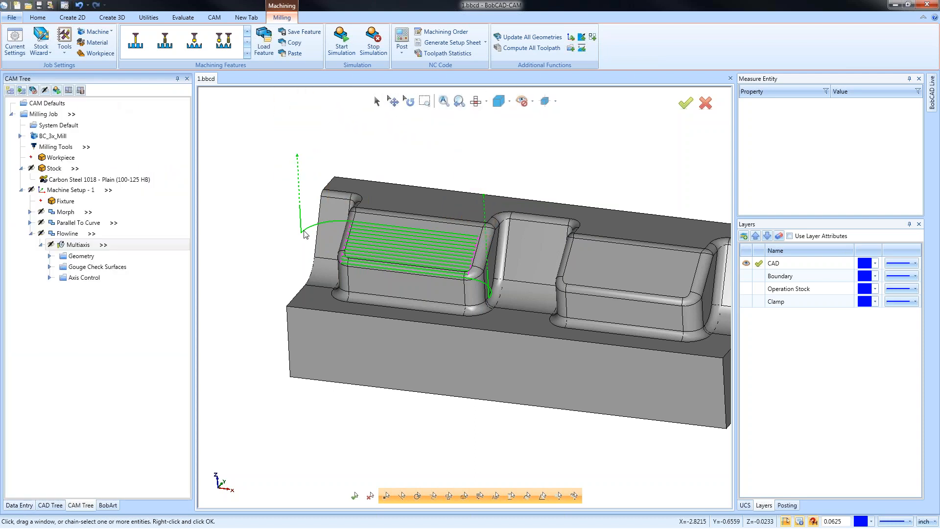
Edit the Flowline Multiaxis operation and open the Default Lead-In/Out settings of its link parameters
right_click(80, 244)
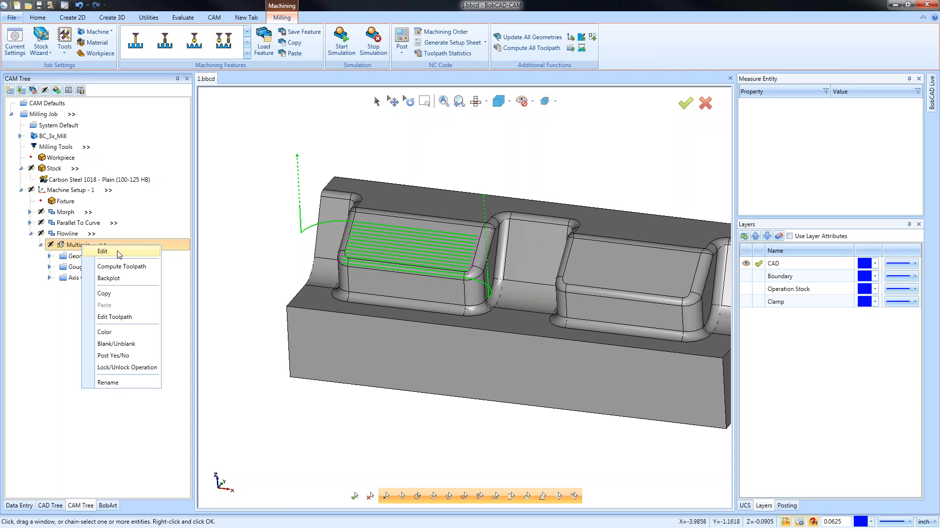
left_click(117, 251)
left_click(275, 138)
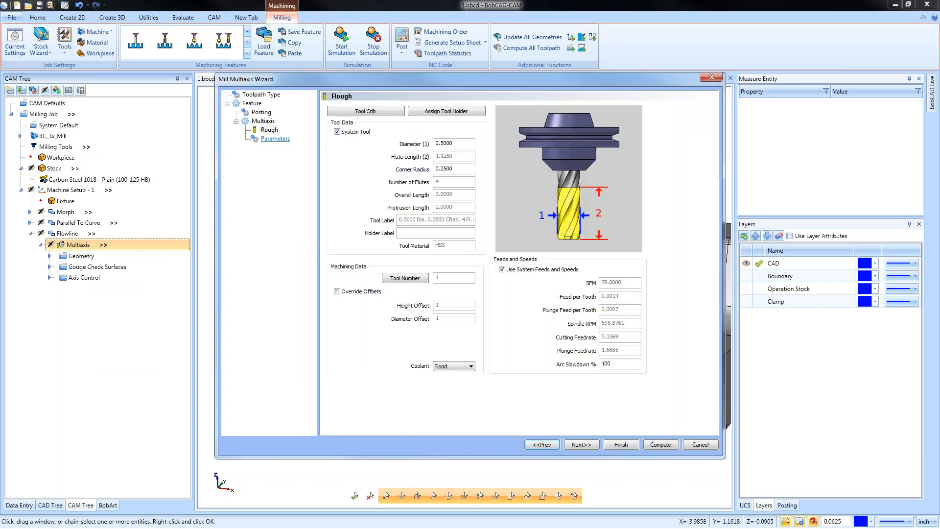
left_click(447, 108)
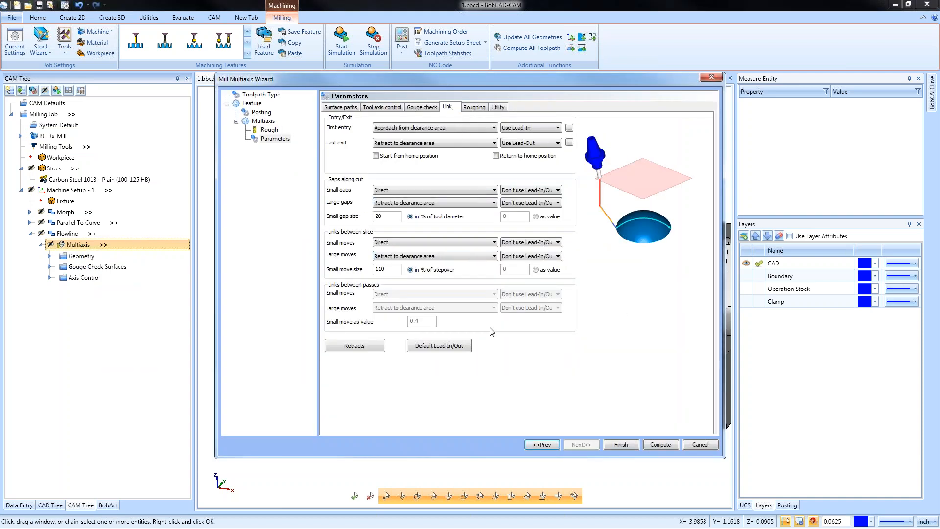
left_click(455, 349)
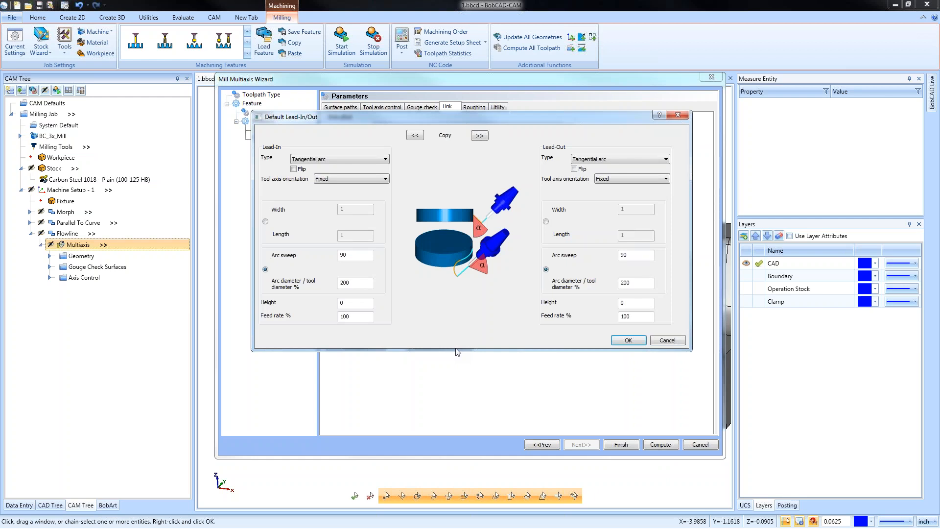
Set the lead-in type to Vertical tang. arc, copy it to the lead-out, and recompute the toolpath
left_click(363, 160)
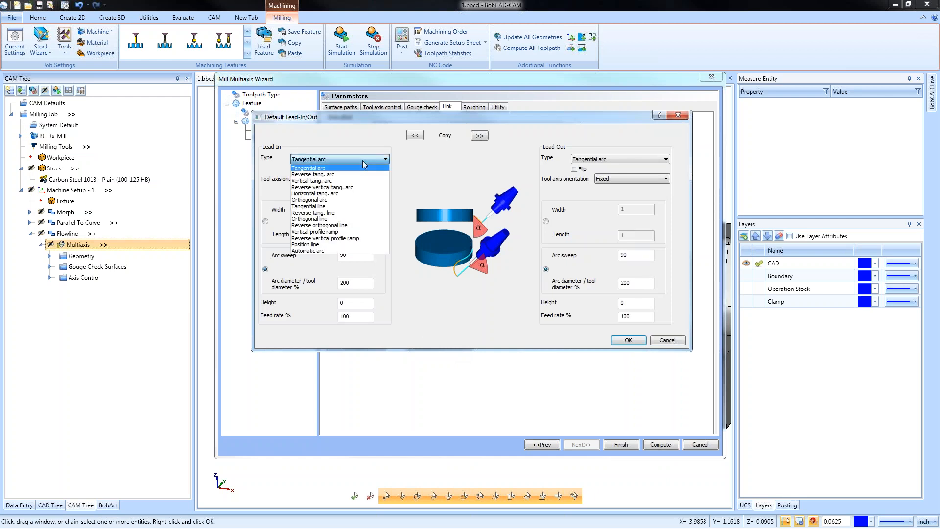
left_click(370, 181)
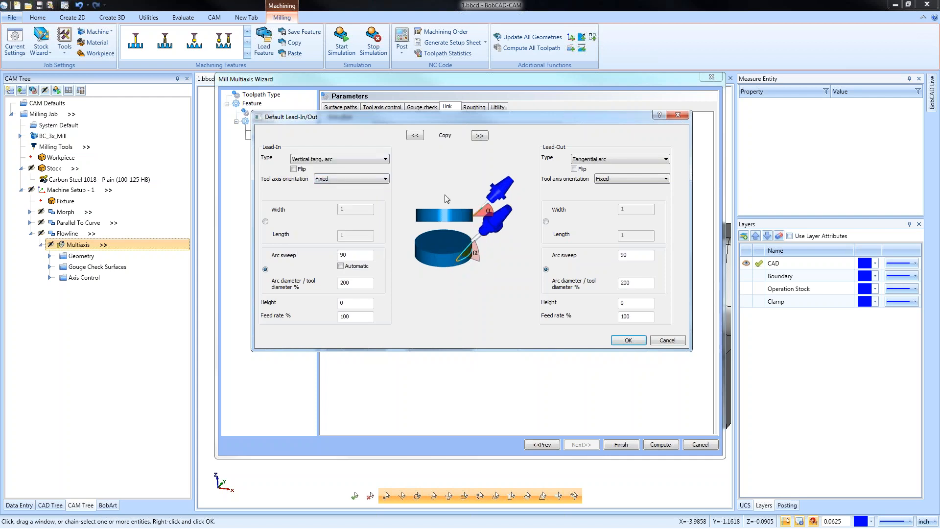
left_click(480, 136)
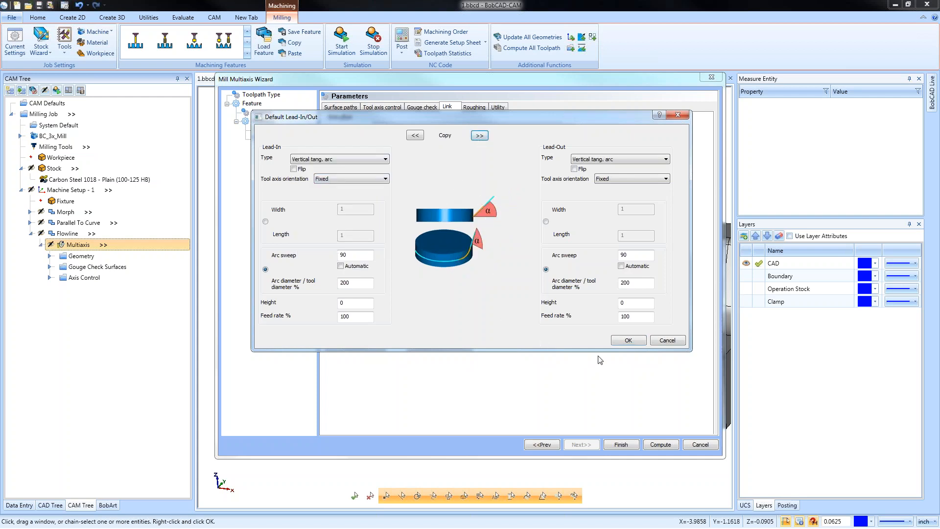
left_click(620, 341)
left_click(660, 445)
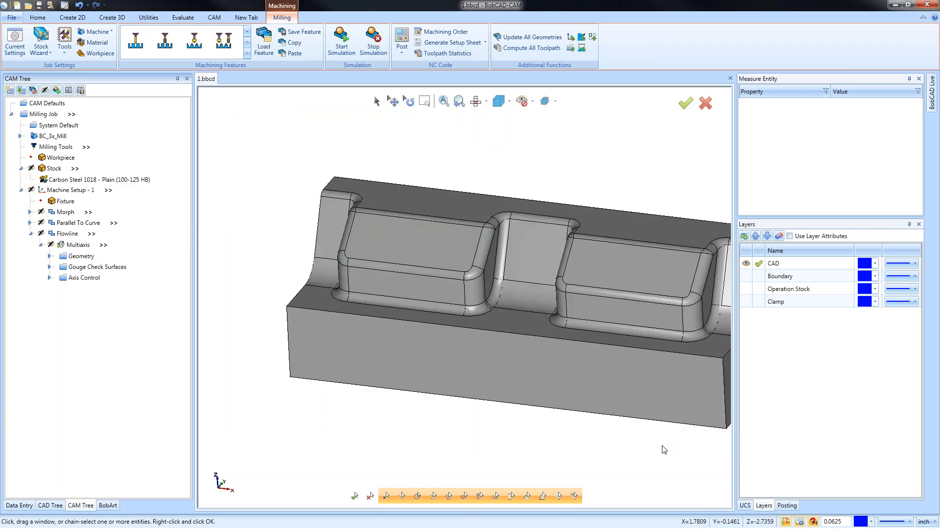
Backplot the Flowline toolpath with the vertical tangential arcs, advancing the progress to its end before closing the backplot
right_click(78, 246)
left_click(96, 277)
left_click_drag(12, 175, 184, 170)
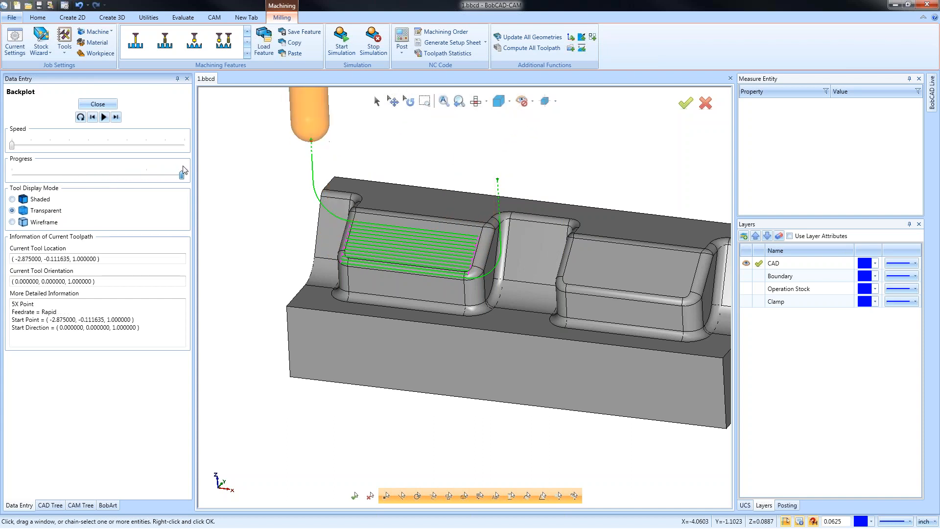
left_click(112, 105)
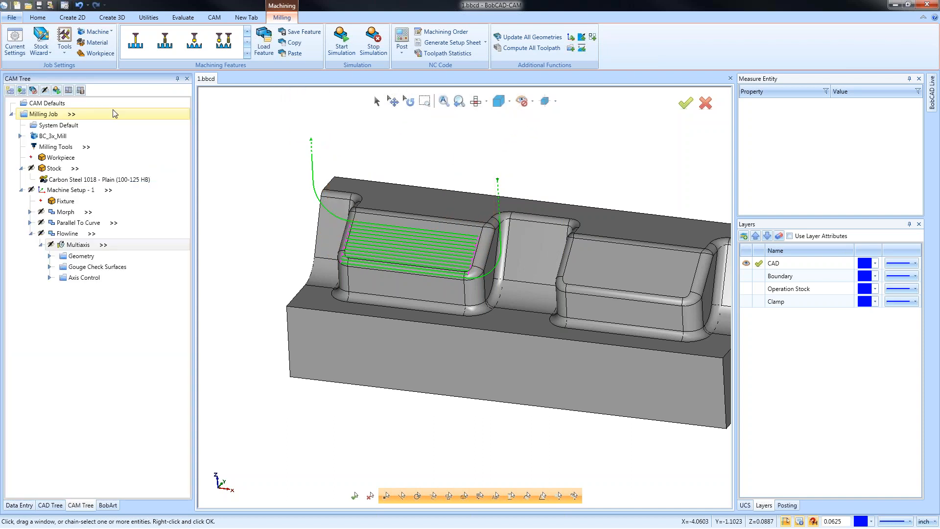
Reopen the Flowline Multiaxis operation for editing and bring up its Default Lead-In/Out link settings
left_click(78, 245)
right_click(76, 244)
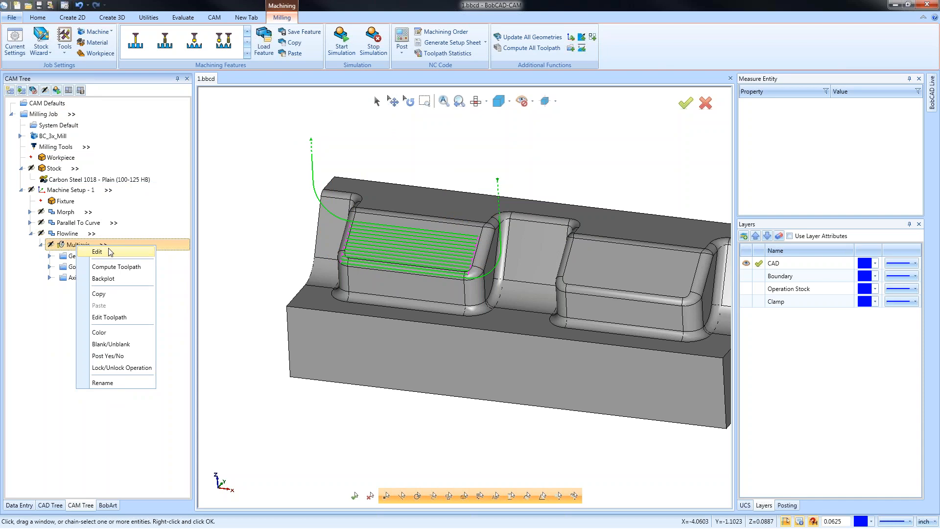
left_click(149, 248)
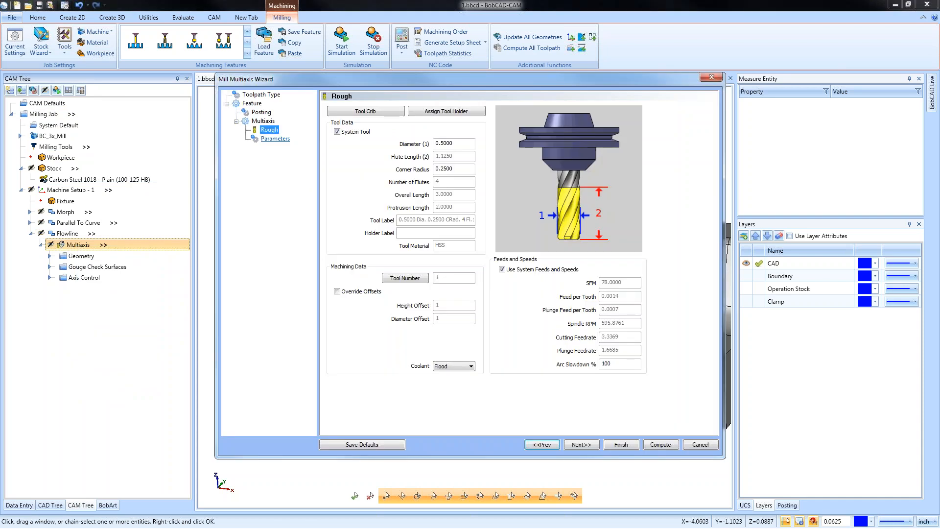
left_click(276, 139)
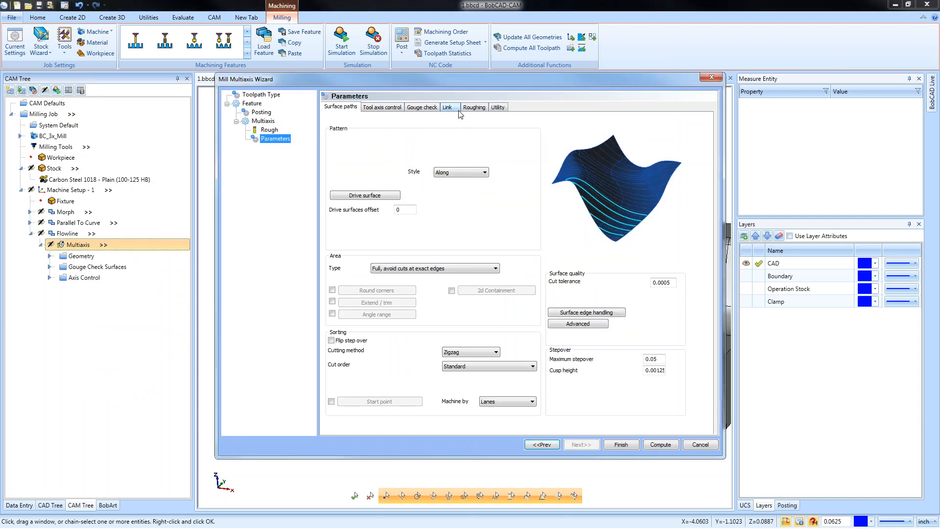
left_click(450, 107)
left_click(463, 344)
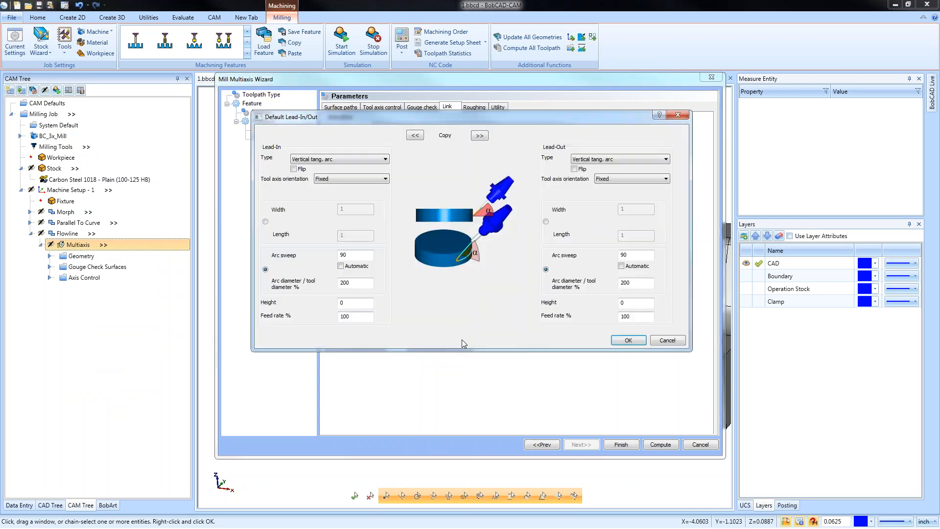
Set the lead-in arc diameter to 50% of the tool diameter, copy it to the lead-out, and recompute the toolpath
double_click(350, 283)
type("50")
left_click(480, 136)
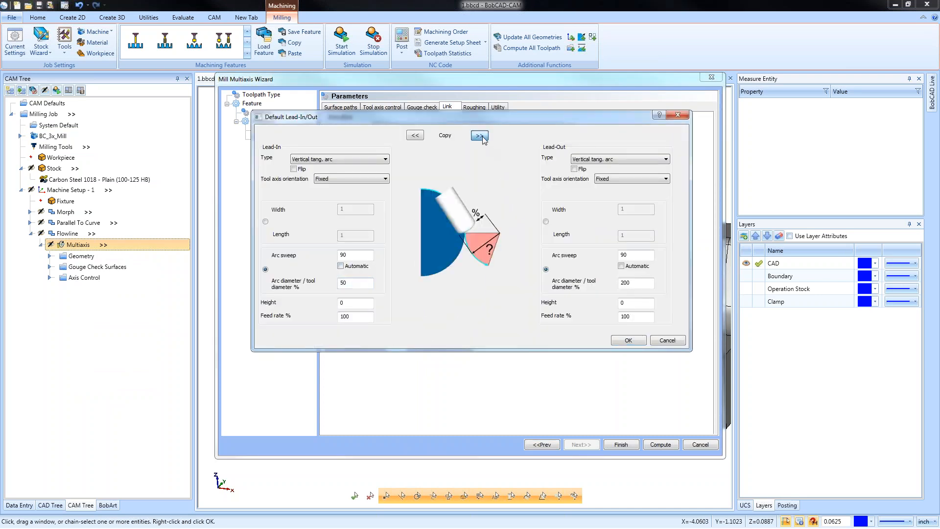
left_click(629, 341)
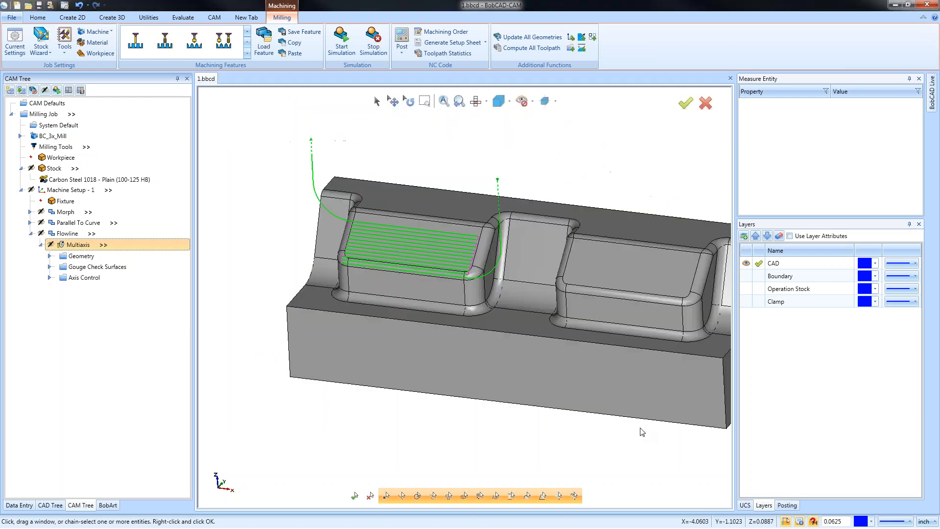
left_click(651, 445)
Backplot the Flowline toolpath with the smaller lead arcs through to its end, and close the backplot
right_click(81, 248)
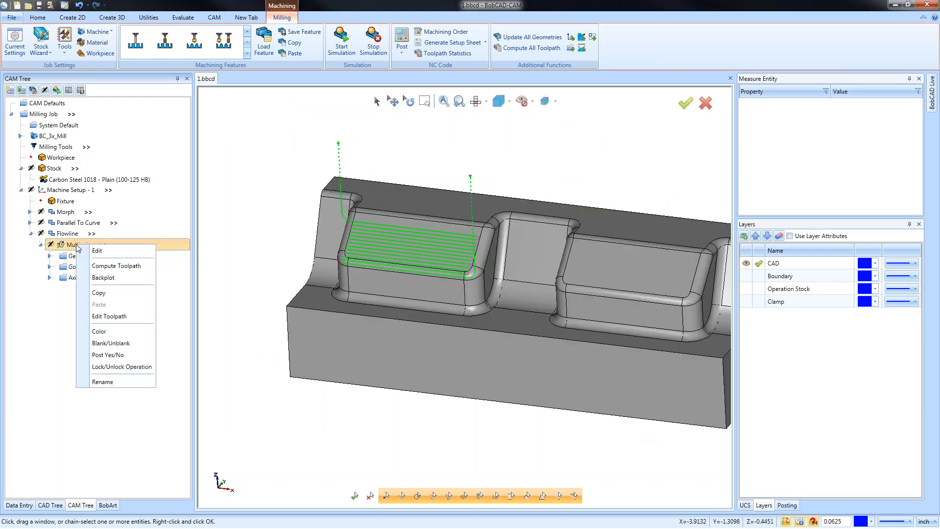
left_click(98, 278)
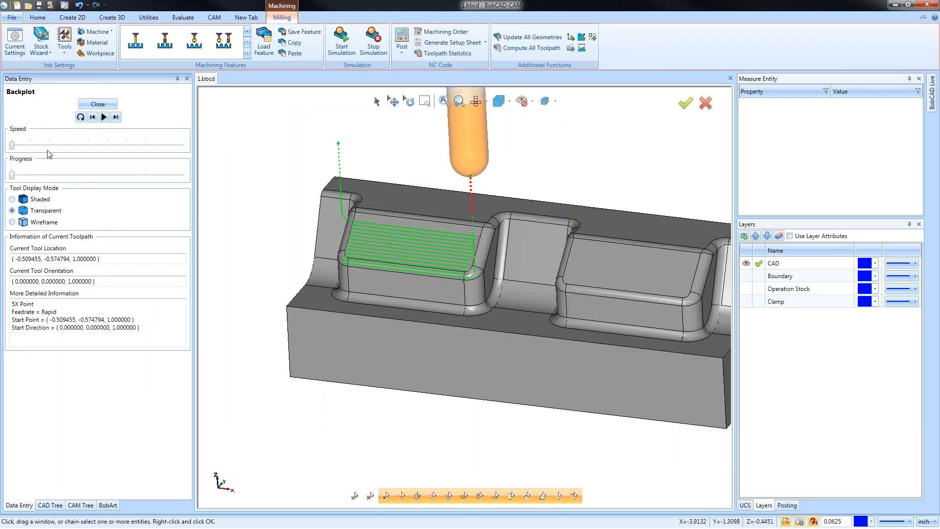
left_click_drag(13, 174, 189, 165)
left_click(97, 104)
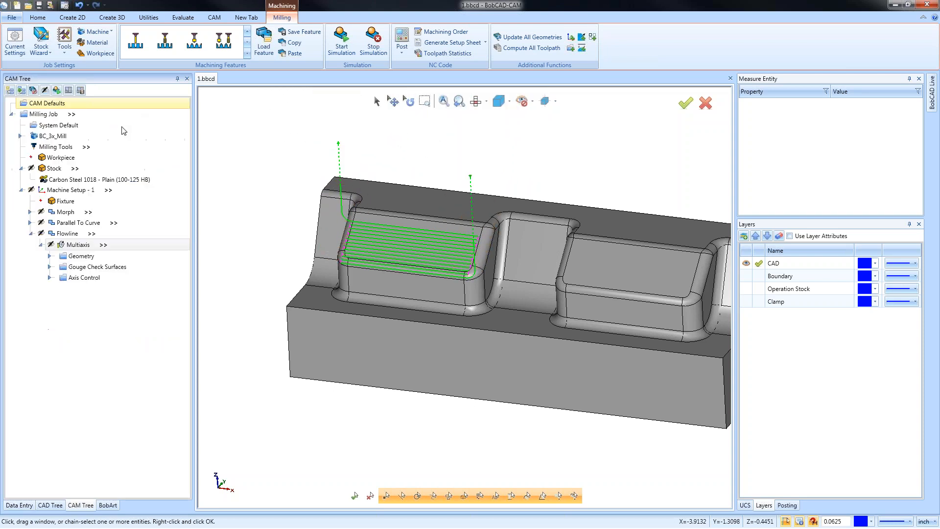
Reopen the Flowline Multiaxis operation's link settings and review the first-entry lead-in override and the Default Lead-In/Out settings
right_click(81, 247)
left_click(112, 255)
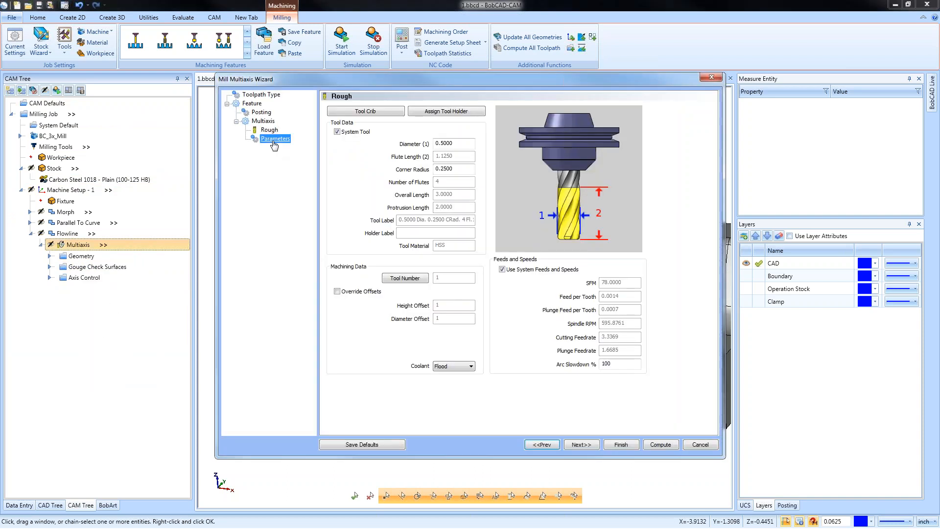
left_click(275, 139)
left_click(453, 107)
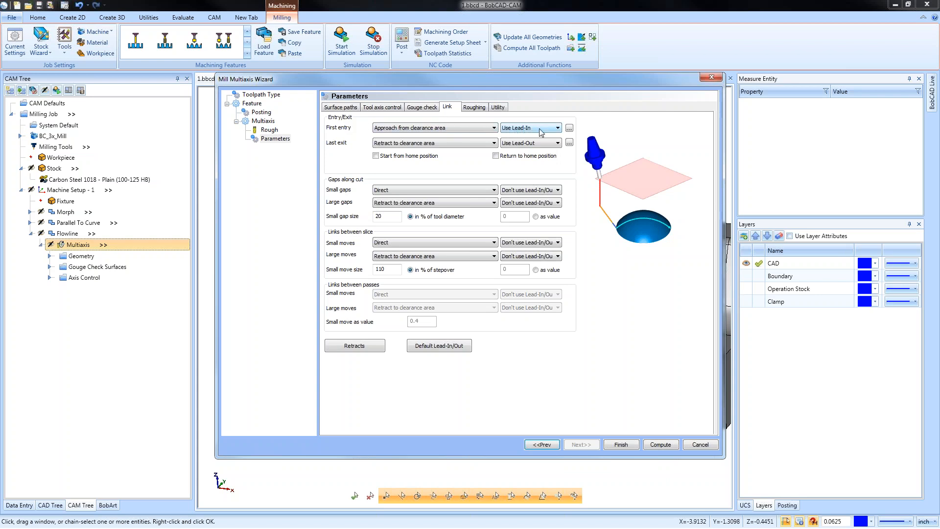
left_click(569, 127)
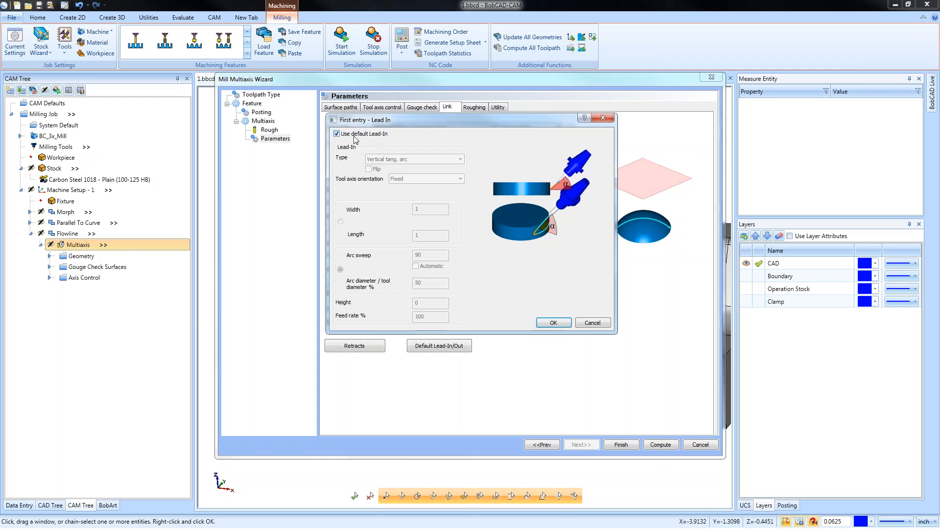
left_click(336, 133)
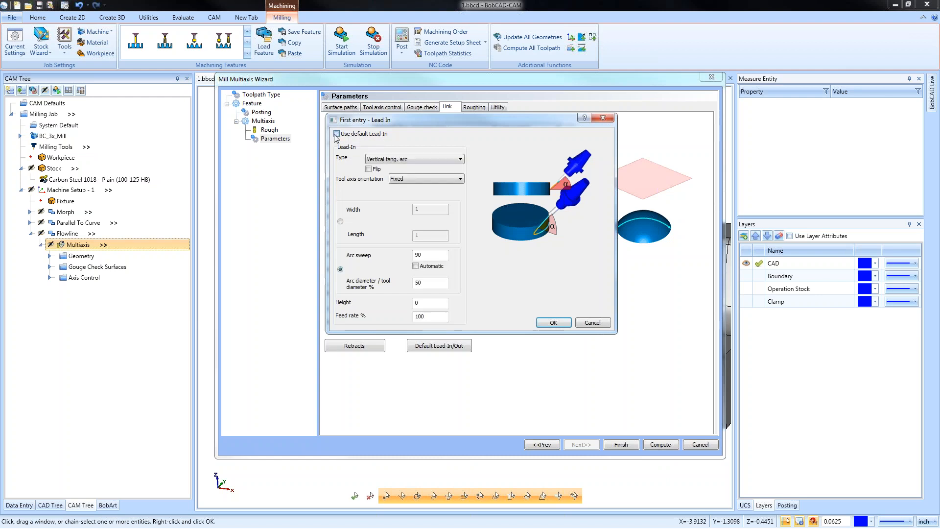
left_click(336, 134)
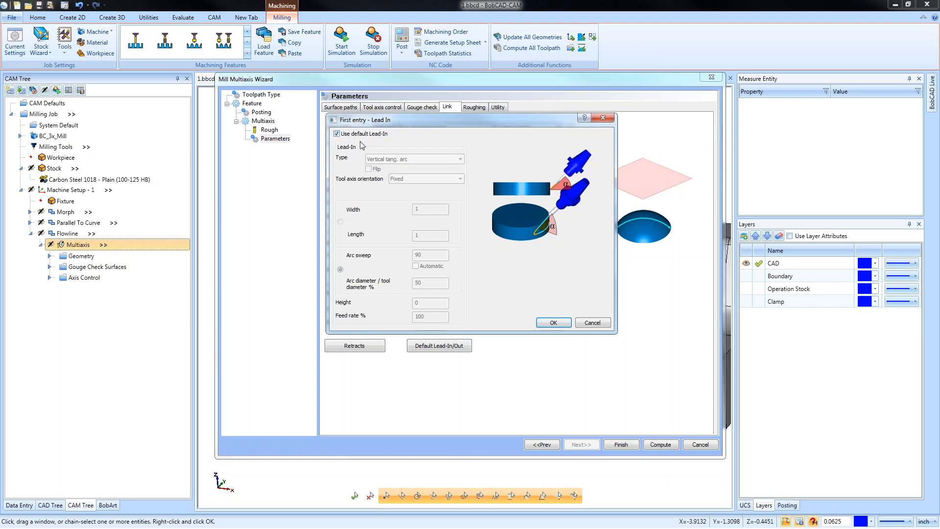
left_click(550, 322)
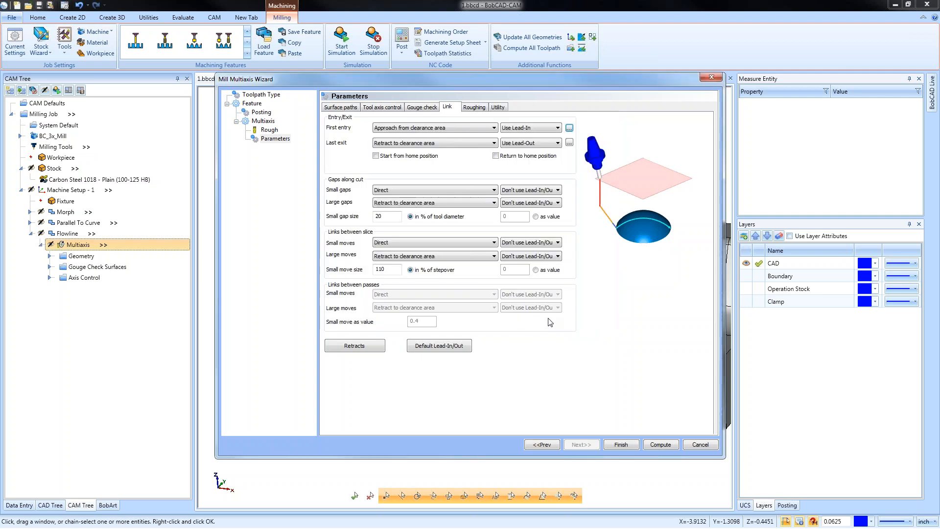
left_click(458, 347)
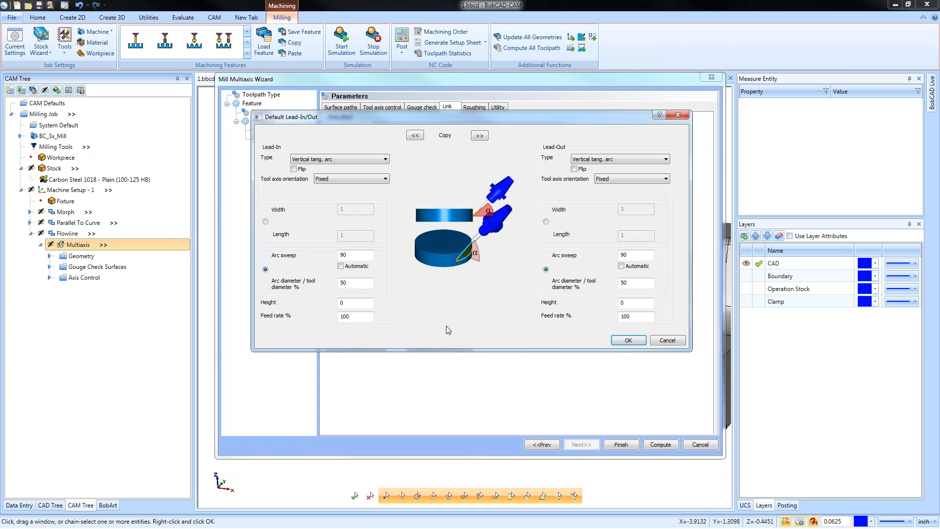
left_click(667, 342)
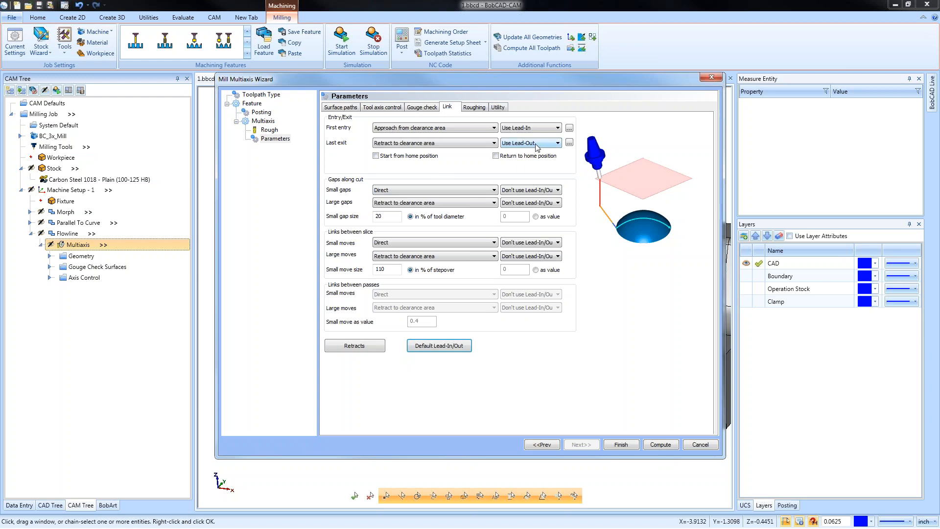
Set the default lead-in type to Tangential line, copy it to the lead-out, and recompute the toolpath
left_click(451, 346)
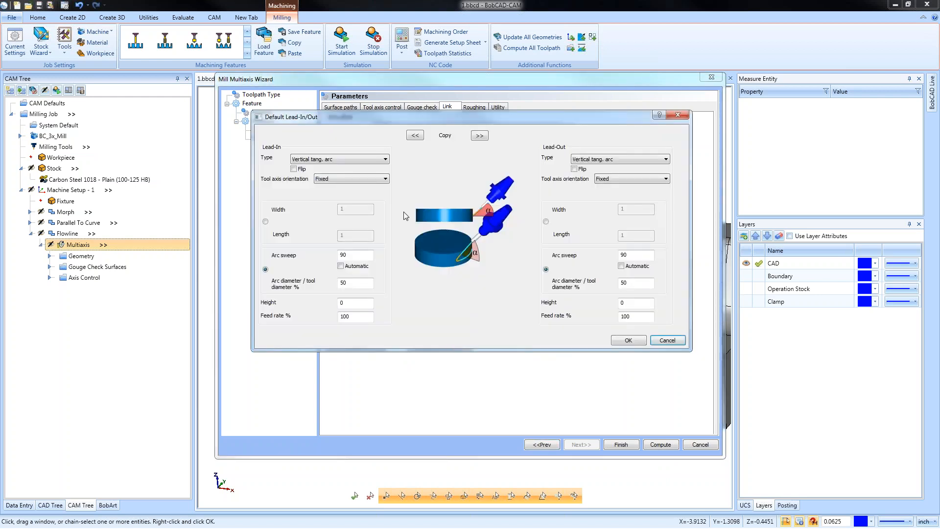
left_click(372, 160)
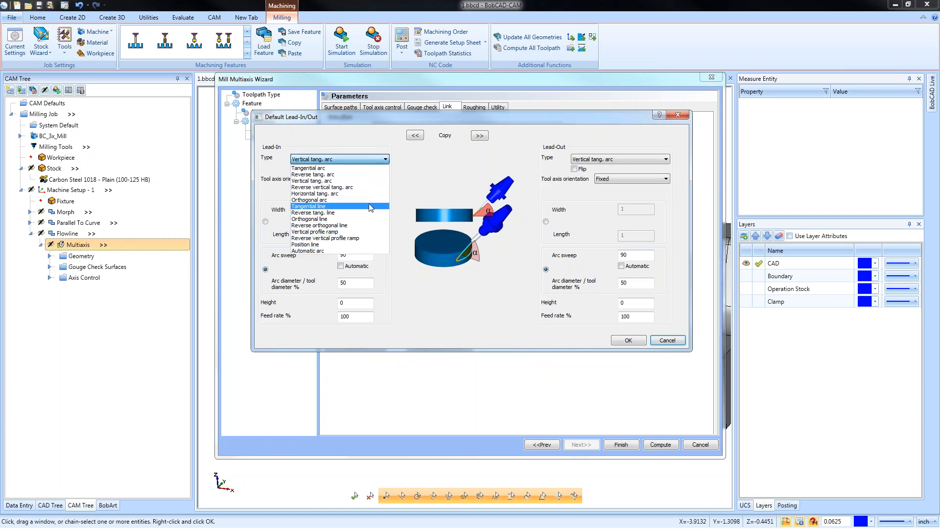
left_click(371, 206)
left_click(479, 135)
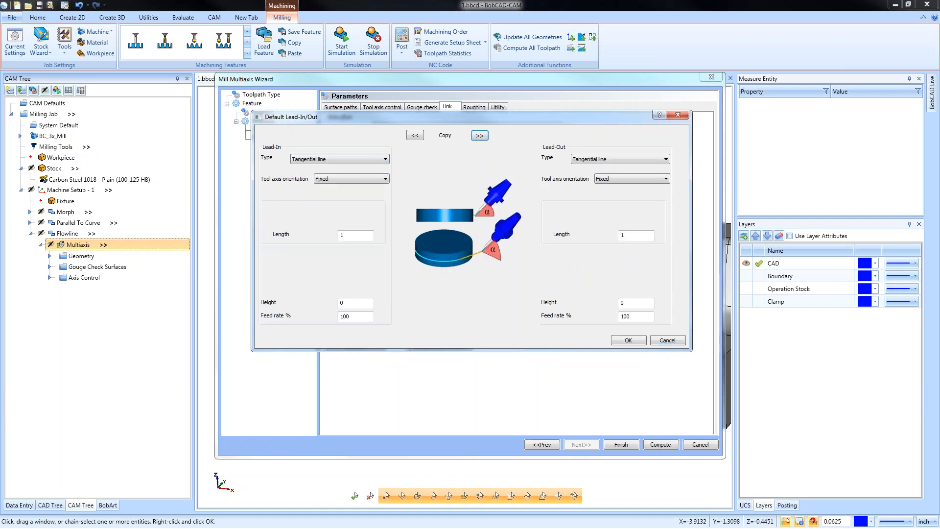
left_click(629, 340)
left_click(660, 444)
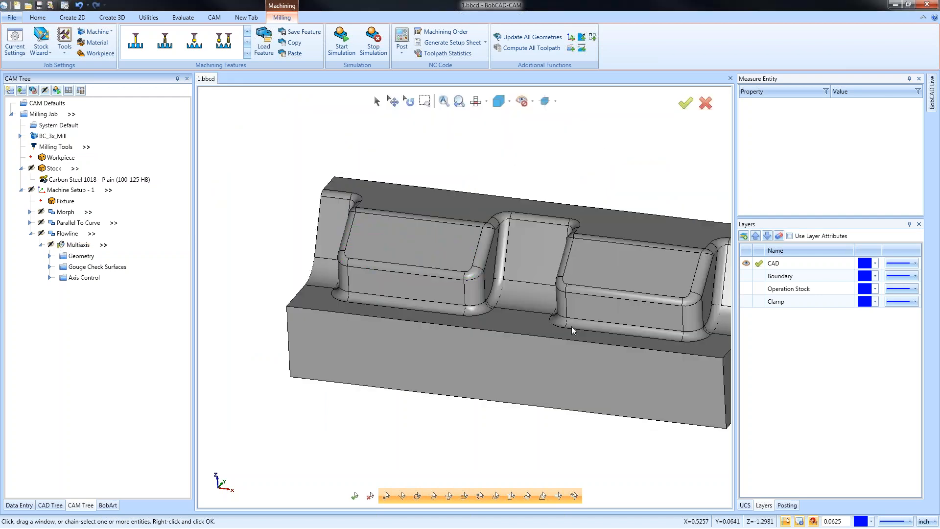
Backplot the Flowline toolpath with the tangential line leads, and close the backplot
right_click(78, 246)
left_click(107, 277)
left_click(116, 117)
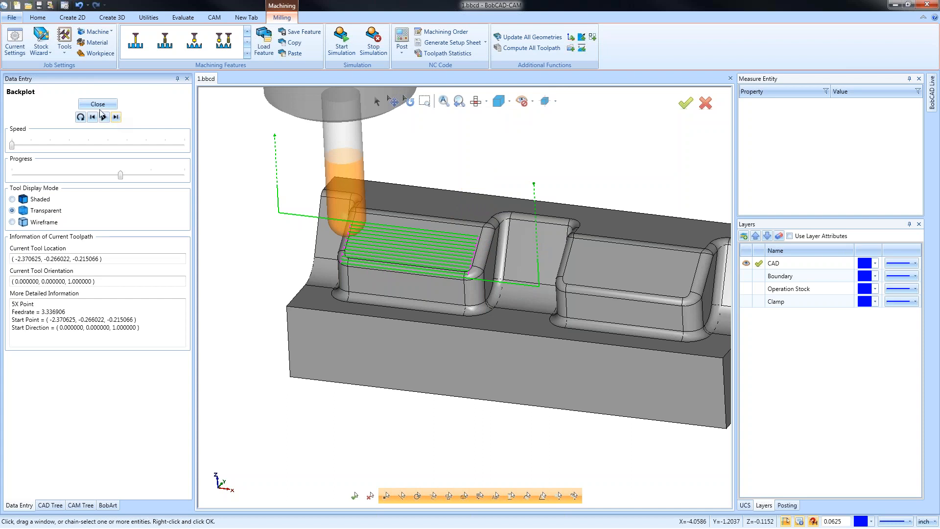
left_click(98, 103)
Reopen the Flowline Multiaxis link settings and define the small gap size as a value, keeping small gaps along the cut Direct
right_click(81, 244)
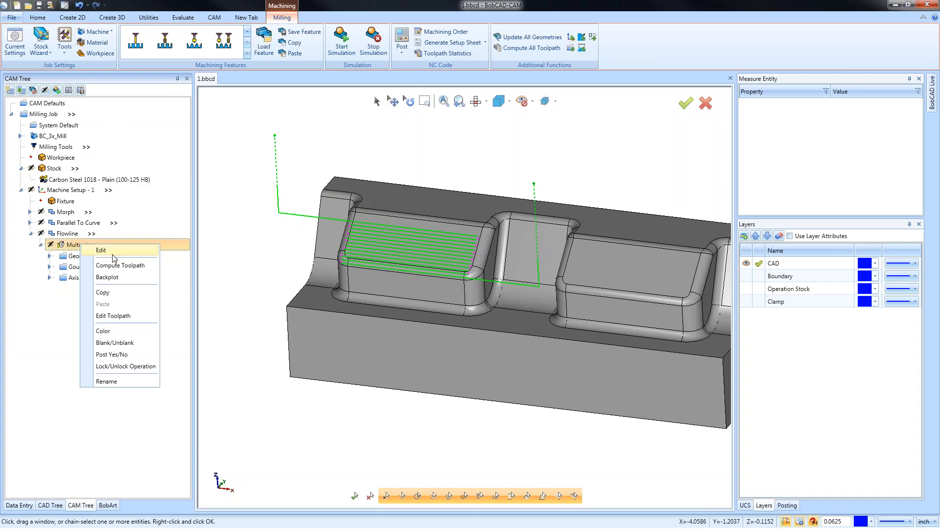
left_click(112, 254)
left_click(275, 139)
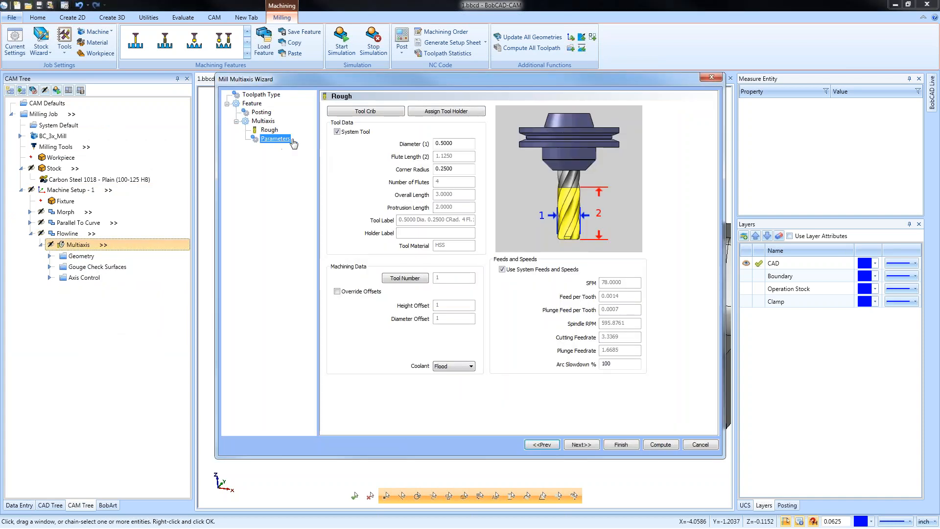
left_click(447, 106)
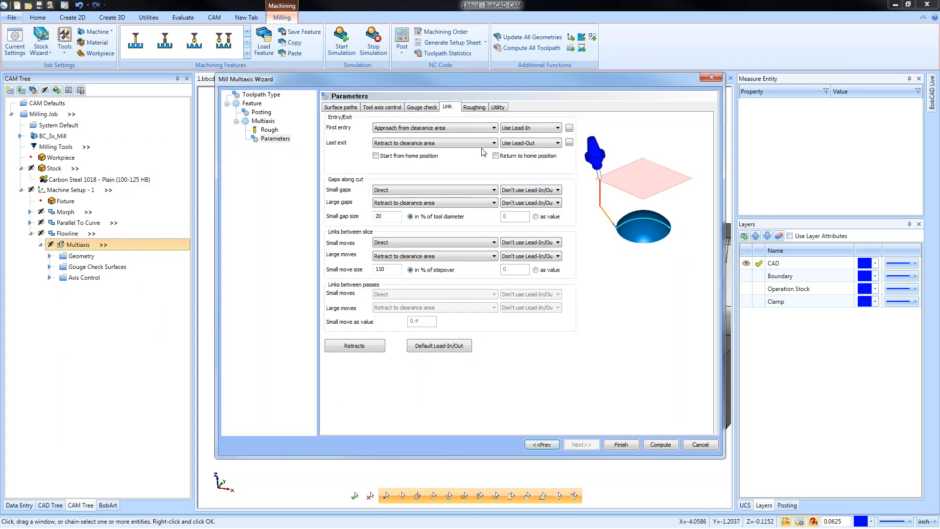
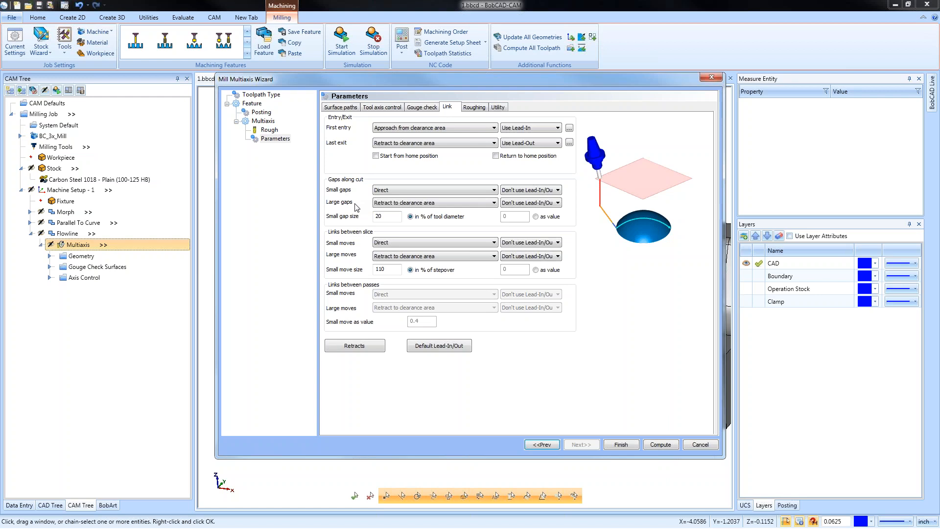
left_click(394, 217)
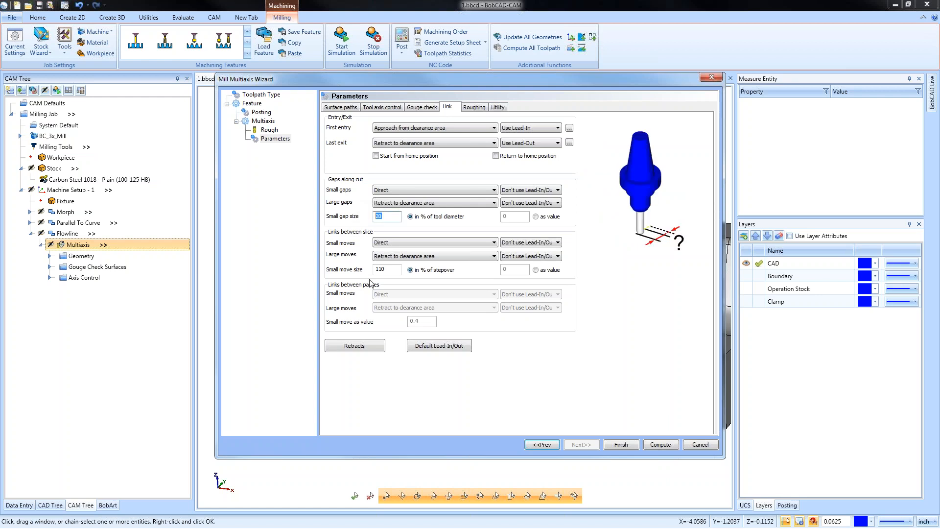
left_click(536, 217)
left_click(440, 190)
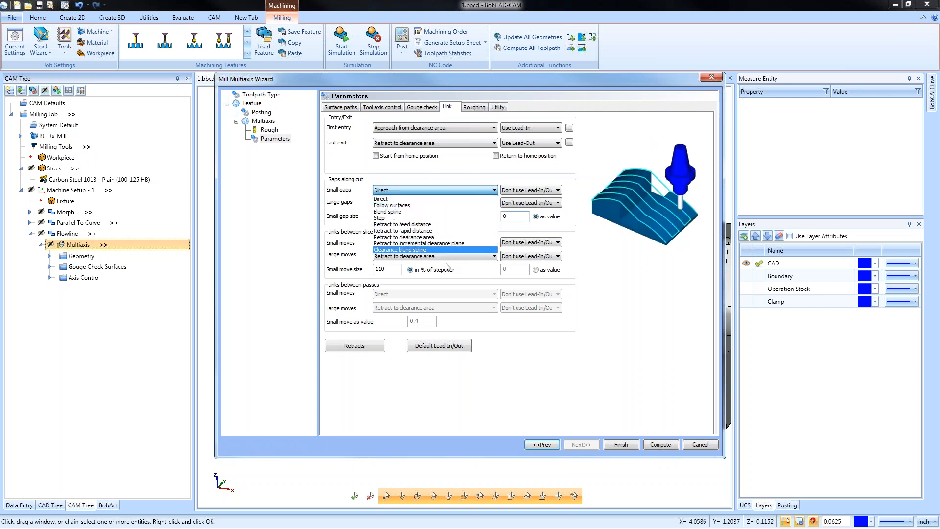
left_click(448, 199)
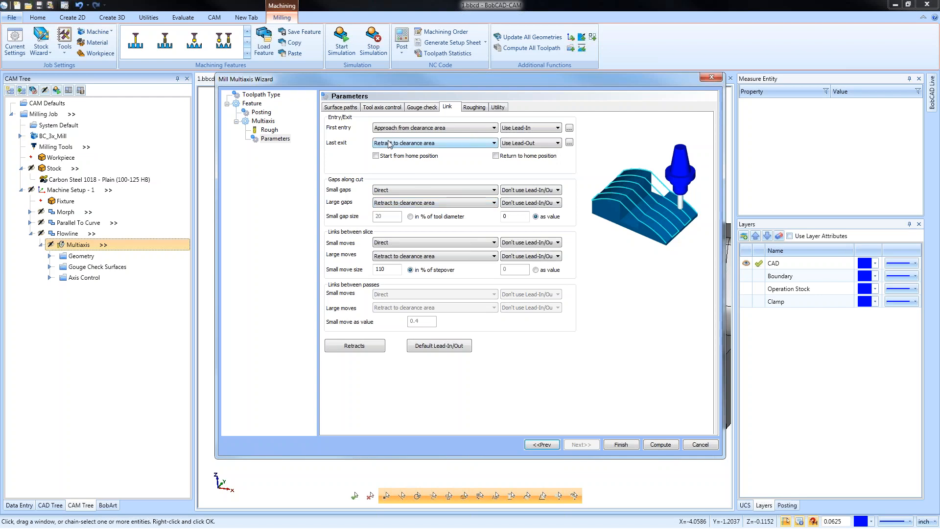
Set the maximum stepover of the surface paths to 0.125 and recompute the toolpath
left_click(346, 107)
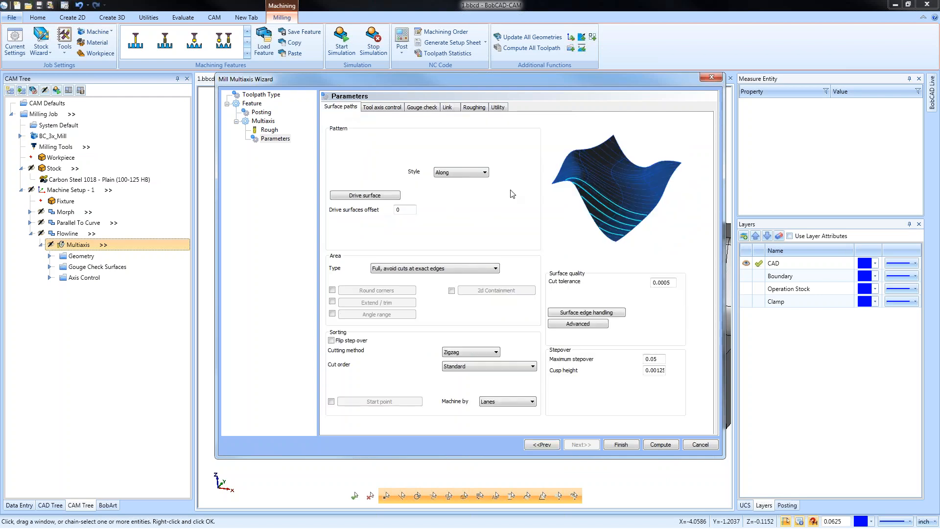
left_click(656, 359)
type(".12")
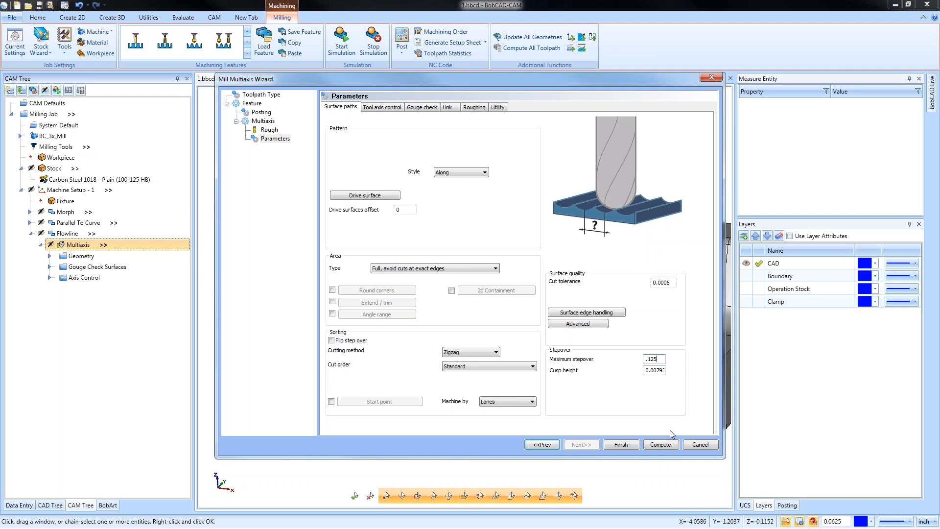
left_click(660, 444)
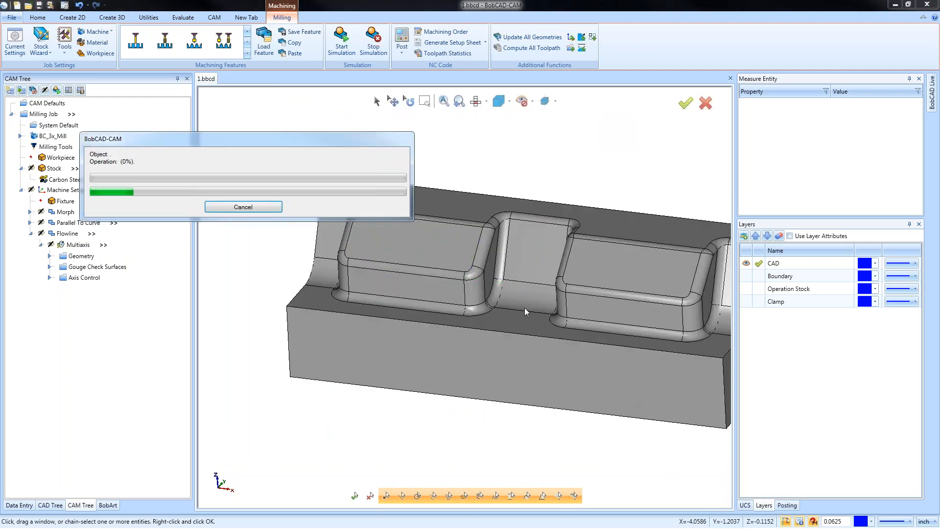
Reopen the Flowline Multiaxis link settings, set the small move size between slices to a value of 0.25, and recompute
left_click(79, 244)
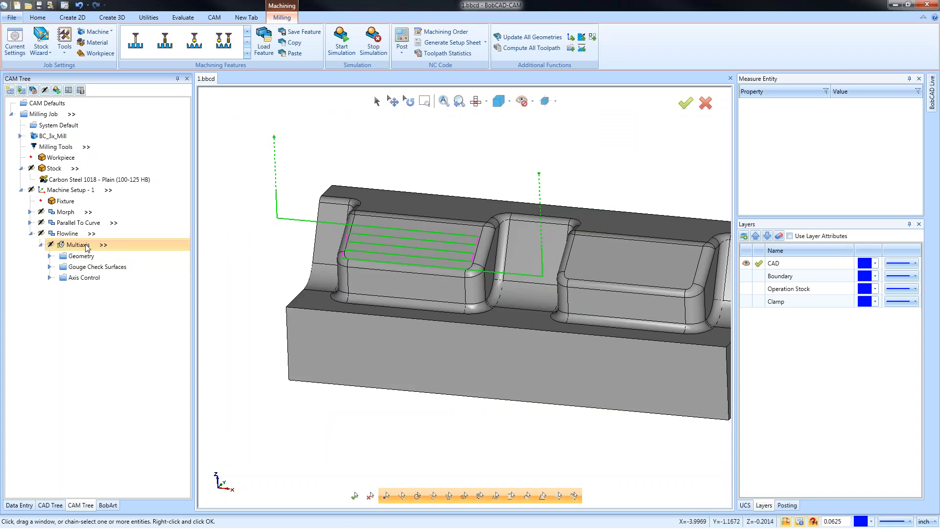
right_click(82, 245)
key("Return")
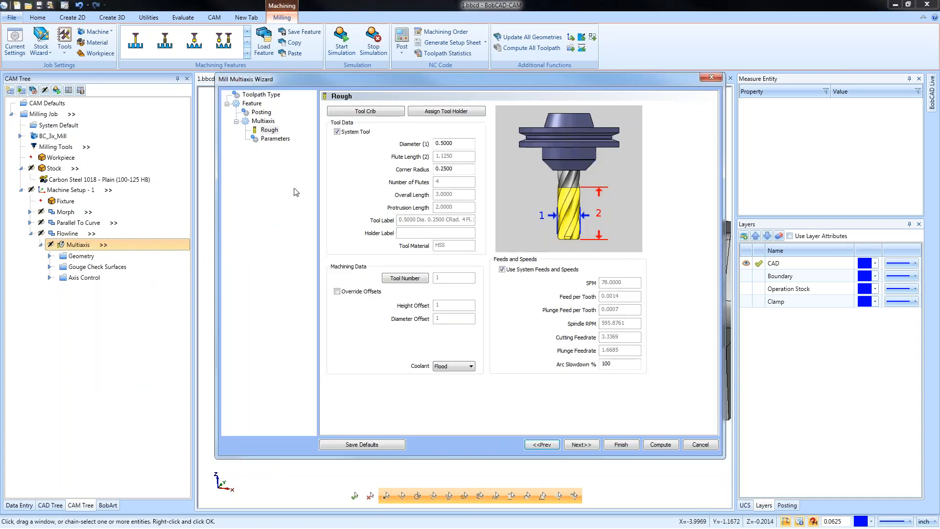
left_click(275, 139)
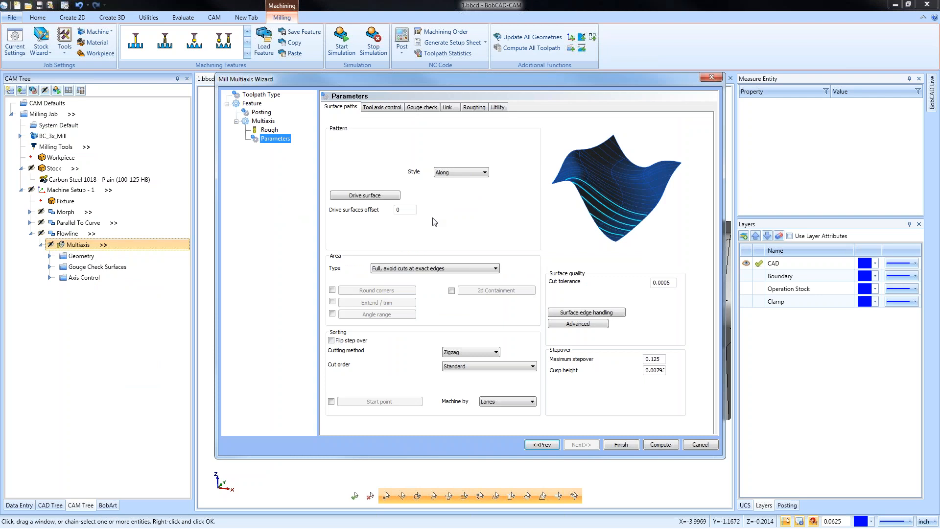
left_click(447, 107)
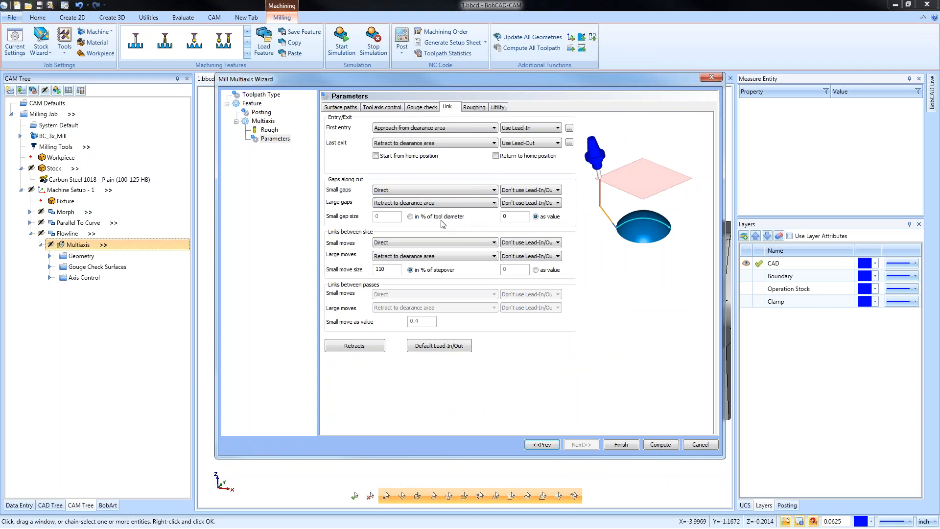
left_click(536, 270)
left_click(514, 270)
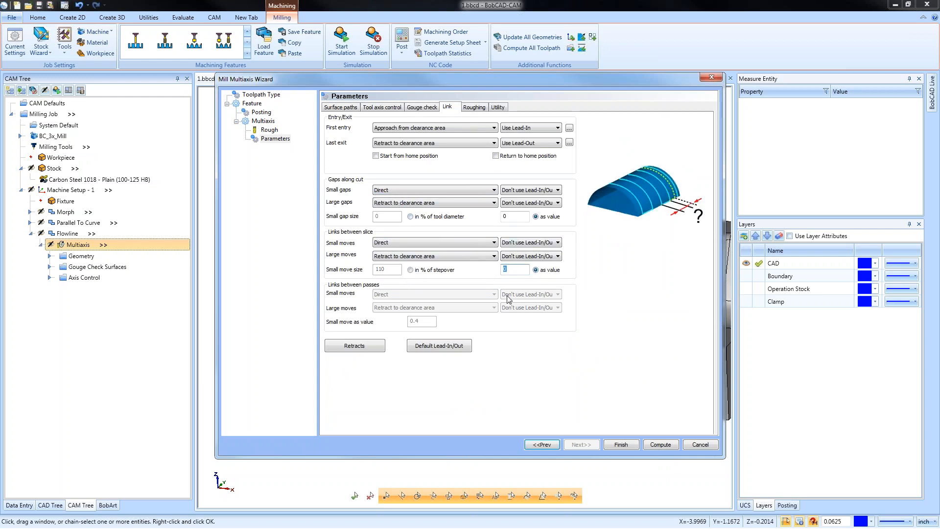
left_click(660, 444)
Set the Flowline operation's small moves between slices to Retract to rapid distance, recompute, and inspect the resulting retracts on the part
left_click(78, 244)
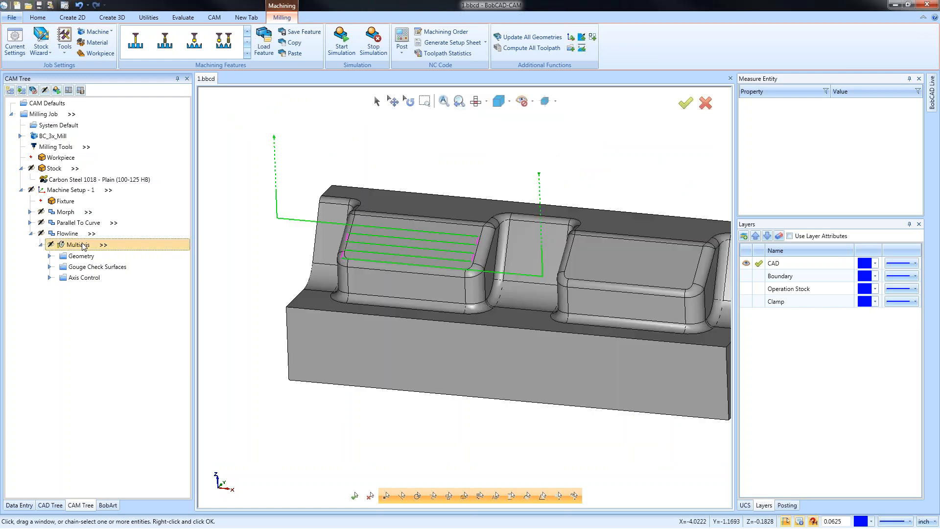
right_click(83, 246)
left_click(98, 249)
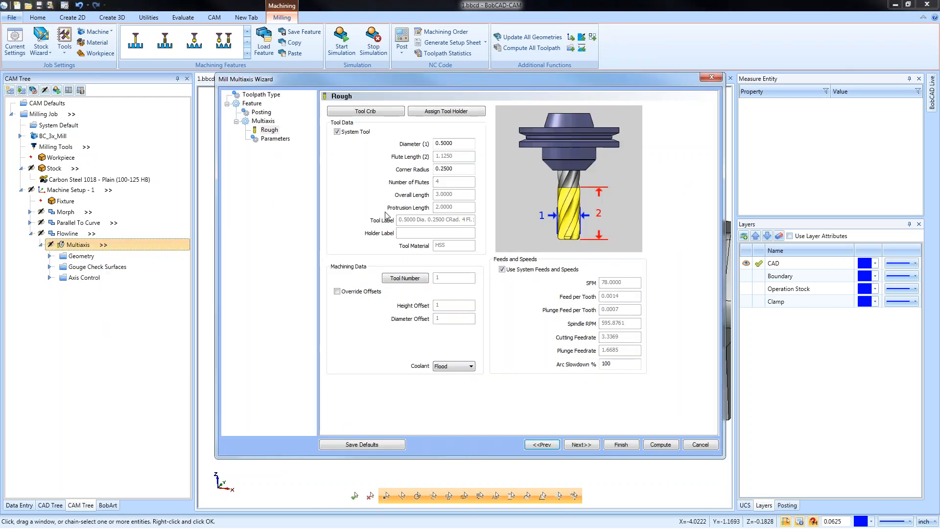
left_click(274, 139)
left_click(458, 109)
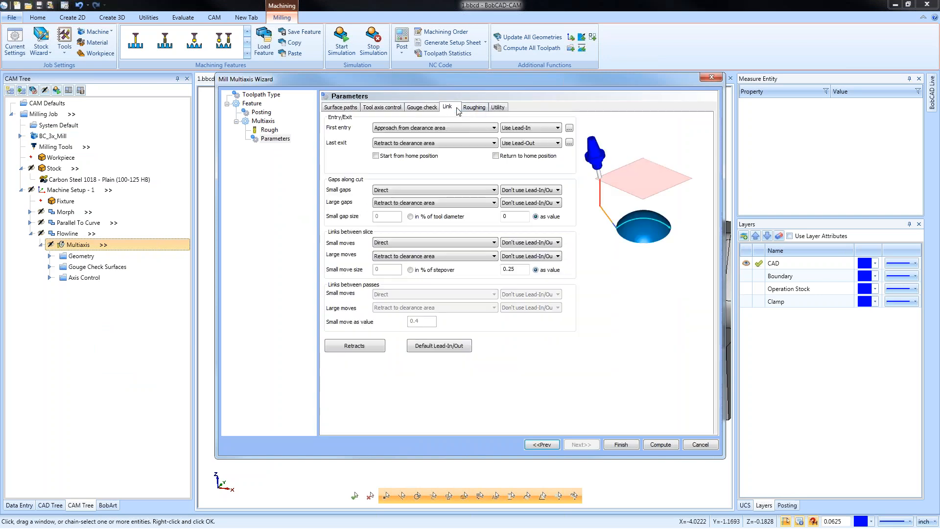
left_click(445, 242)
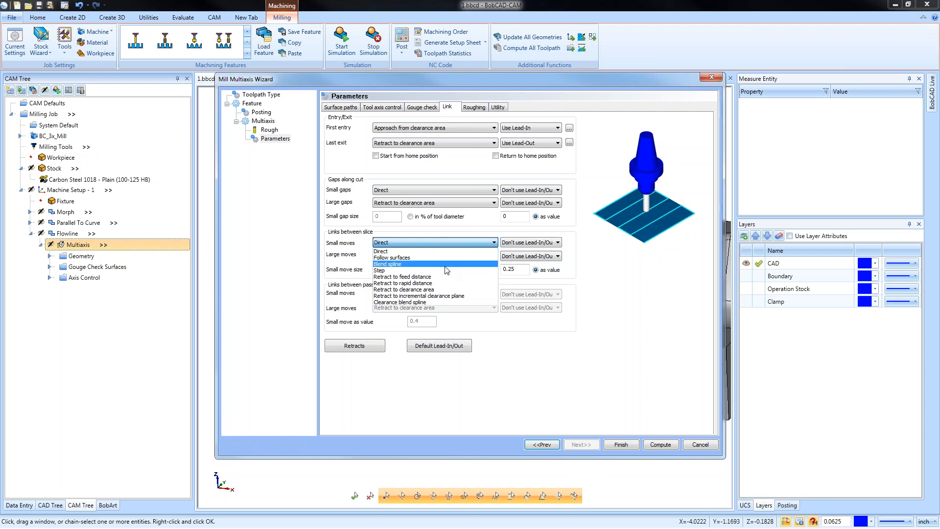
left_click(448, 283)
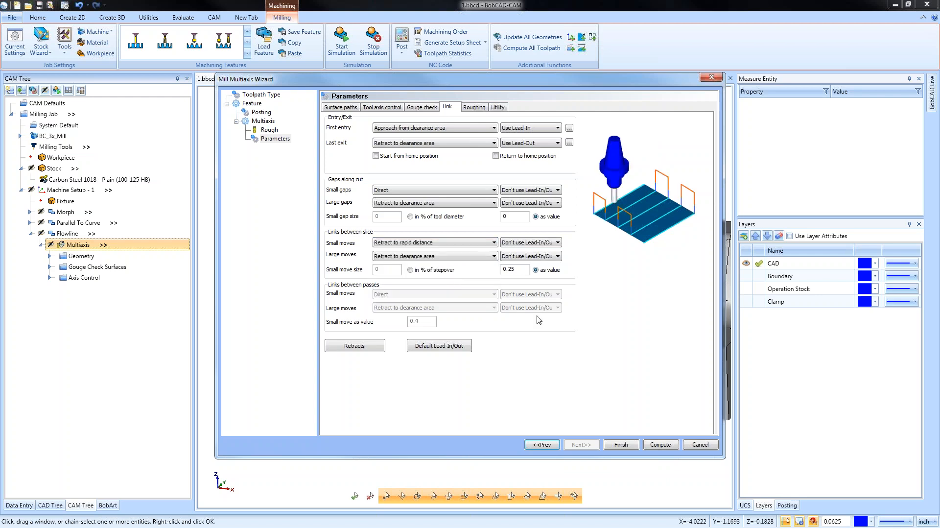
left_click(655, 444)
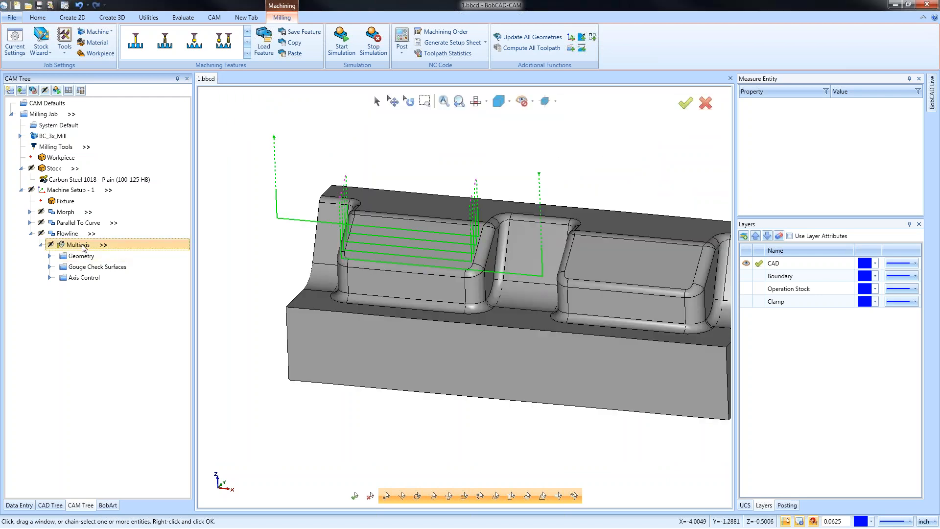
middle_click_drag(441, 338, 439, 334)
middle_click_drag(468, 354, 440, 320)
scroll(434, 311, "up", 3)
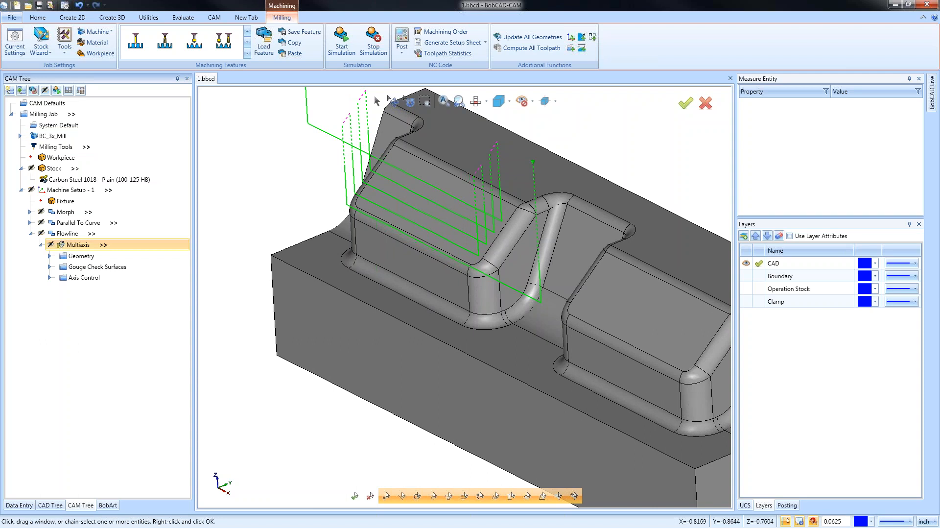
Set the Flowline Multiaxis operation's small moves between slices to Clearance blend spline and recompute the toolpath
middle_click_drag(484, 250, 491, 277)
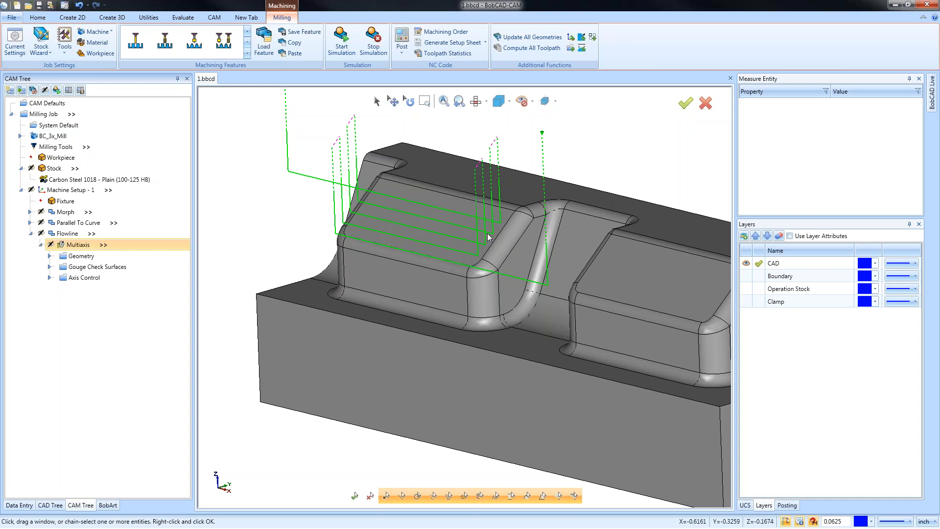
middle_click_drag(422, 287, 455, 298)
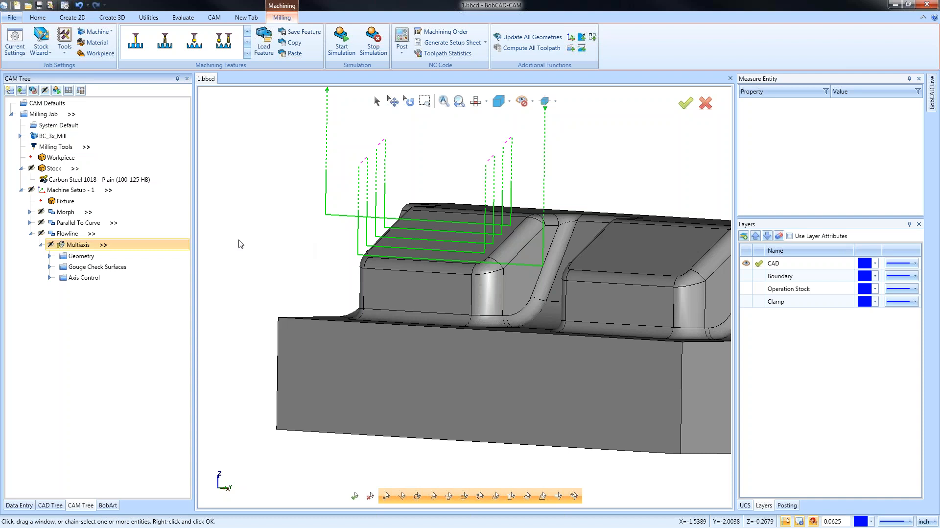
right_click(73, 247)
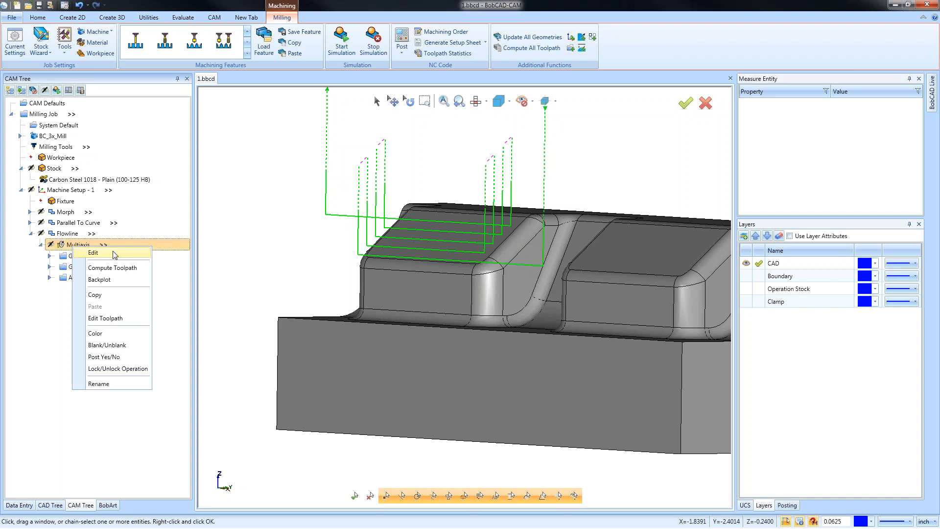
left_click(93, 252)
left_click(275, 139)
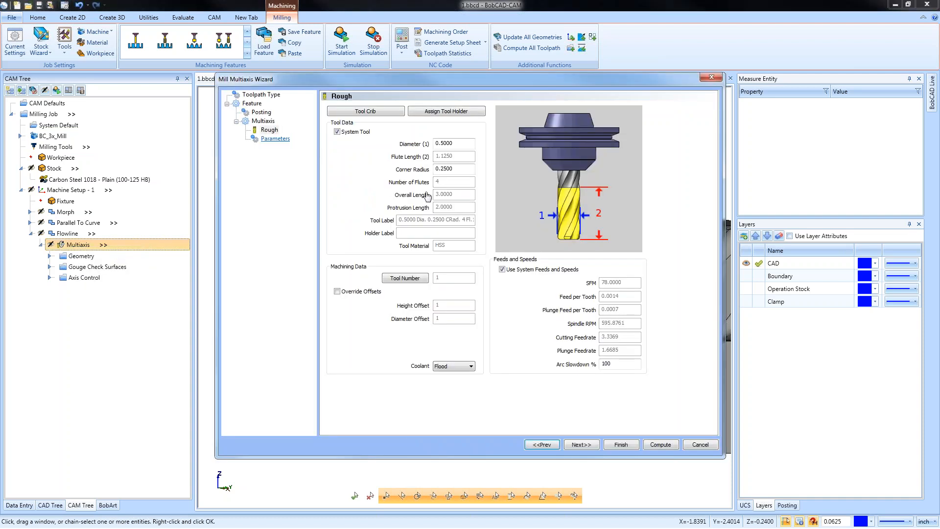
left_click(448, 107)
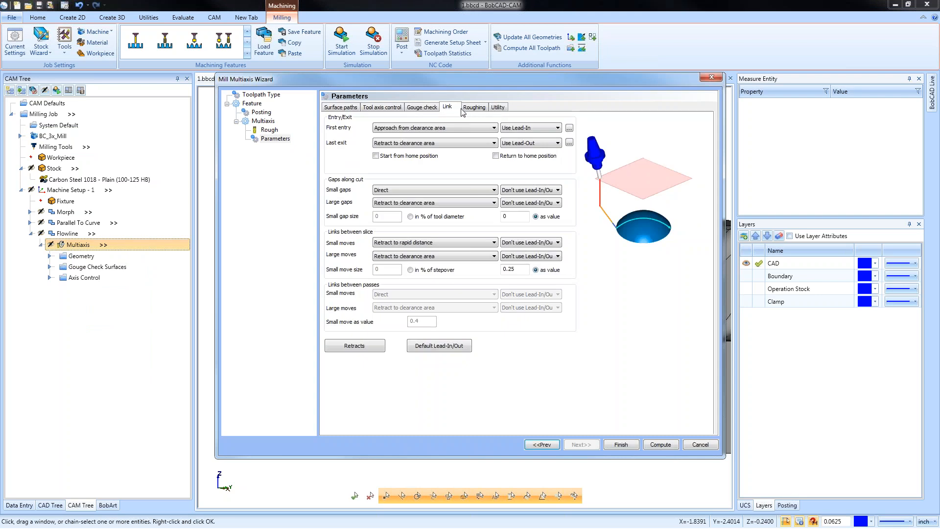
left_click(449, 242)
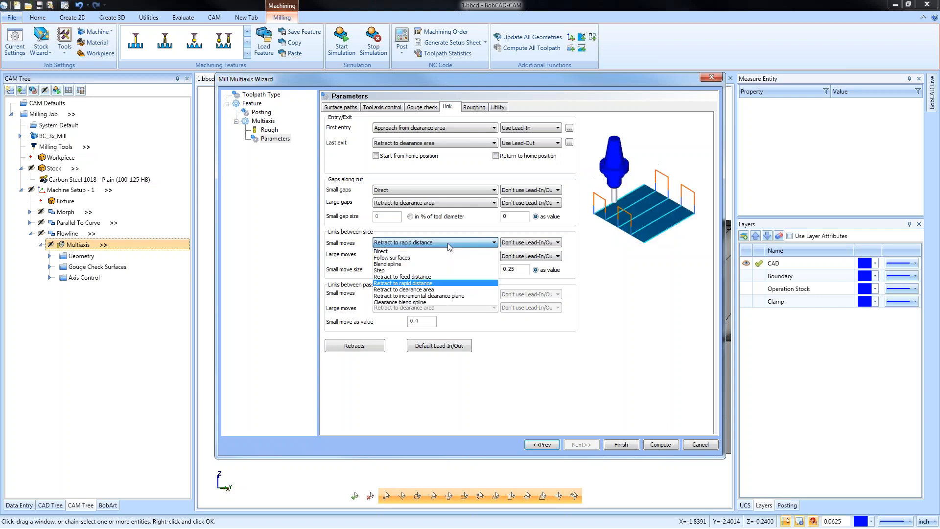
left_click(463, 302)
left_click(658, 444)
Examine the blend spline links between the Flowline slices from above and from the front of the part
left_click(78, 244)
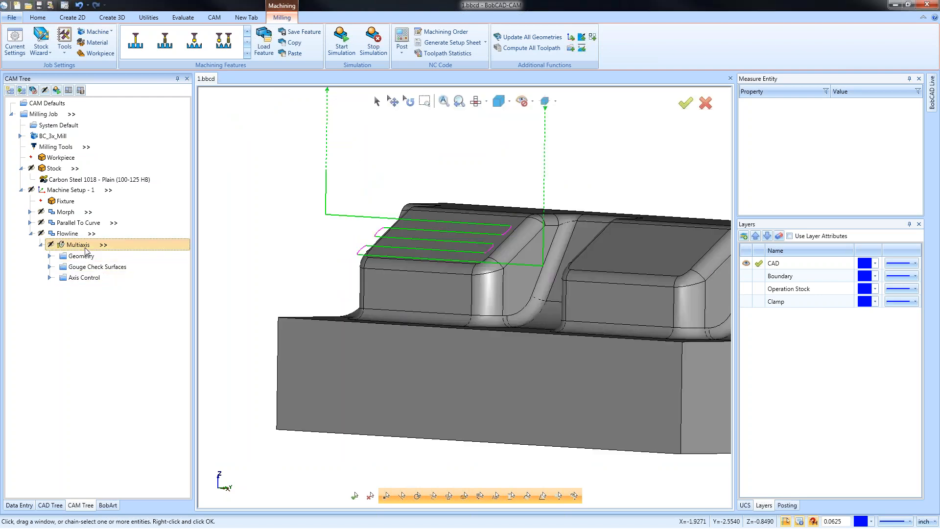
middle_click_drag(484, 274, 535, 296)
scroll(531, 260, "up", 4)
scroll(554, 267, "down", 3)
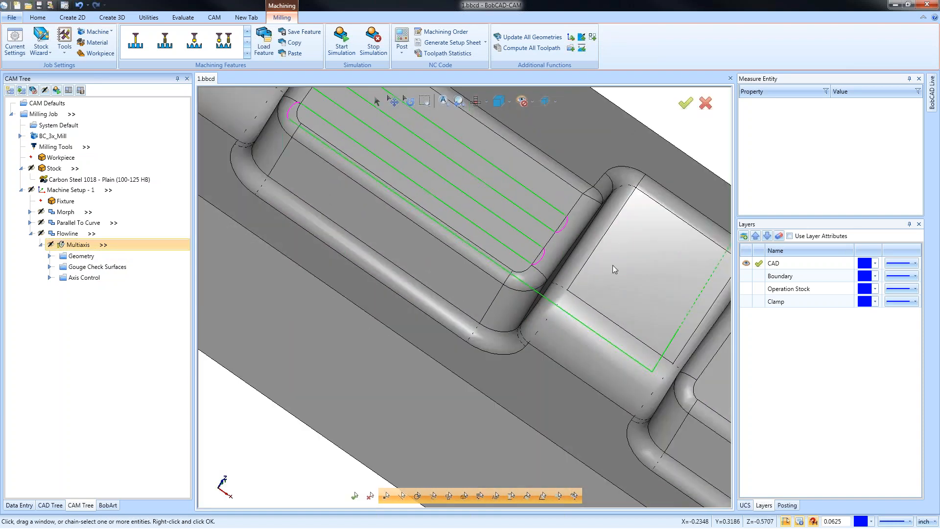
middle_click_drag(613, 267, 583, 241)
scroll(445, 292, "down", 3)
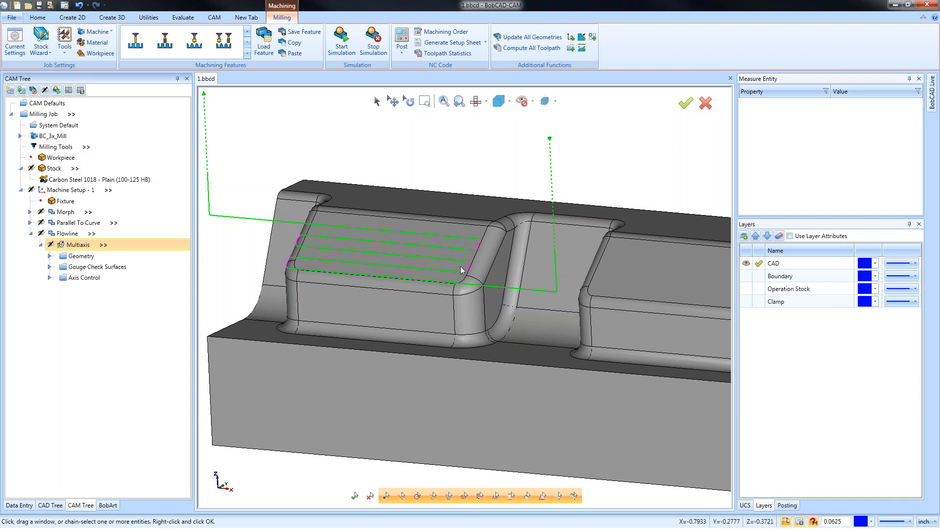
Set the Flowline small moves between slices to Use Lead-Out, recompute, and inspect the toolpath on the part
right_click(82, 245)
left_click(116, 252)
left_click(275, 139)
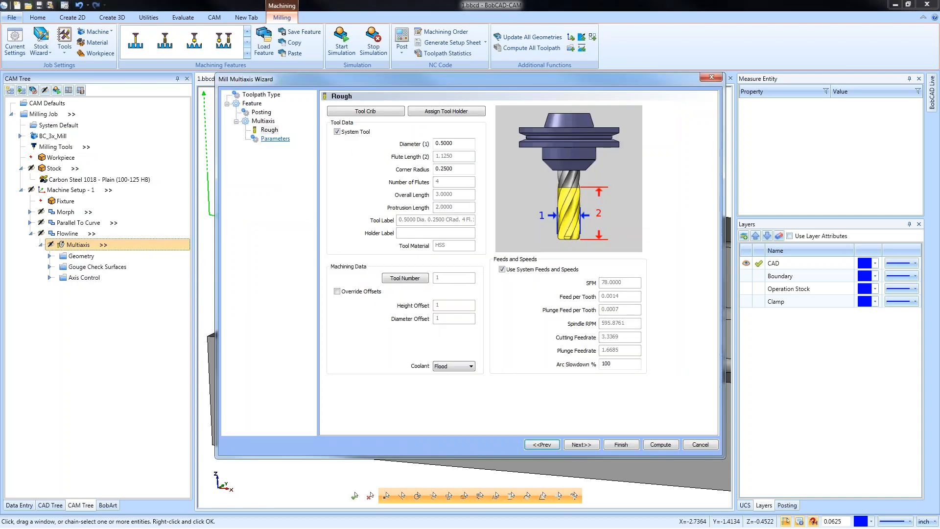
left_click(447, 107)
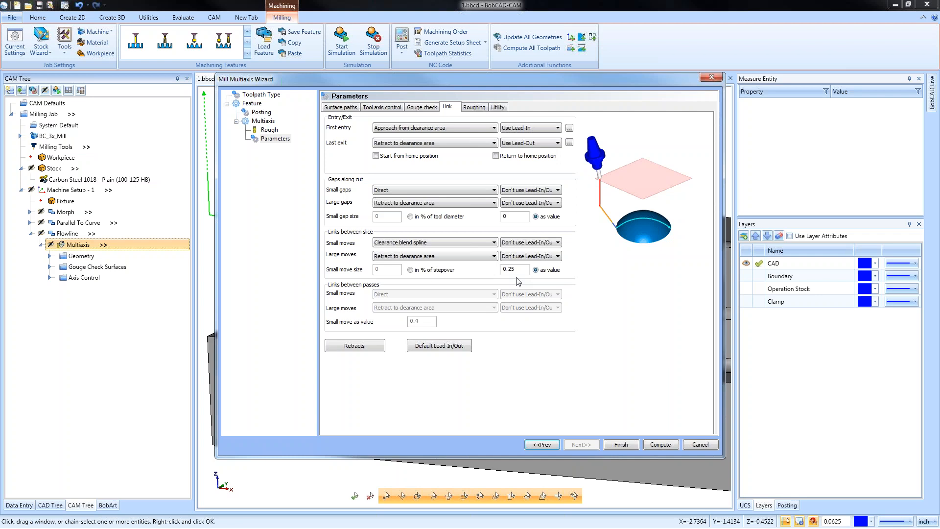
left_click(554, 243)
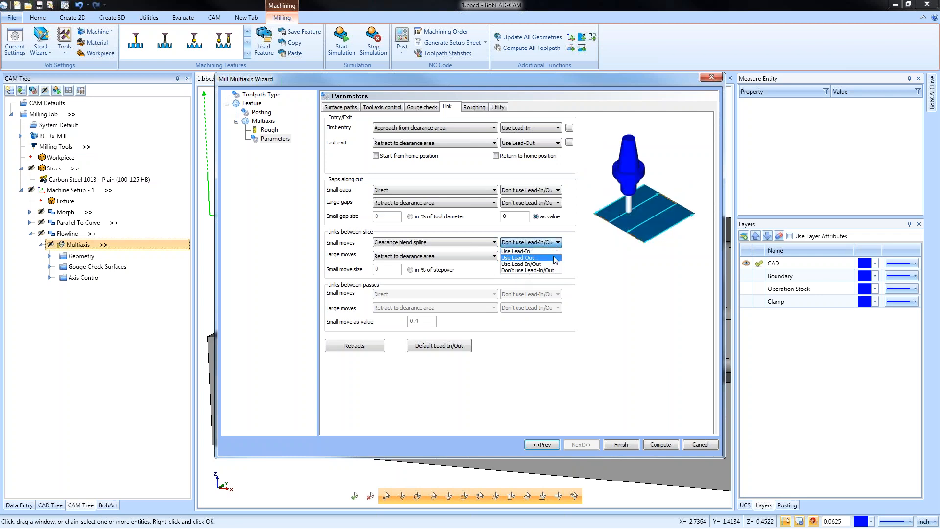
left_click(555, 258)
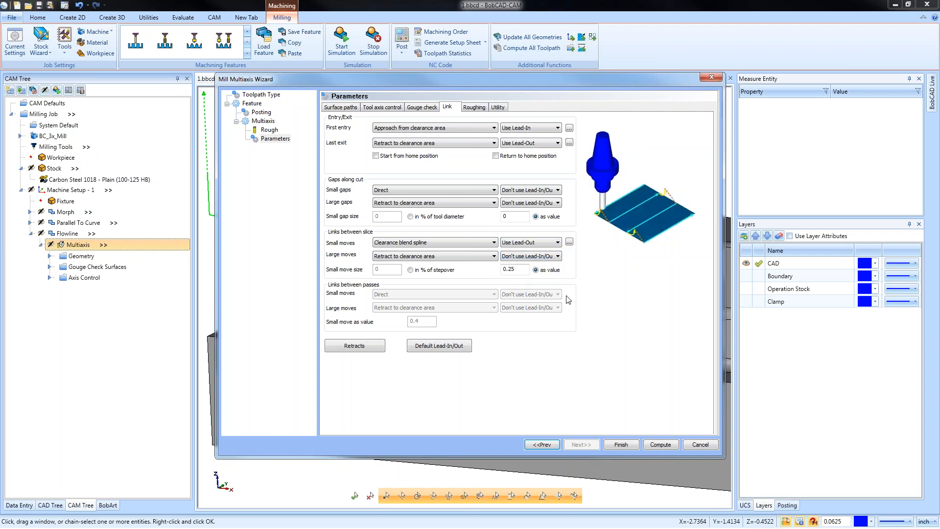
left_click(664, 444)
left_click(78, 245)
middle_click_drag(489, 294, 411, 343)
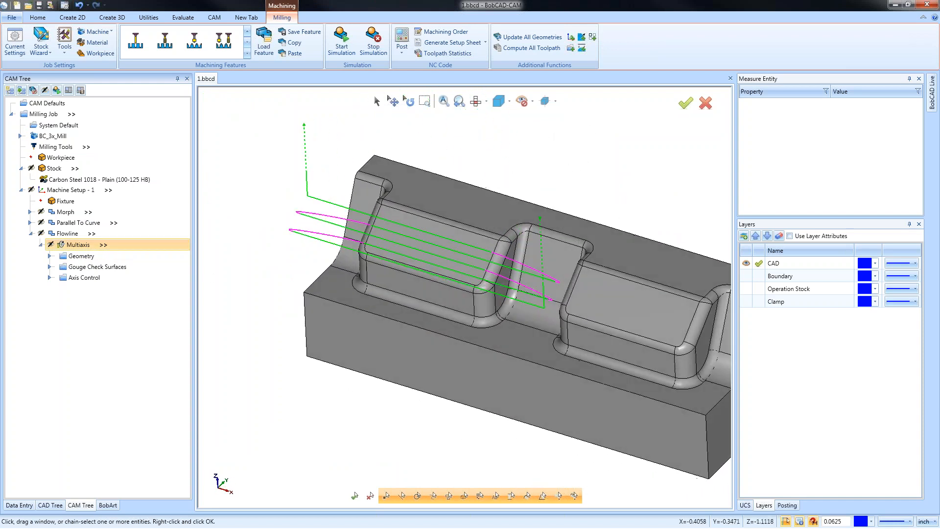
Set the Flowline small moves between slices to Retract to rapid distance, recompute, and inspect the links on the part
right_click(74, 242)
left_click(122, 251)
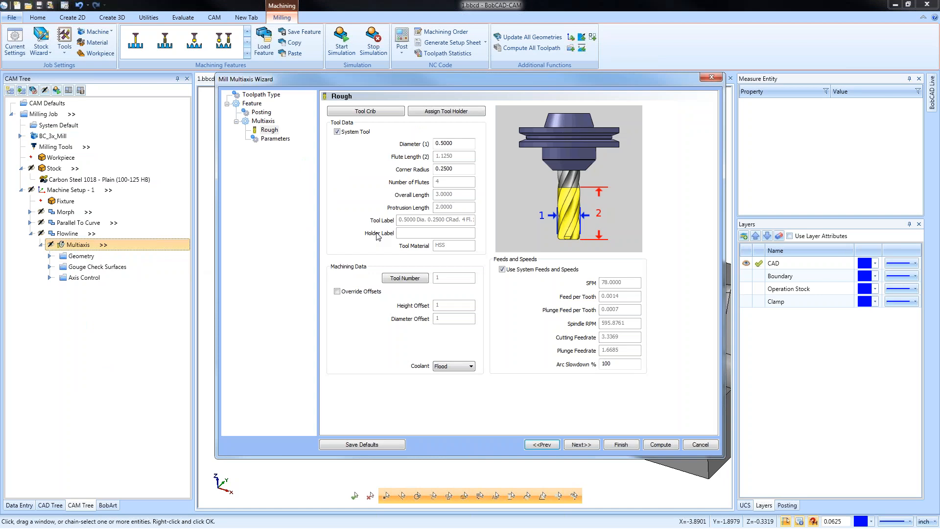
left_click(275, 138)
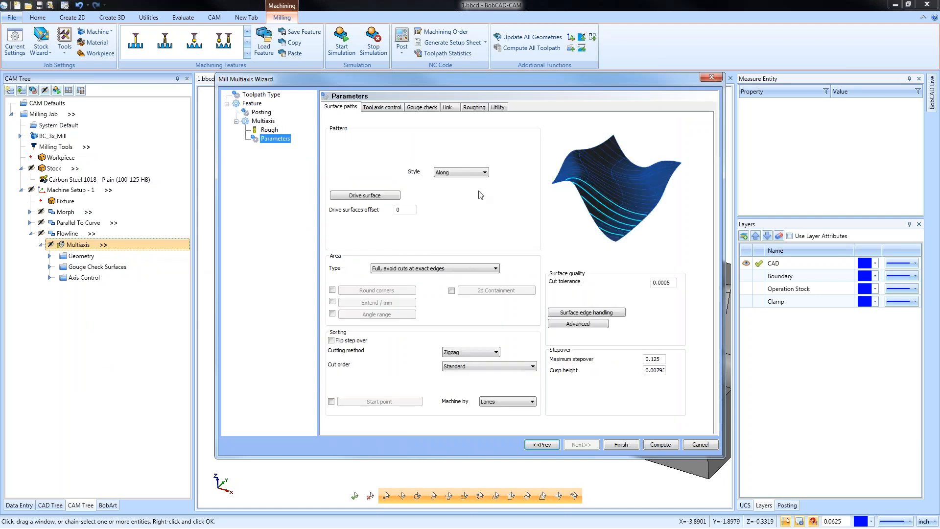
left_click(447, 107)
left_click(443, 242)
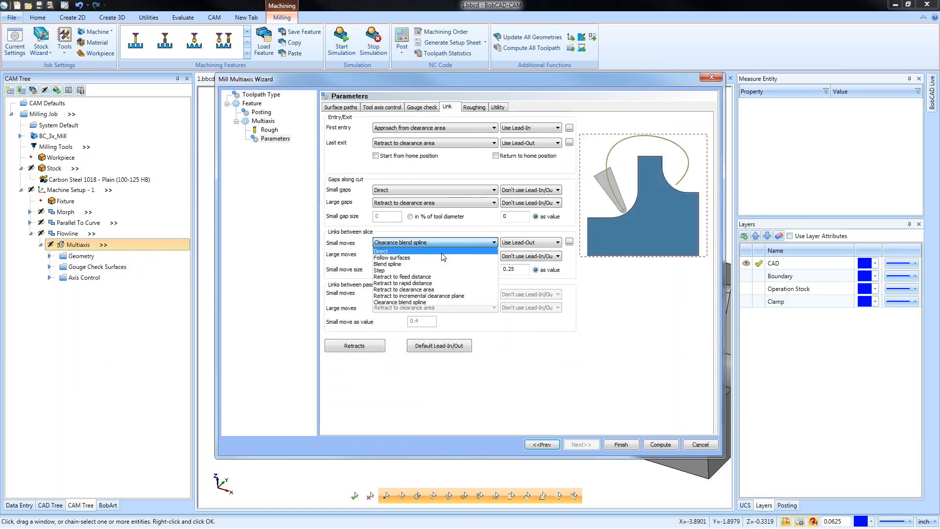
left_click(452, 284)
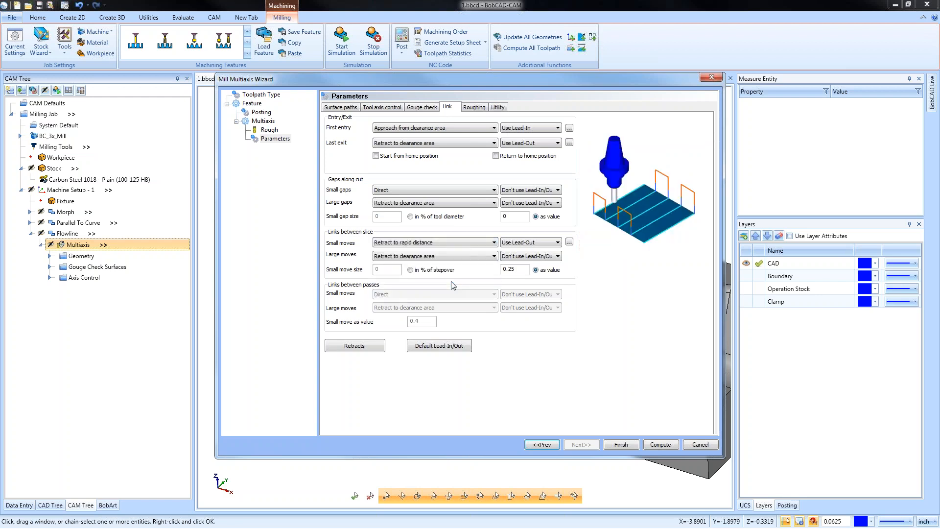
left_click(661, 444)
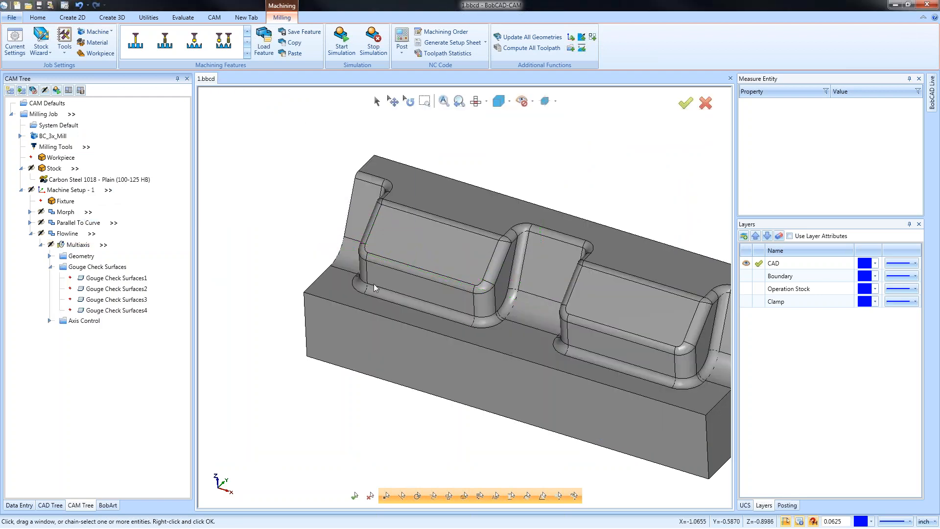
left_click(86, 247)
mouse_move(460, 342)
middle_mouse_down()
mouse_move(469, 300)
mouse_move(465, 337)
middle_mouse_up()
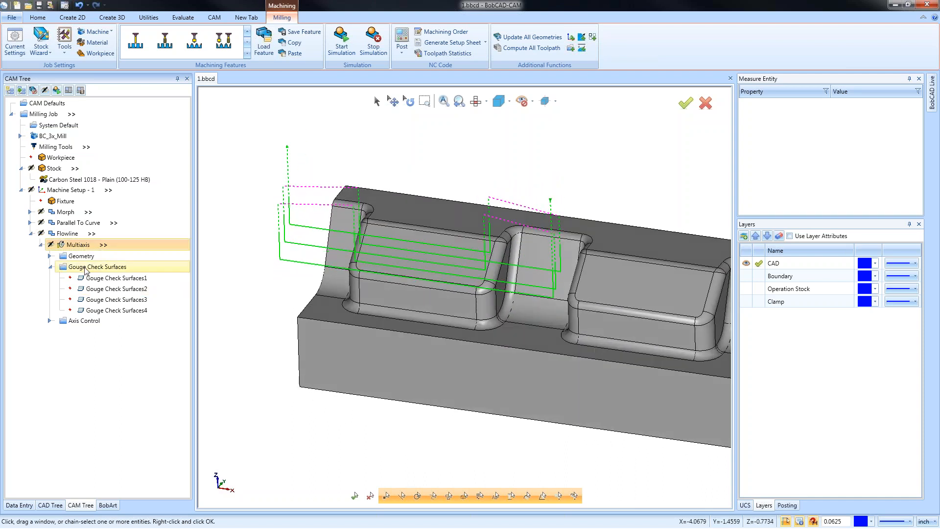
Set the default lead-in type to Vertical tang. arc, copy it to the lead-out, and recompute the Flowline toolpath
right_click(82, 247)
left_click(101, 253)
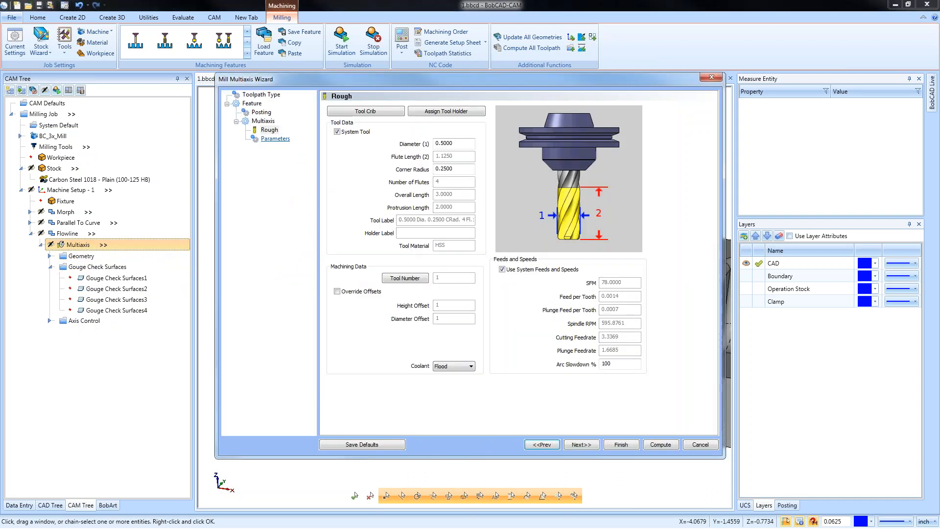
left_click(275, 139)
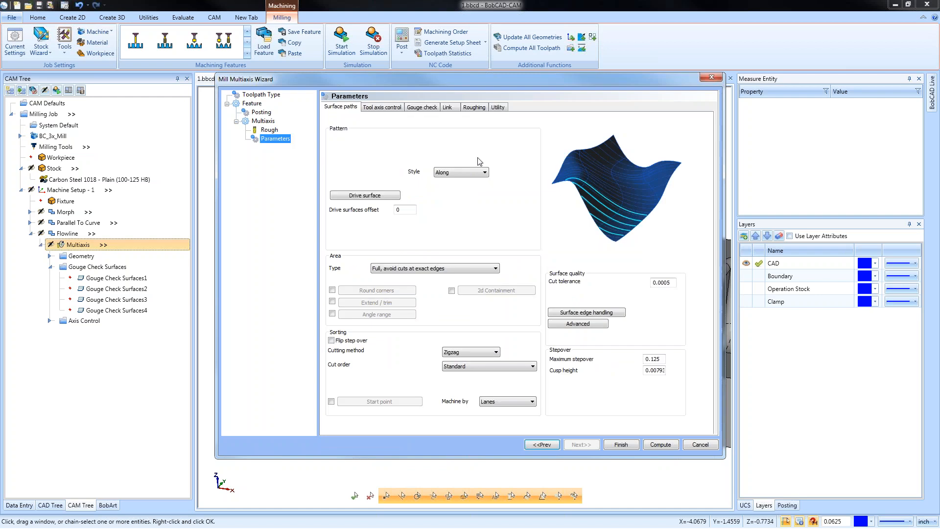
left_click(447, 107)
left_click(457, 346)
left_click(372, 159)
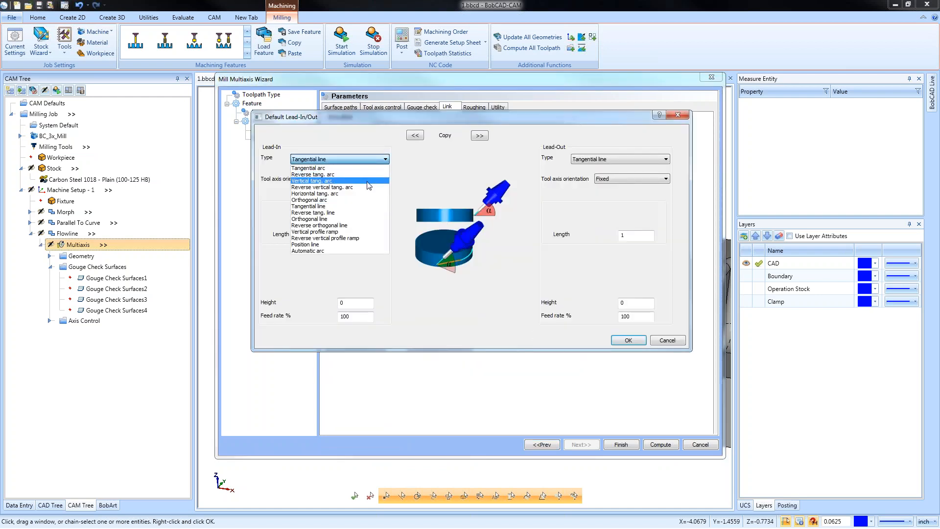
left_click(368, 181)
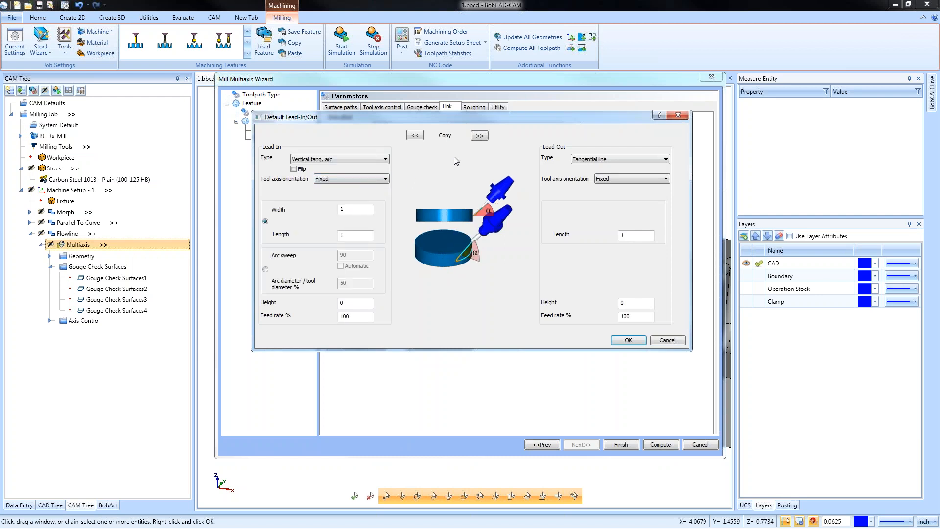
left_click(480, 136)
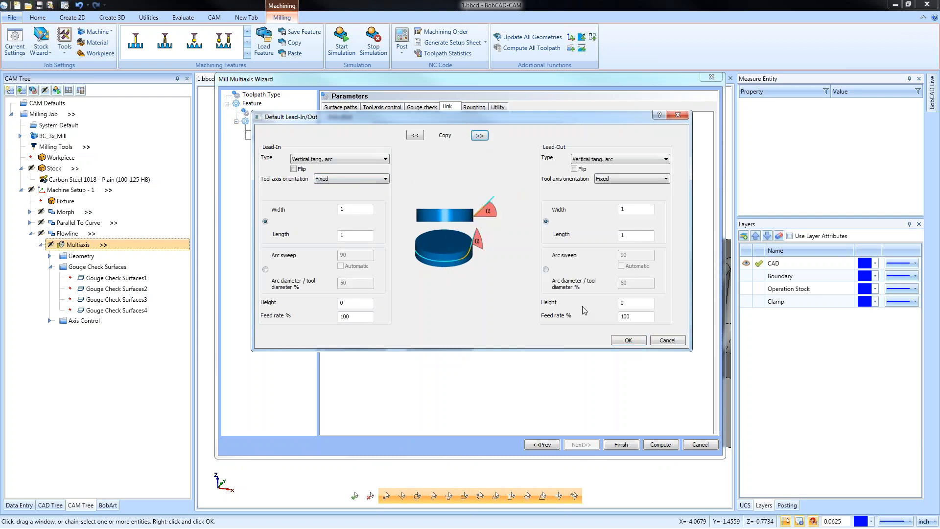
left_click(629, 340)
left_click(666, 447)
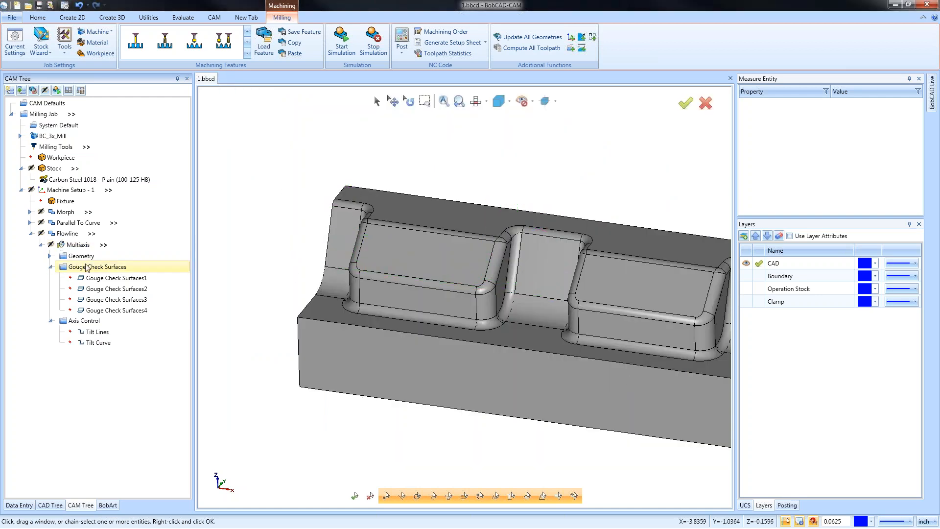
middle_click_drag(469, 359, 563, 350)
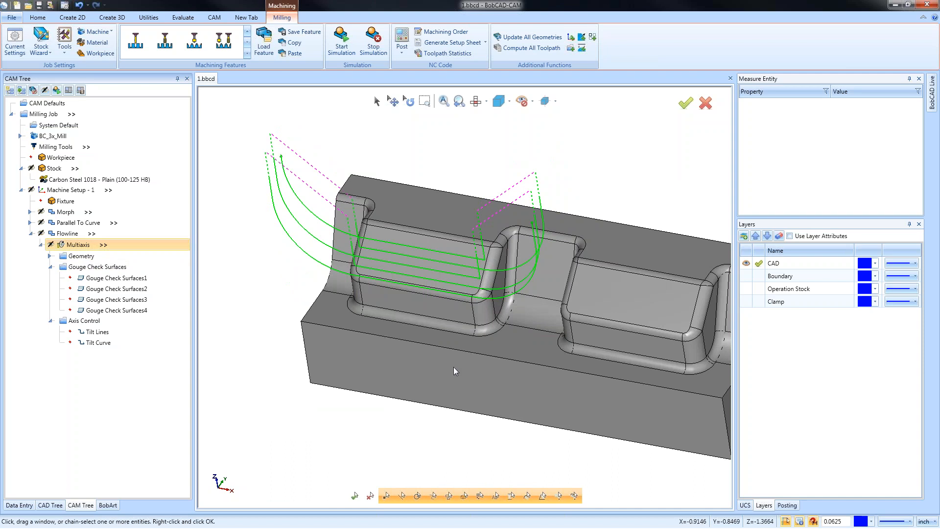
Backplot the Flowline Multiaxis toolpath through to its end, close the backplot, and view the arcs from the front
right_click(72, 249)
left_click(102, 280)
left_click_drag(13, 175, 198, 172)
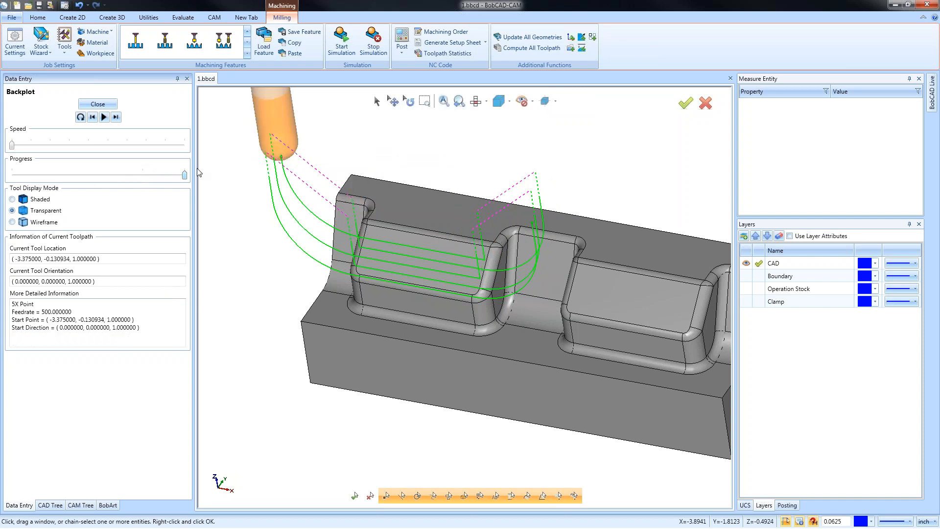
left_click(98, 104)
middle_click_drag(443, 342, 446, 309)
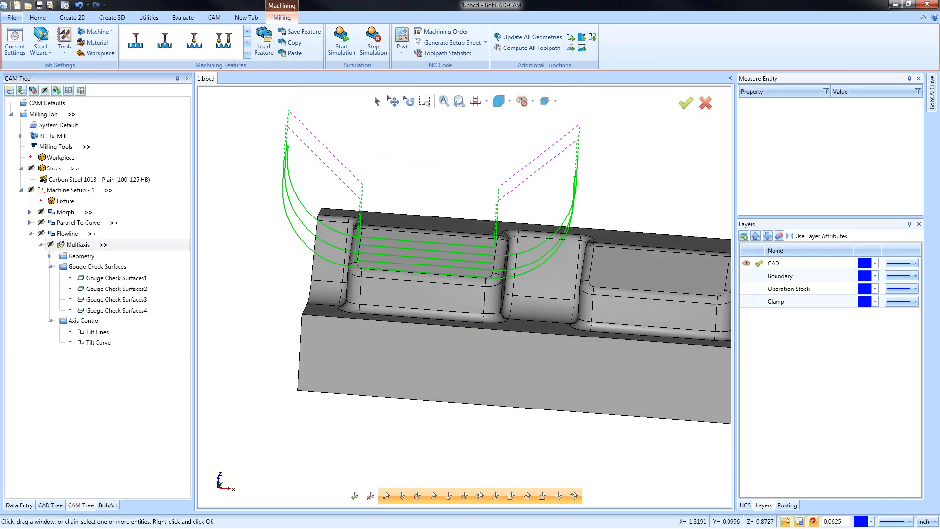
Reopen the Flowline Multiaxis link settings and set the small moves between slices to Use Lead-In/Out
right_click(77, 244)
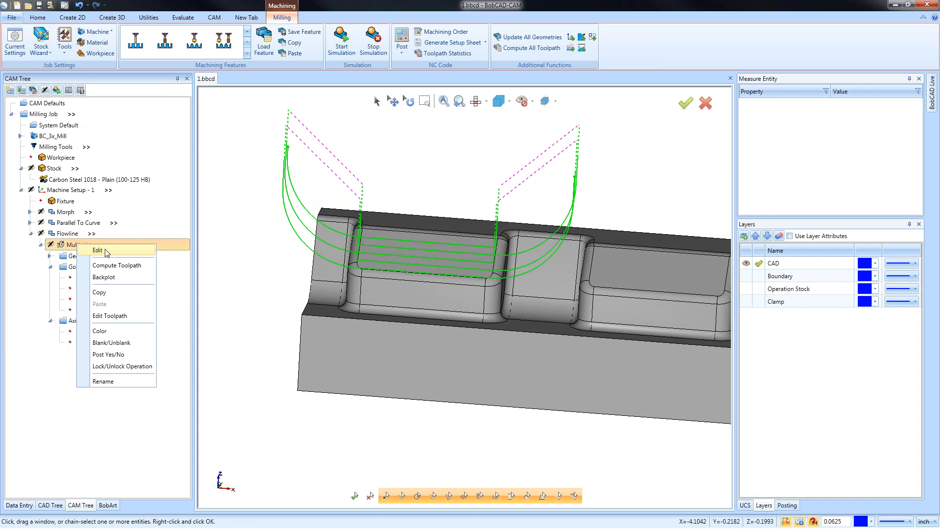
left_click(98, 250)
left_click(275, 138)
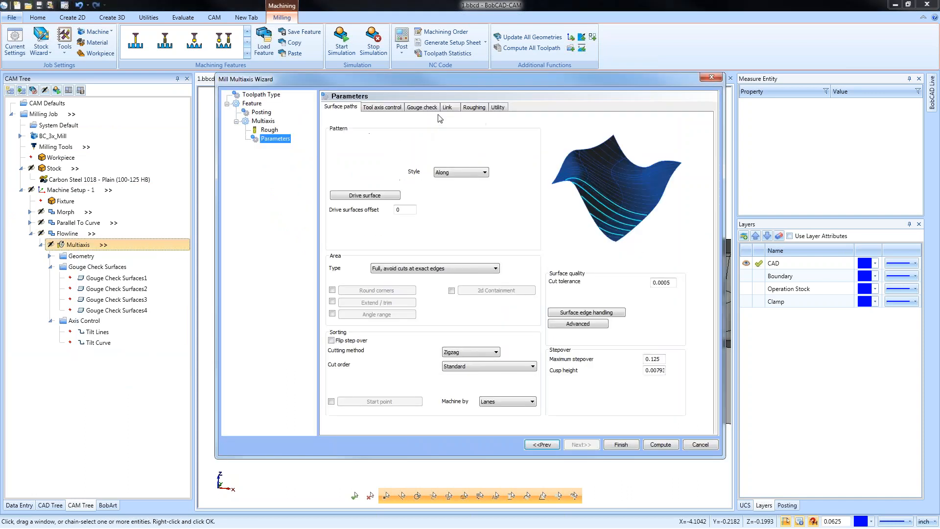
left_click(447, 107)
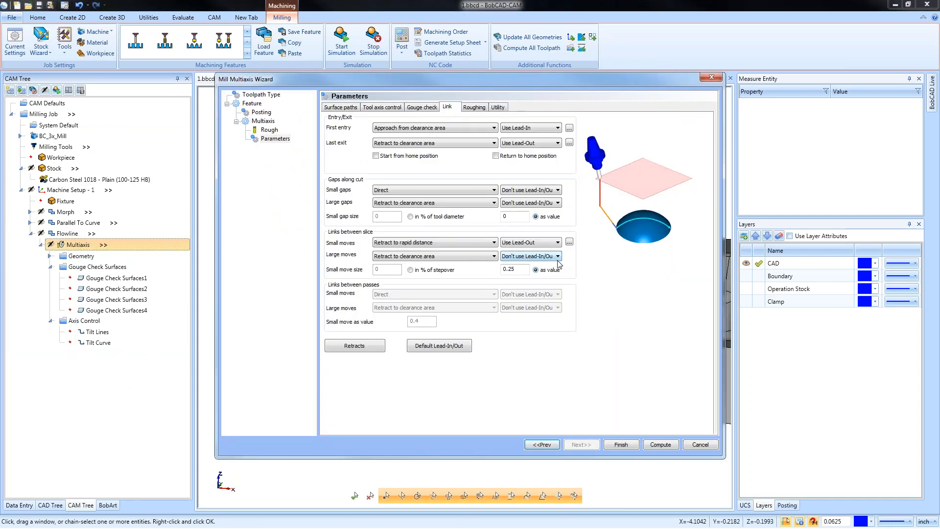
left_click(556, 243)
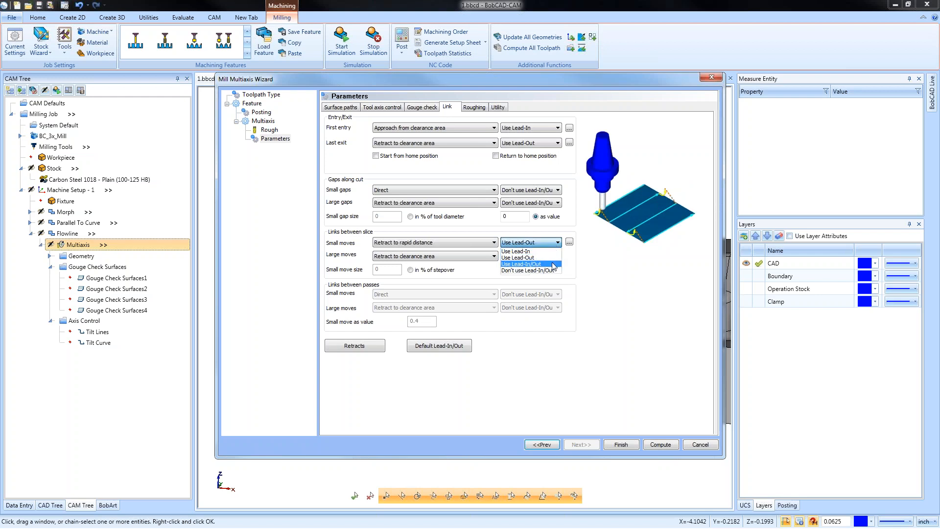
left_click(554, 264)
Set the default lead-in width to .25, change its length, copy both to the lead-out, and recompute the Flowline toolpath
left_click(455, 345)
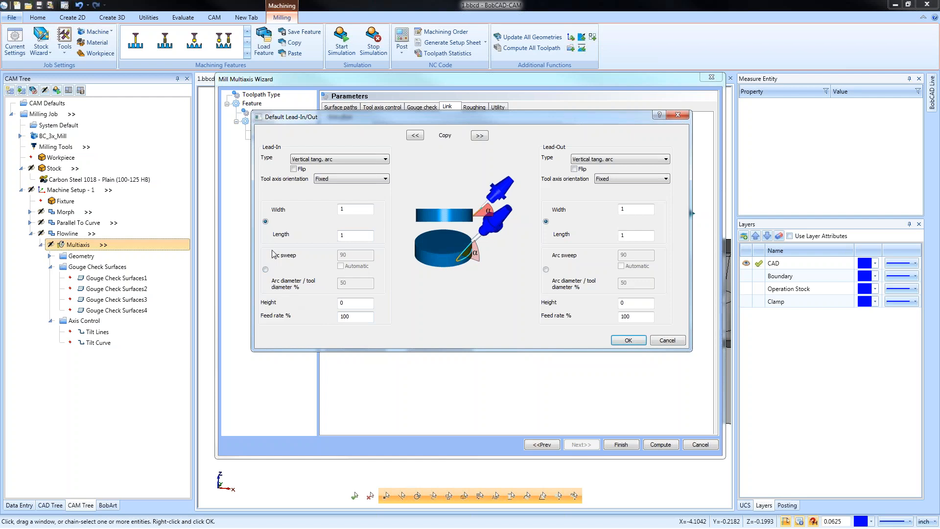
left_click(350, 209)
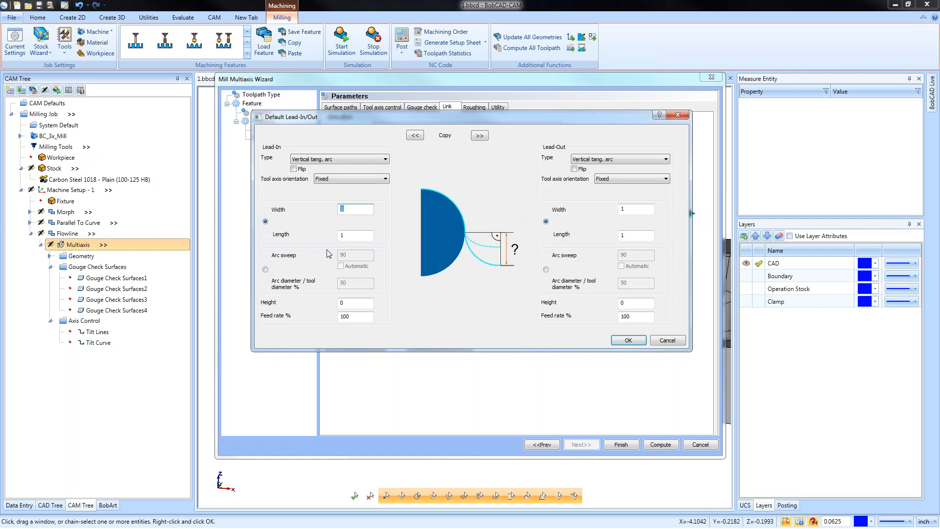
type(".25")
key("Tab")
type(".")
left_click(479, 136)
left_click(628, 339)
left_click(661, 445)
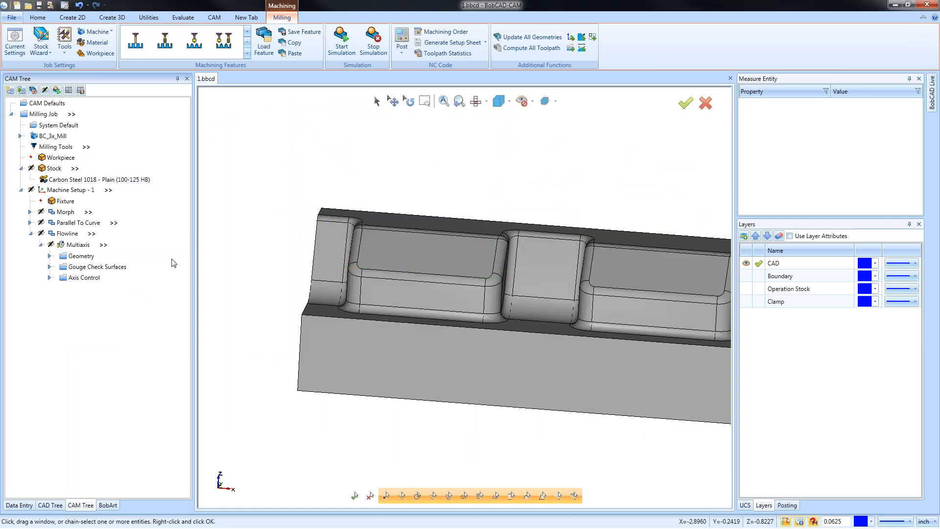
left_click(78, 245)
middle_click_drag(479, 298, 441, 306)
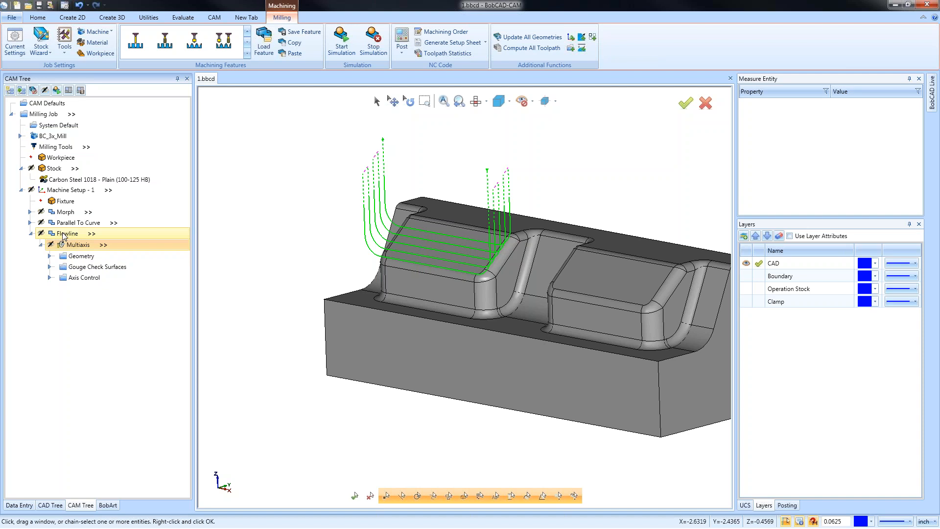
Reopen the Flowline Multiaxis link settings and set the small moves between slices to Direct with Use Lead-In
right_click(72, 244)
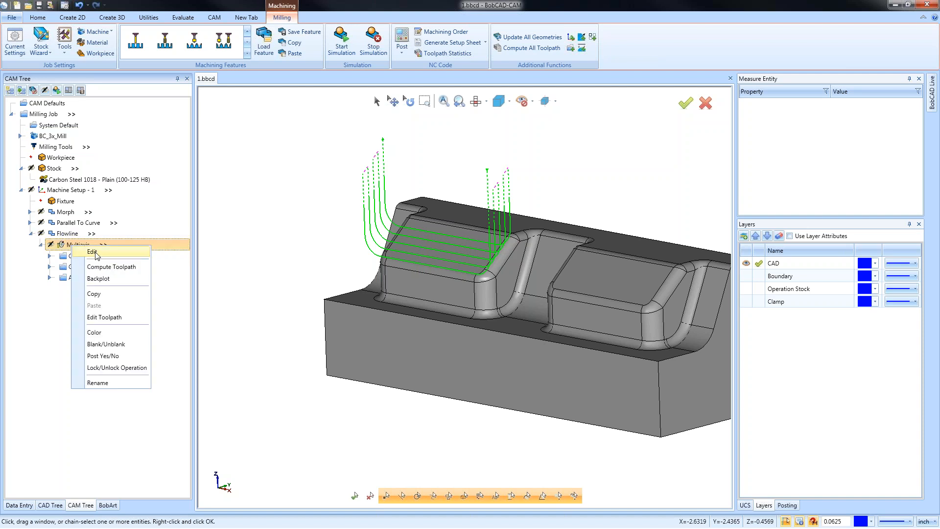
left_click(147, 252)
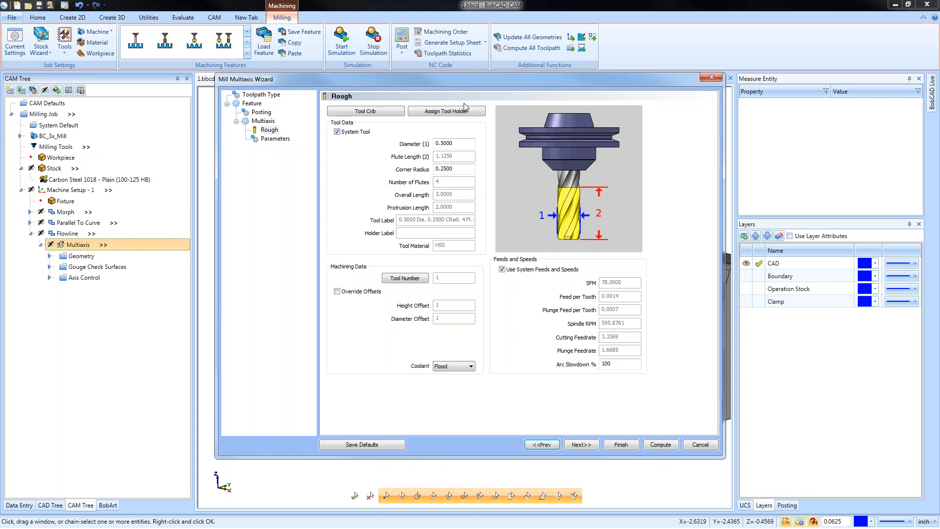
left_click(276, 139)
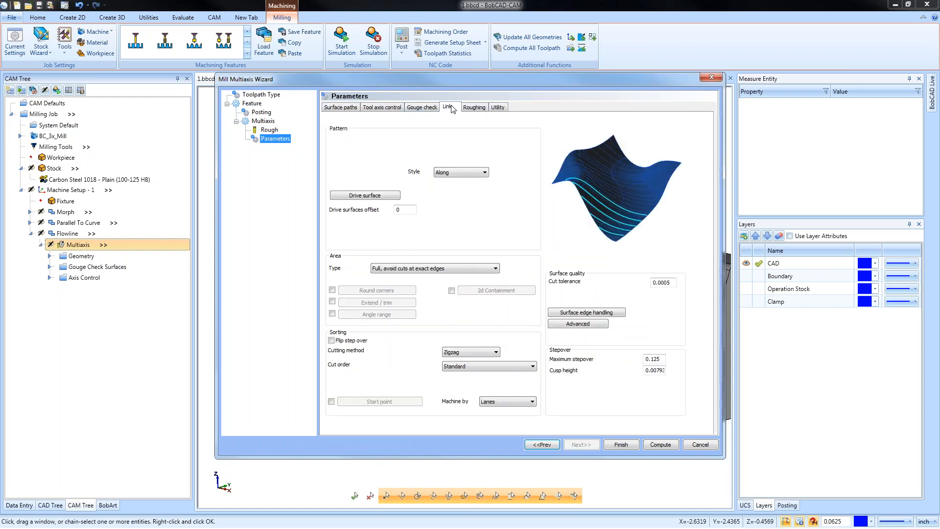
left_click(449, 107)
left_click(451, 242)
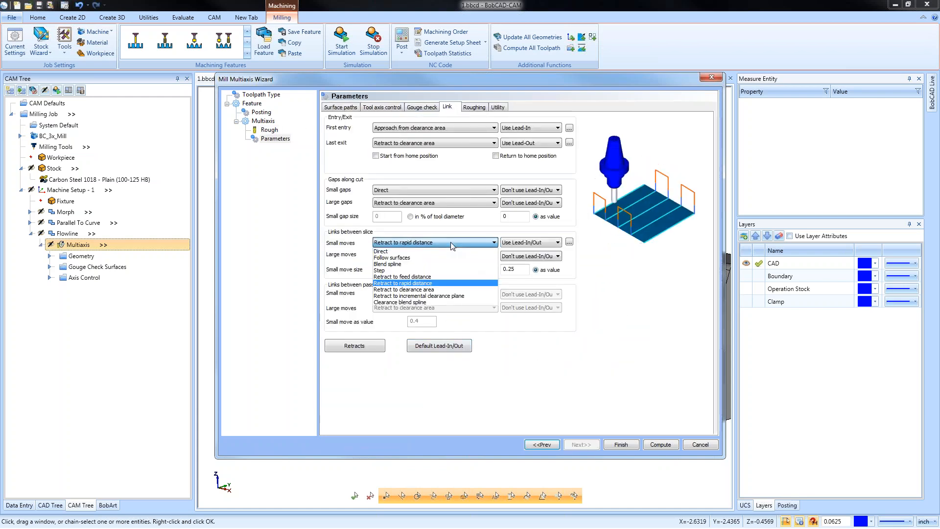
left_click(440, 250)
left_click(549, 243)
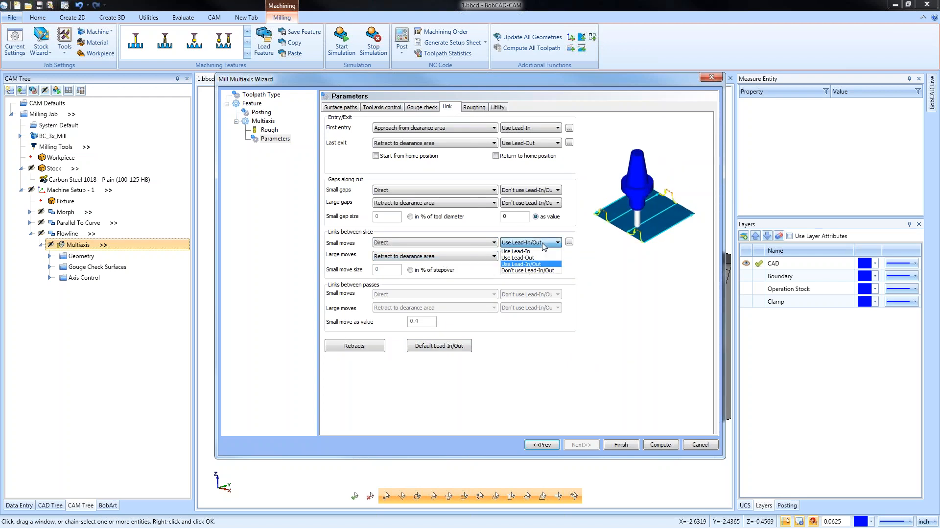
left_click(538, 272)
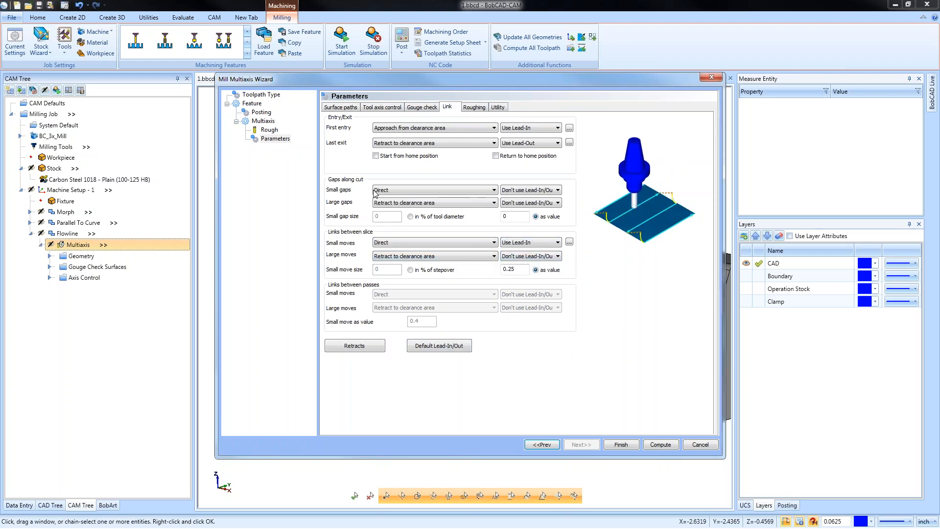
Set the Flowline cutting method to One way, recompute, and display the toolpath on the part
left_click(341, 108)
left_click(473, 352)
left_click(469, 367)
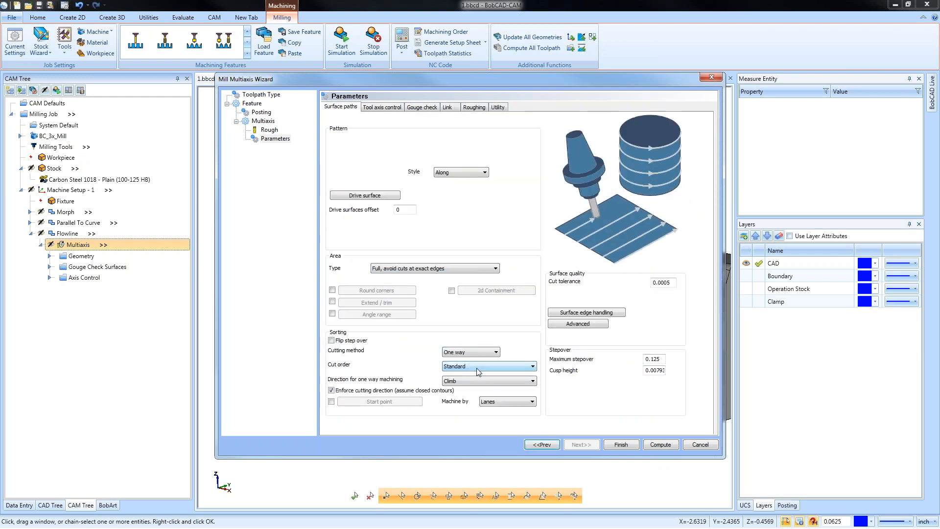
left_click(660, 445)
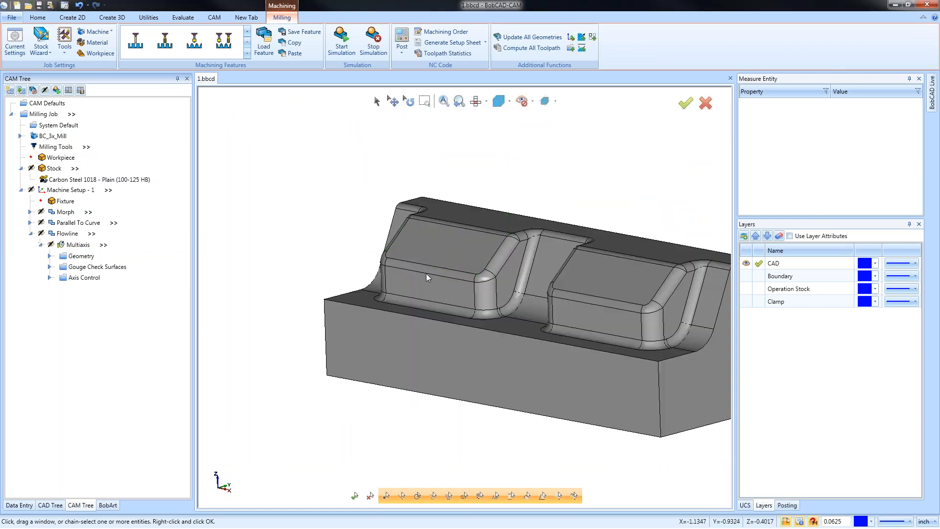
left_click(78, 244)
mouse_move(470, 298)
middle_mouse_down()
mouse_move(440, 301)
mouse_move(471, 300)
middle_mouse_up()
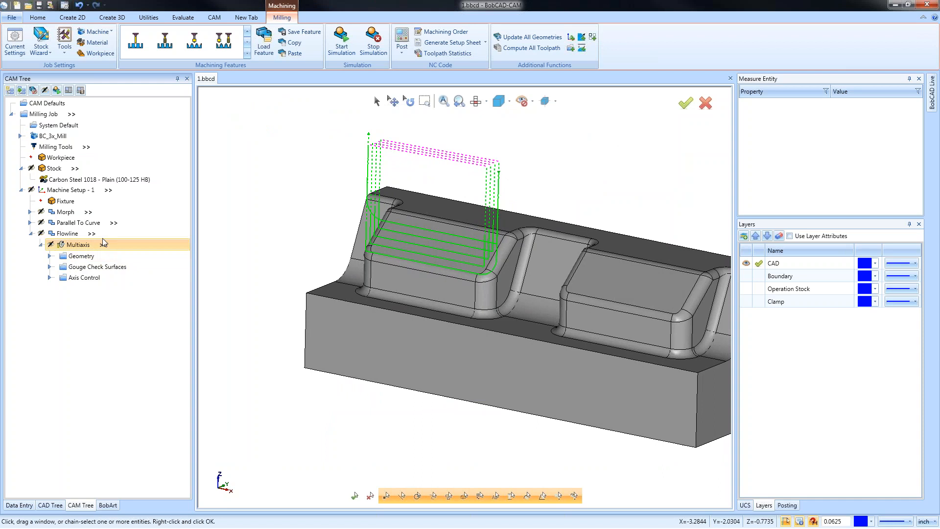
Backplot the one-way Flowline toolpath through to its end, inspect the retract moves, and close the backplot
right_click(74, 245)
left_click(105, 276)
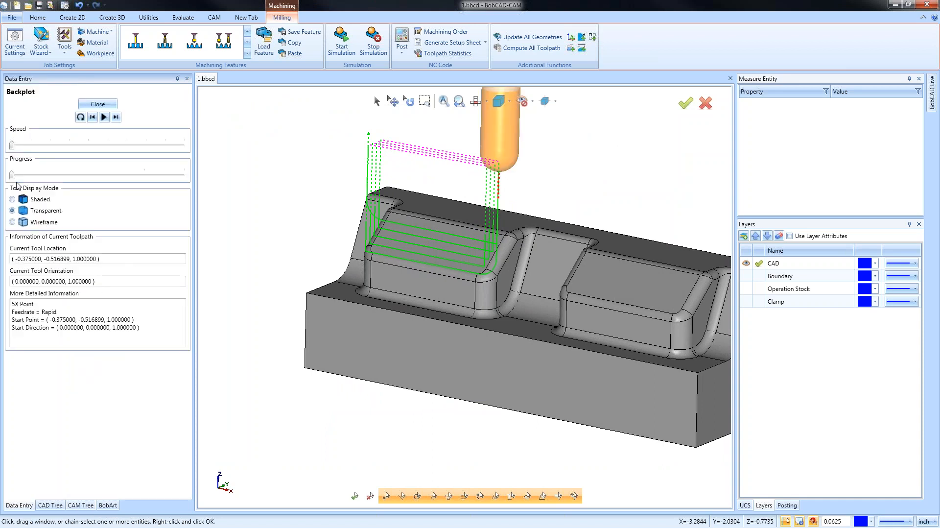
left_click_drag(12, 173, 188, 181)
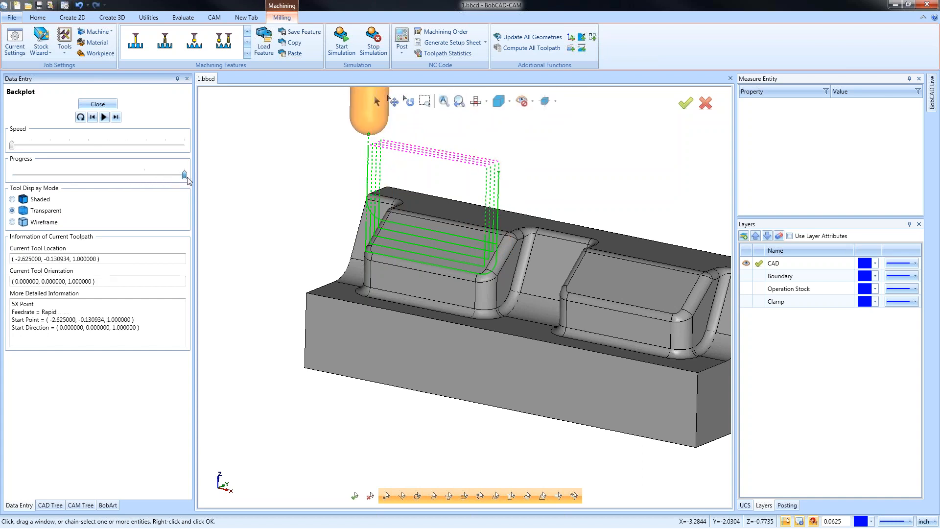
mouse_move(432, 234)
middle_mouse_down()
mouse_move(421, 252)
mouse_move(430, 243)
middle_mouse_up()
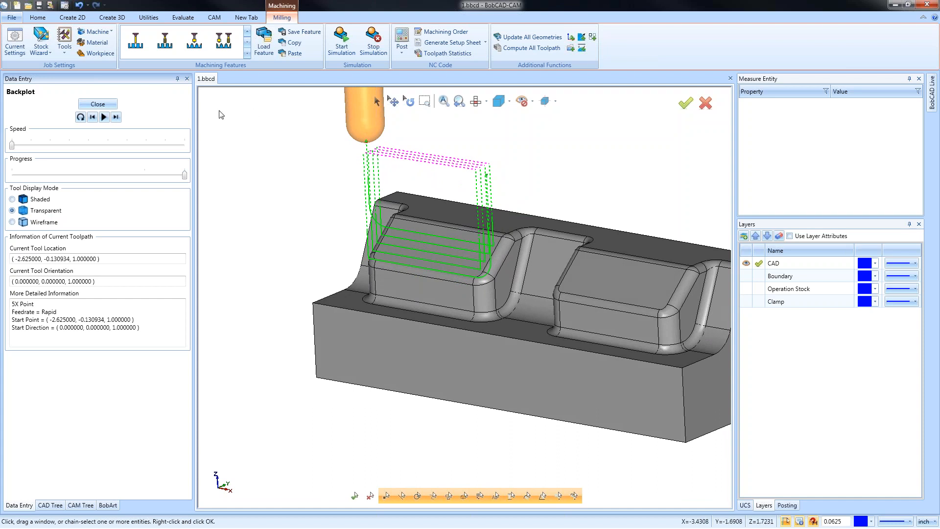
left_click(97, 104)
Reopen the Flowline Multiaxis link settings and set the large moves between slices to Retract to incremental clearance plane
right_click(80, 248)
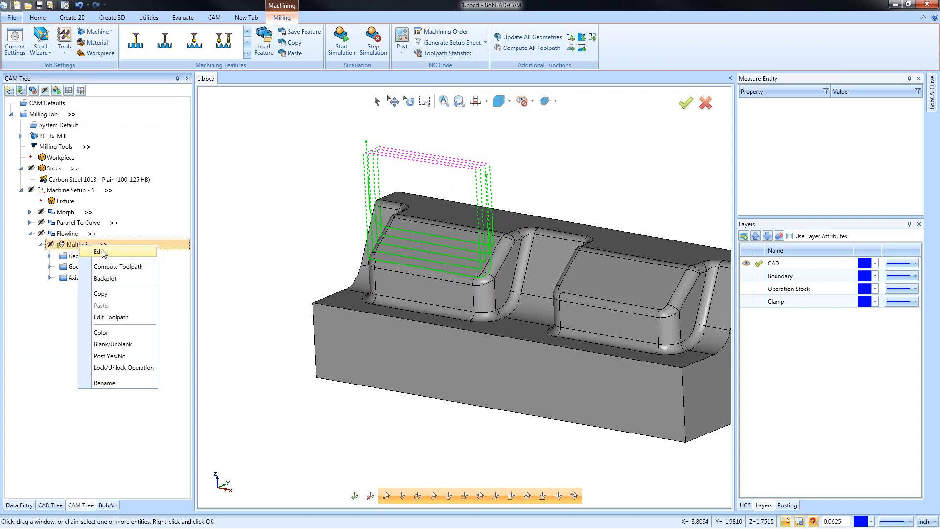
left_click(88, 253)
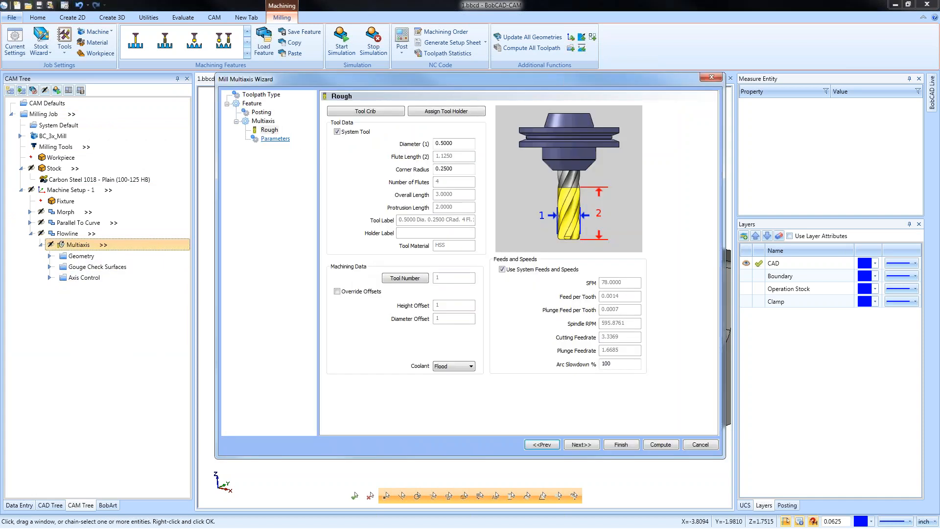
left_click(275, 139)
left_click(450, 107)
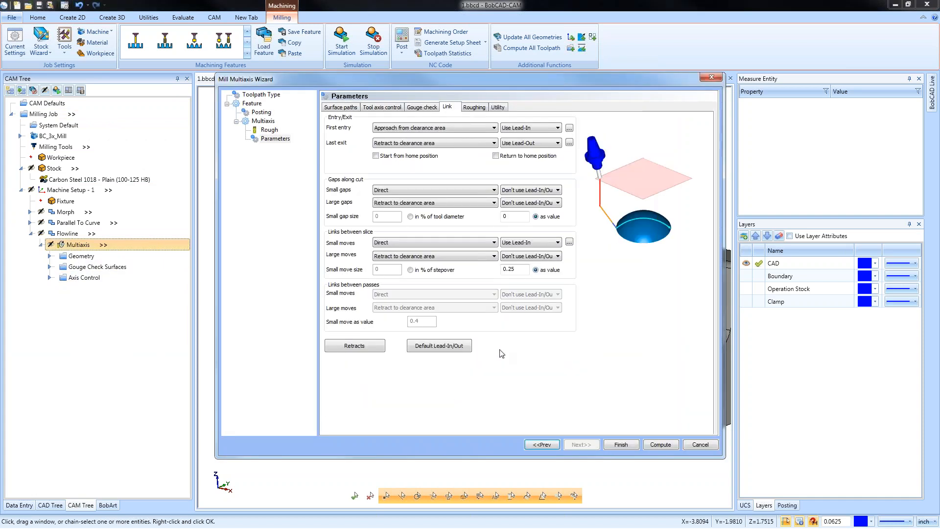
left_click(461, 257)
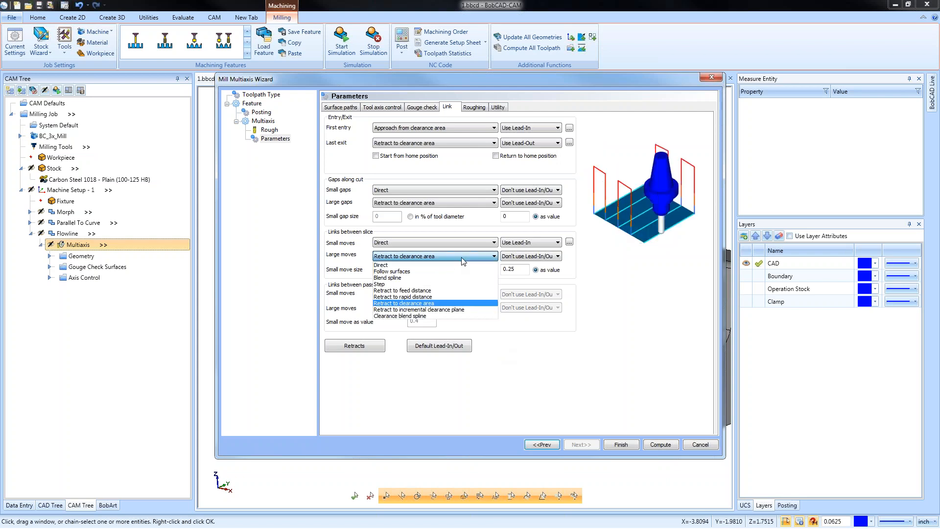
left_click(464, 309)
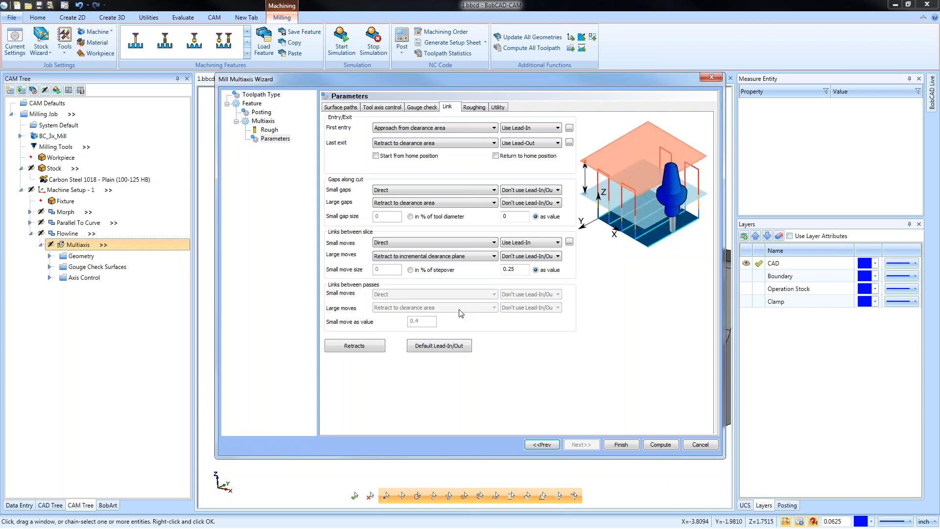
In the retract settings, set the incremental height to .1 and the rapid, entry feed and exit feed distances to .05
left_click(378, 347)
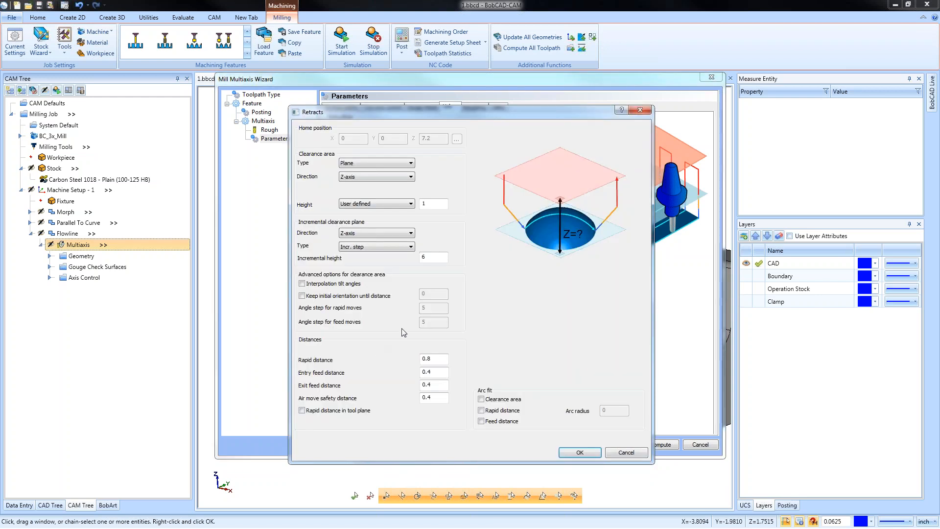
double_click(433, 257)
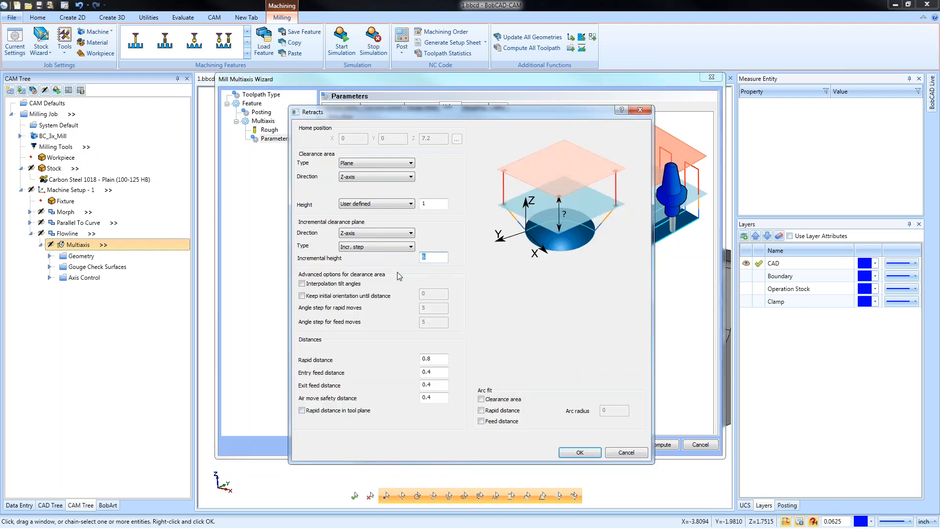
type(".1")
key("Tab")
double_click(443, 357)
type(".05")
key("Tab")
type(".05")
key("Tab")
type(".05")
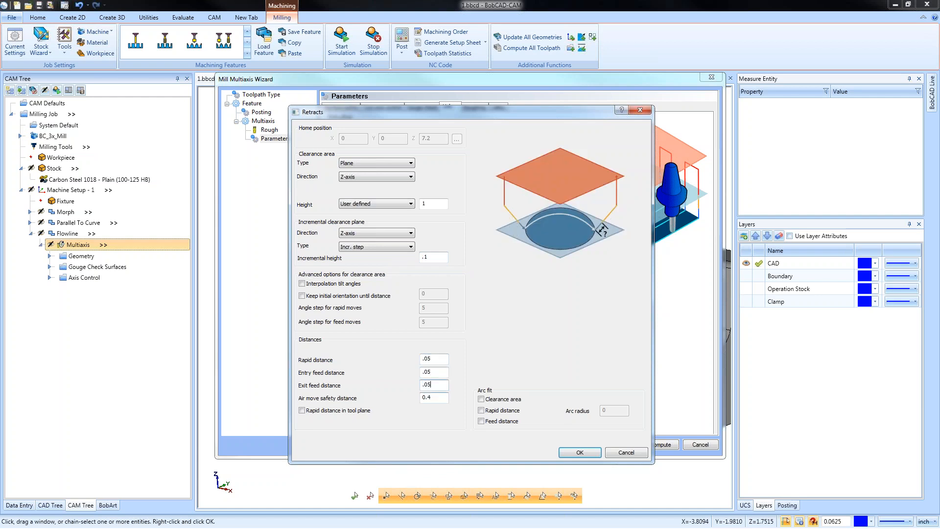
key("Tab")
left_click(578, 454)
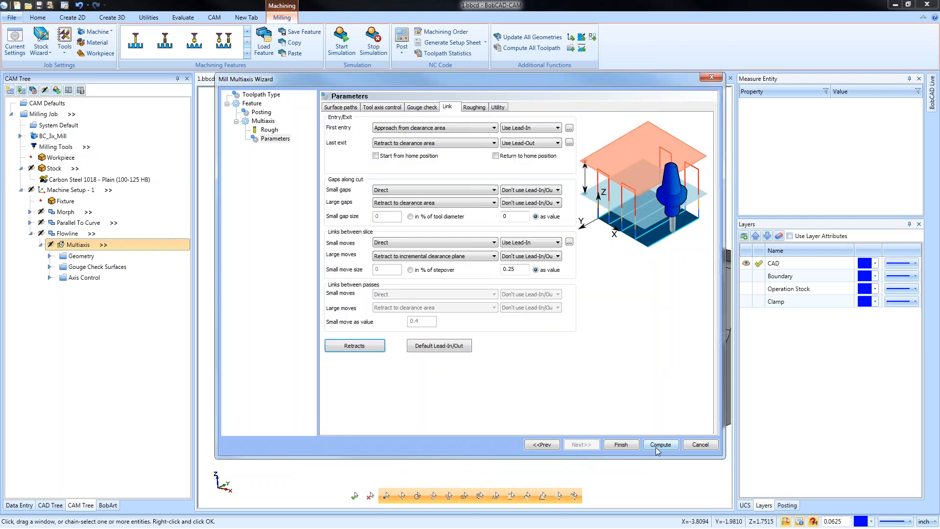
Recompute the Flowline toolpath and inspect its incremental retract links up close from several angles
left_click(662, 444)
key("Escape")
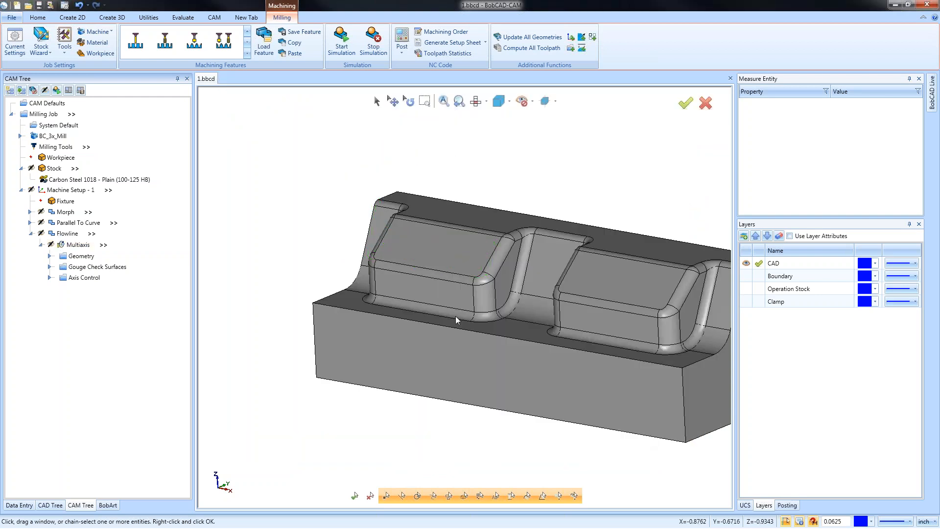
left_click(71, 234)
left_click(72, 245)
scroll(495, 317, "up", 5)
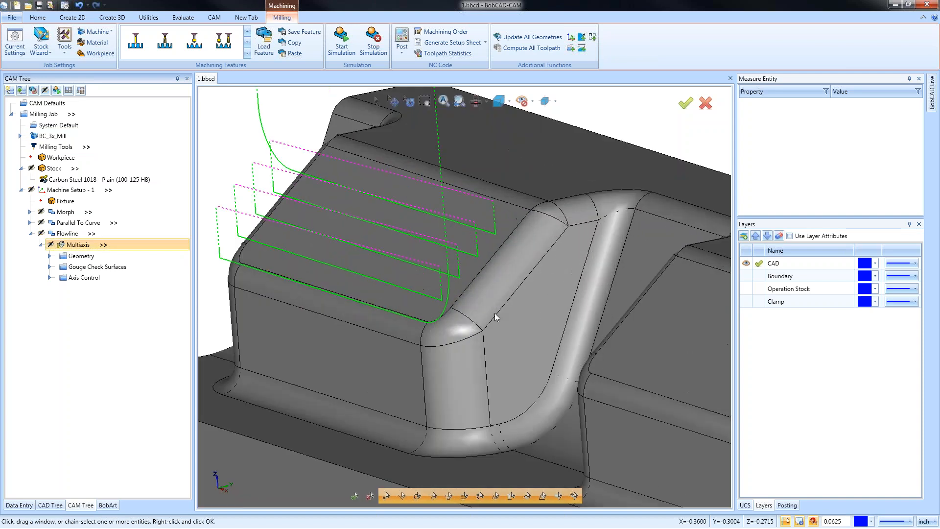
middle_click_drag(494, 317, 470, 323)
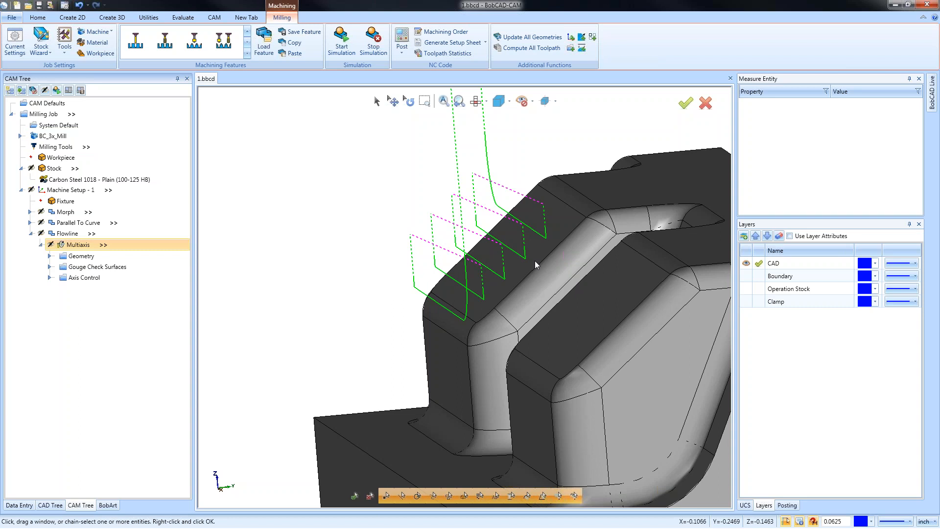
middle_click_drag(534, 261, 478, 322)
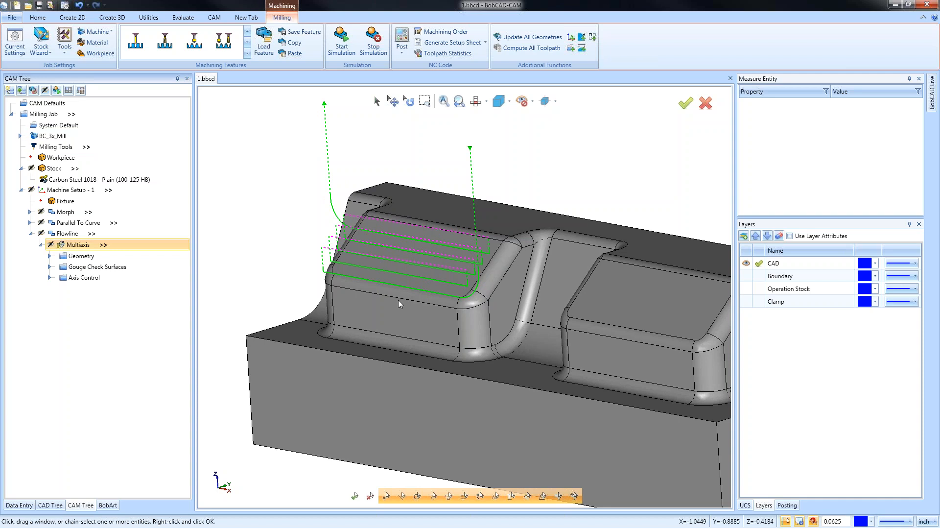
Reopen the Flowline Multiaxis parameters at the utility options and move the wizard aside to examine the toolpath's links
right_click(78, 245)
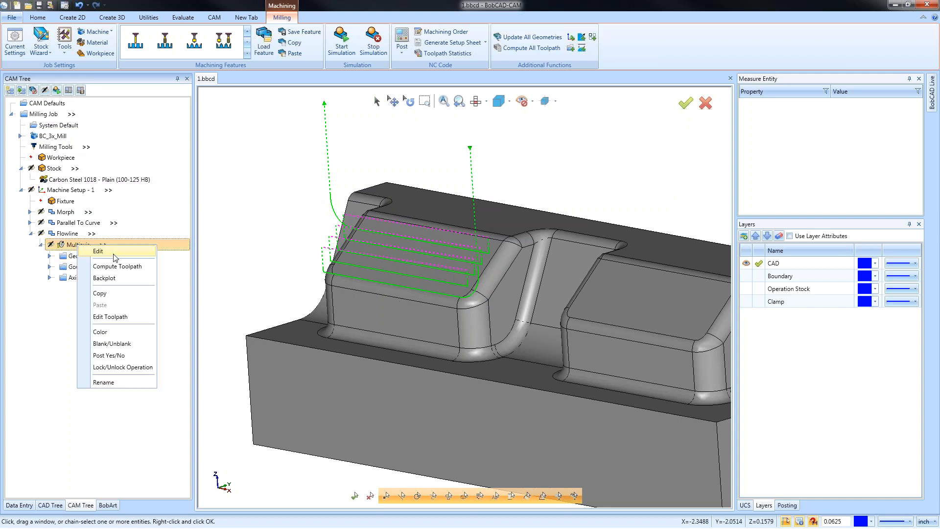
left_click(113, 252)
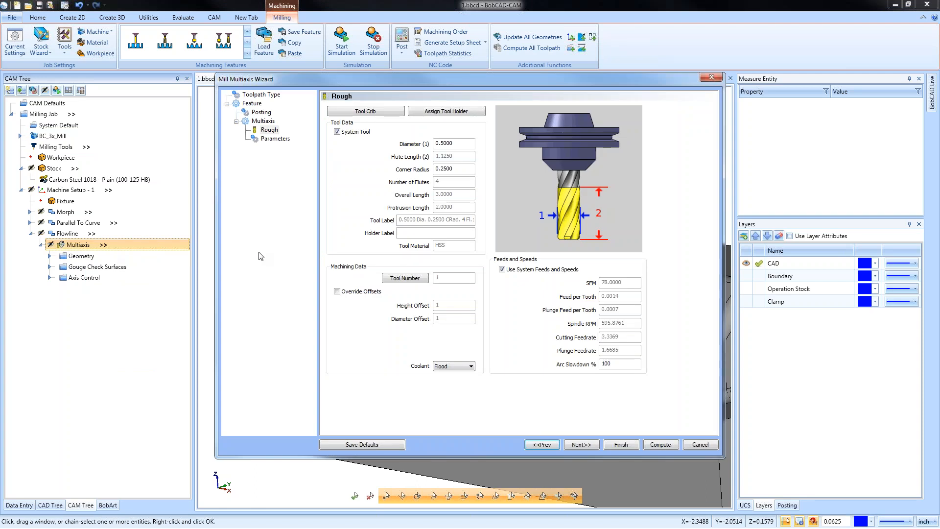
left_click(275, 139)
left_click(473, 107)
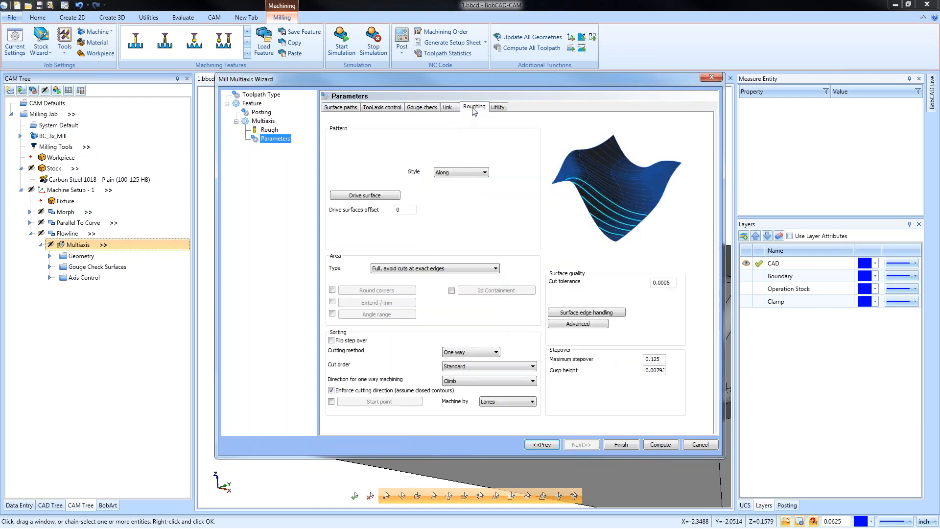
left_click(497, 107)
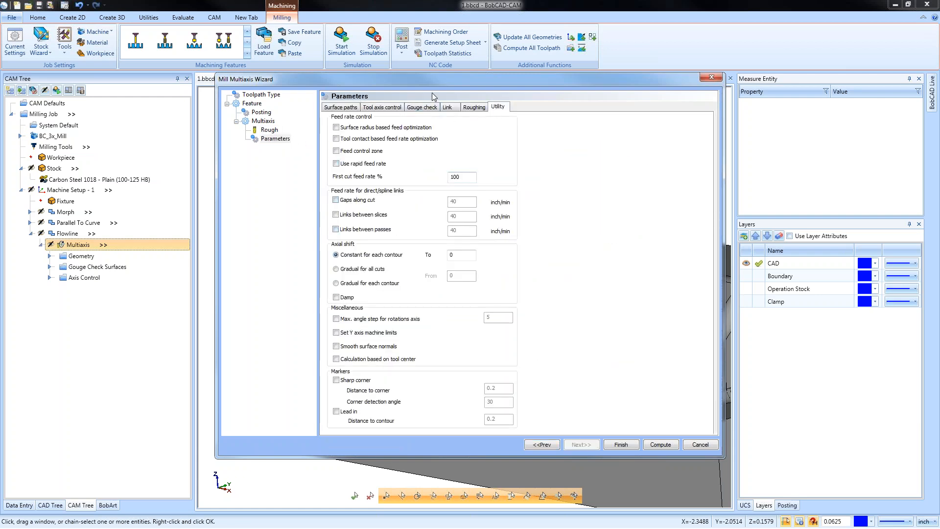
left_click_drag(440, 87, 457, 309)
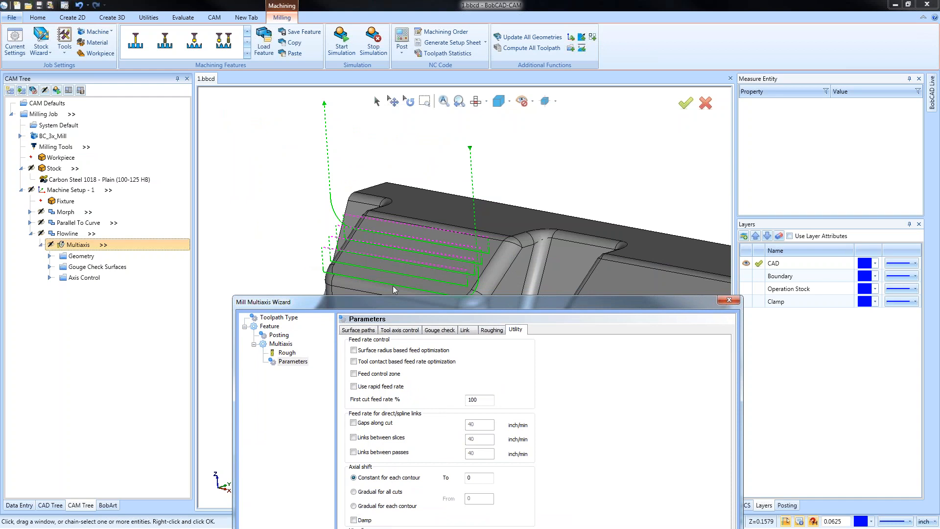
left_click_drag(414, 304, 409, 131)
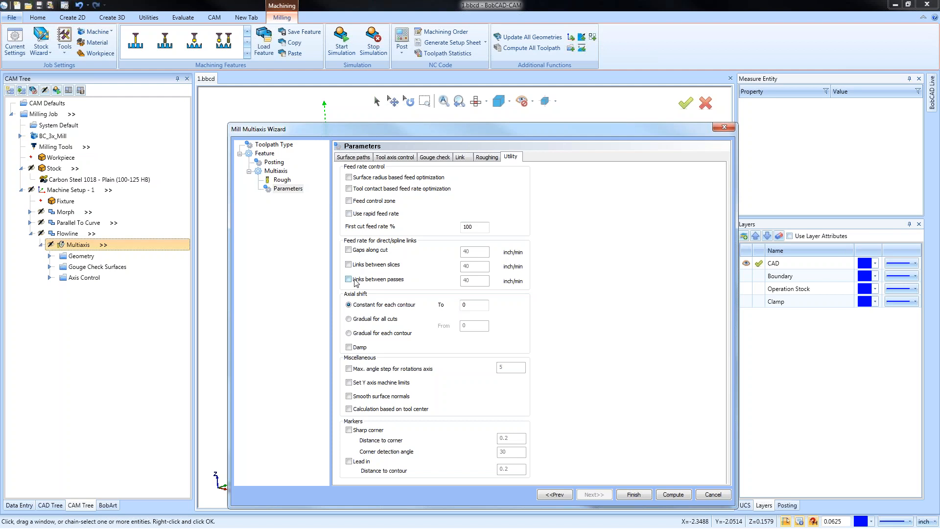
Enable Use rapid feed rate at 200 inch/min in the Flowline Multiaxis utility options and accept the parameters
left_click(349, 214)
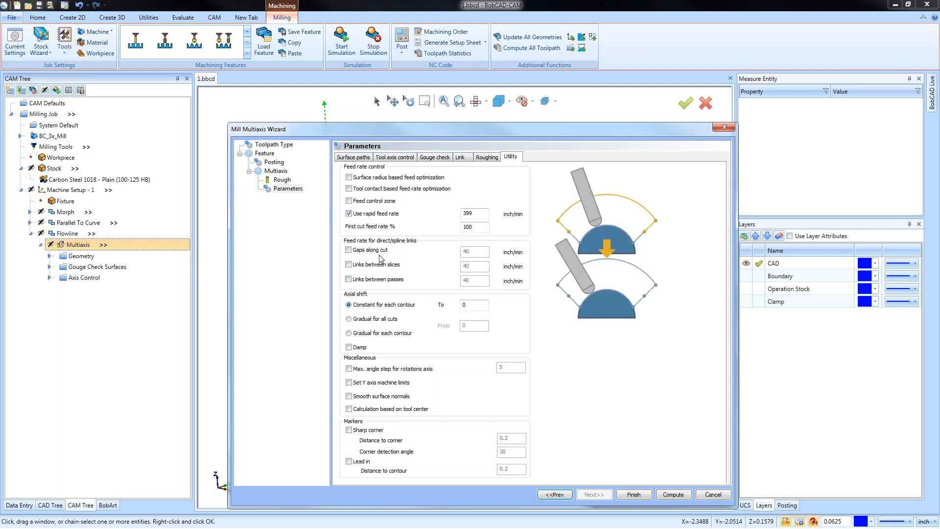
double_click(474, 214)
type("200")
left_click(634, 495)
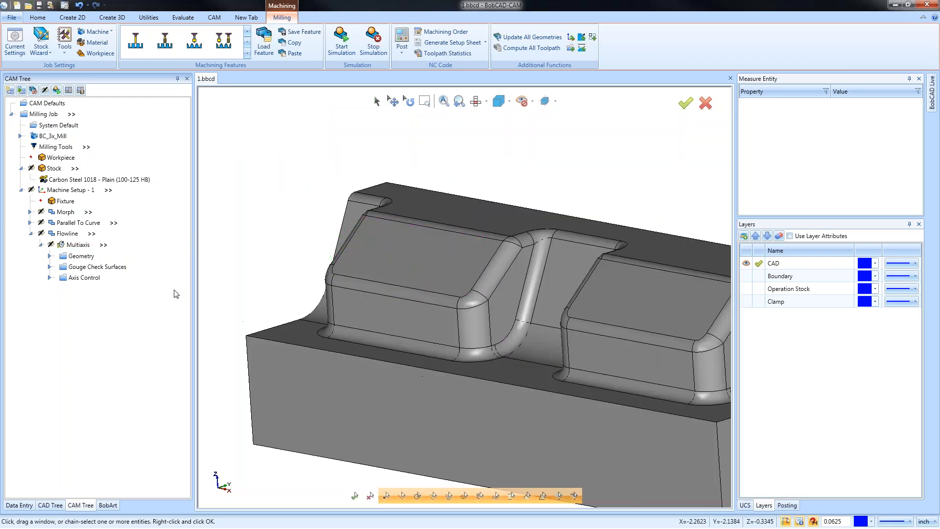
Recompute the Flowline Multiaxis toolpath and view its links on the sloped face from another angle
right_click(83, 244)
left_click(119, 270)
middle_click_drag(301, 283, 454, 323)
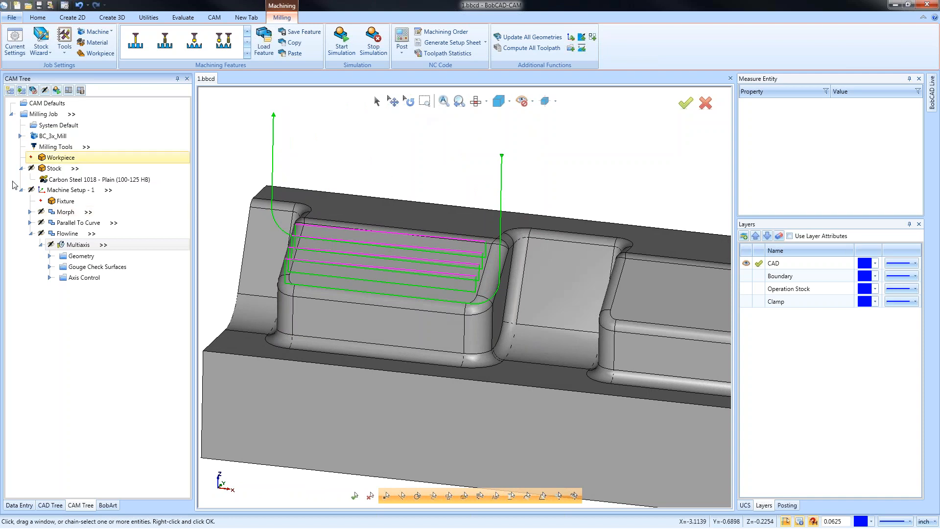
Reopen the Flowline feature's link parameters and review the retract clearance and distance settings without changing them
right_click(69, 233)
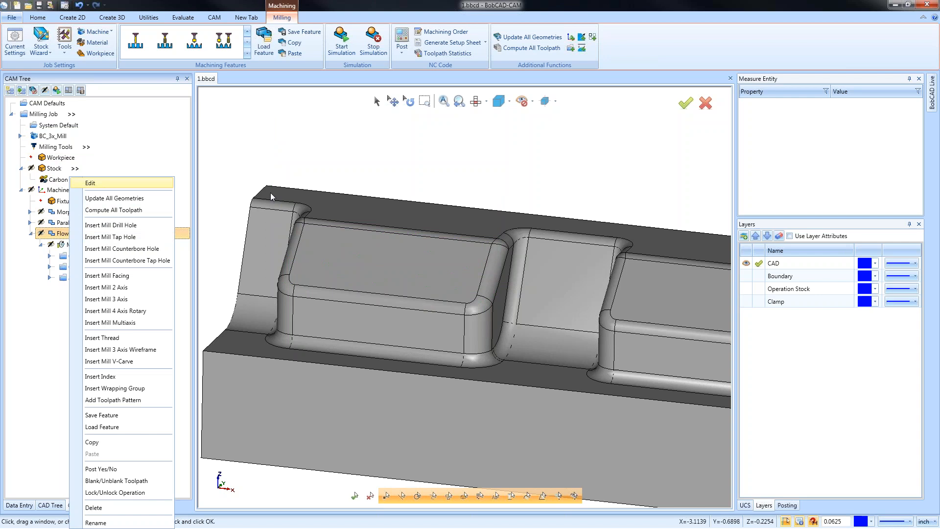
left_click(104, 185)
left_click(276, 139)
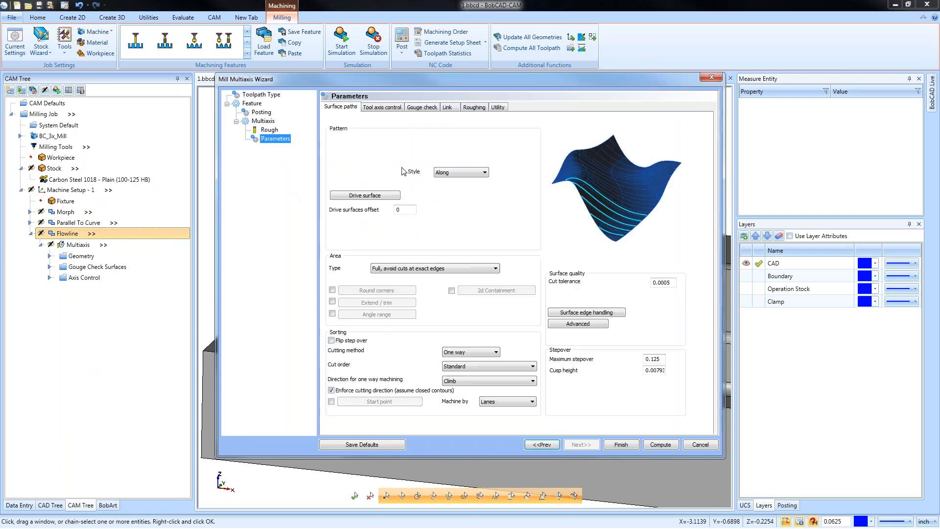
left_click(449, 108)
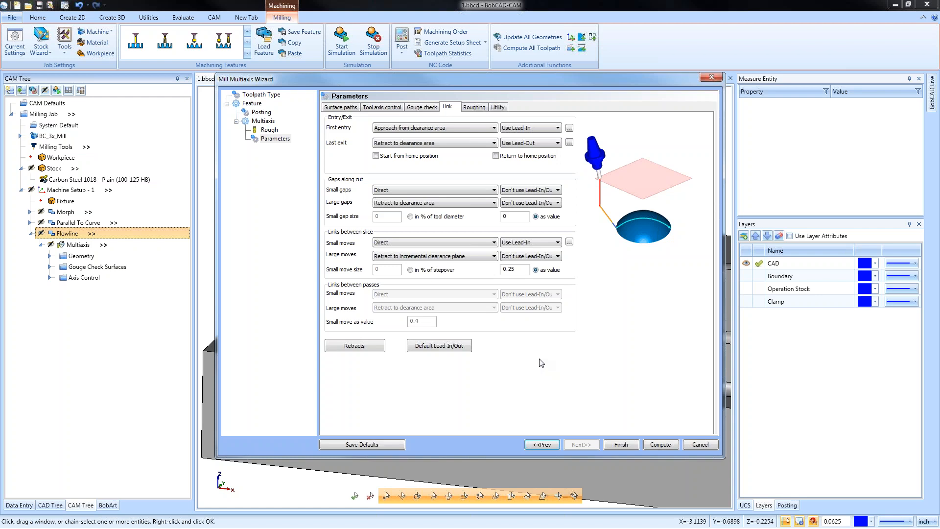
left_click(368, 348)
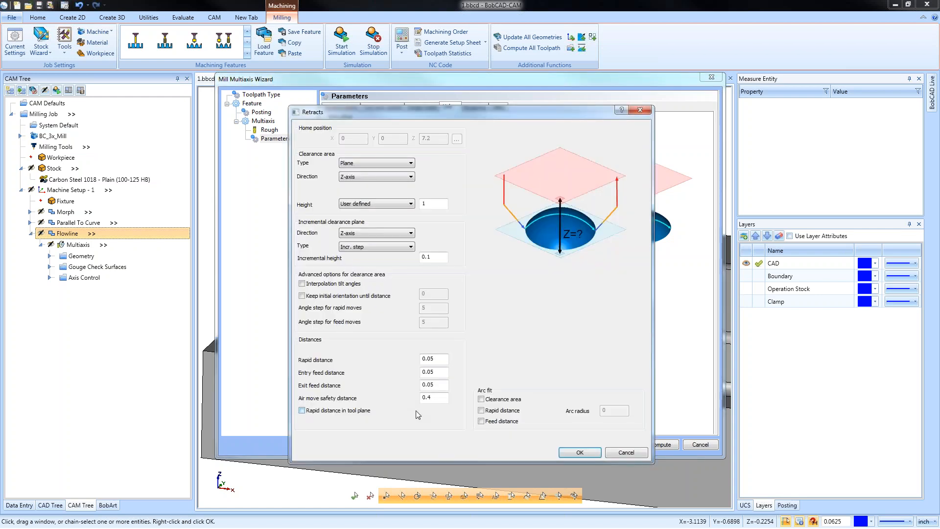
left_click(636, 457)
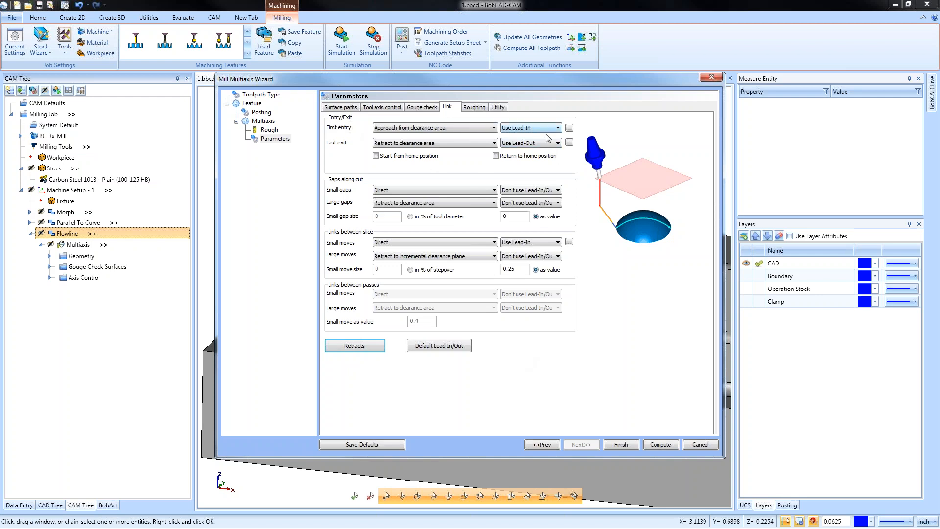
Review the Flowline default lead-in/out arc settings and leave the wizard without applying changes
left_click(448, 347)
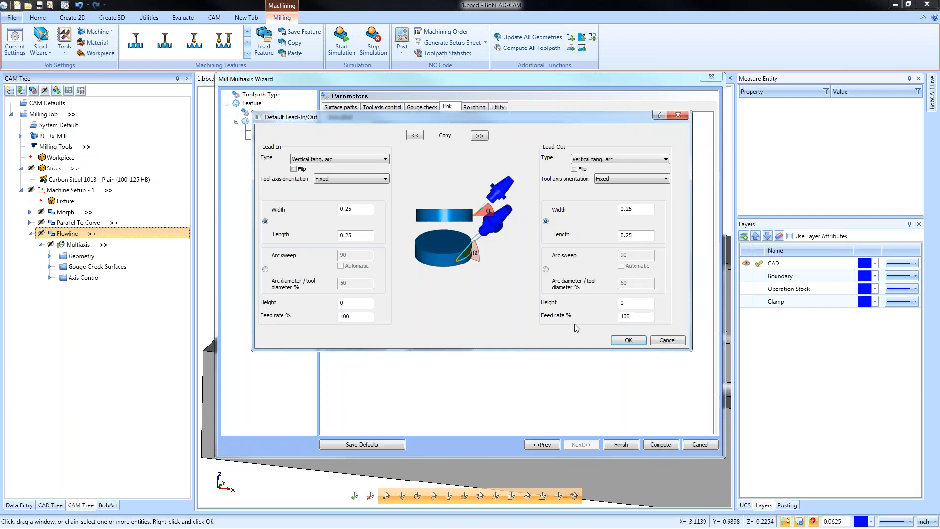
left_click(672, 343)
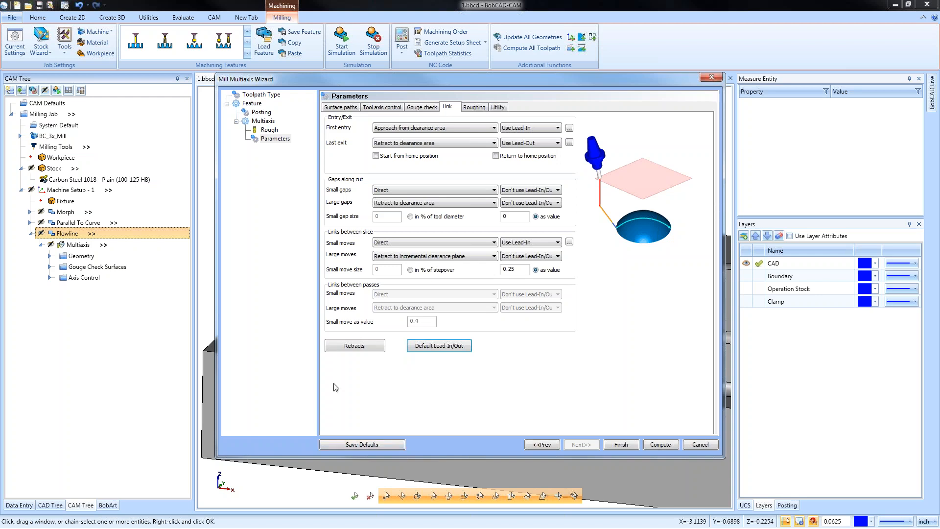
left_click(701, 445)
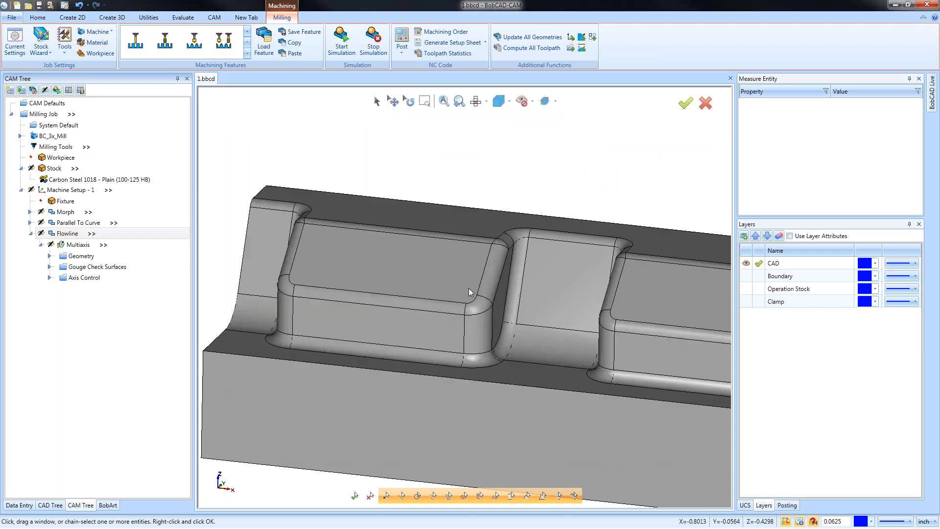
Display the Flowline Multiaxis toolpath on the part and examine its passes and links
scroll(371, 182, "down", 5)
middle_click_drag(400, 230, 406, 257)
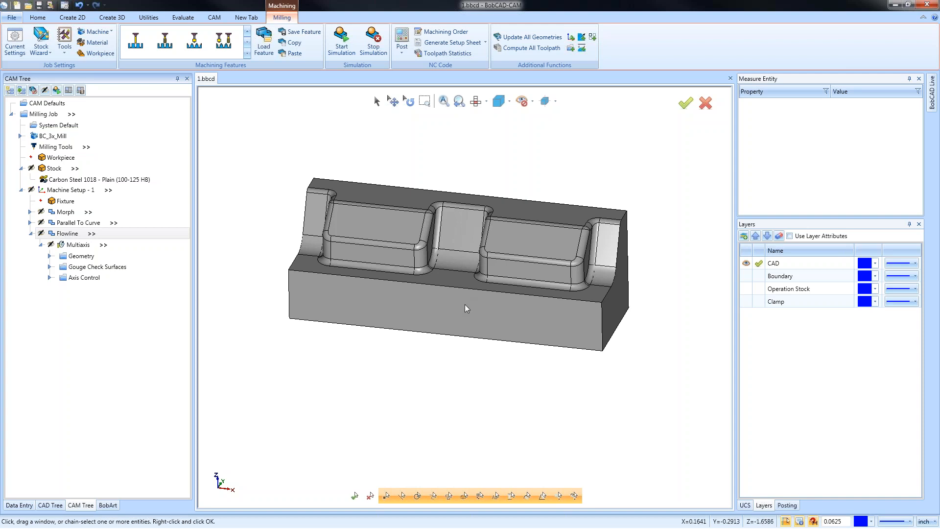
scroll(483, 295, "up", 2)
double_click(76, 246)
scroll(401, 235, "up", 3)
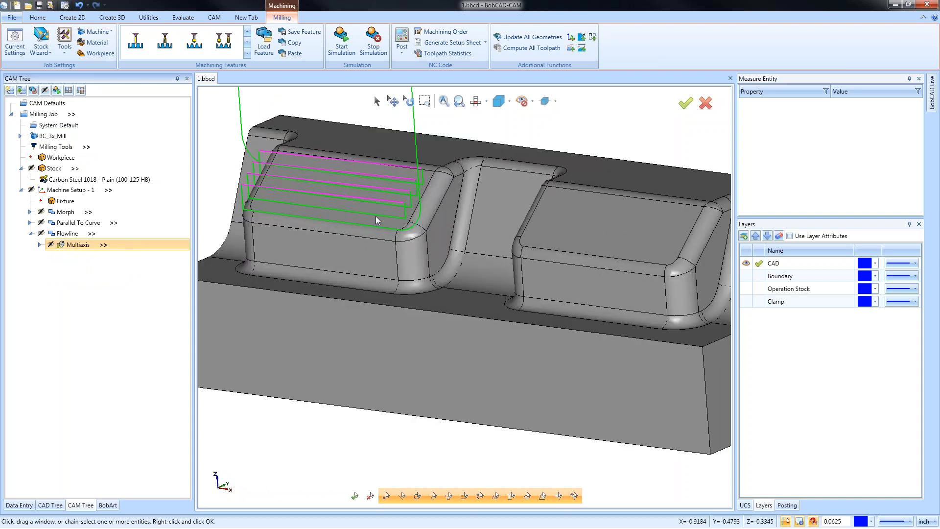
Highlight the Parallel To Curve feature's edge curves and examine its Multiaxis toolpath against them
left_click(31, 223)
left_click(94, 277)
scroll(345, 248, "down", 2)
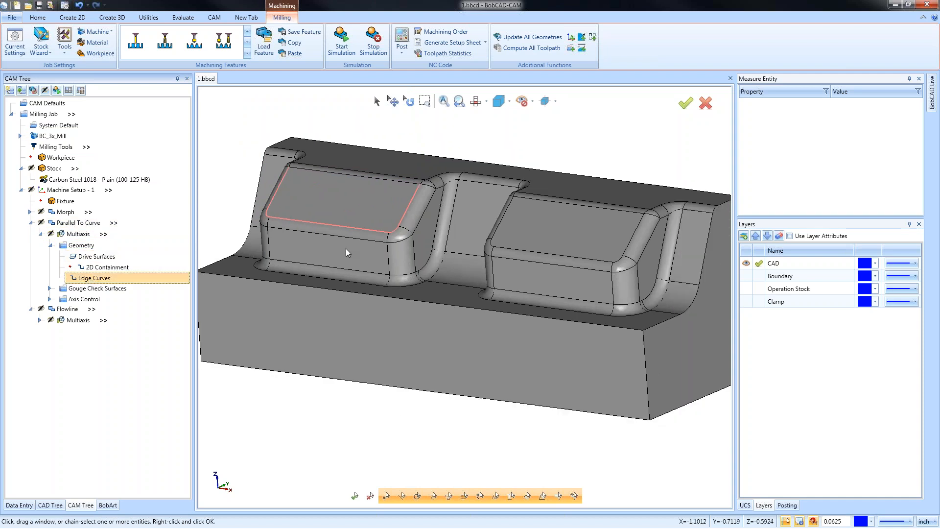
left_click(107, 235)
middle_click_drag(327, 321, 422, 337)
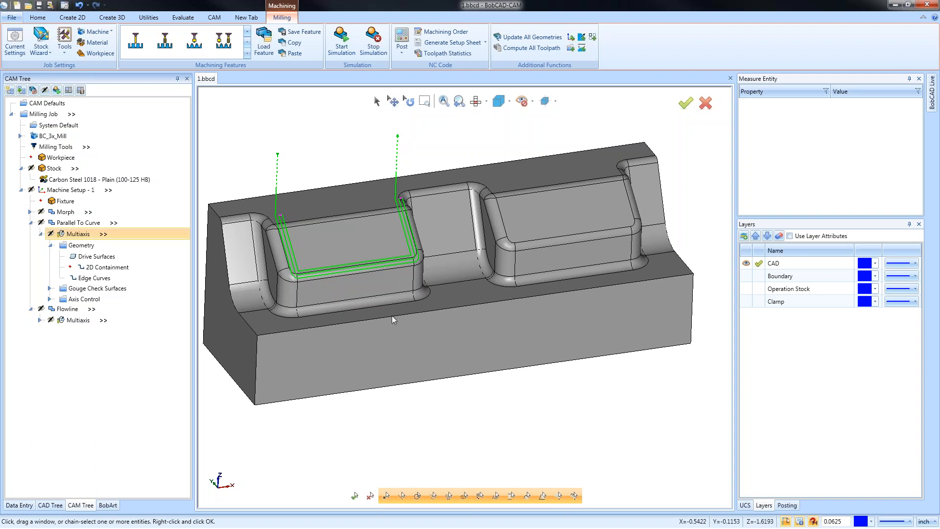
Turn off posting for the Morph and Flowline features
left_click(60, 214)
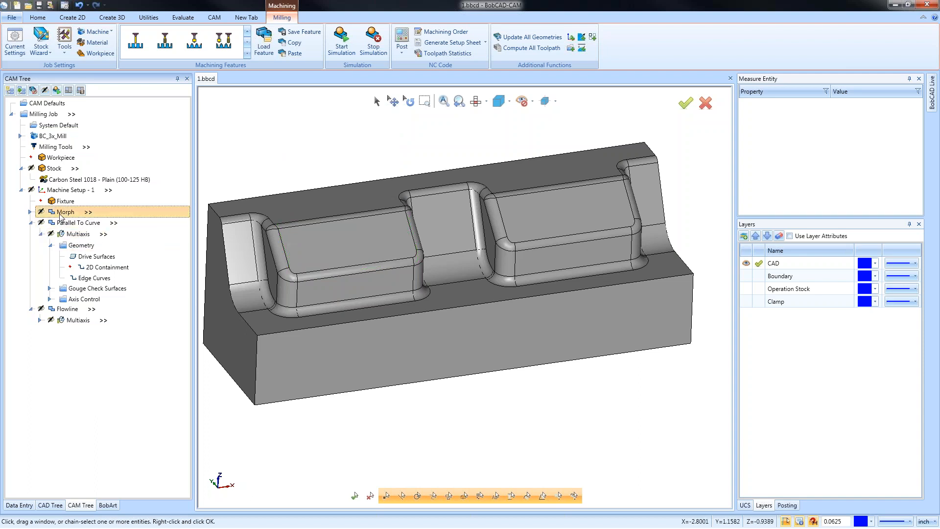
right_click(67, 214)
left_click(97, 469)
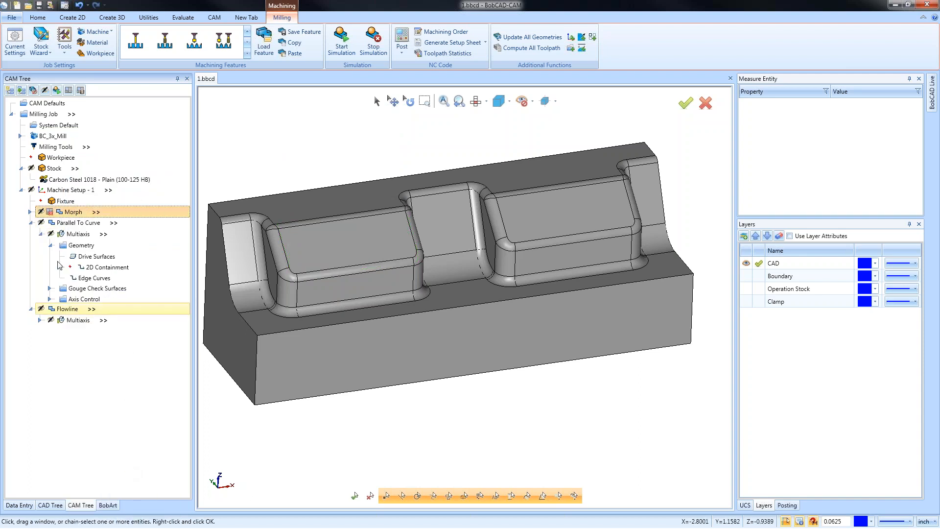
left_click(30, 222)
right_click(57, 238)
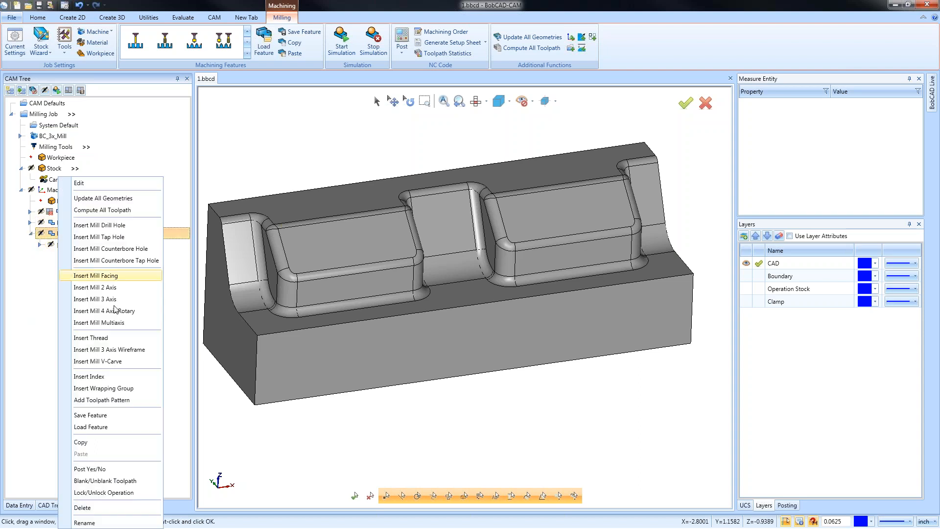
left_click(125, 468)
Review the Parallel To Curve feature's drive surface, edge curves and resulting Multiaxis toolpath on the model
left_click(30, 223)
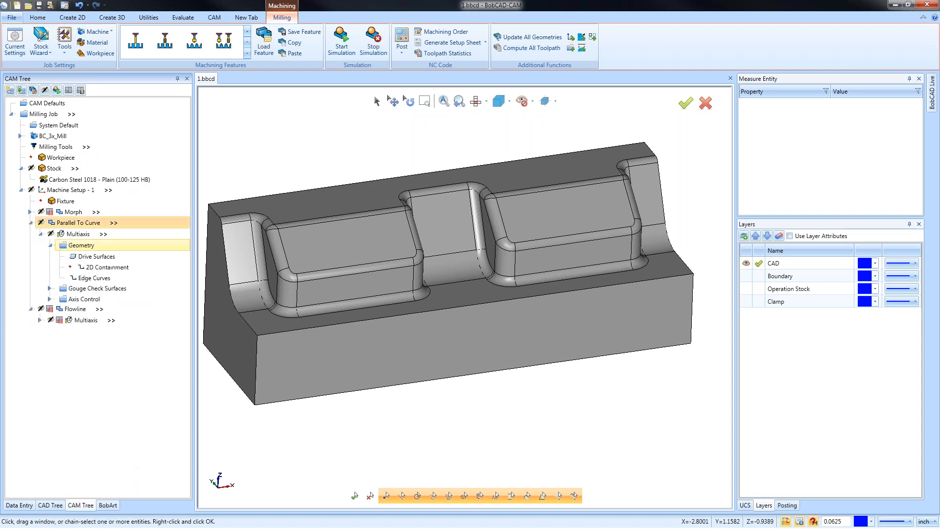
left_click(90, 257)
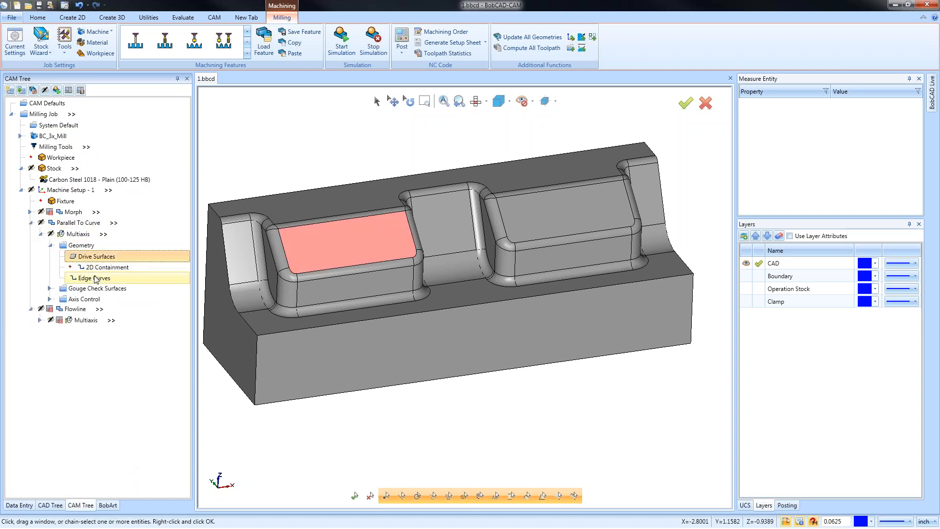
left_click(95, 279)
left_click(78, 234)
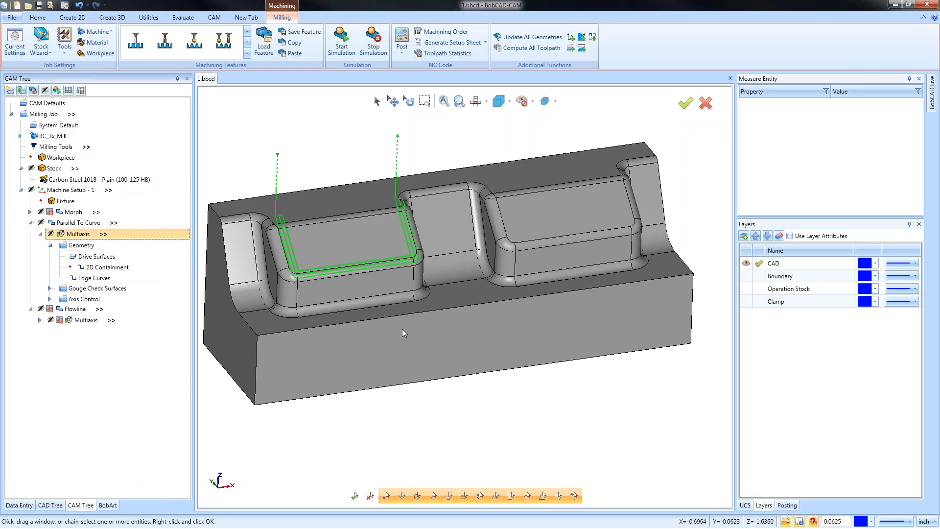
middle_click_drag(404, 329, 537, 360)
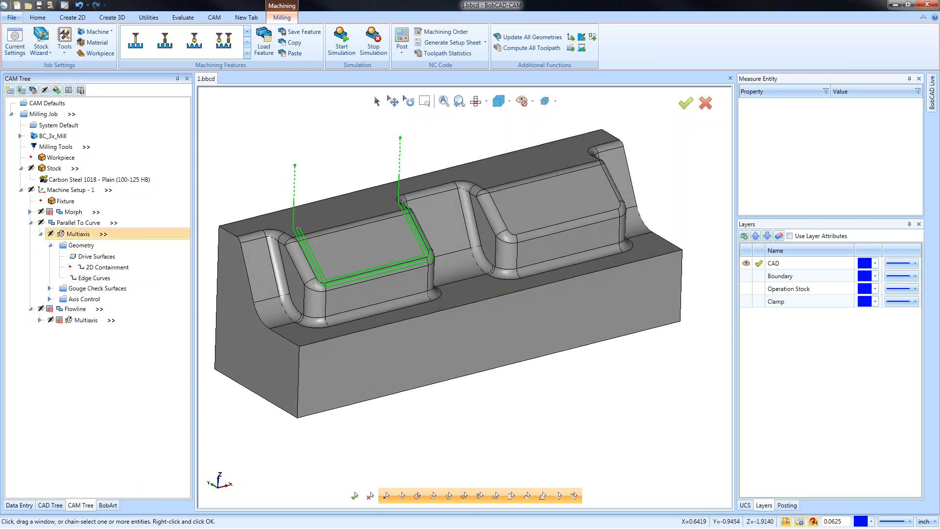
Start the simulation of the Parallel To Curve toolpath and examine its passes up close at the face's corner
left_click(341, 42)
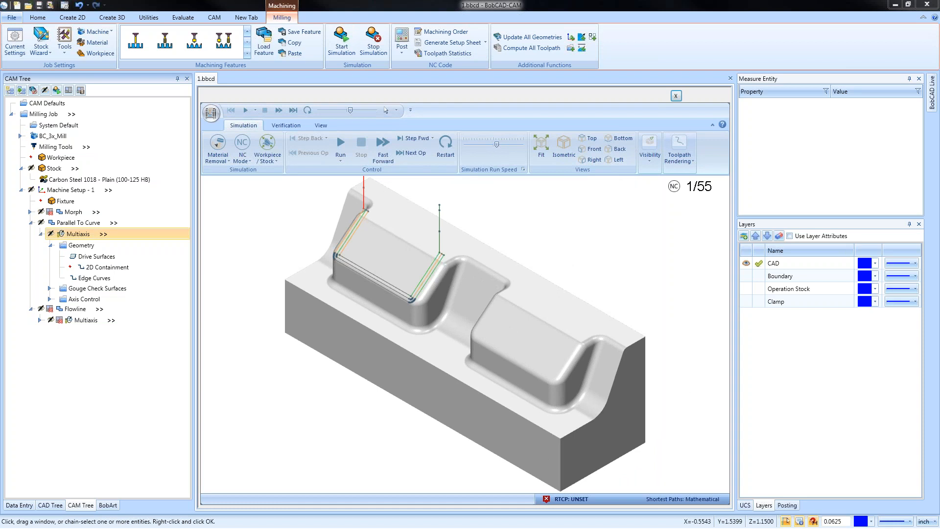
middle_click_drag(440, 355, 577, 279)
scroll(483, 300, "up", 8)
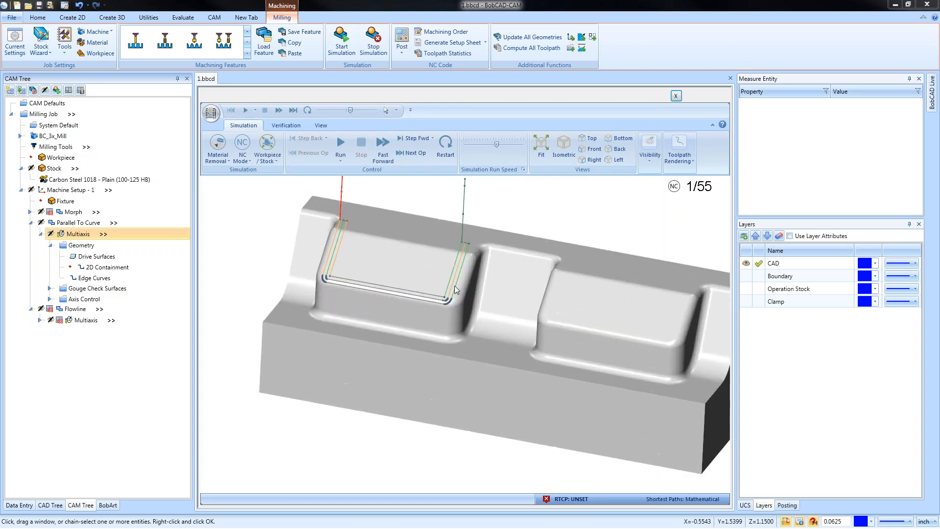
middle_click_drag(442, 296, 403, 316)
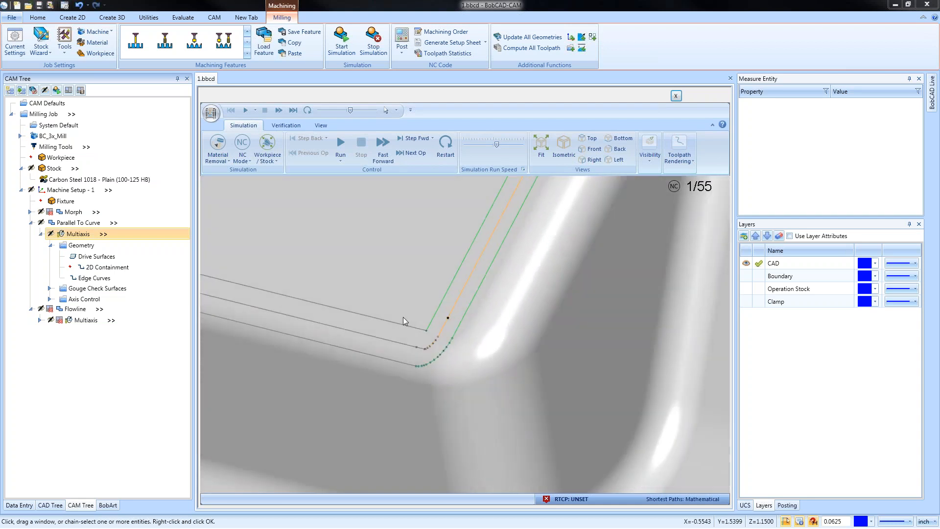
Check the simulation's Toolpath Points rendering option, inspect how the points are distributed around the corners, and close the simulation
left_click(652, 156)
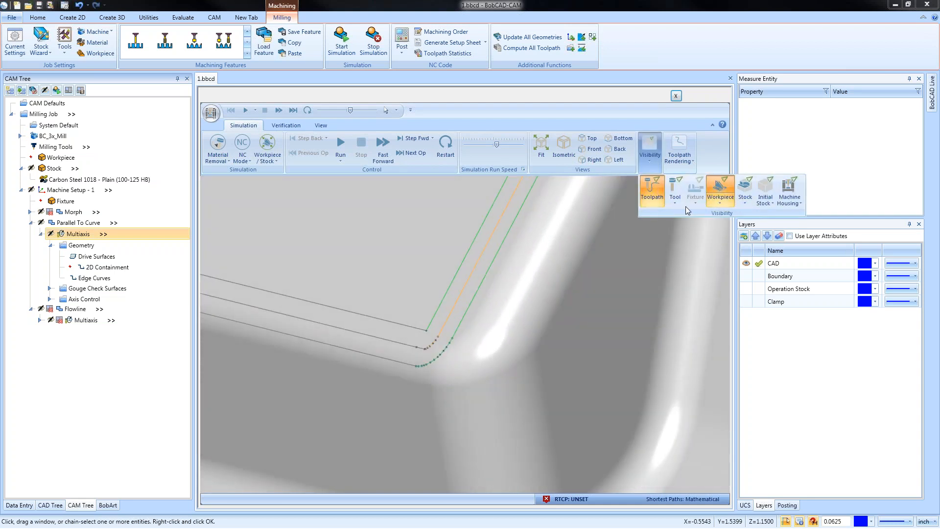
left_click(680, 157)
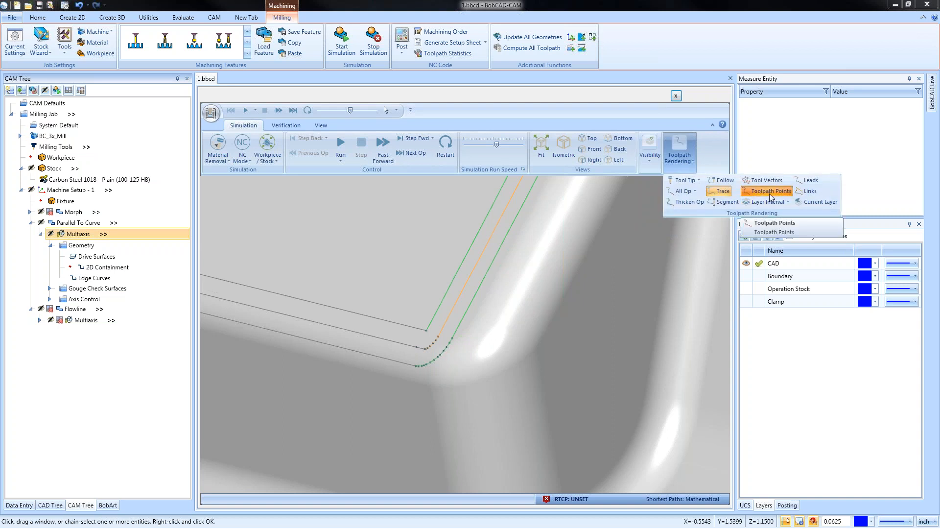
left_click(591, 320)
scroll(591, 315, "down", 3)
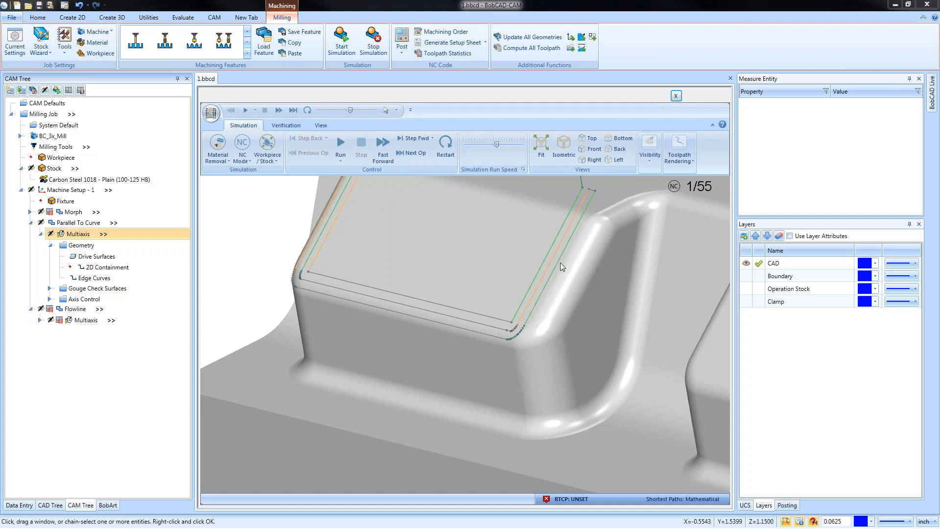
scroll(516, 333, "up", 5)
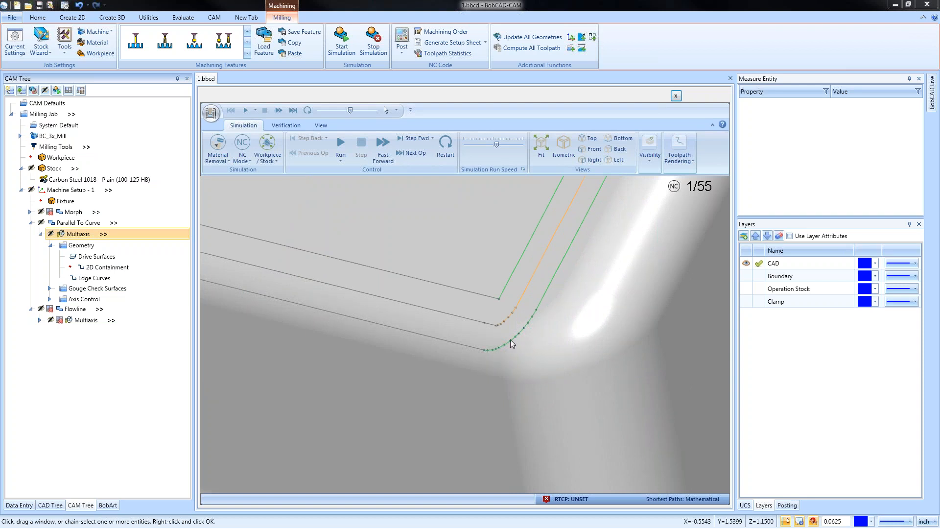
scroll(550, 325, "down", 3)
scroll(551, 325, "down", 5)
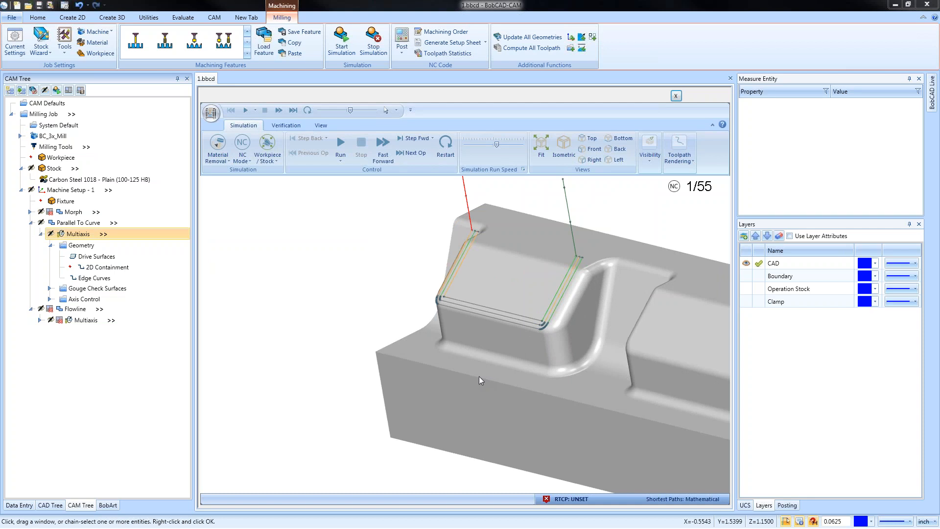
middle_click_drag(345, 337, 375, 337)
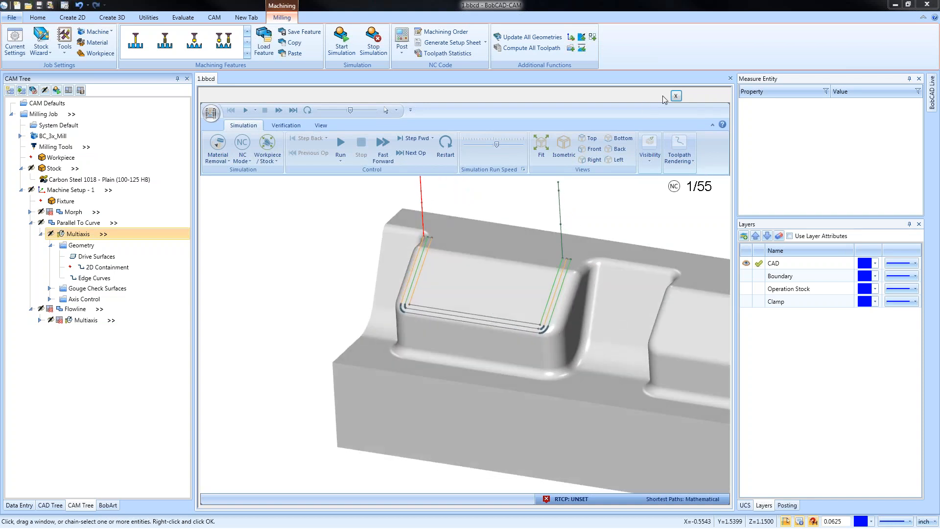
left_click(675, 96)
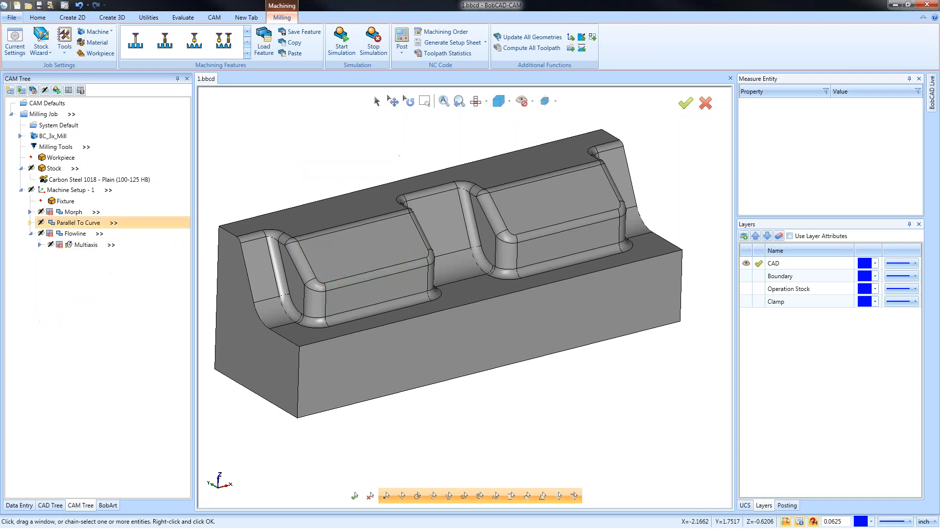
Start a new Mill 3 Axis feature, check the Z Level Rough machining tolerance in its parameters, and cancel the feature
right_click(62, 194)
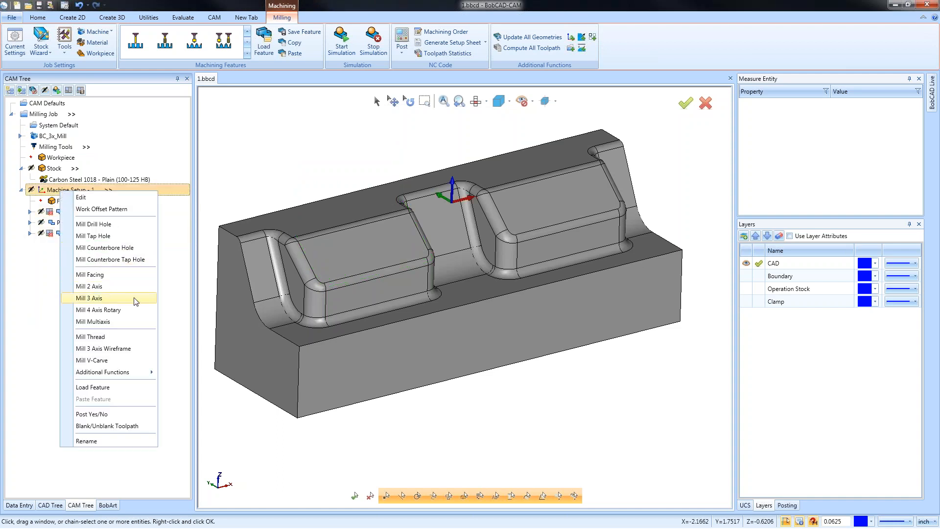
left_click(113, 298)
left_click(311, 139)
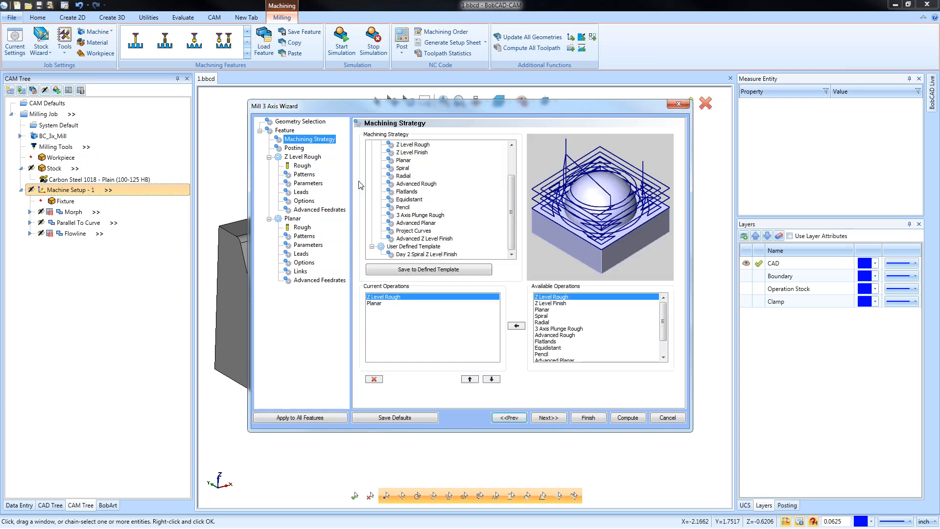
left_click(308, 183)
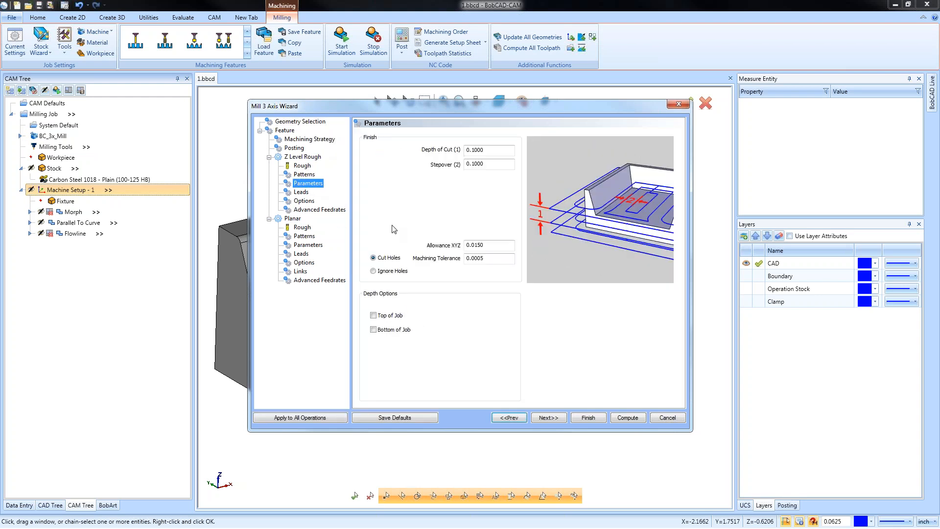
left_click(474, 258)
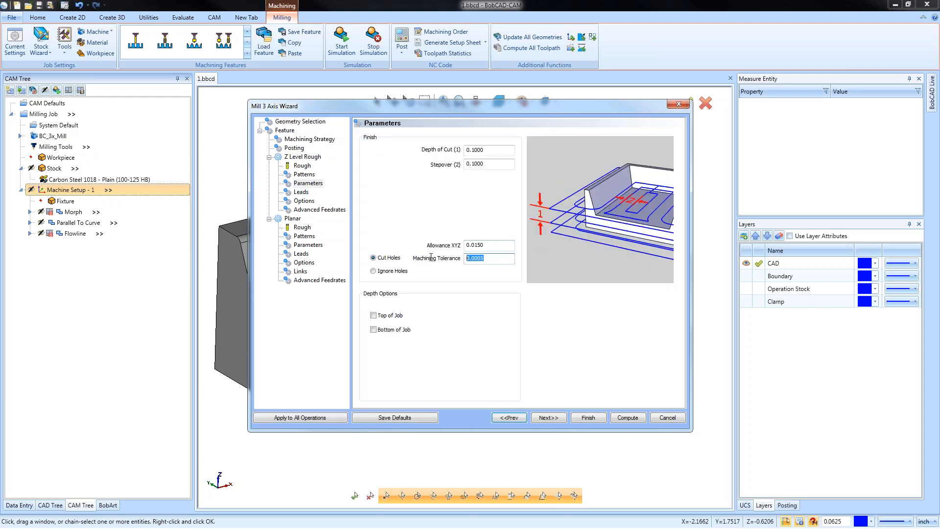
left_click_drag(502, 256, 441, 256)
left_click_drag(506, 258, 447, 259)
left_click(667, 417)
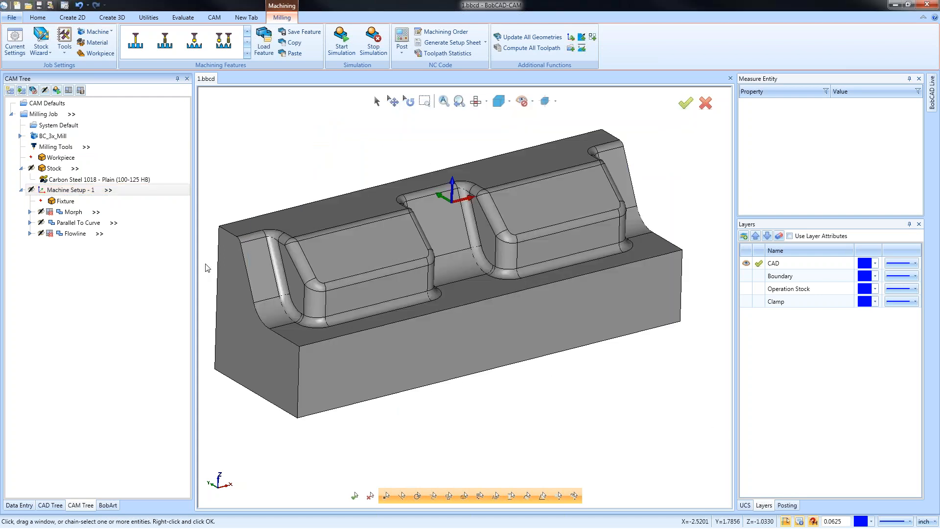
Edit the Parallel To Curve feature and open the advanced surface quality options in its multiaxis surface path parameters
left_click(29, 223)
left_click(77, 234)
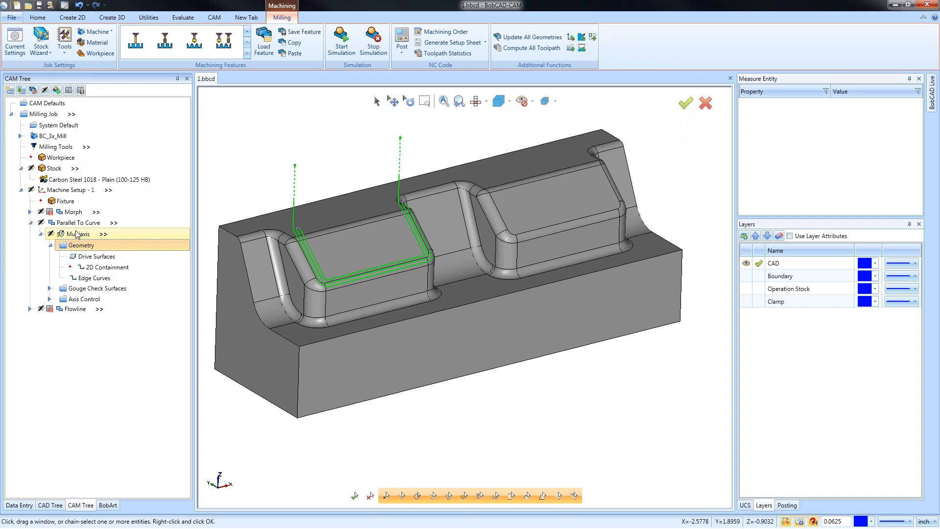
right_click(78, 223)
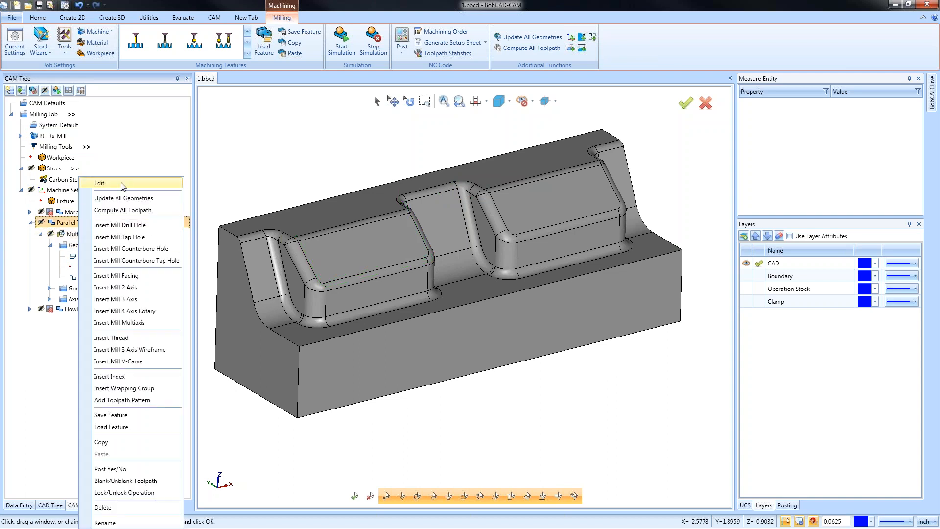
left_click(139, 183)
left_click(283, 142)
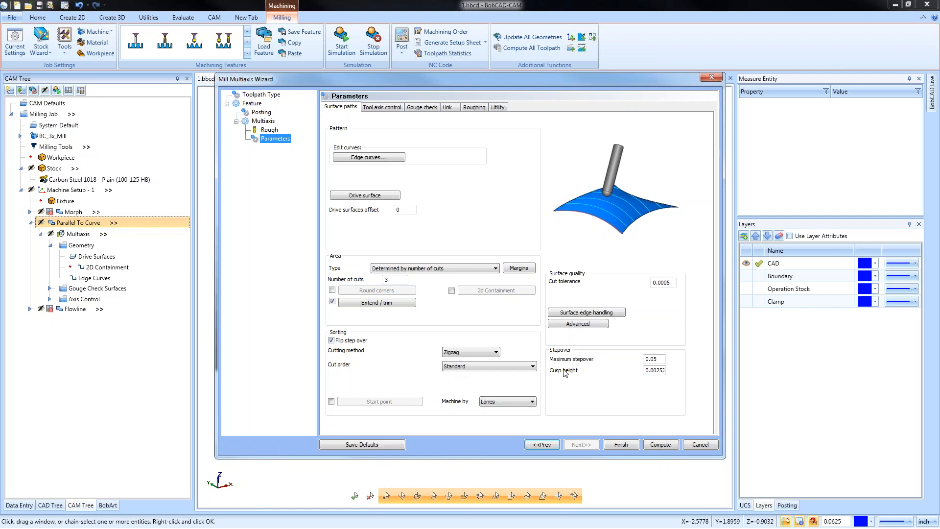
left_click(578, 324)
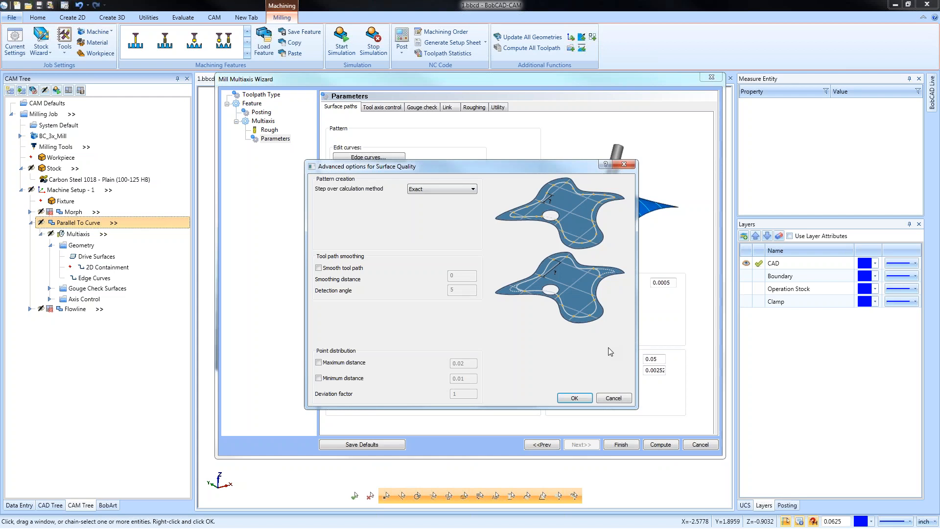
Review the step over calculation methods, keeping Exact, and preview tool path smoothing before leaving it disabled
left_click_drag(451, 165, 478, 137)
left_click(484, 160)
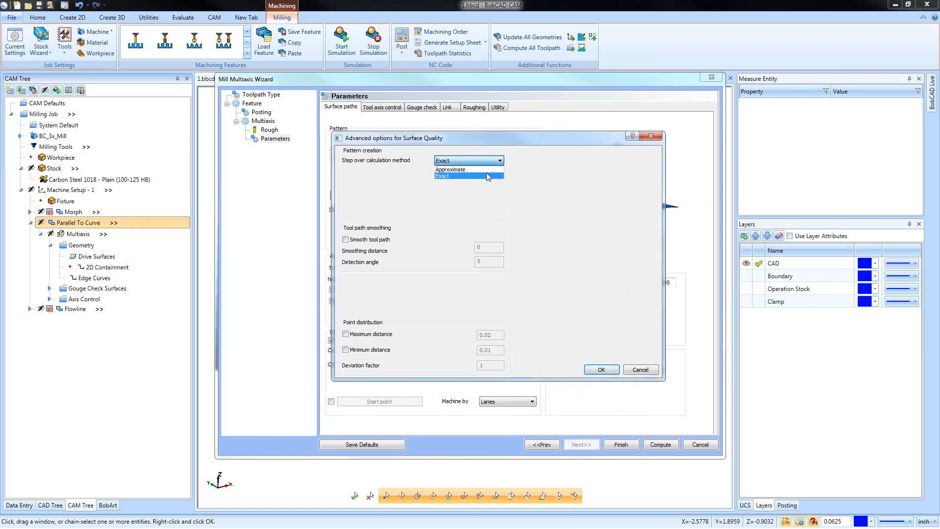
left_click(487, 176)
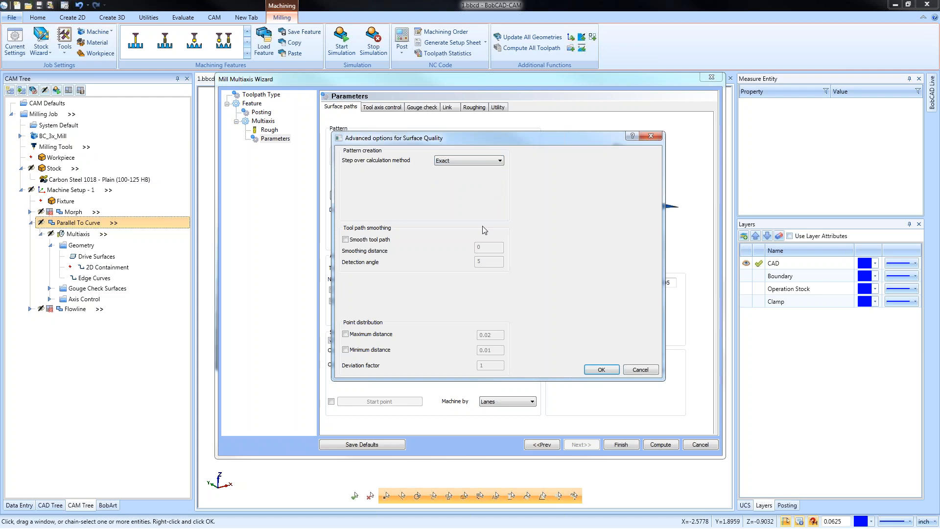
left_click(345, 239)
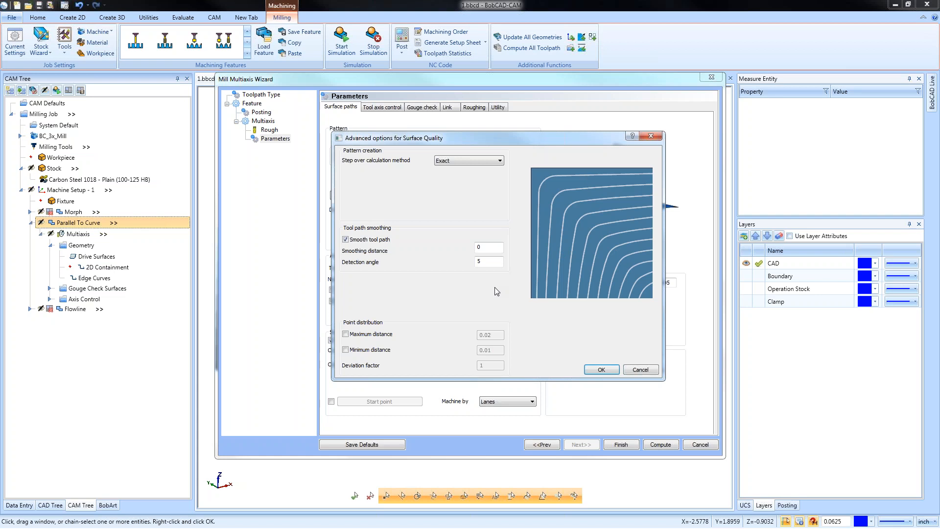
left_click(346, 239)
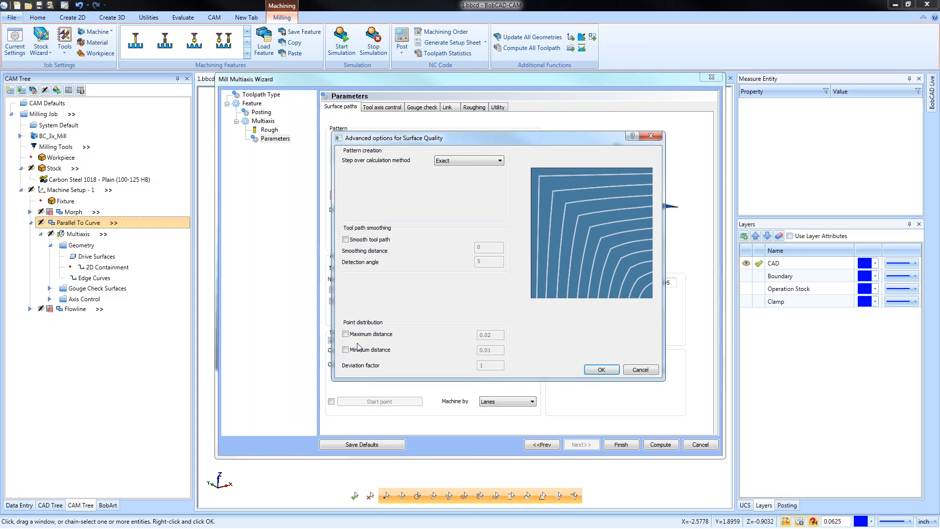
Limit the point distribution to a maximum distance of 0.01, leave minimum distance disabled, and compute the toolpath
left_click(345, 334)
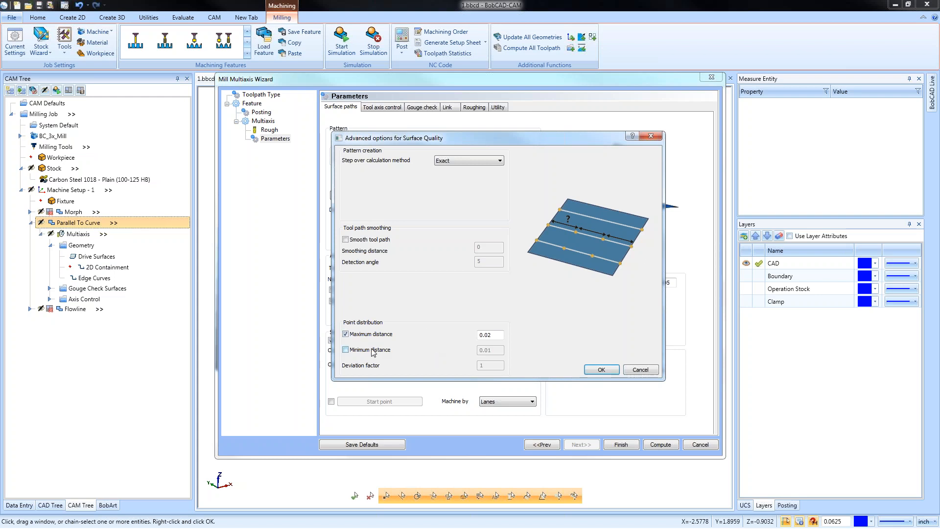
left_click(346, 350)
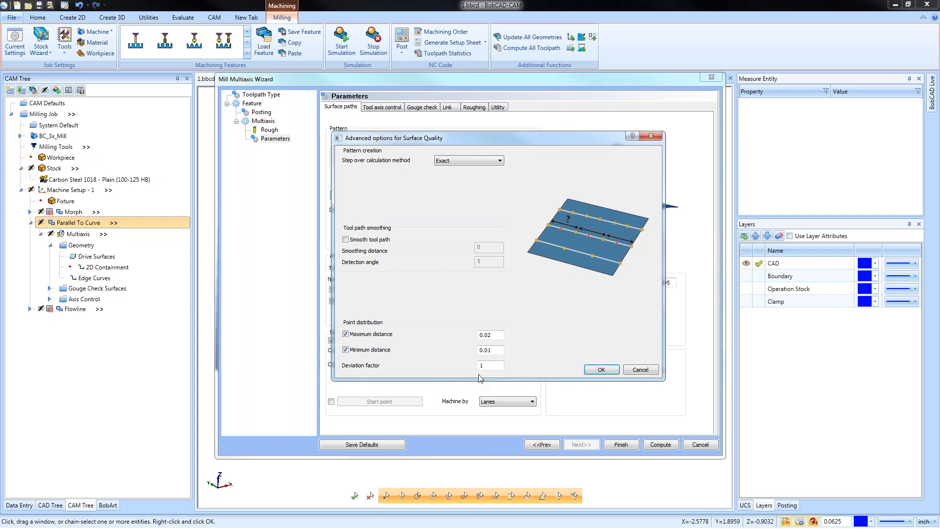
left_click(346, 350)
double_click(487, 335)
type(".01")
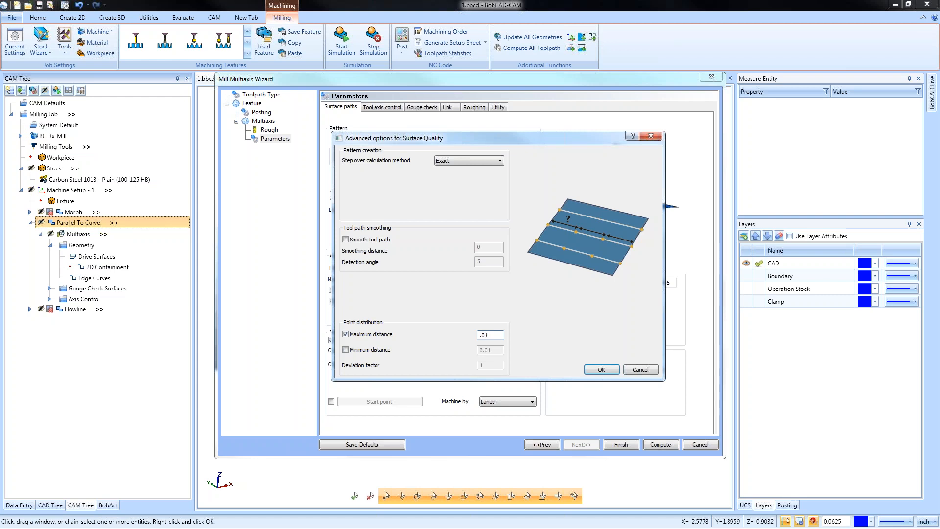
left_click(660, 440)
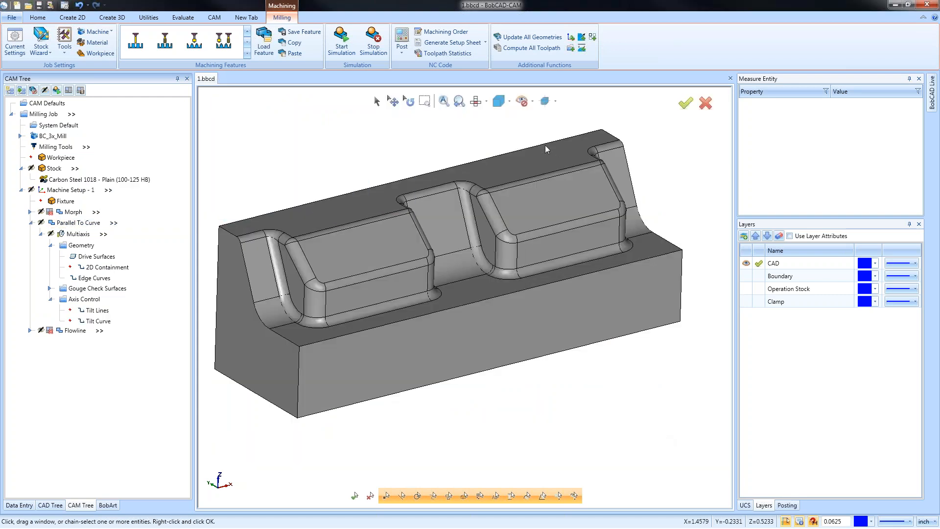
Simulate the recomputed Parallel To Curve toolpath, examine the point spacing along its edges and corners, and close the simulation
left_click(341, 42)
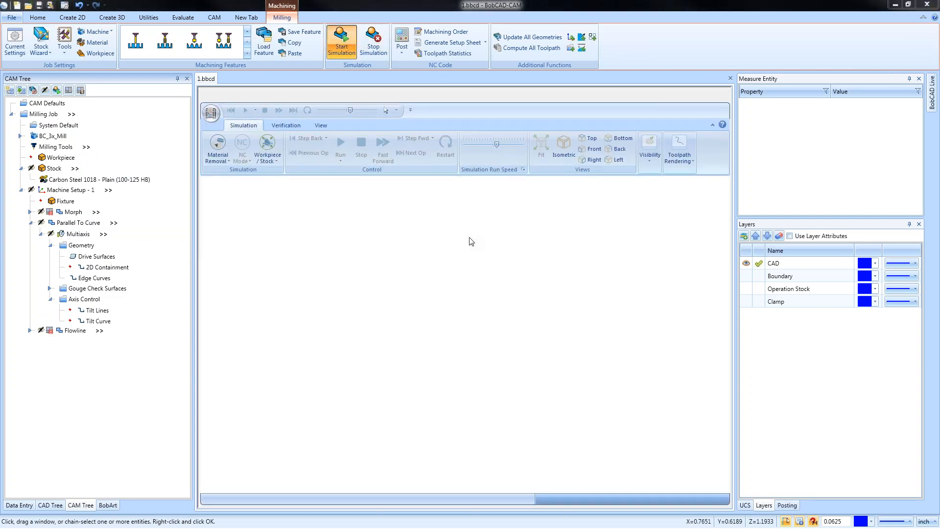
scroll(428, 286, "up", 8)
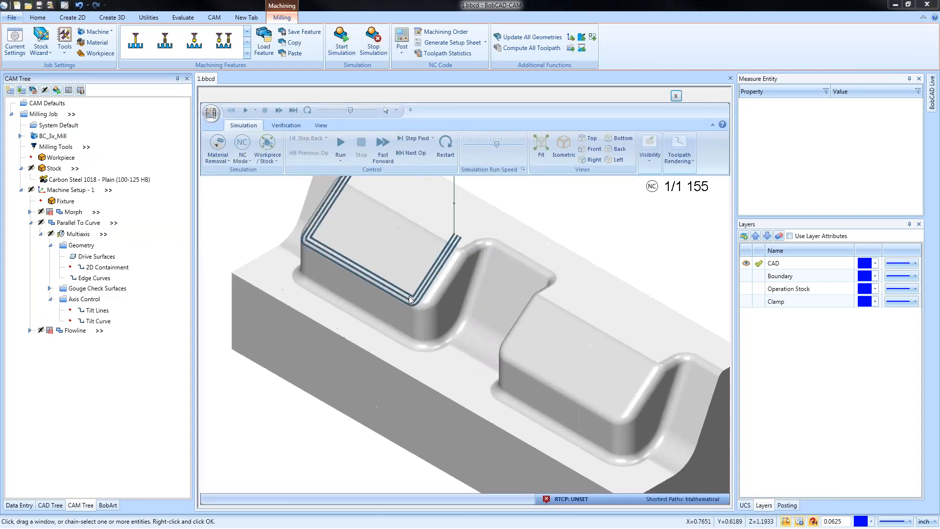
scroll(428, 285, "up", 2)
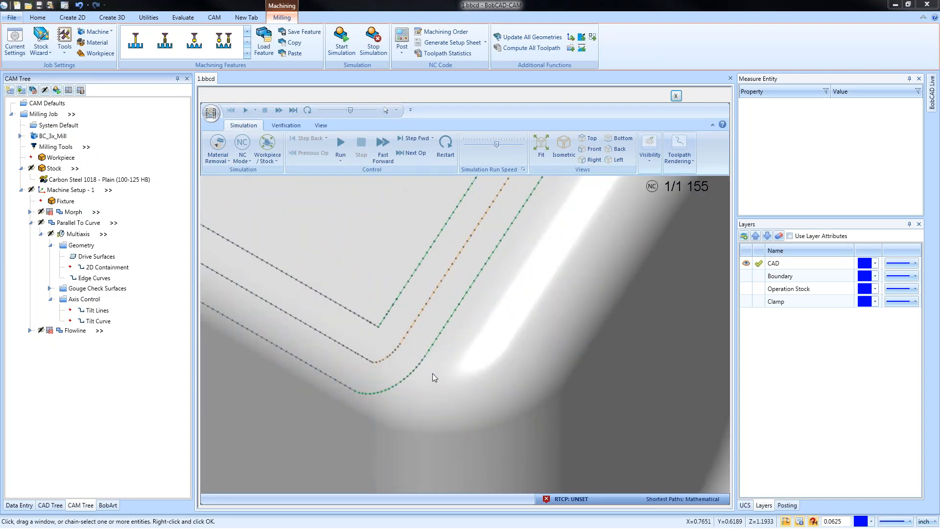
middle_click_drag(433, 379, 578, 348)
scroll(568, 346, "down", 3)
scroll(343, 286, "up", 3)
scroll(360, 321, "up", 2)
middle_click_drag(360, 321, 359, 324)
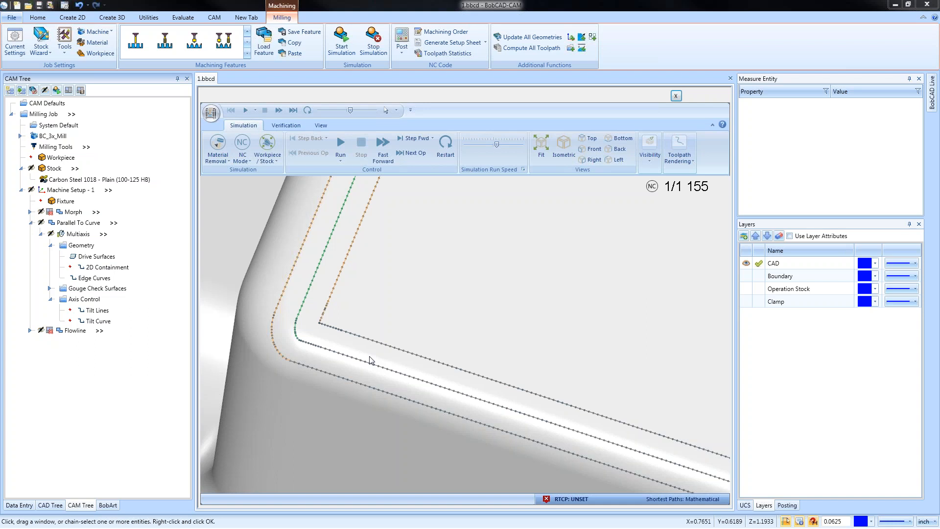
left_click(676, 95)
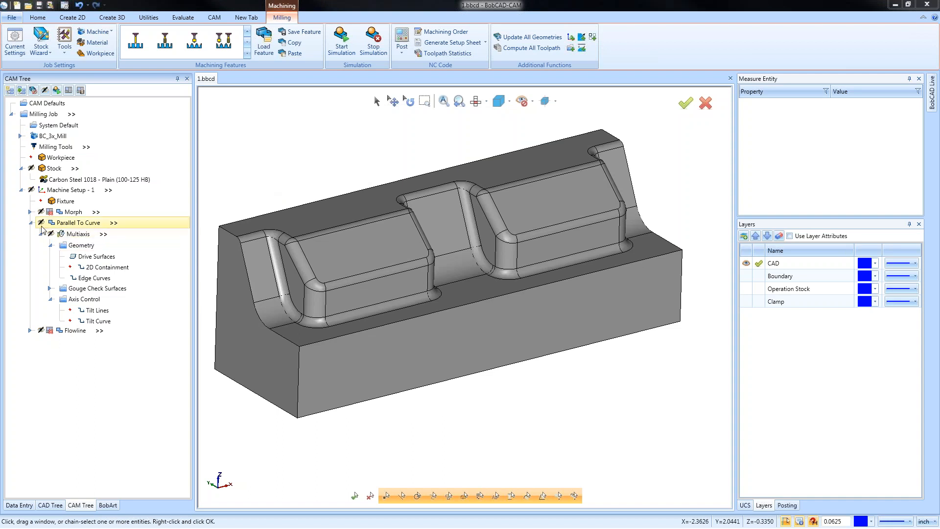
Edit the Morph feature's surface paths by disabling Extend / trim and setting the maximum stepover to 0.05, and compute the toolpath
left_click(31, 223)
left_click(30, 212)
left_click(84, 223)
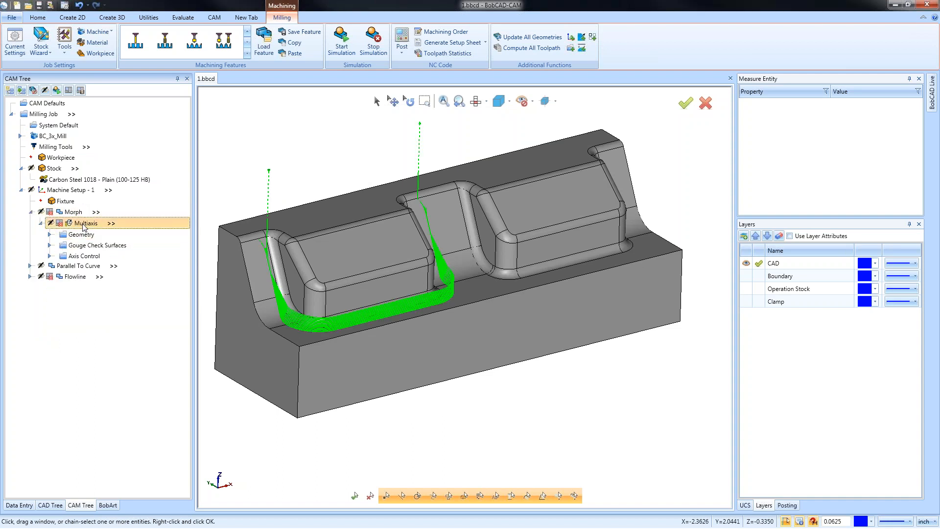
right_click(84, 226)
left_click(124, 236)
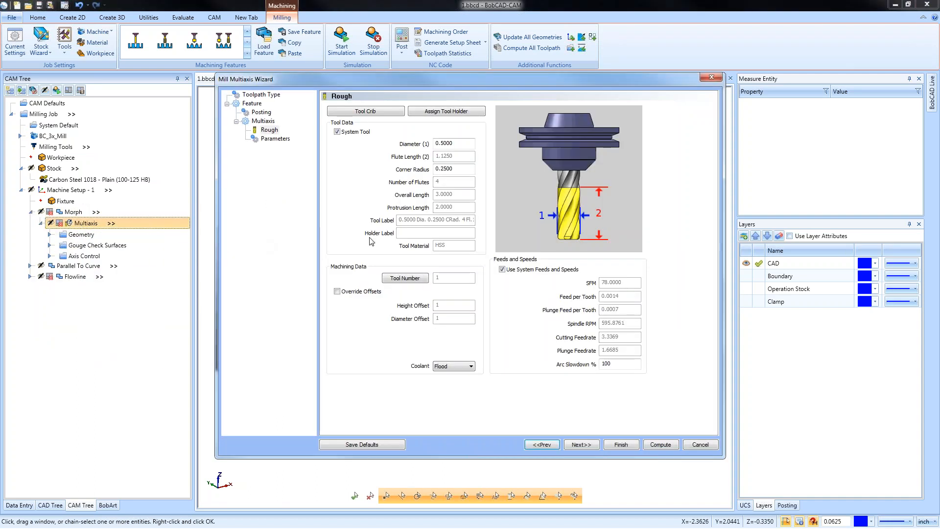
left_click(275, 139)
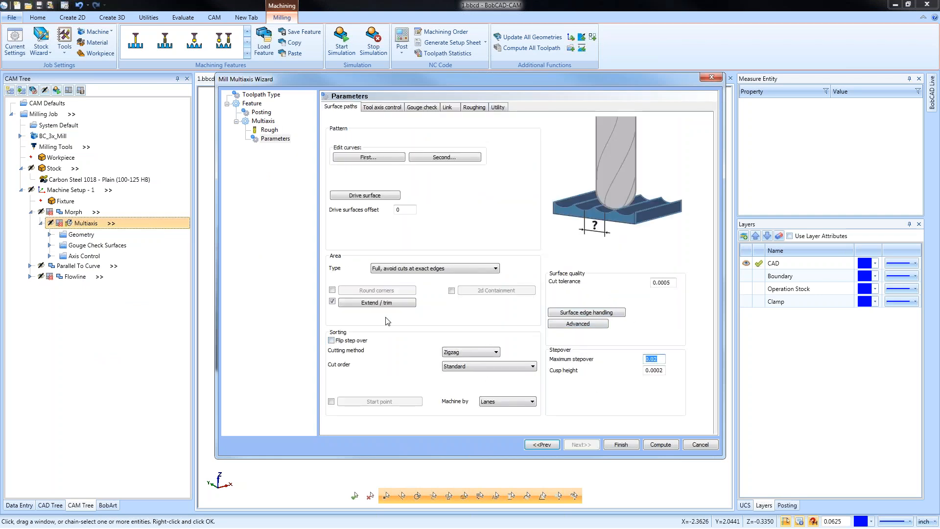
left_click(332, 301)
left_click(655, 359)
type(".05")
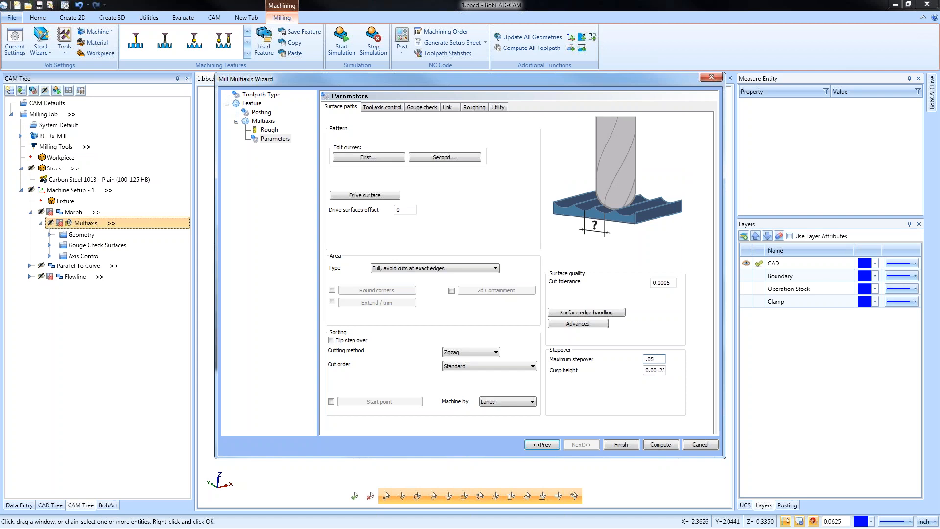
left_click(653, 444)
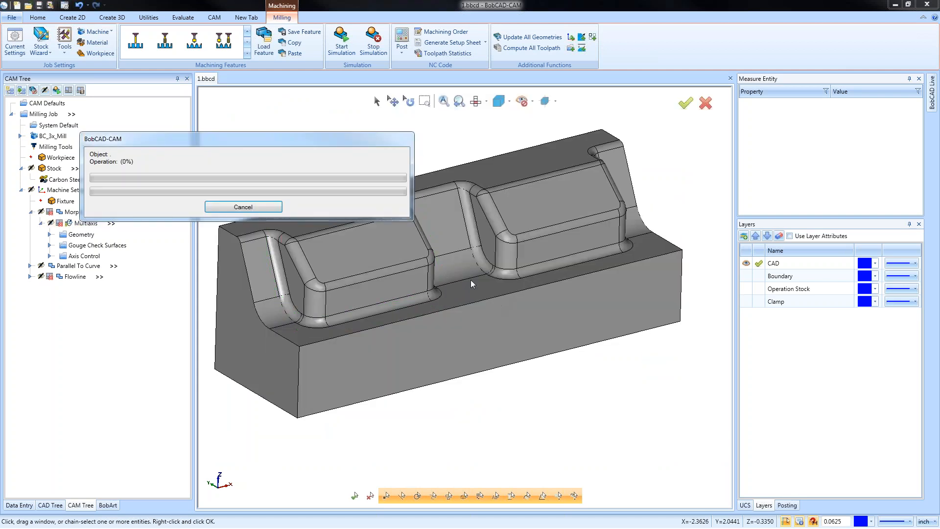
Check the new Morph toolpath, turn off posting for Parallel To Curve, and turn on posting for Morph
left_click(81, 223)
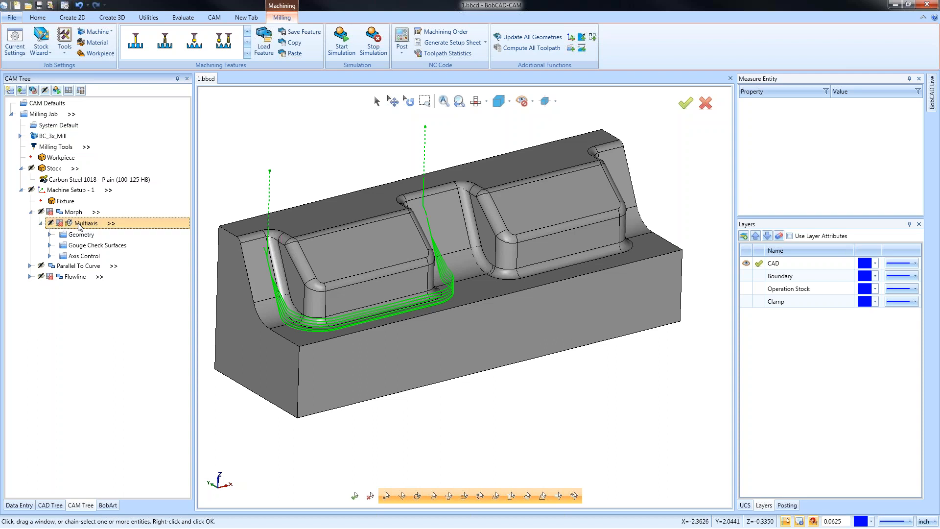
right_click(71, 268)
left_click(101, 293)
left_click(84, 225)
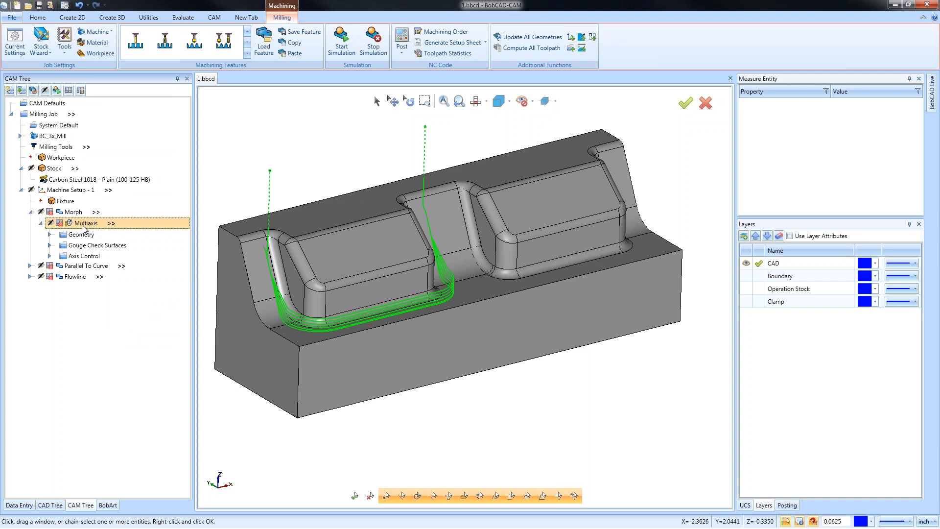
right_click(71, 212)
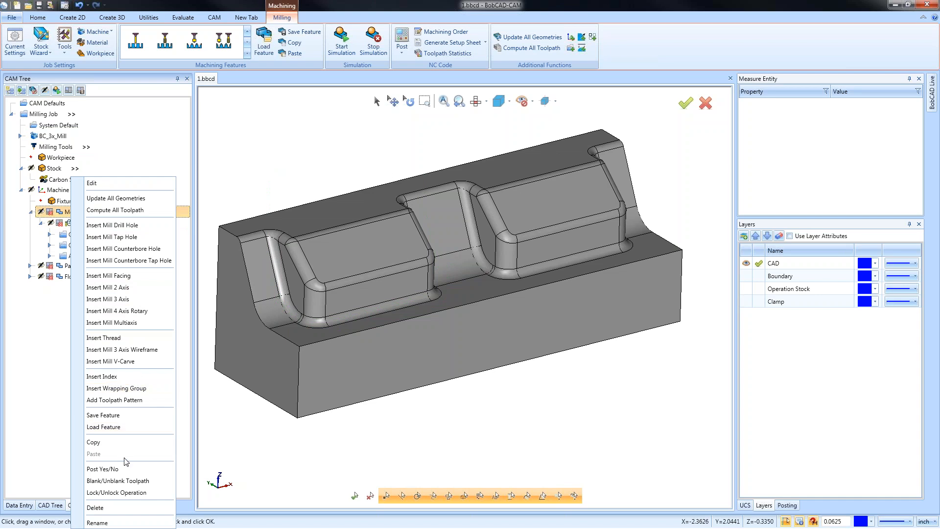
left_click(123, 469)
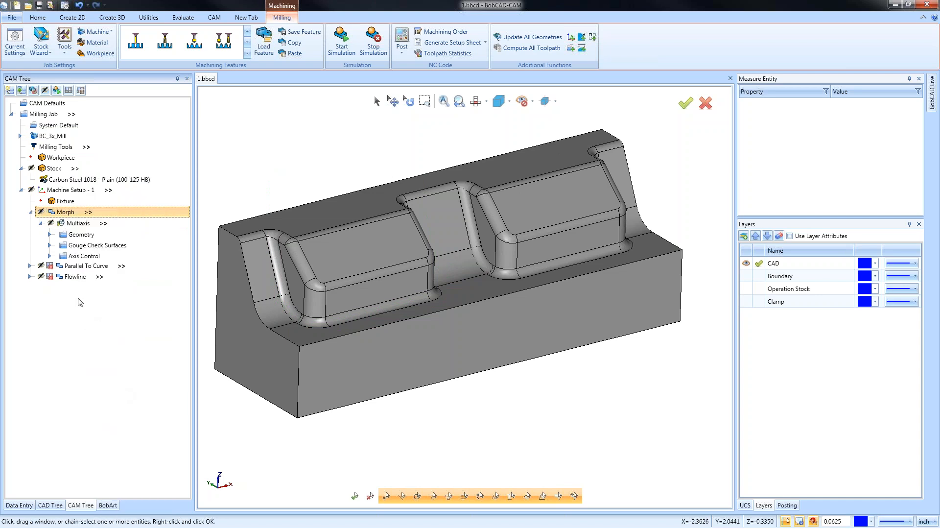
Start the simulation of the Morph toolpath and examine its point distribution along the straight sections and corner fillets
left_click(341, 43)
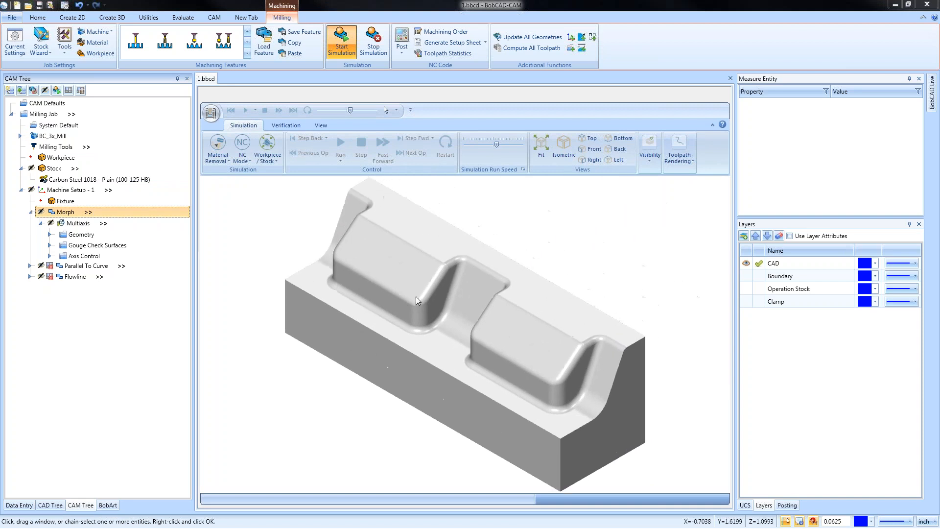
scroll(413, 345, "up", 3)
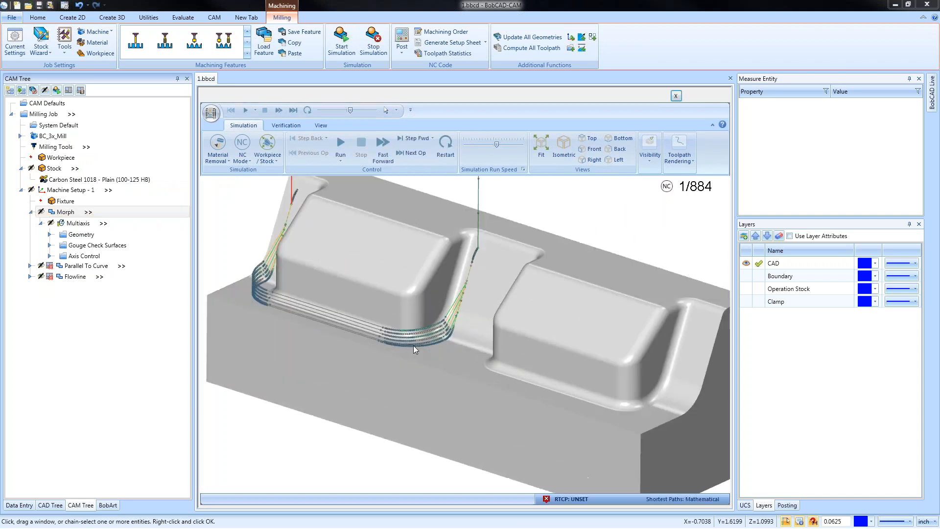
scroll(468, 315, "up", 3)
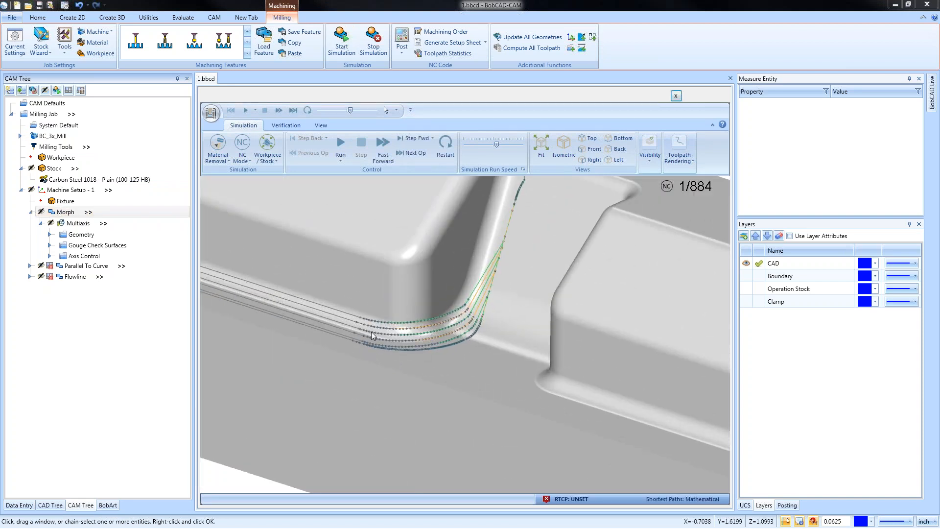
middle_click_drag(325, 333, 346, 355)
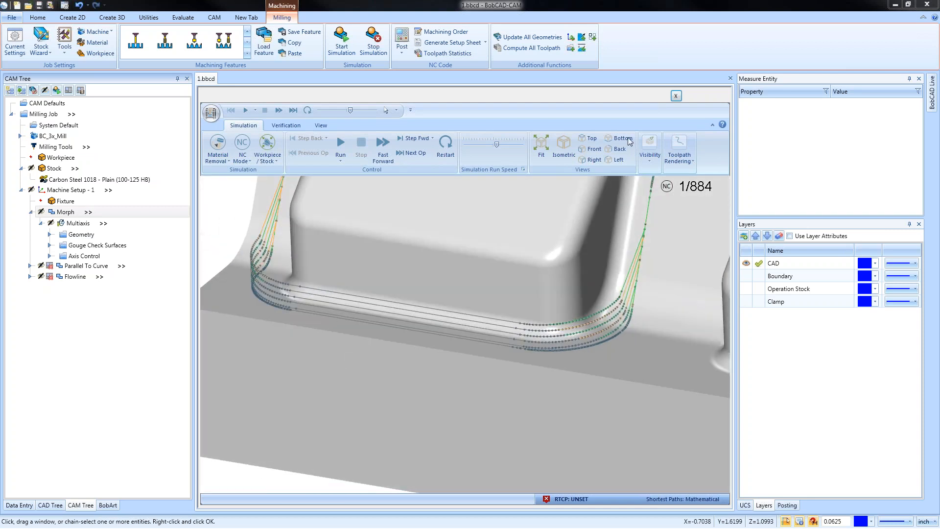
Close the simulation, enable a maximum point distribution distance of 0.05 in Morph's advanced surface quality options, and compute the toolpath
left_click(676, 97)
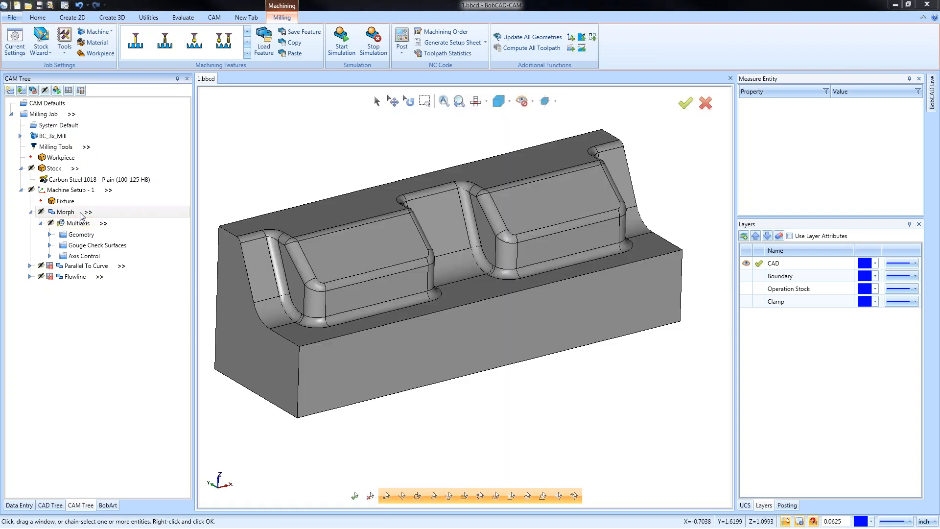
right_click(81, 214)
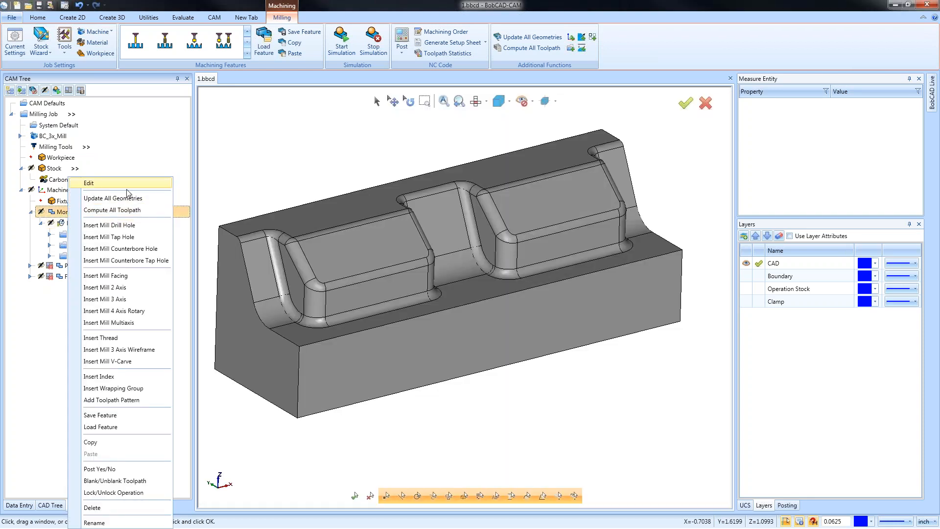
left_click(126, 186)
left_click(276, 139)
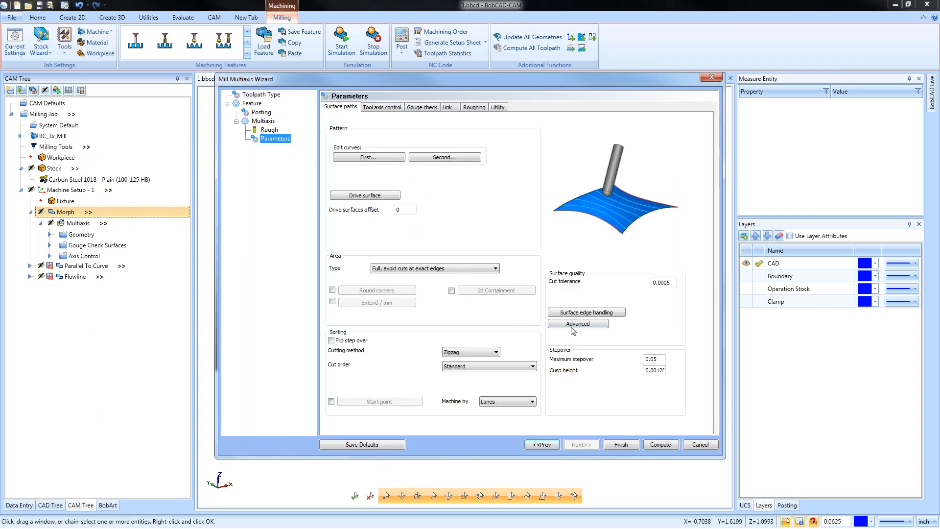
left_click(571, 326)
left_click(319, 362)
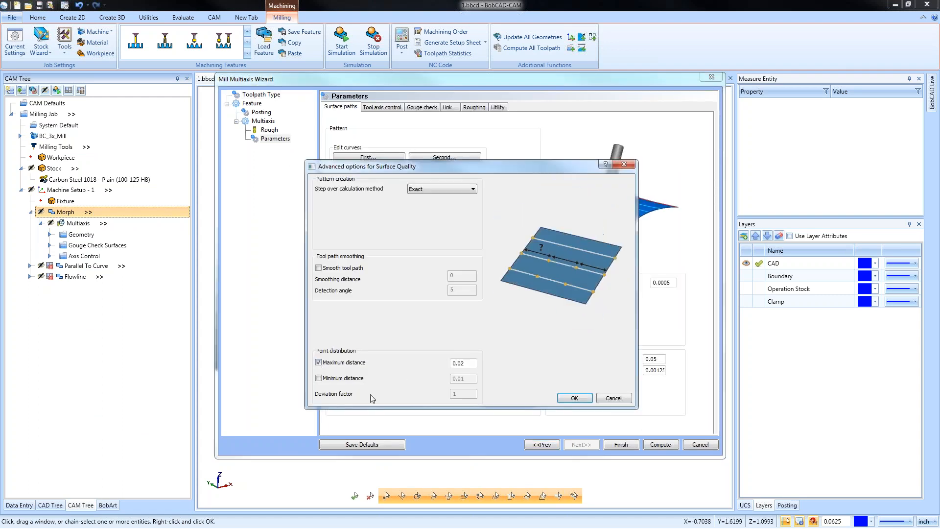
double_click(460, 363)
type(".05")
left_click(572, 398)
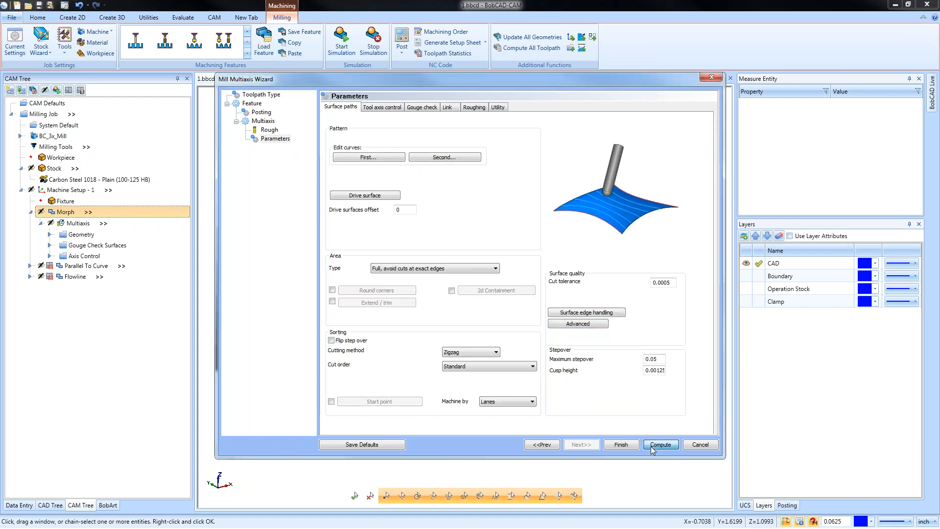
left_click(652, 446)
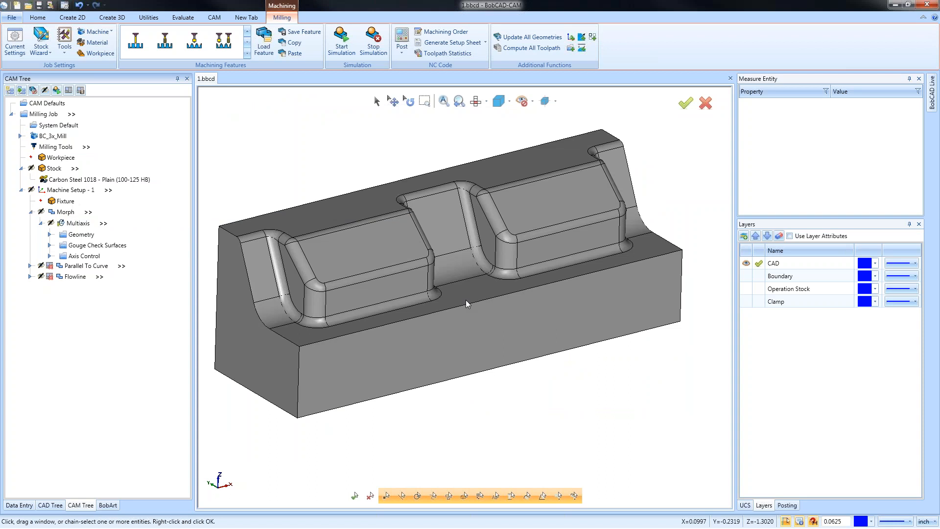
Simulate the recomputed Morph toolpath, examine the point spacing along its straight sections and corner fillets, and close the simulation
left_click(341, 41)
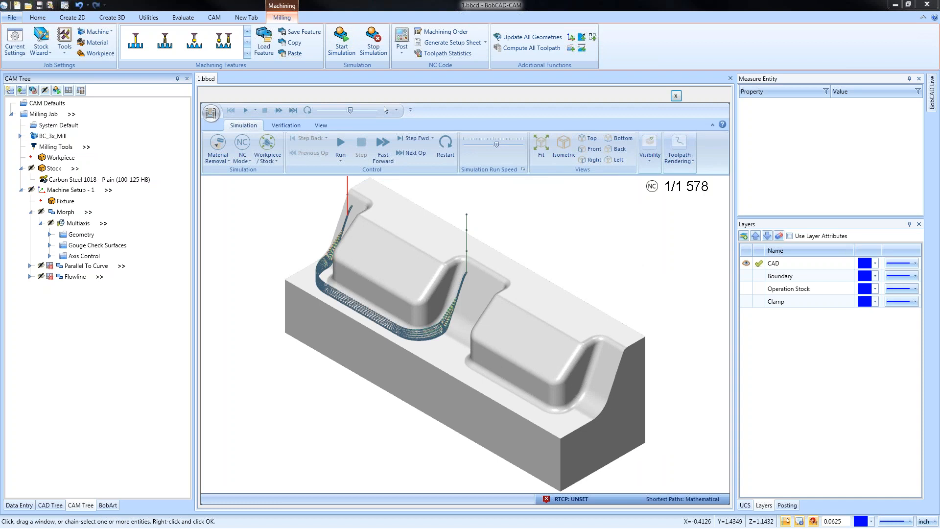
scroll(443, 390, "up", 5)
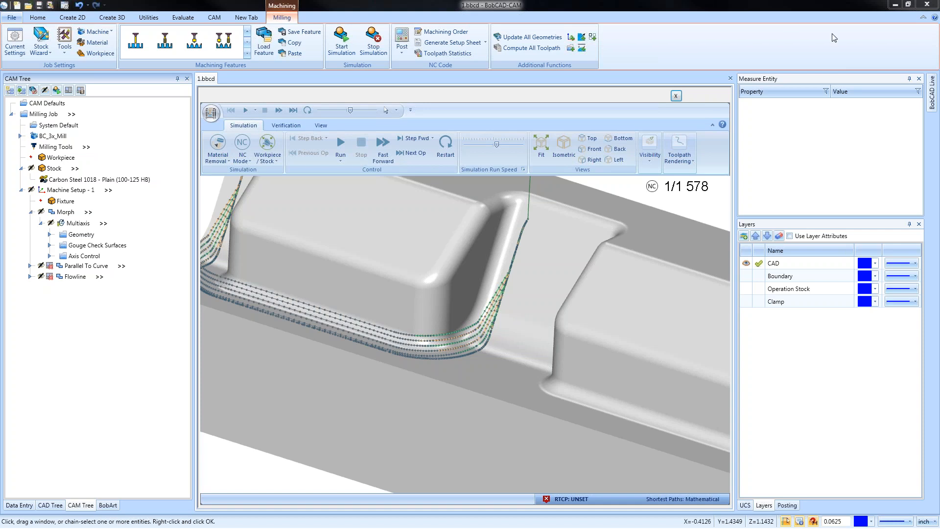
left_click(676, 95)
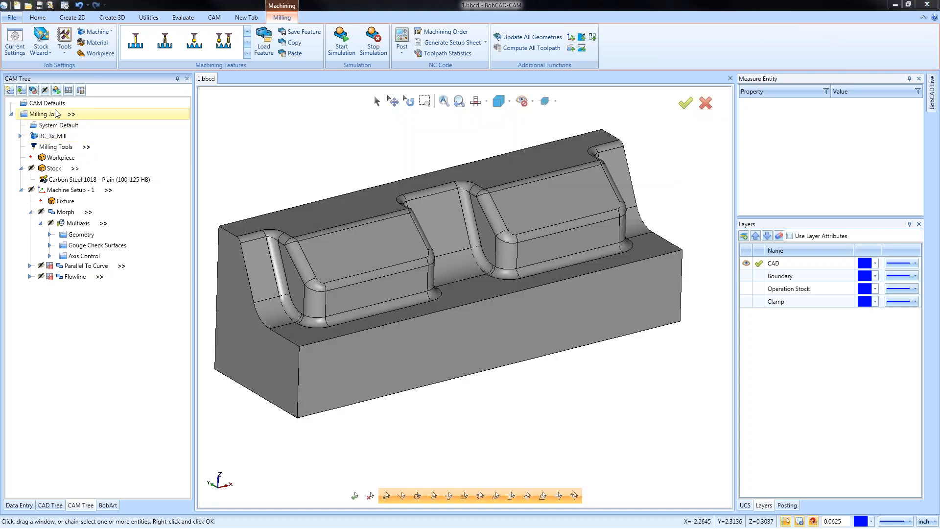
Review the 3 Axis Standard, 3 Axis Pro and 3 Axis Premium mill modules in the license status, and return to the part
left_click(12, 17)
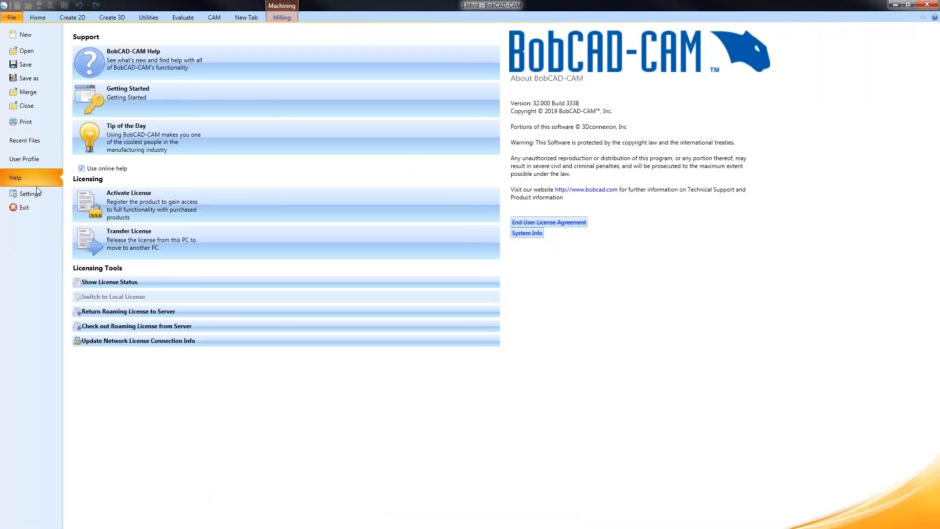
left_click(305, 284)
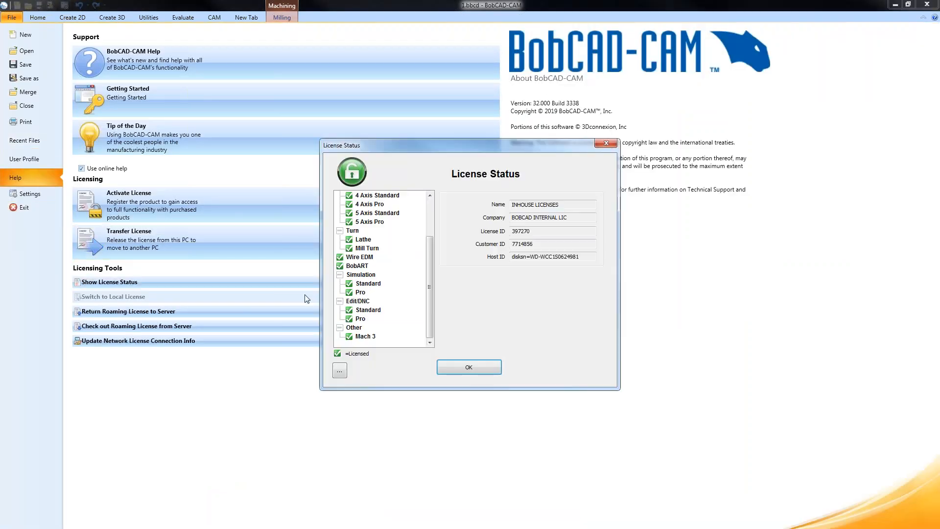
left_click_drag(430, 275, 429, 228)
left_click(395, 222)
left_click(382, 230)
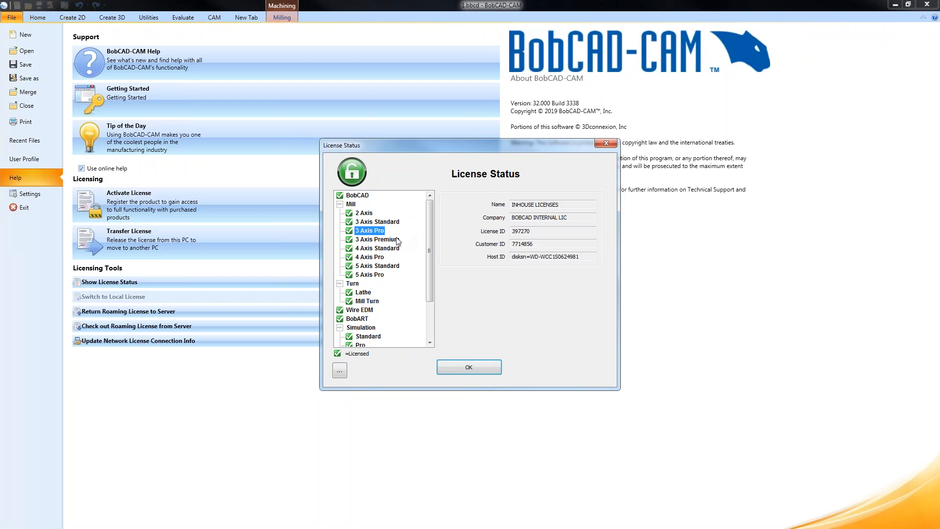
left_click(395, 240)
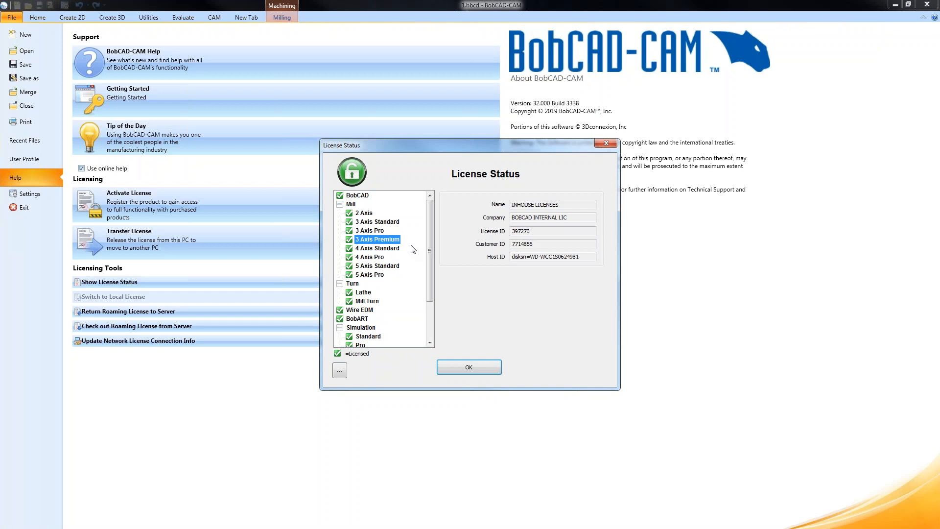
left_click(474, 369)
left_click(35, 20)
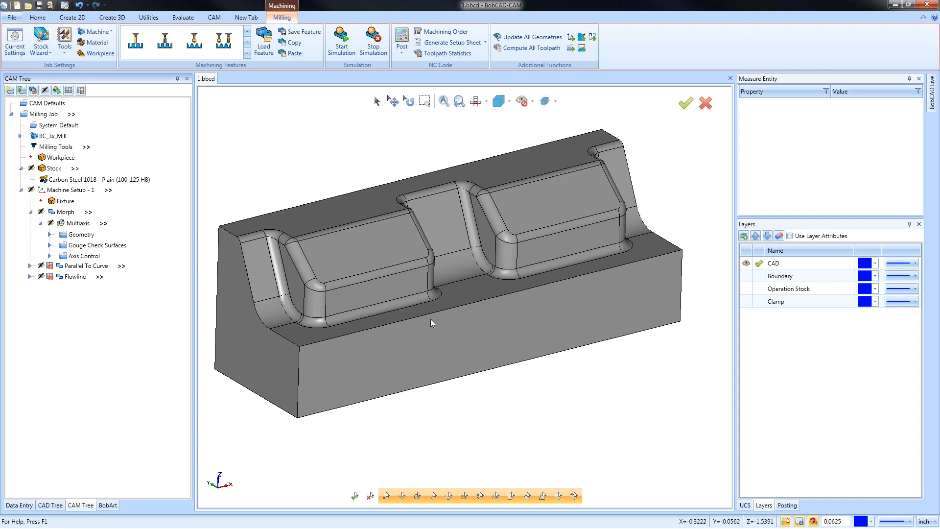
middle_click_drag(566, 342, 488, 361)
scroll(436, 318, "down", 2)
middle_click_drag(438, 317, 421, 329)
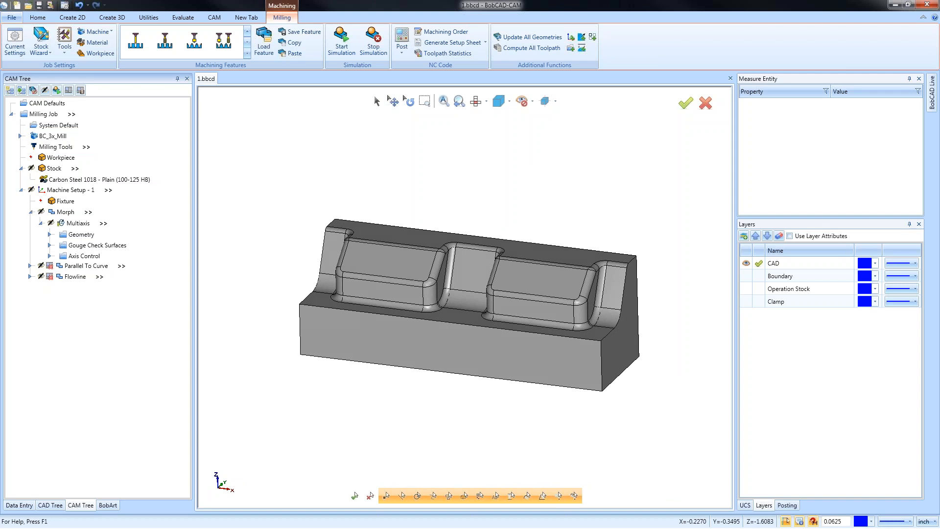